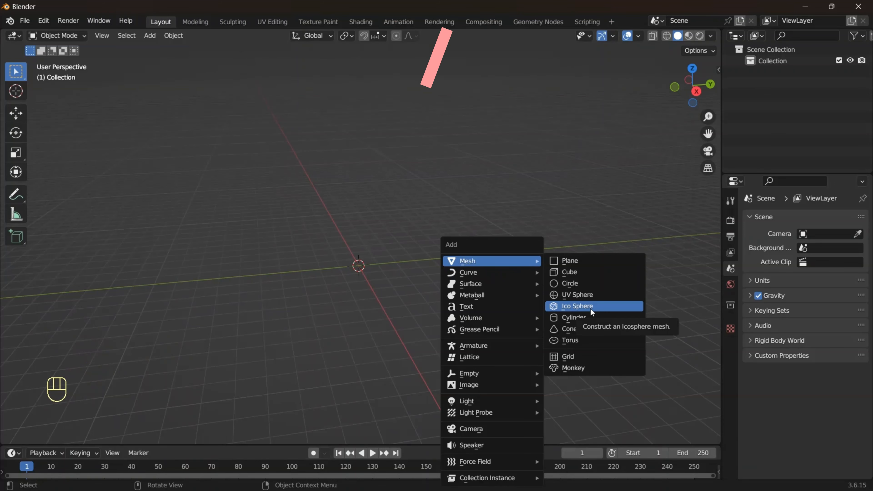
Add an ico sphere at the origin with its subdivisions set to 1.
click(590, 307)
middle_drag(571, 304, 563, 300)
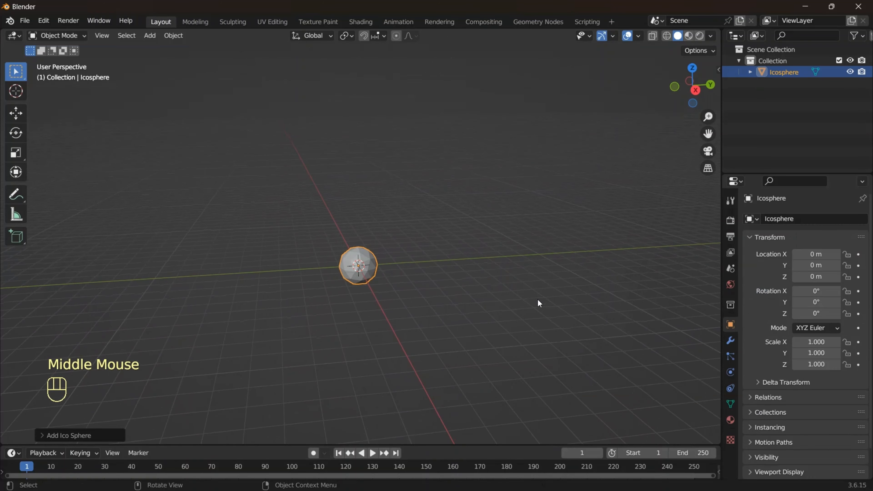
click(85, 435)
double_click(152, 326)
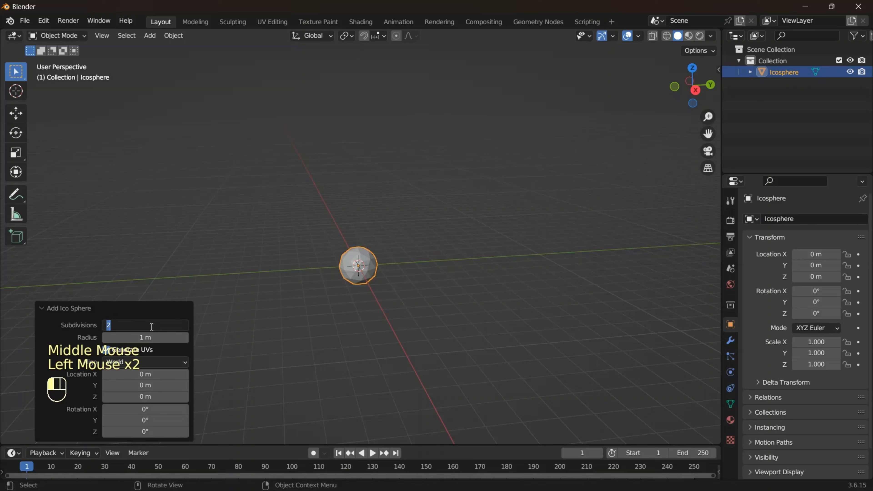
text(1)
key(Return)
scroll(342, 317, up, 4)
shift+middle_drag(343, 320, 344, 291)
scroll(344, 290, up, 2)
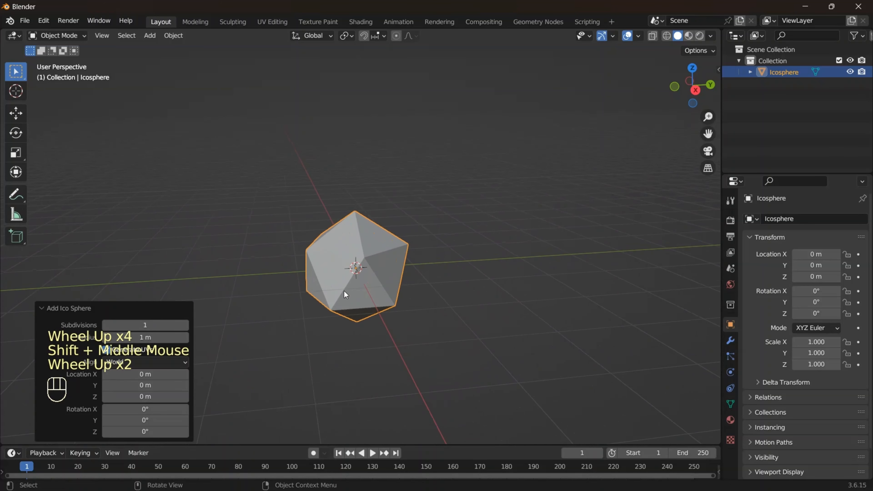
Give the icosphere a Bevel modifier on vertices with an amount of 0.35 m and apply it.
click(731, 340)
click(796, 219)
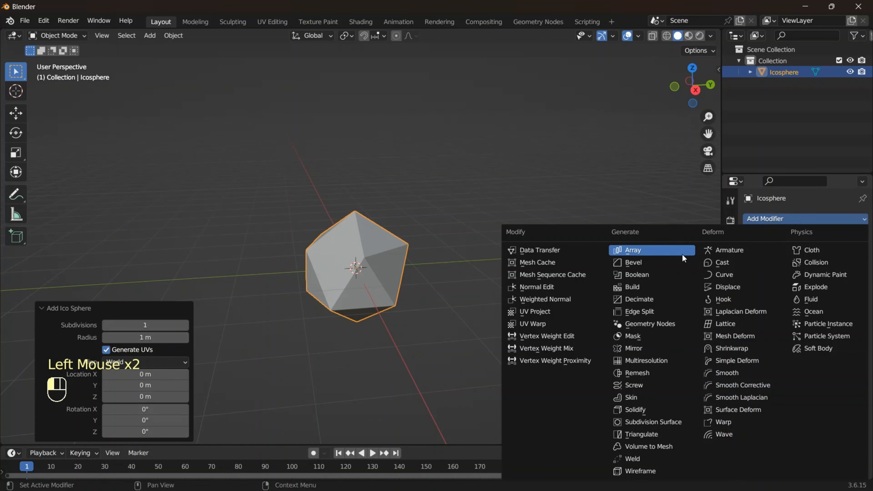
click(654, 262)
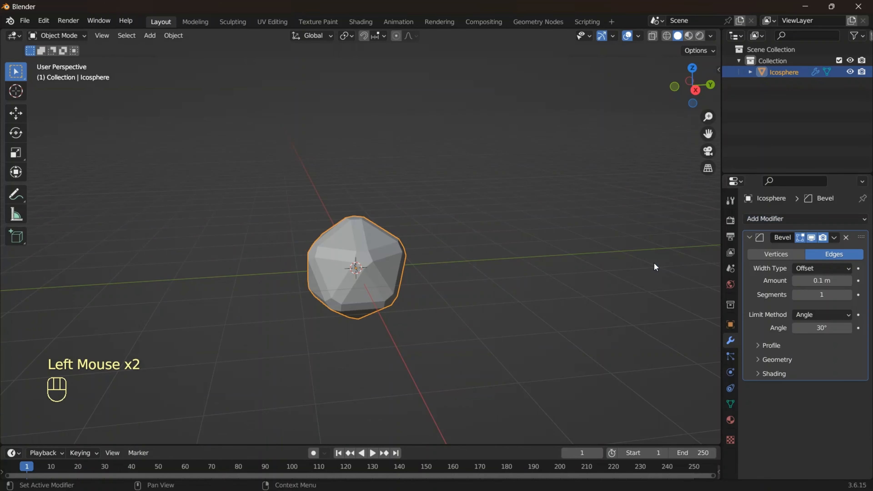
click(774, 256)
click(815, 280)
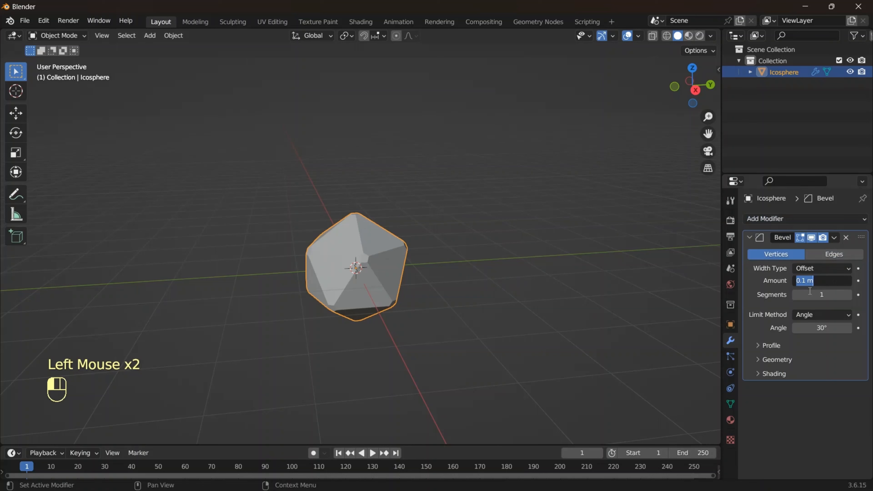
text(0.35)
key(Return)
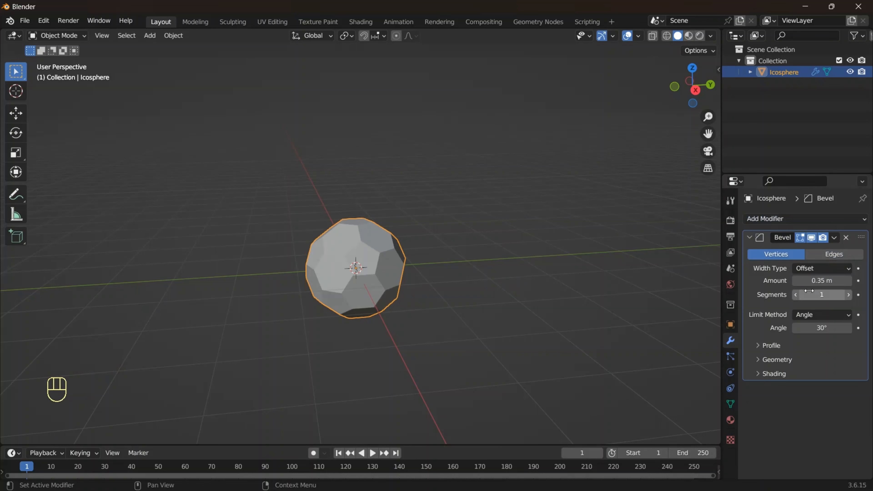
click(834, 238)
click(776, 250)
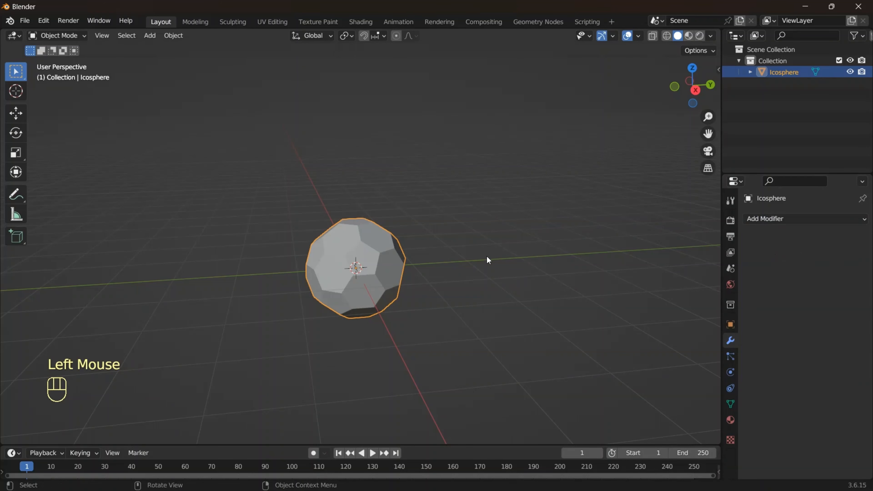
In Edit Mode with face selection, select one pentagon and all faces with the same number of polygon sides.
click(54, 36)
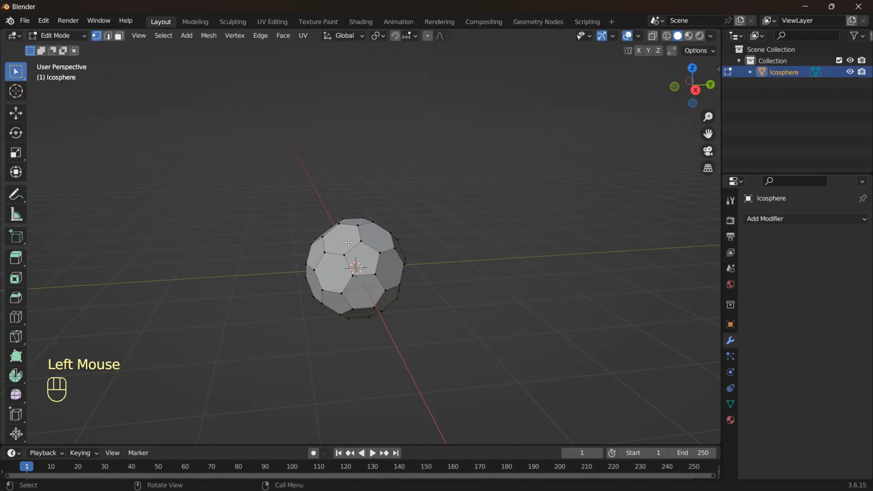
scroll(349, 243, up, 2)
click(119, 35)
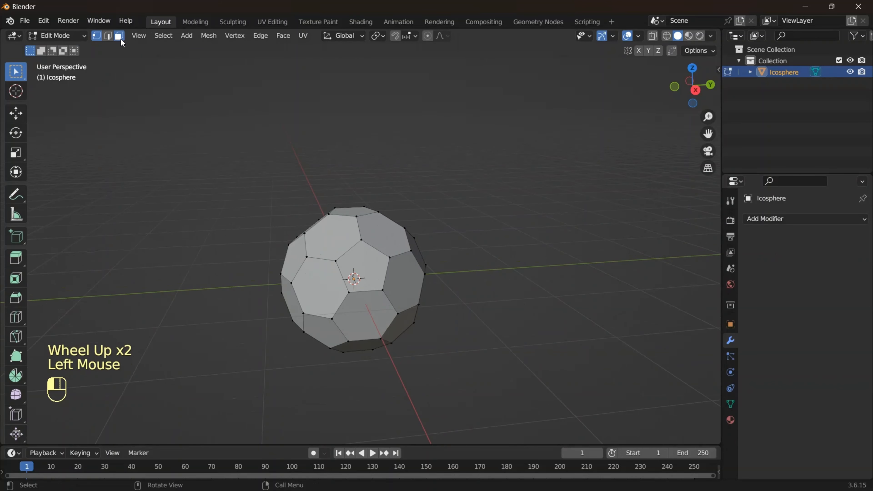
click(294, 258)
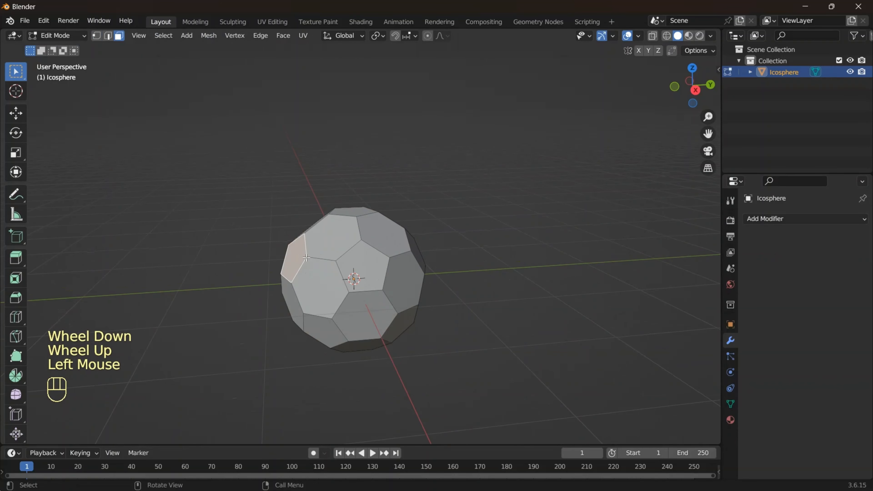
click(163, 36)
mouse_move(205, 187)
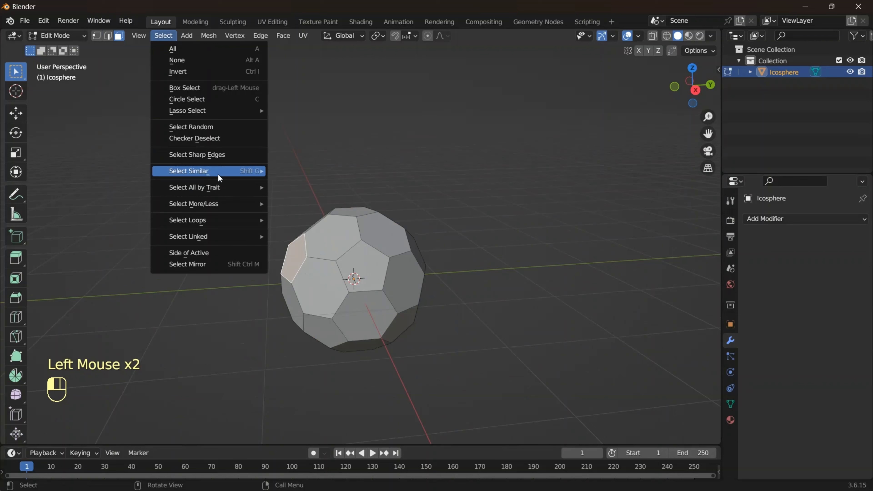
mouse_move(218, 172)
click(319, 196)
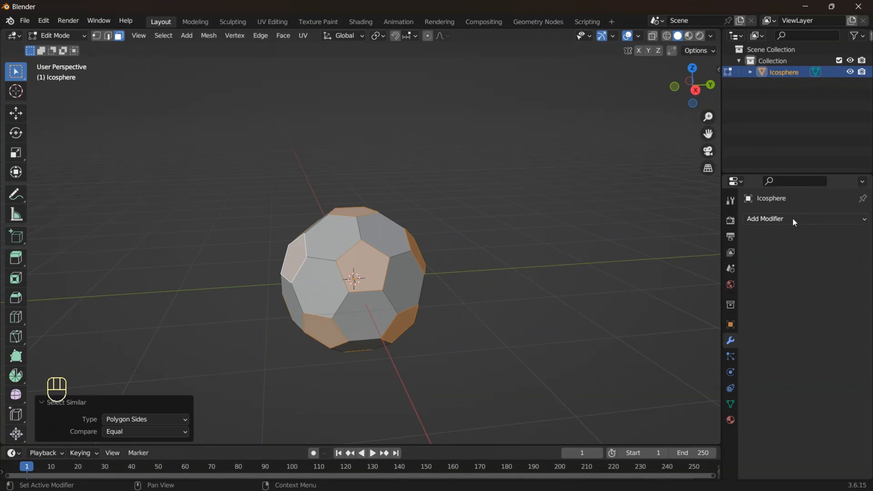
Add a material slot to the icosphere with a new material named ball_base.
click(731, 420)
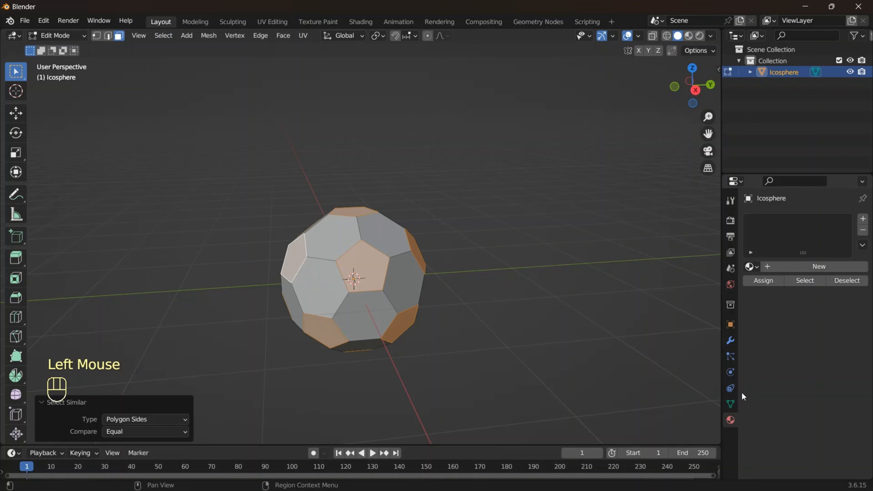
click(864, 219)
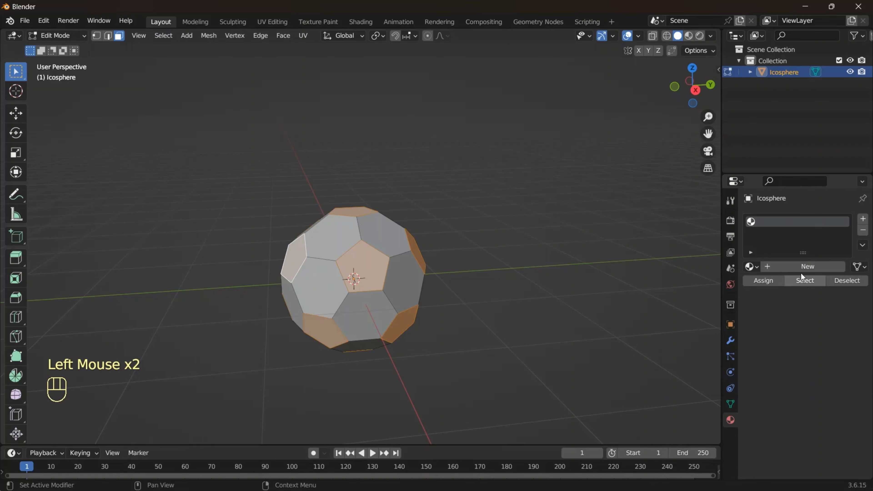
click(806, 267)
click(808, 267)
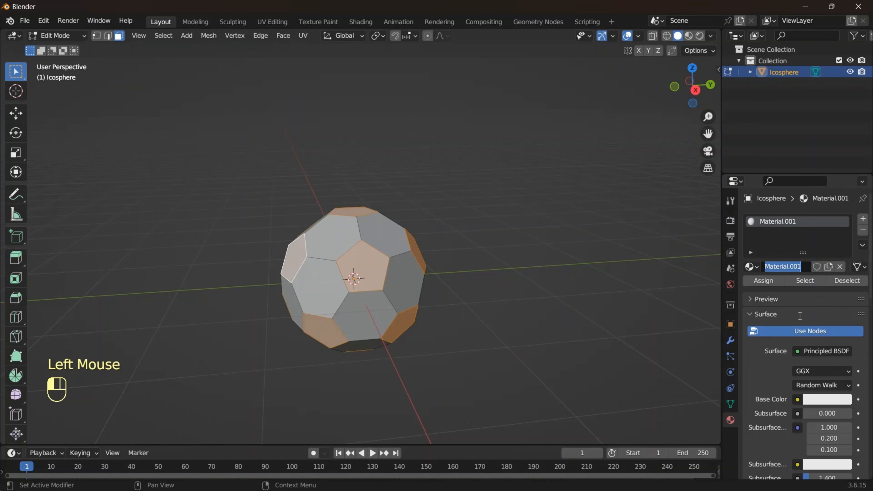
text(ball_base)
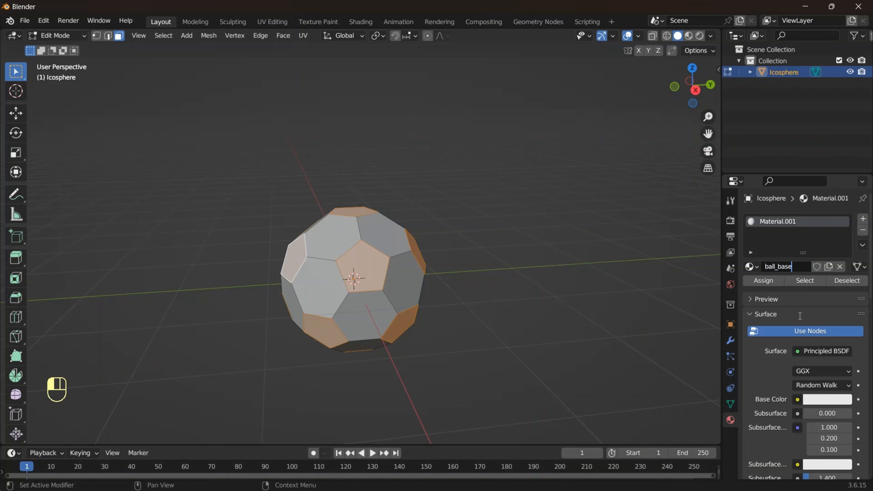
click(799, 316)
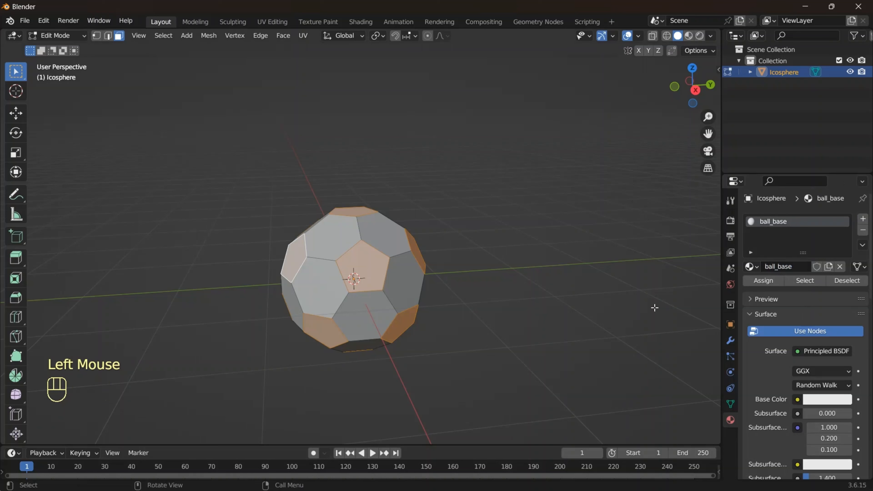
Add a second material slot with a new material named ball_black.
click(861, 221)
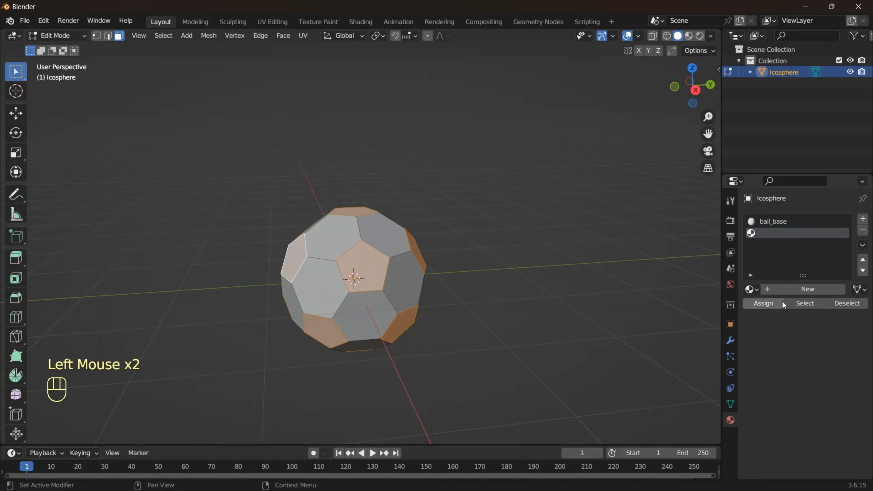
click(804, 290)
double_click(775, 289)
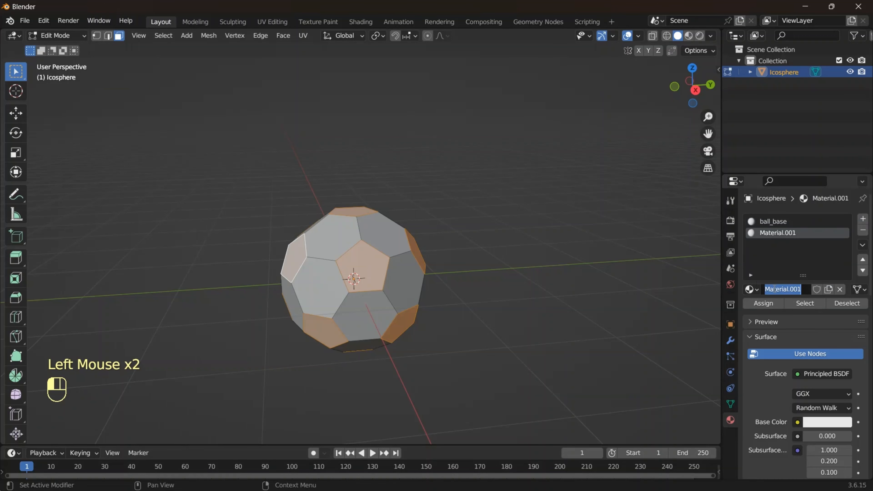
text(ball)
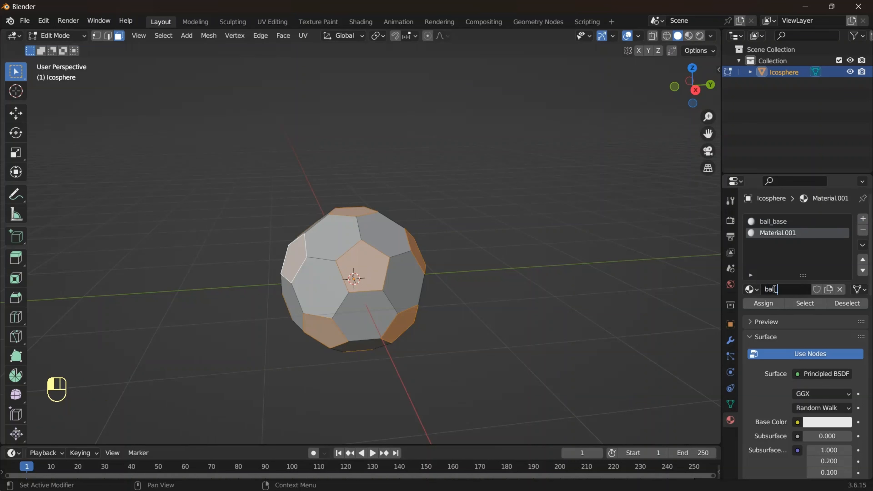
text(_black)
key(Return)
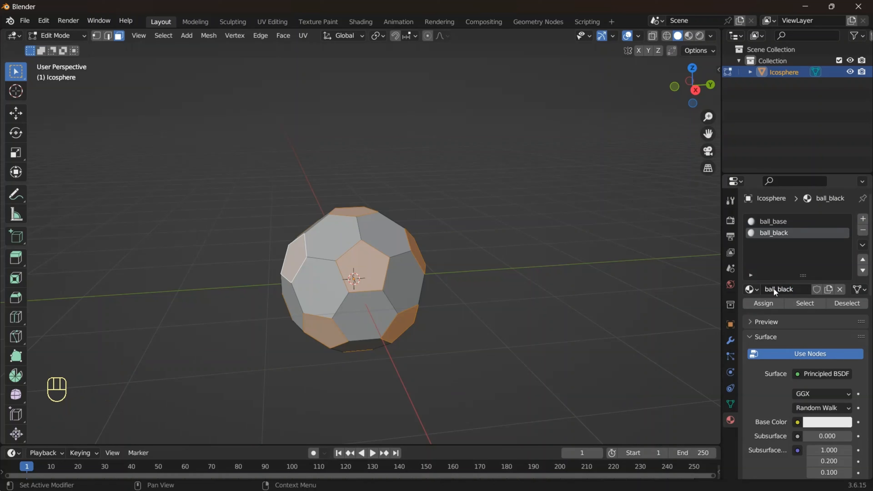
Set the ball_black base color to black and assign the material to the selected pentagons, clearing the selection.
click(836, 425)
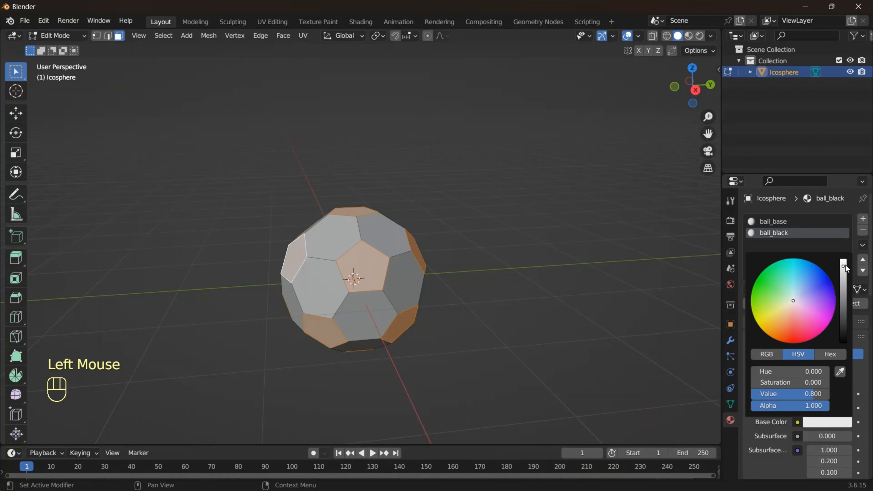
drag(847, 265, 847, 346)
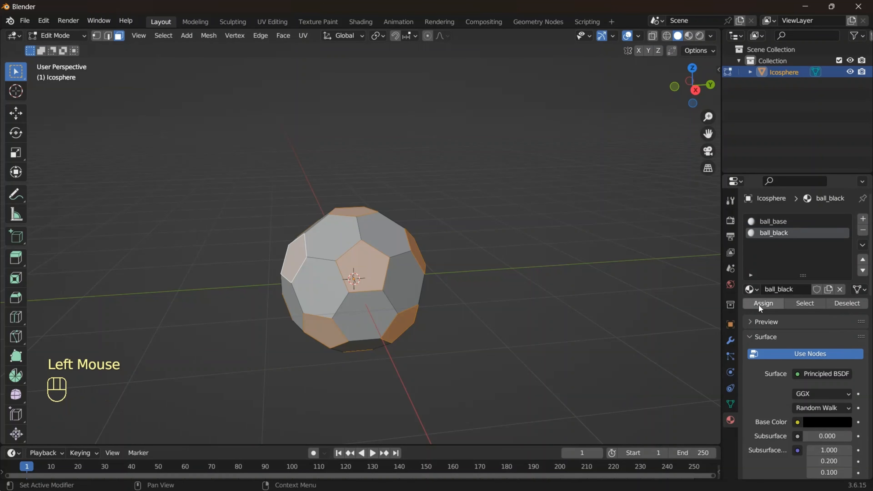
click(758, 305)
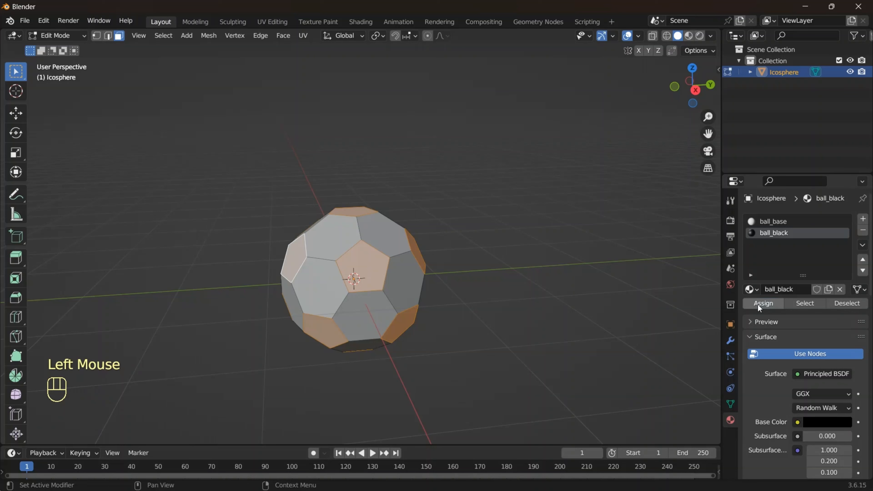
double_click(496, 332)
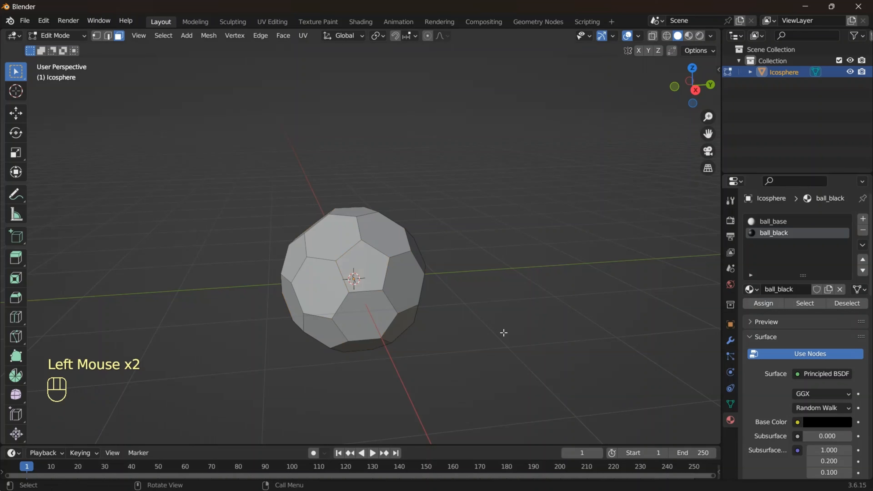
click(342, 234)
key(alt)
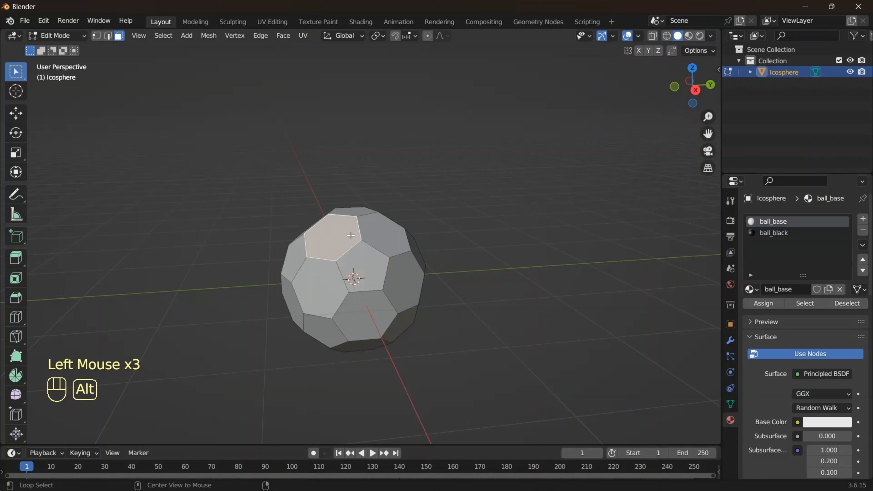
click(163, 36)
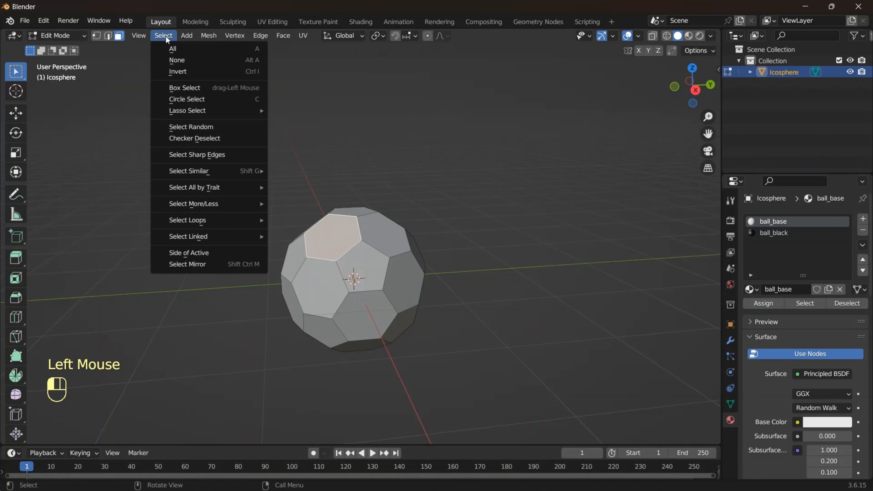
click(491, 152)
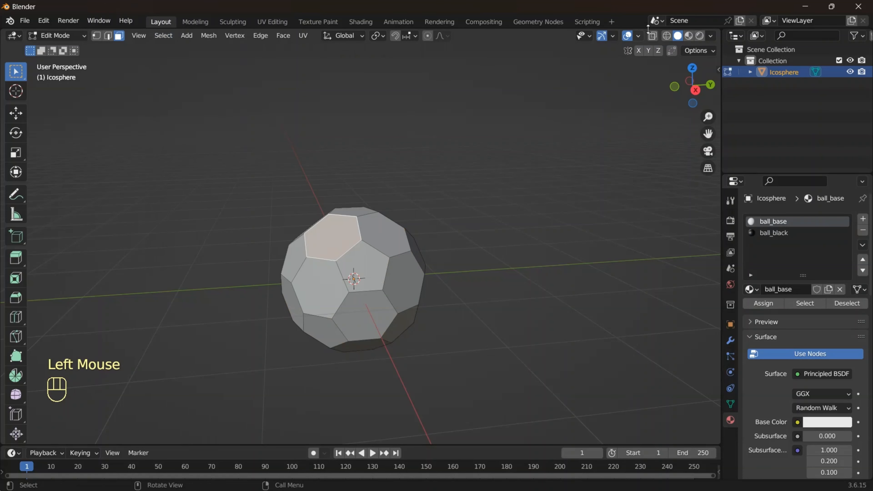
Switch the viewport to Material Preview and examine the material colors on the ball's panels.
click(689, 37)
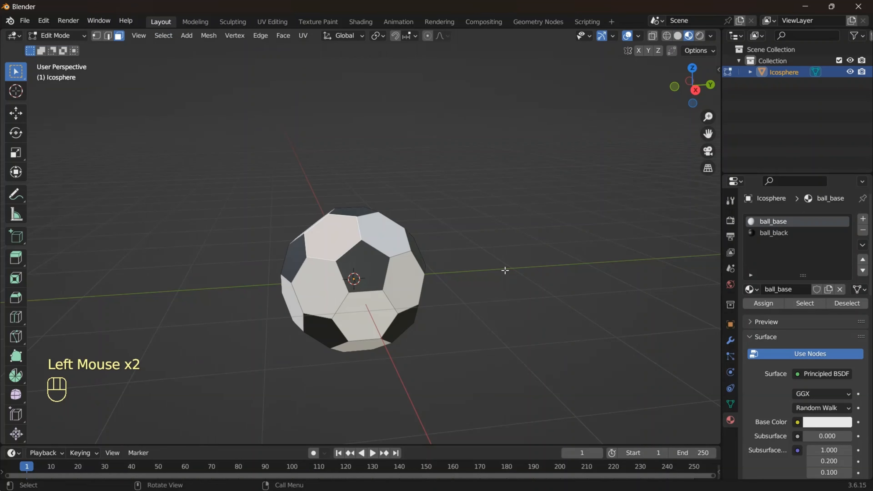
middle_drag(505, 270, 565, 308)
scroll(419, 279, up, 3)
Select all the ball's faces in Solid shading and extrude them as individual faces by about 0.034 m.
click(419, 279)
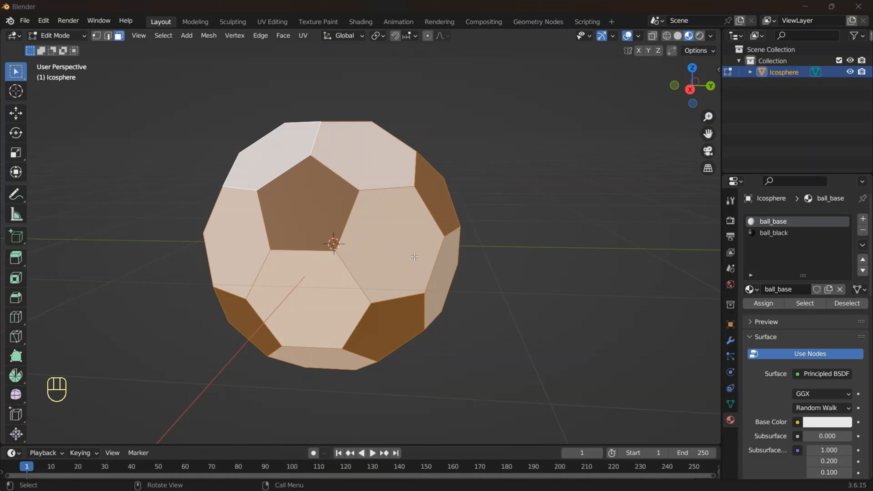
click(678, 35)
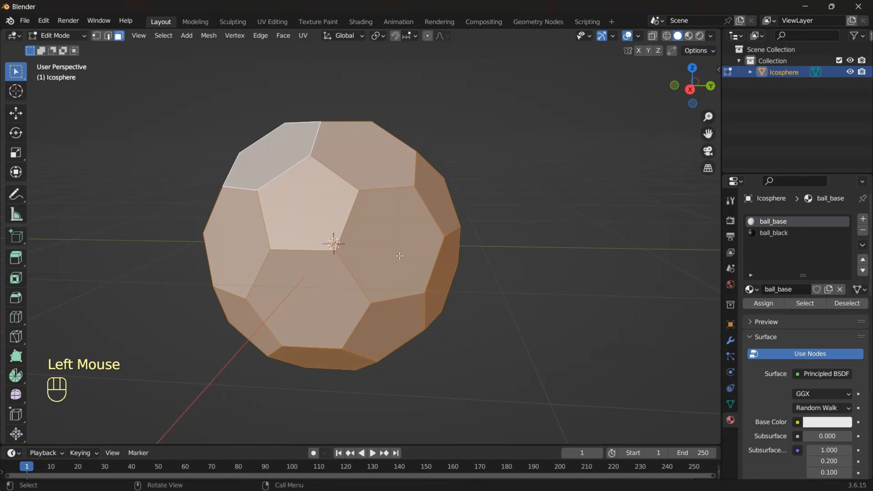
key(alt+e)
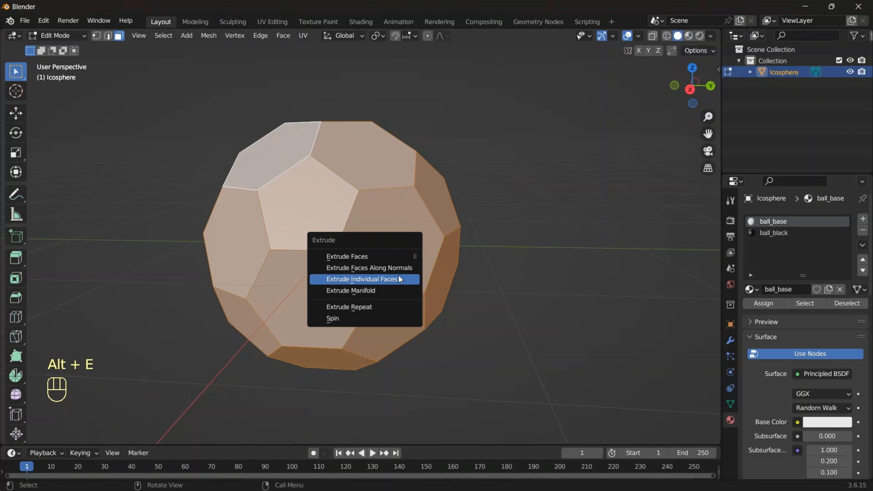
click(397, 279)
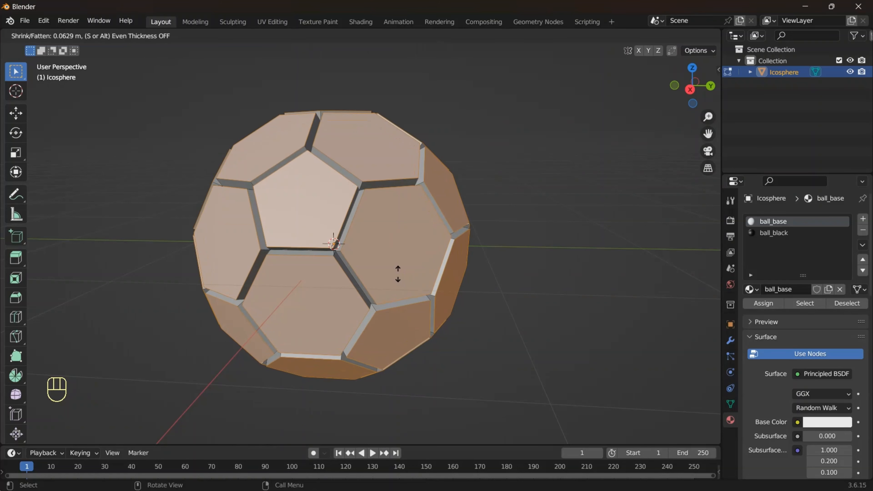
key(shift)
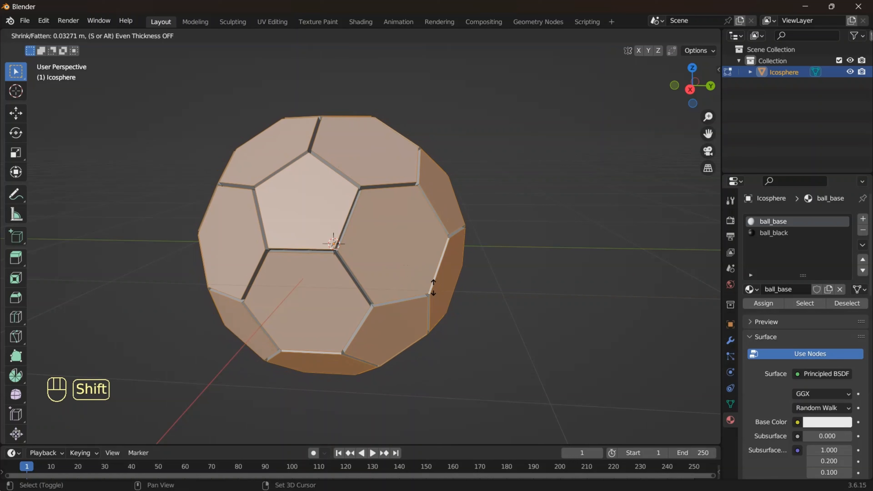
shift+click(418, 292)
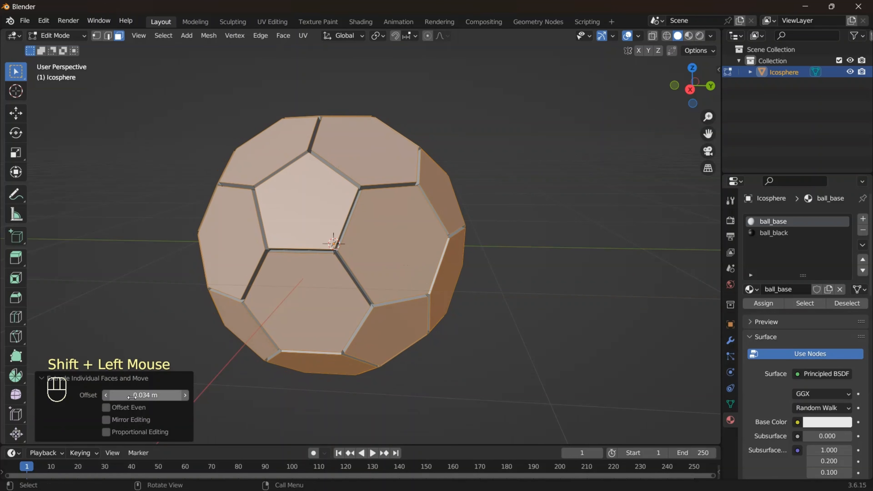
Set the individual face extrusion's offset to 0.04 m.
click(124, 399)
drag(121, 396, 151, 397)
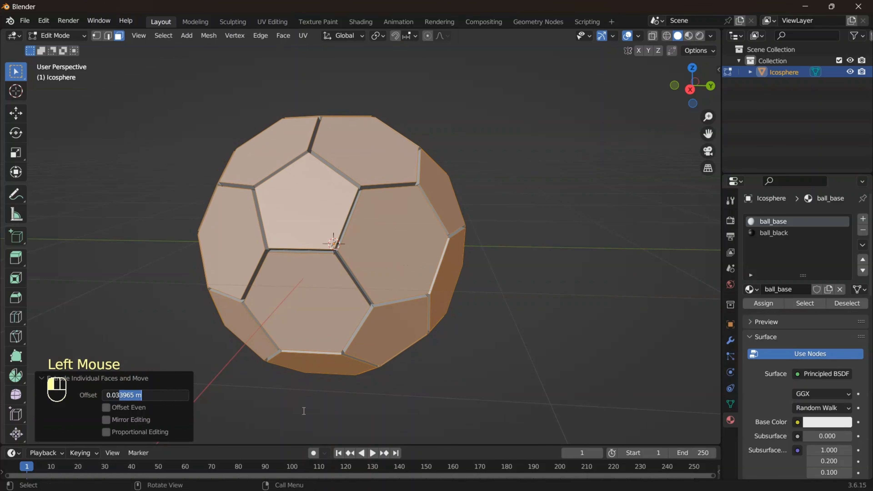
key(BackSpace)
key(BackSpace)
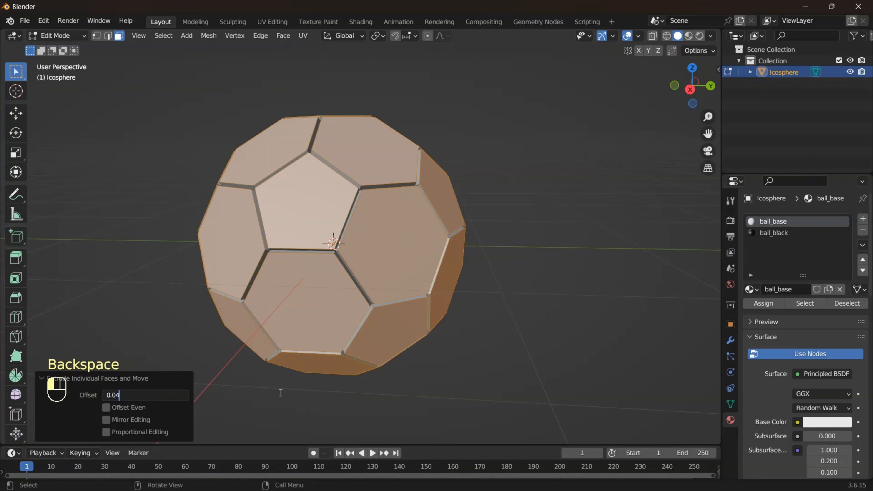
click(281, 393)
scroll(439, 321, up, 2)
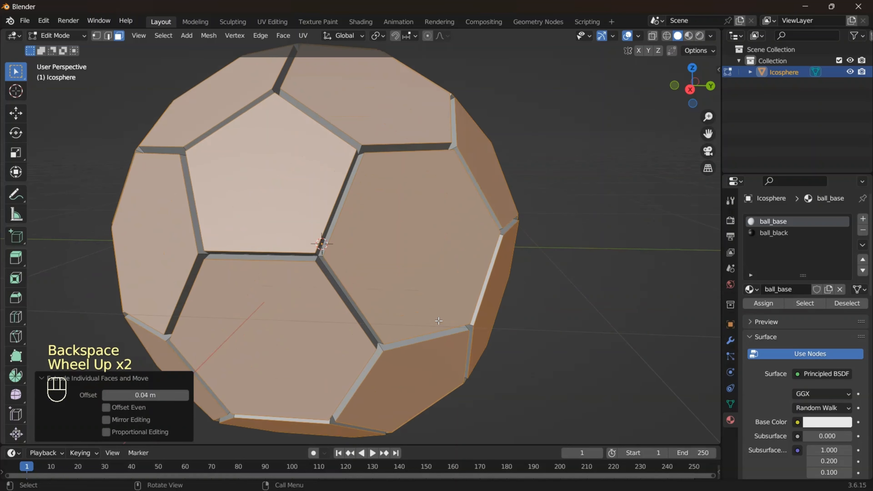
scroll(434, 323, down, 2)
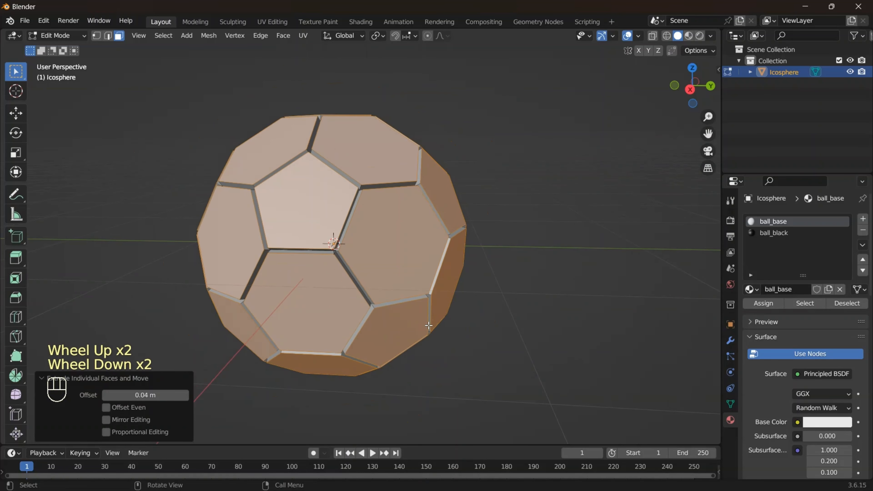
Switch the viewport to Material Preview and return the ball to Object Mode.
click(688, 36)
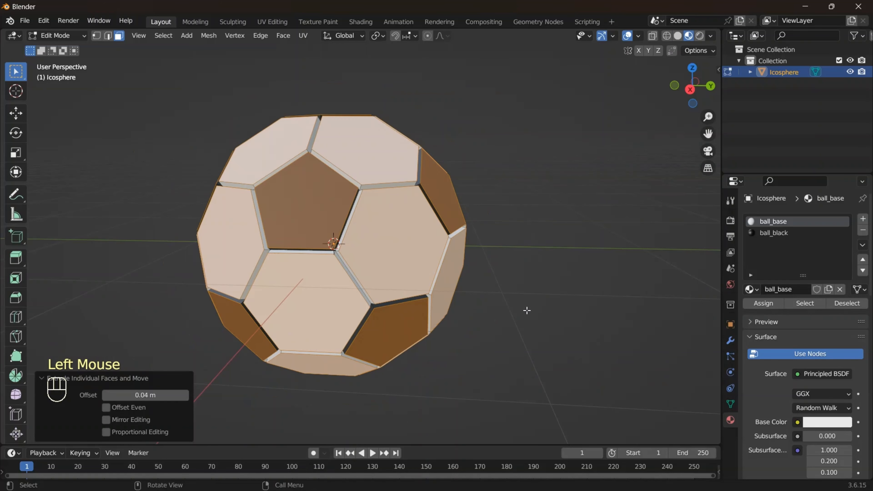
scroll(527, 311, up, 1)
click(57, 35)
click(60, 51)
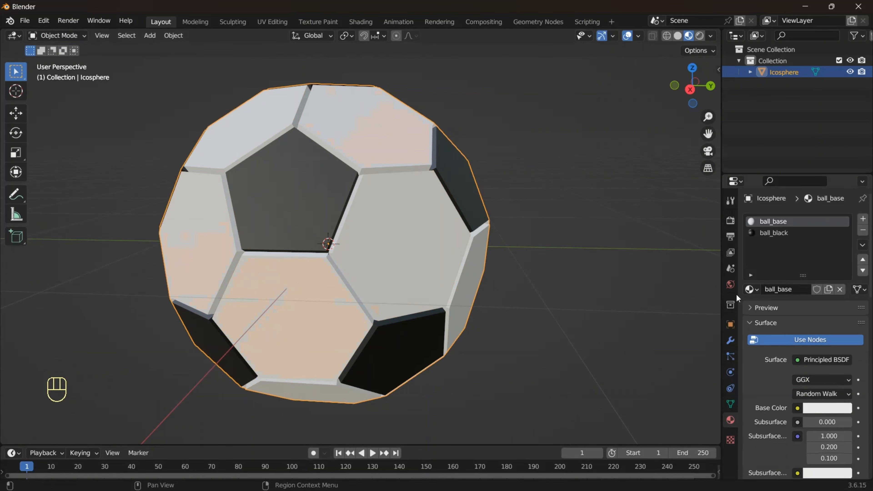
Add a Subdivision Surface modifier to the ball and set its type to Simple.
click(731, 339)
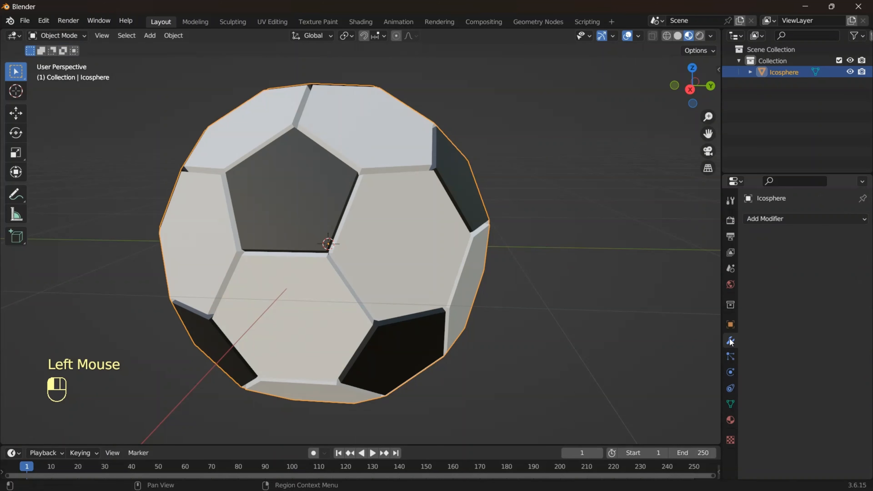
click(770, 220)
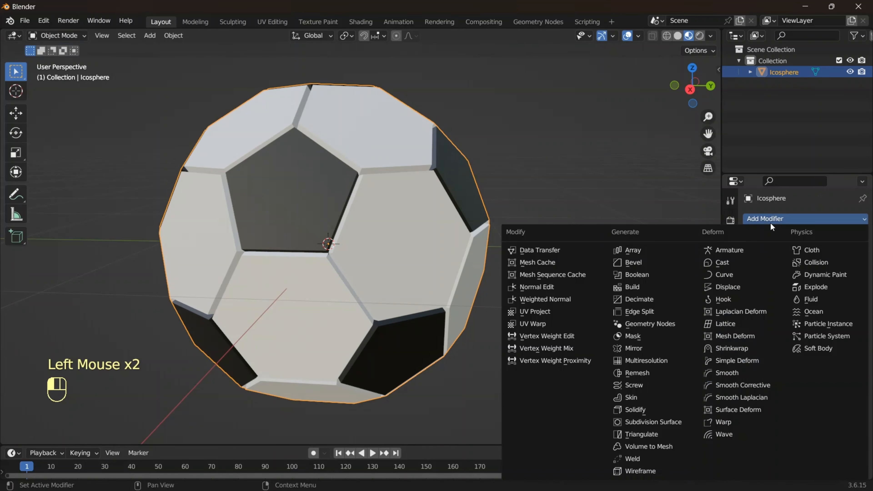
click(665, 425)
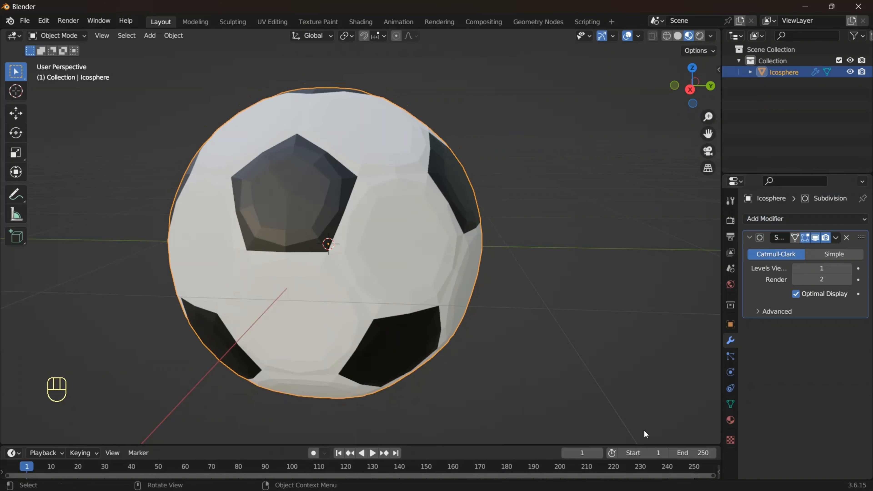
click(841, 253)
scroll(521, 308, up, 2)
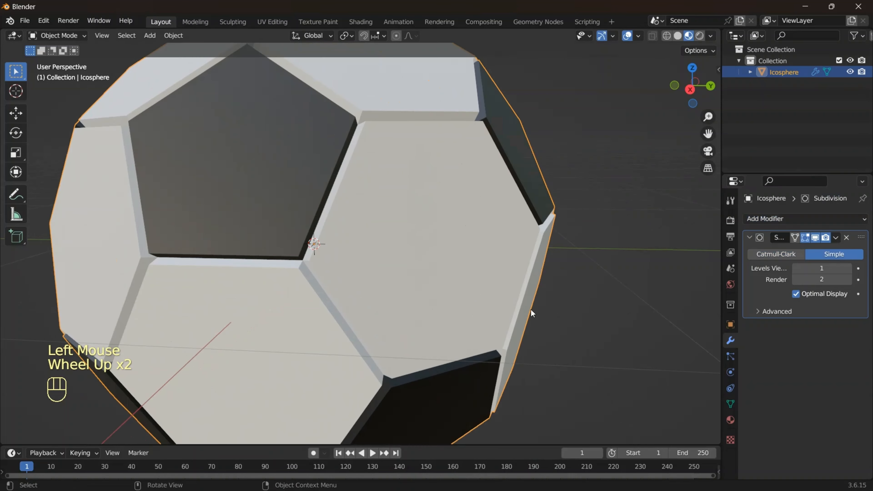
Raise the Subdivision modifier's viewport and render levels to 3.
click(846, 270)
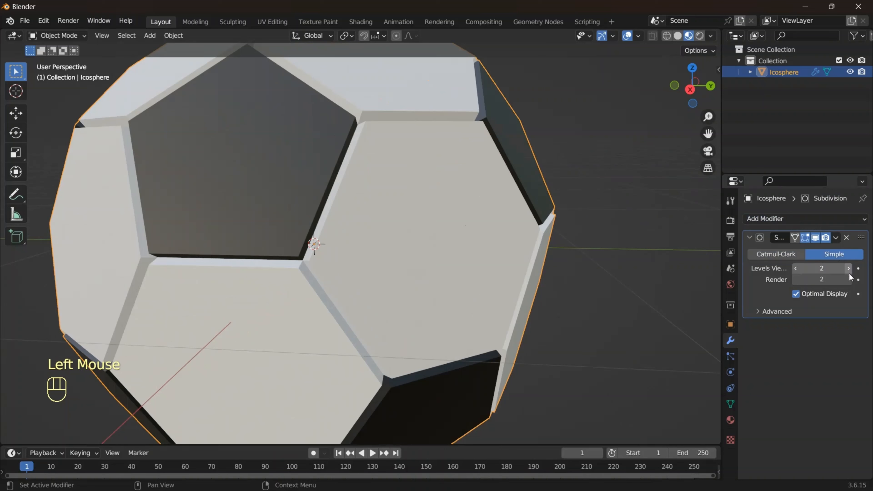
click(849, 271)
click(849, 280)
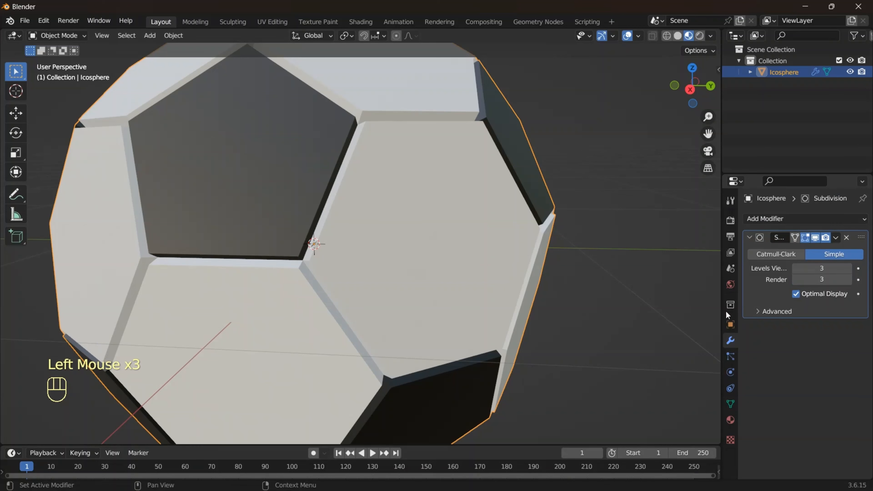
scroll(564, 298, down, 1)
middle_drag(564, 298, 581, 320)
Lower the Subdivision modifier's viewport and render levels to 2.
click(797, 272)
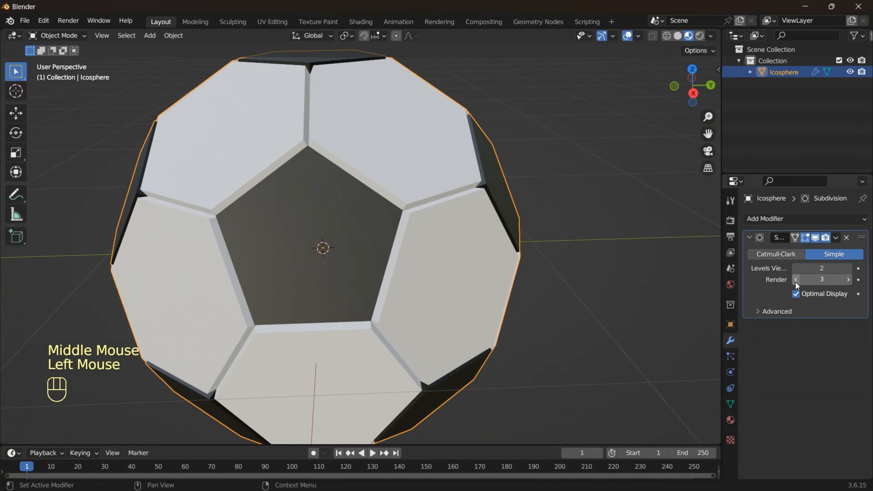
click(796, 280)
scroll(453, 364, up, 2)
middle_drag(453, 364, 431, 340)
scroll(442, 365, down, 2)
Add a Cast modifier with the Sphere shape to the ball and set its factor to 0.90.
click(770, 218)
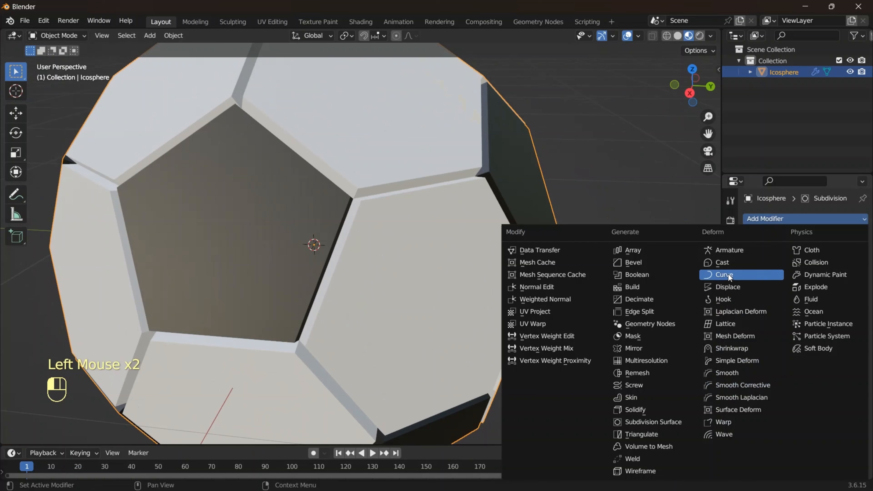
click(731, 264)
scroll(561, 298, down, 2)
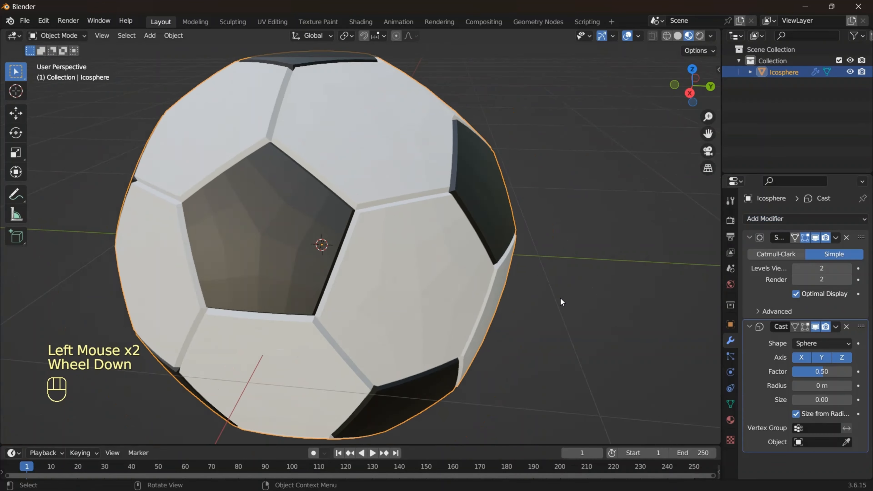
scroll(560, 299, up, 2)
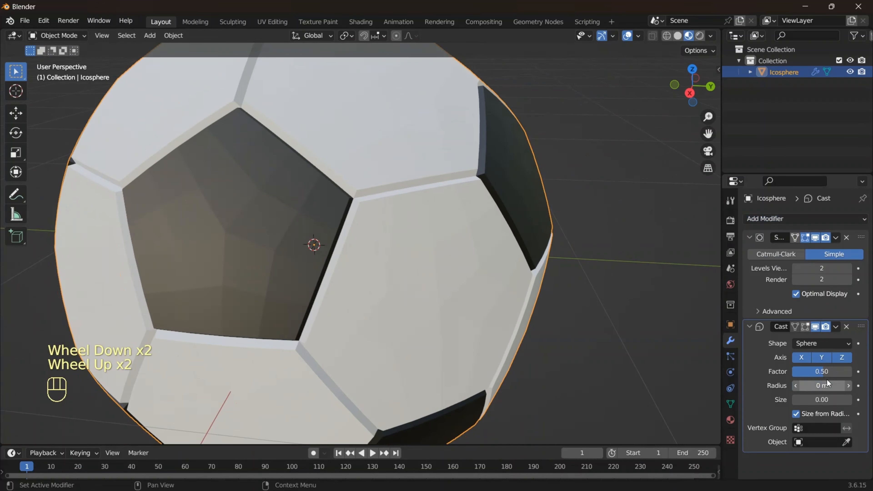
shift+click(829, 371)
shift+drag(829, 371, 858, 371)
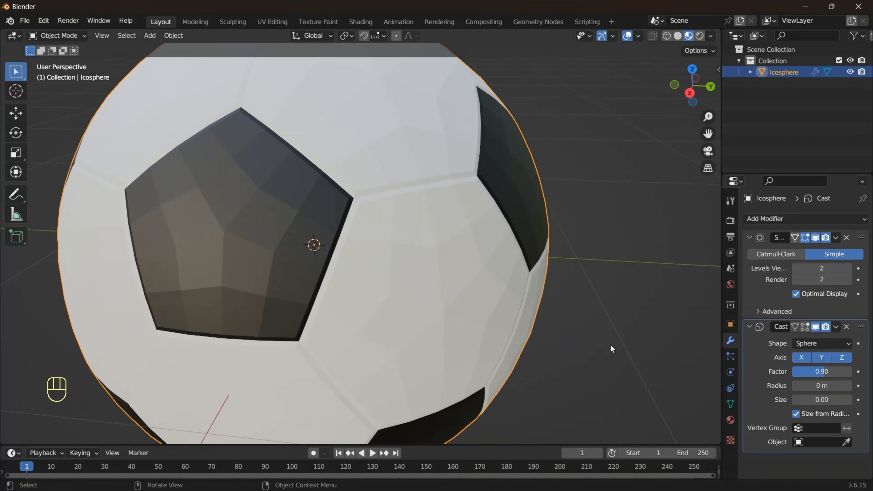
scroll(590, 344, down, 2)
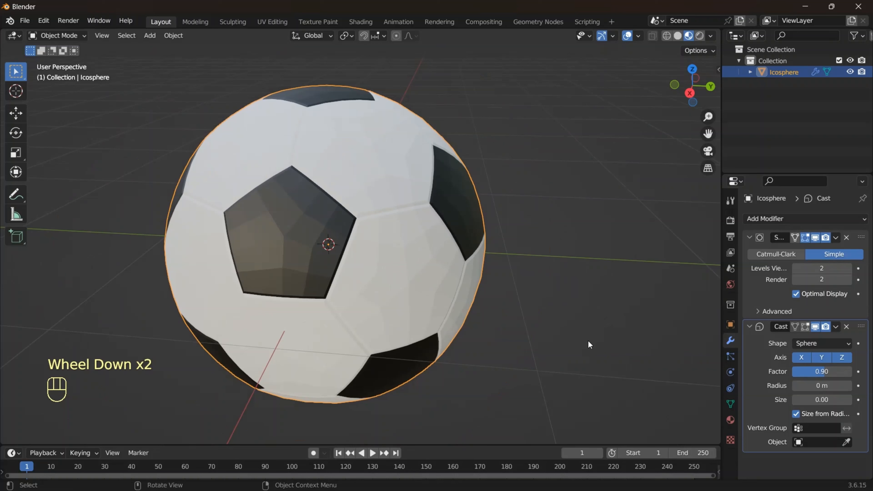
Set the Subdivision viewport and render levels to 3 and apply Shade Auto Smooth to the ball with a 60° angle.
click(850, 268)
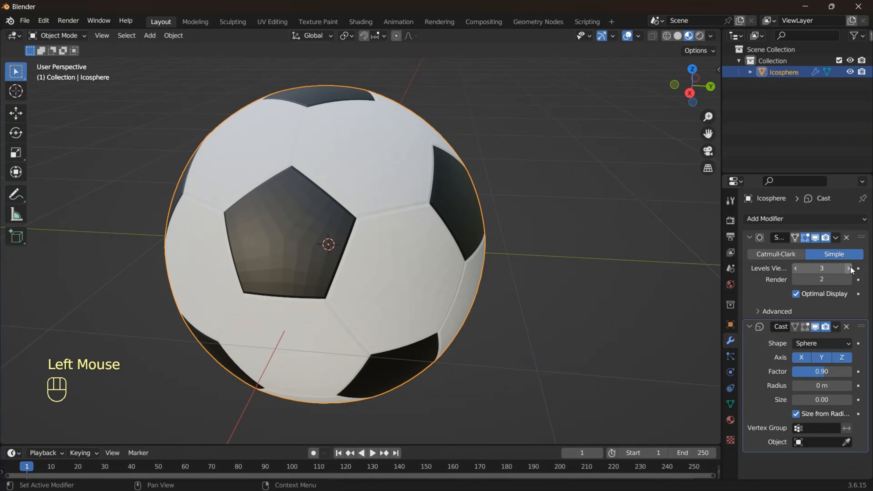
click(845, 280)
right_click(406, 271)
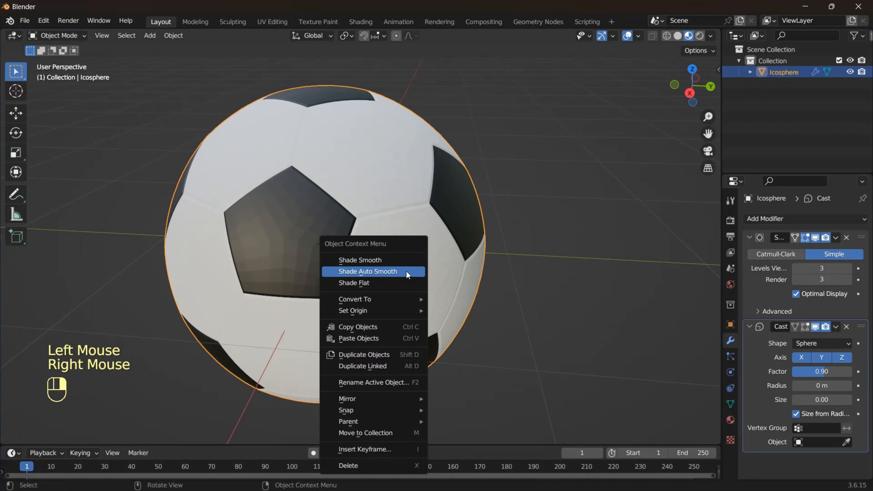
click(406, 271)
middle_drag(477, 277, 480, 295)
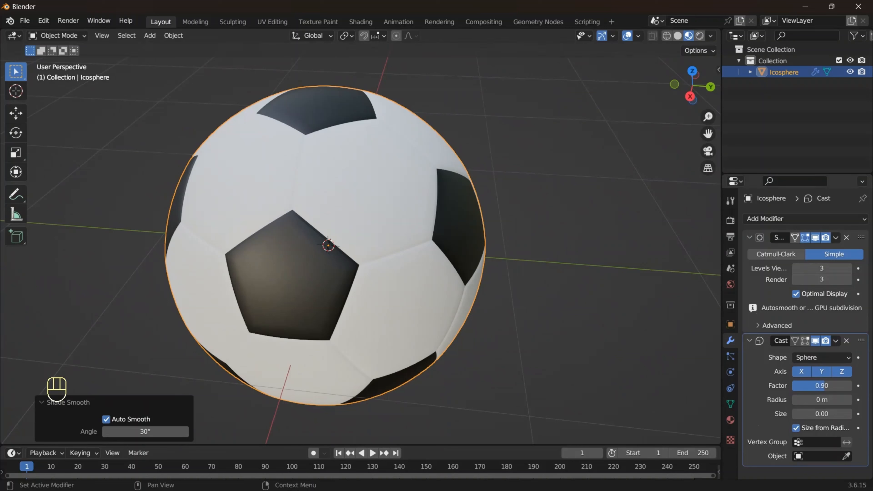
Put the ball into Edit Mode and add a third material slot with a new material.
click(45, 36)
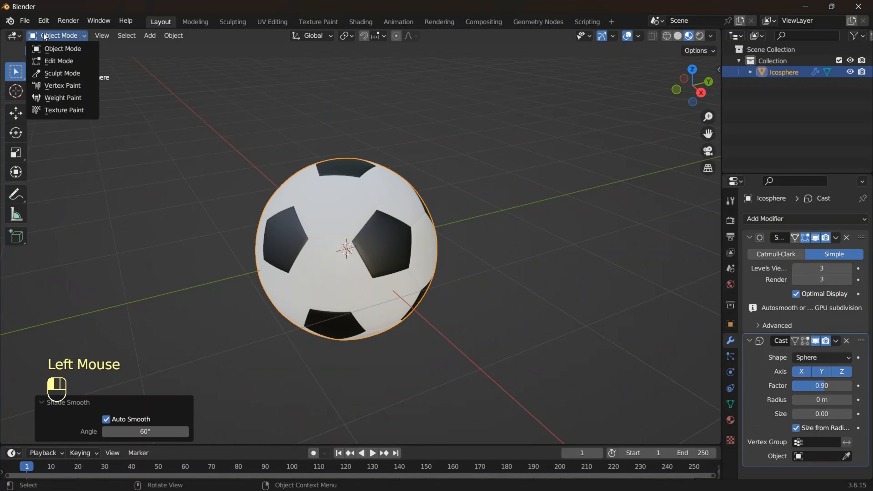
click(48, 58)
scroll(372, 271, up, 4)
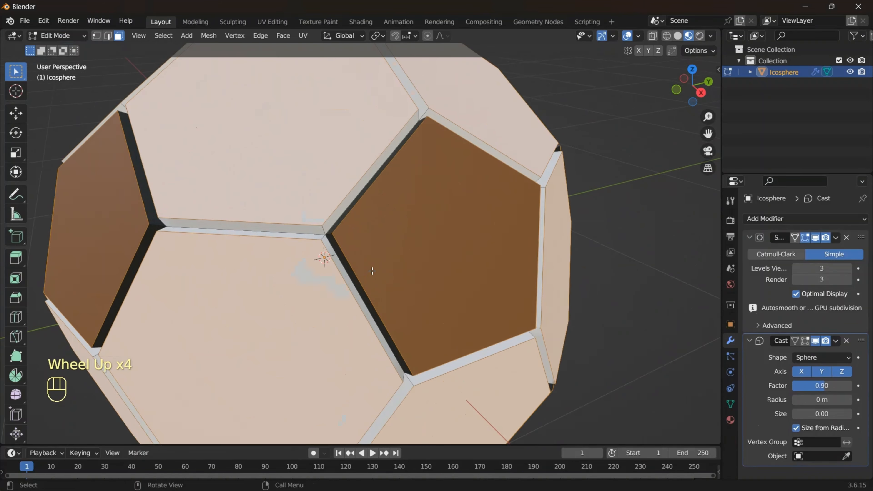
middle_drag(372, 271, 391, 270)
scroll(350, 228, down, 2)
scroll(343, 242, down, 2)
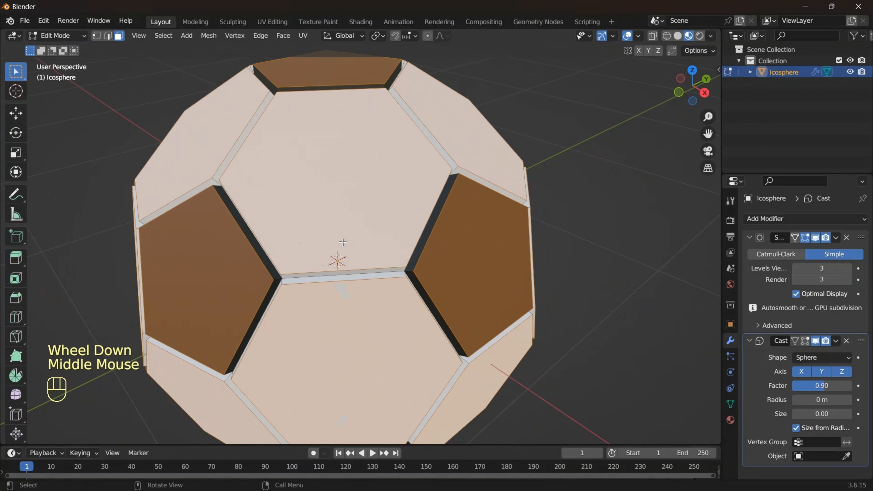
middle_drag(343, 242, 378, 237)
click(731, 420)
click(864, 220)
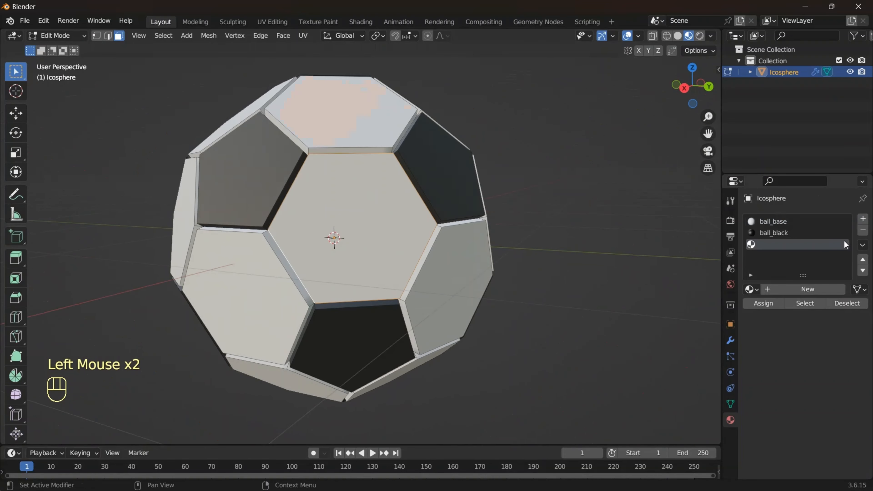
click(802, 290)
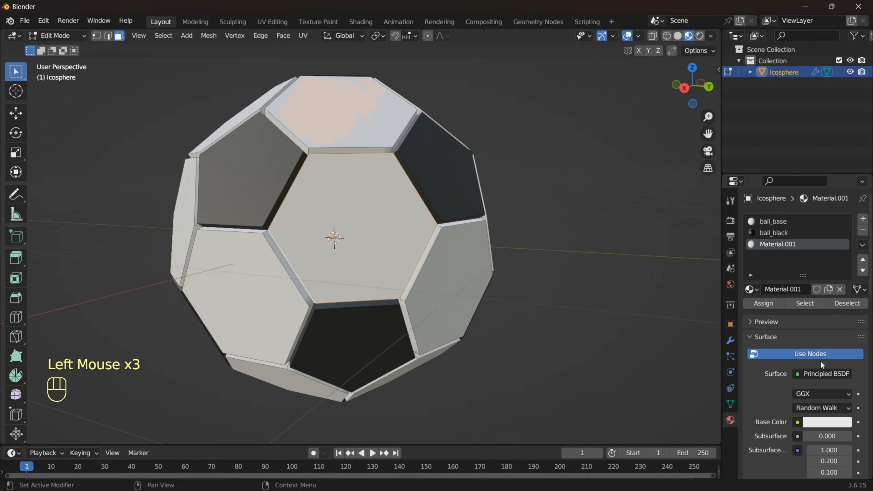
Try to darken the new material's base color to gray with a value of 0.330.
click(833, 422)
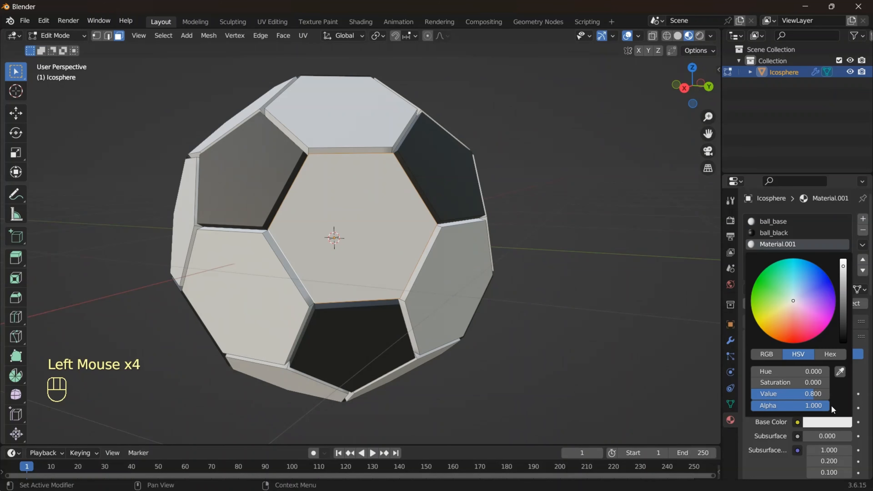
drag(844, 271, 844, 303)
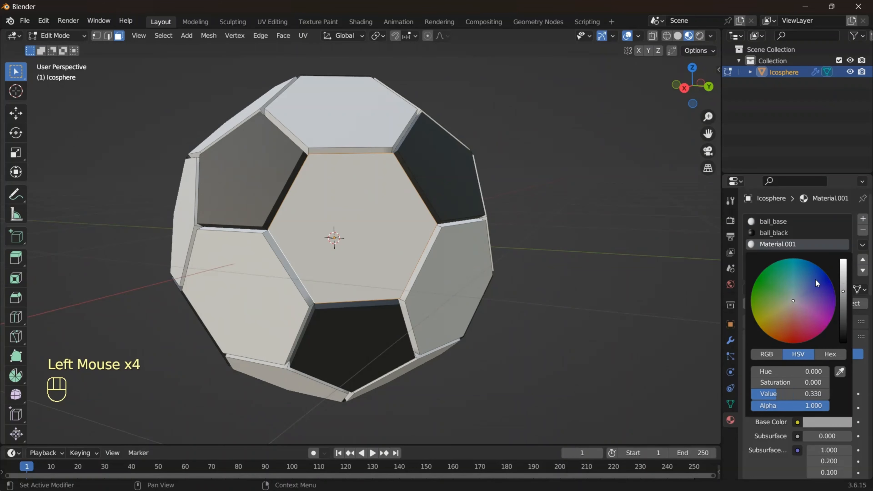
Select the loop of side faces around one white panel's edge.
scroll(585, 335, up, 1)
middle_drag(564, 326, 606, 347)
scroll(467, 289, up, 2)
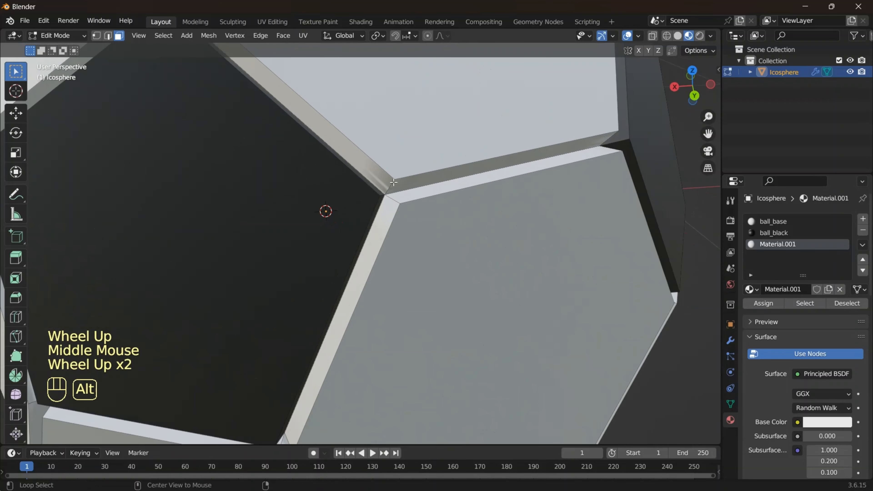
alt+click(389, 199)
scroll(389, 199, down, 2)
middle_drag(390, 203, 434, 214)
scroll(402, 186, up, 1)
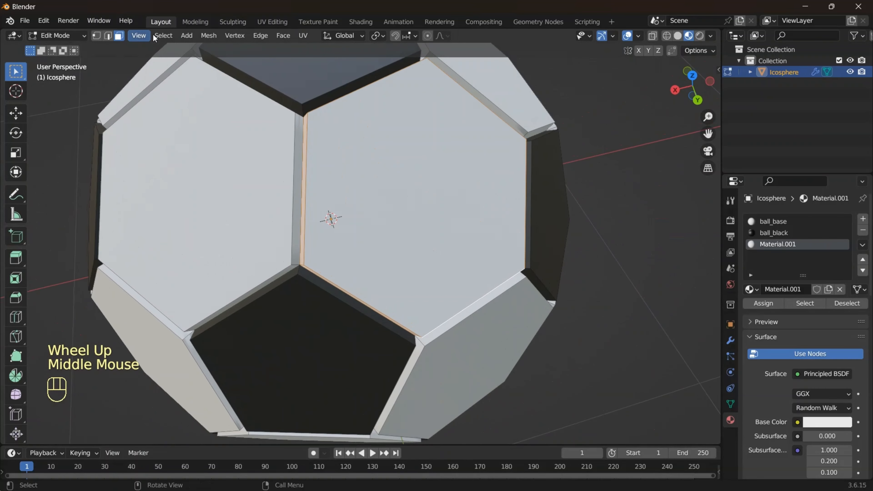
Extend the selection to all side faces with a similar number of polygon sides, using Equal comparison.
click(164, 37)
mouse_move(184, 109)
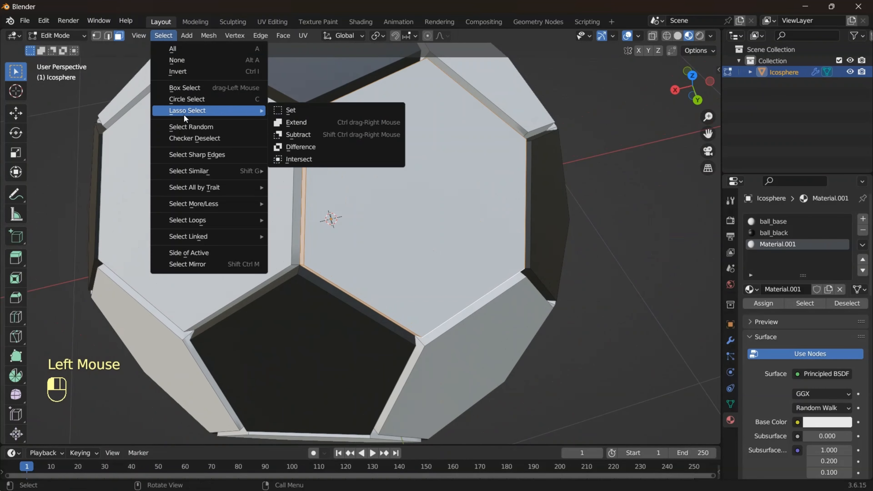
mouse_move(249, 174)
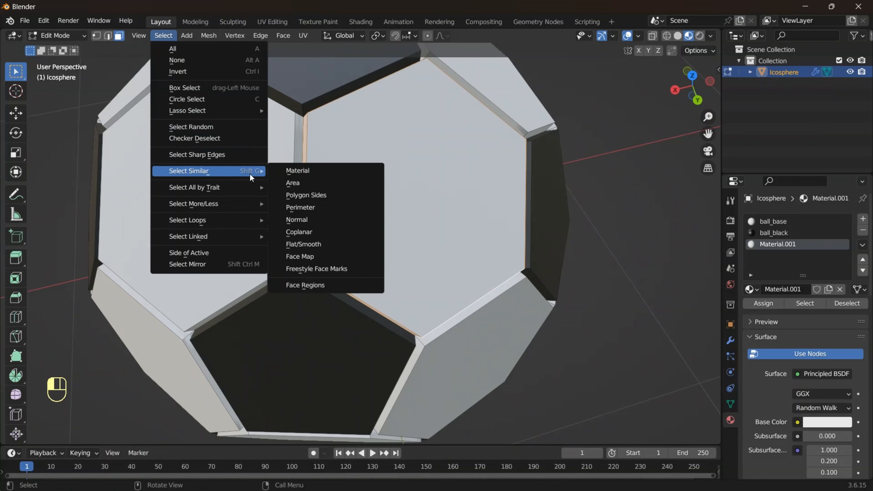
click(310, 194)
scroll(515, 266, down, 2)
middle_drag(516, 266, 468, 209)
scroll(503, 230, up, 2)
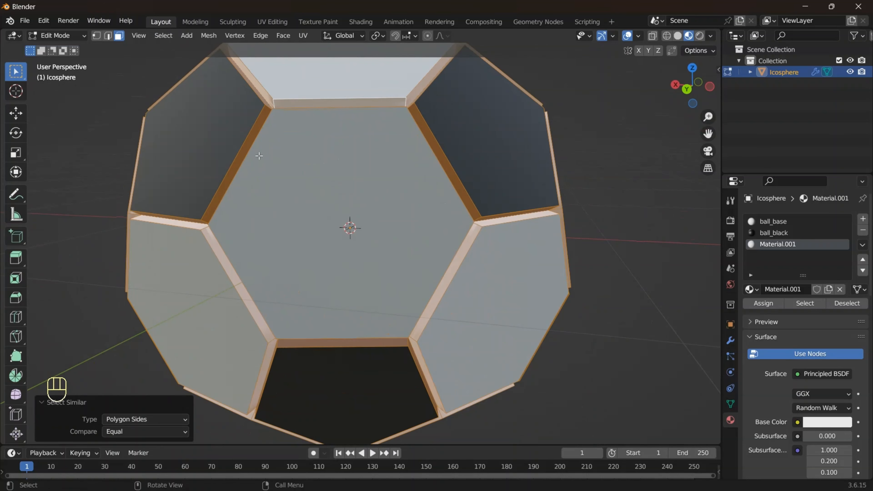
Remove the side-face loops of the black pentagons around the ball's front and upper areas from the selection.
alt+shift+click(266, 109)
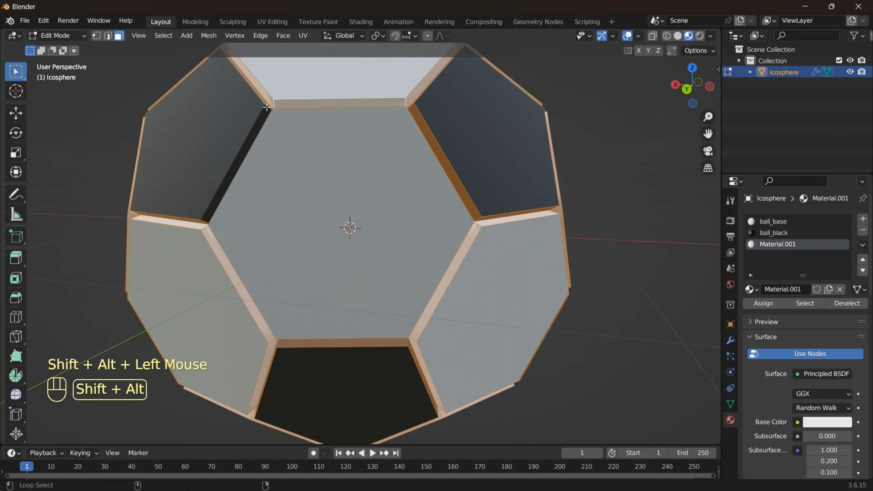
alt+shift+click(267, 107)
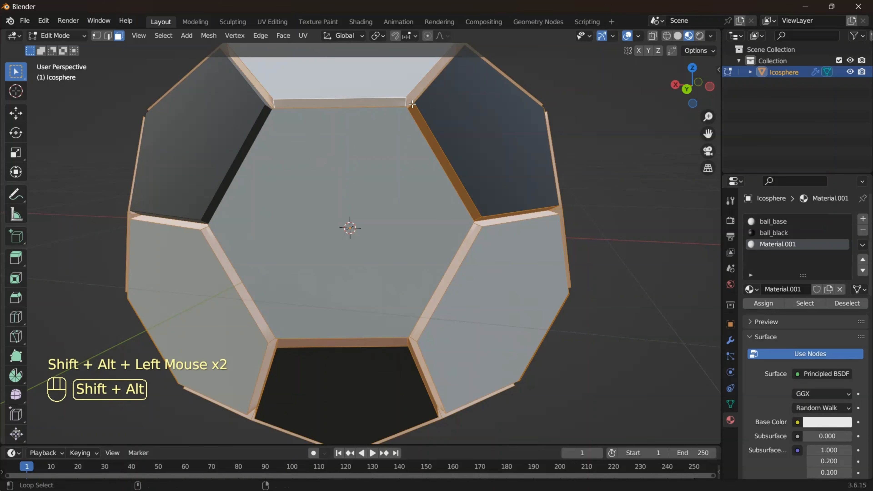
alt+shift+click(410, 106)
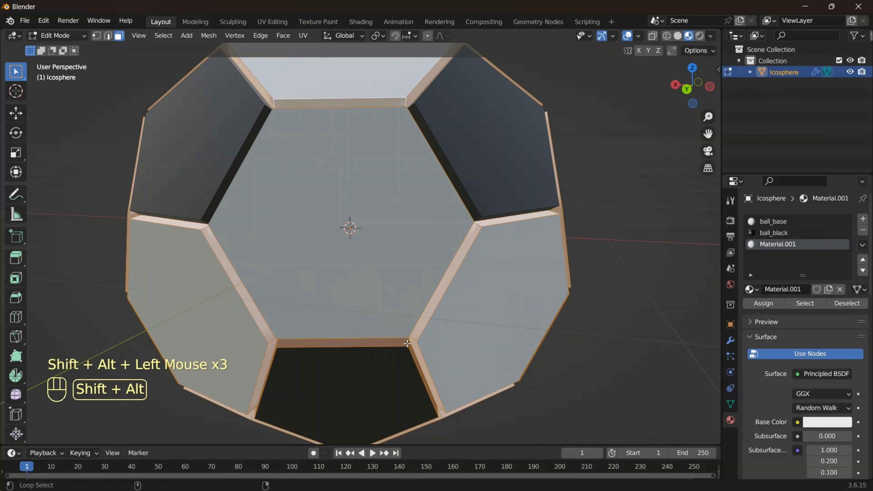
alt+shift+click(407, 343)
scroll(407, 344, down, 2)
middle_drag(433, 327, 418, 310)
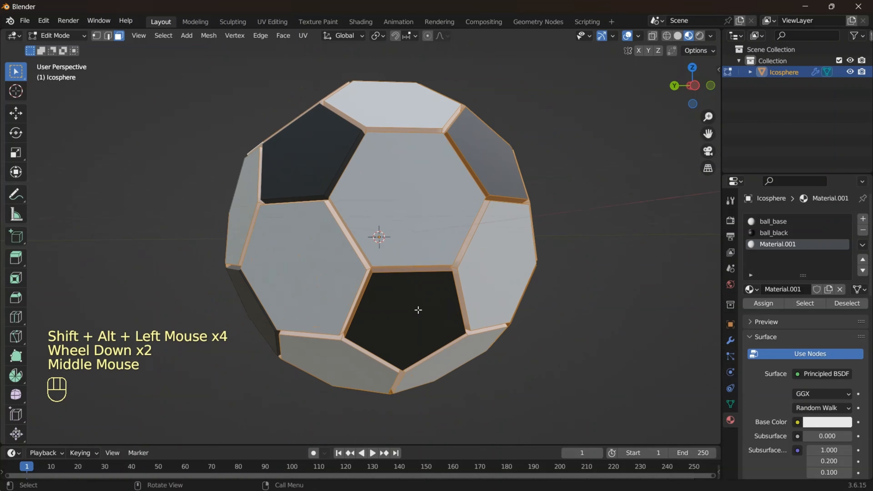
alt+shift+click(371, 271)
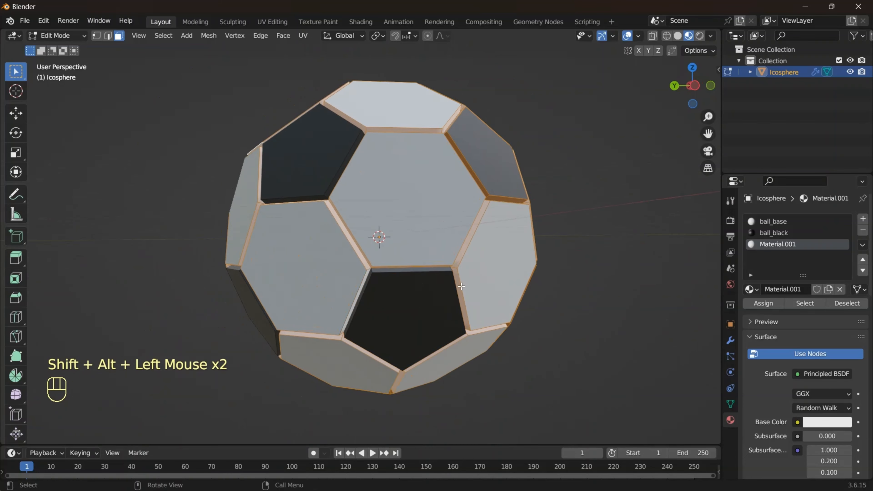
alt+shift+click(489, 198)
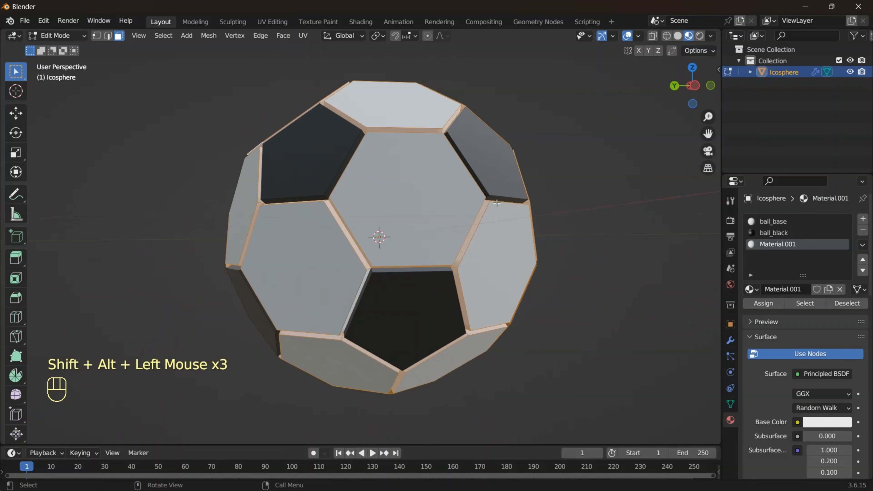
middle_drag(489, 198, 385, 200)
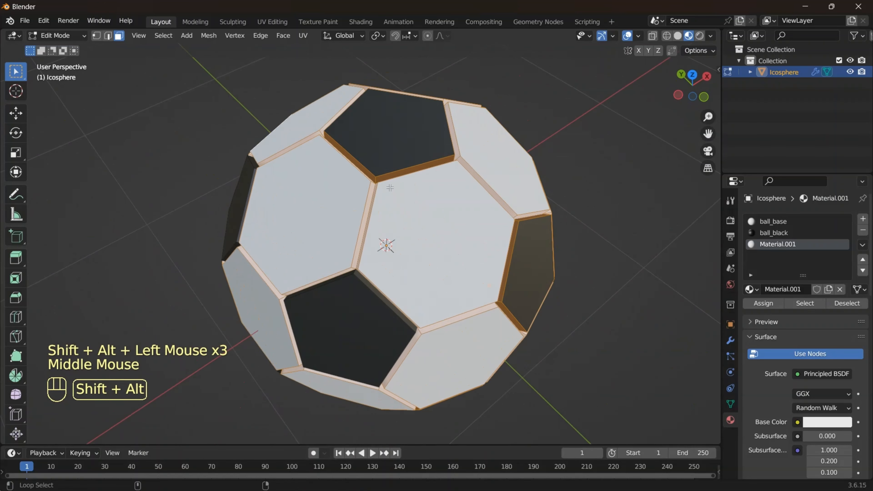
alt+shift+click(375, 179)
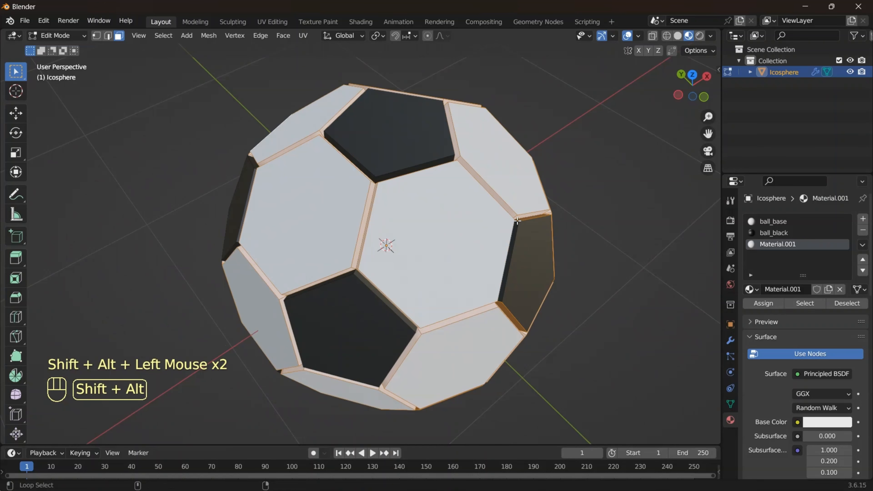
Go around the ball and deselect the side-face loops of the remaining black pentagons.
scroll(517, 221, down, 2)
middle_drag(517, 221, 406, 243)
scroll(405, 243, up, 2)
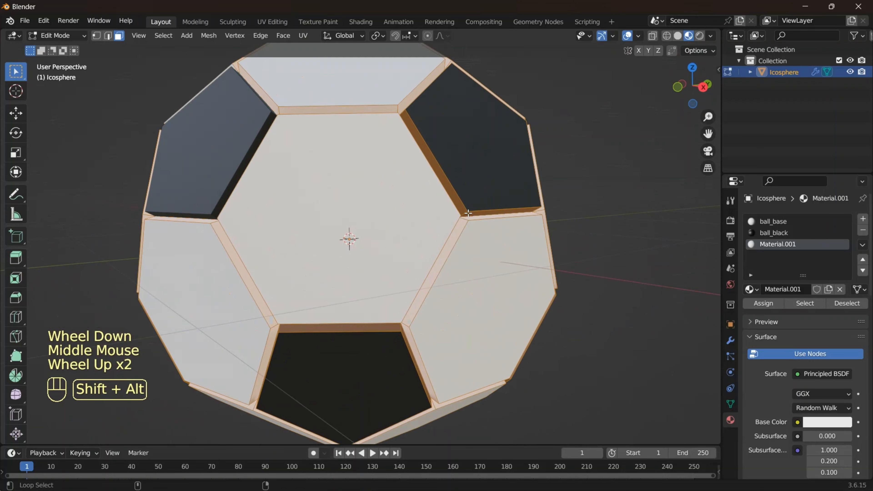
alt+shift+click(468, 213)
middle_drag(468, 212, 317, 307)
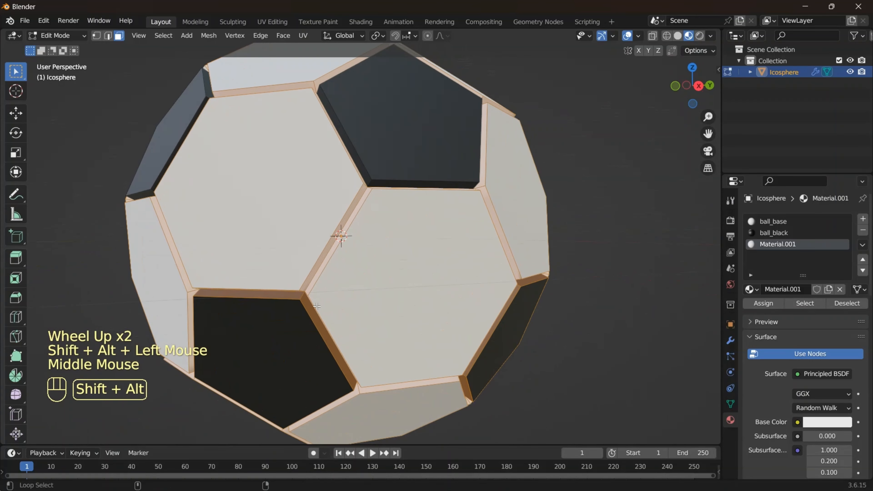
alt+shift+click(301, 296)
middle_drag(499, 359, 397, 243)
alt+shift+click(433, 277)
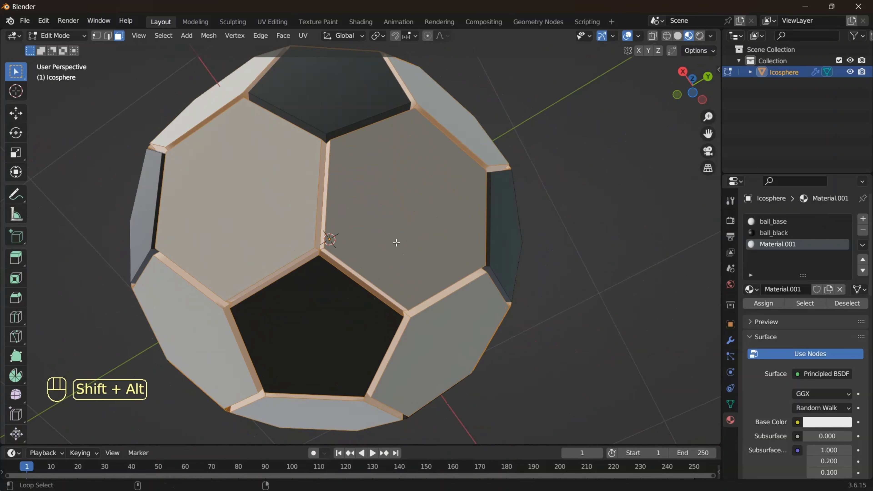
Toggle the side-face loops meeting at the underside pentagon's corner to keep the white panels' sides selected.
alt+shift+click(317, 254)
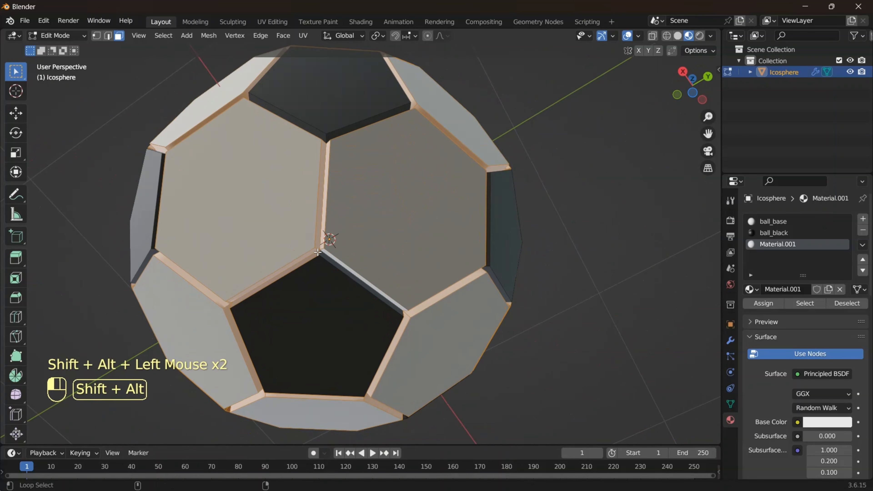
alt+shift+click(318, 253)
alt+shift+click(318, 256)
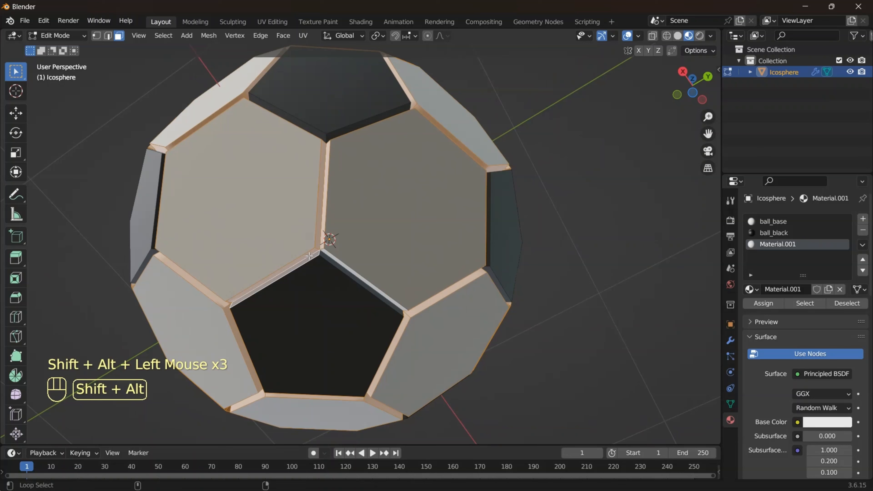
alt+shift+click(319, 255)
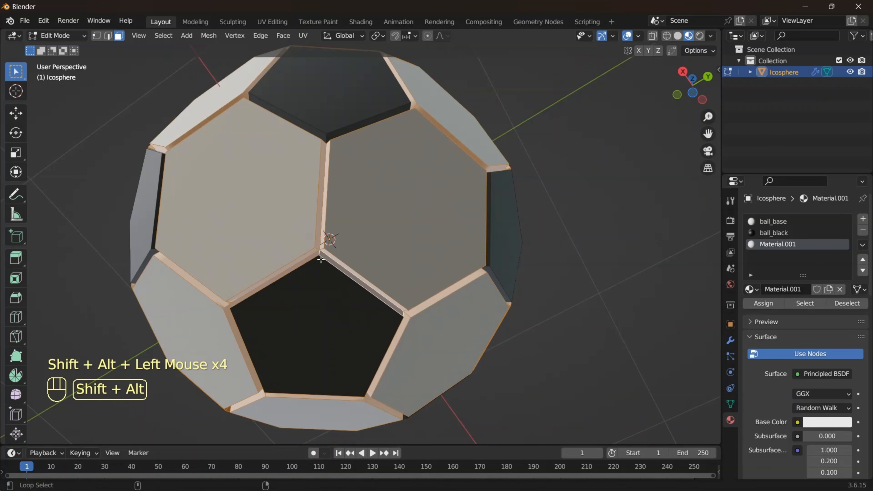
middle_drag(321, 253, 502, 132)
scroll(438, 130, up, 2)
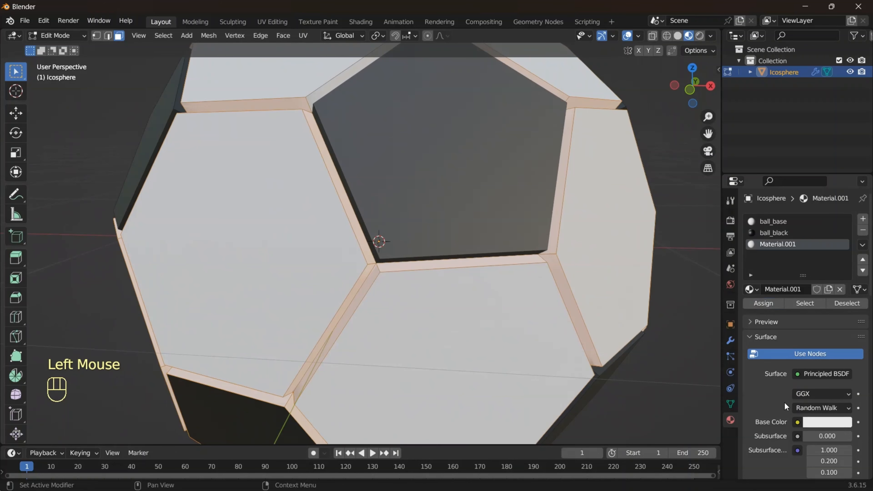
Darken Material.001's base color slightly to a light gray and assign the material to the selected side faces.
scroll(479, 332, down, 2)
mouse_move(478, 331)
middle_down()
mouse_move(515, 306)
mouse_move(479, 318)
middle_up()
middle_click(515, 306)
scroll(515, 306, up, 1)
click(836, 422)
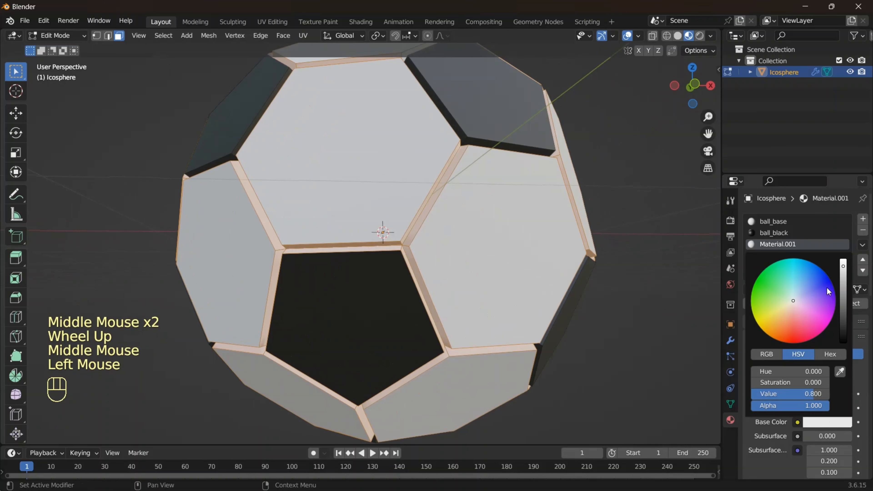
drag(843, 267, 843, 274)
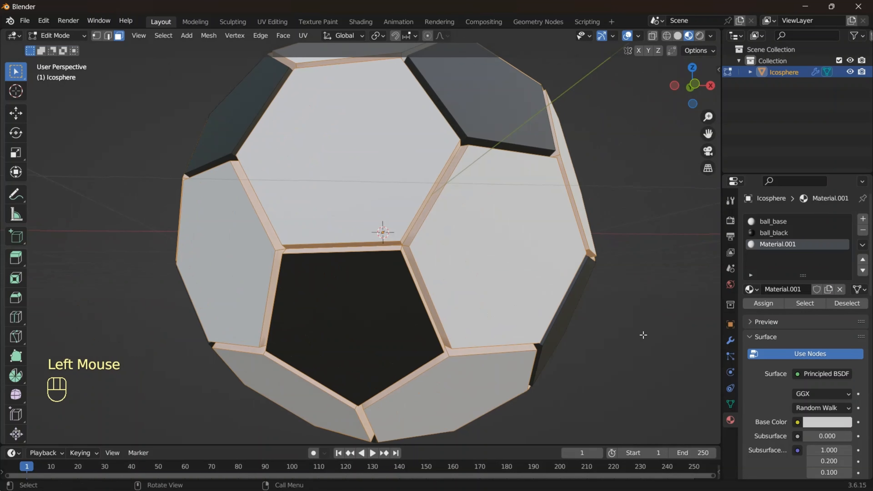
click(764, 304)
click(648, 339)
Return the ball to Object Mode and examine the shaded seams.
click(57, 36)
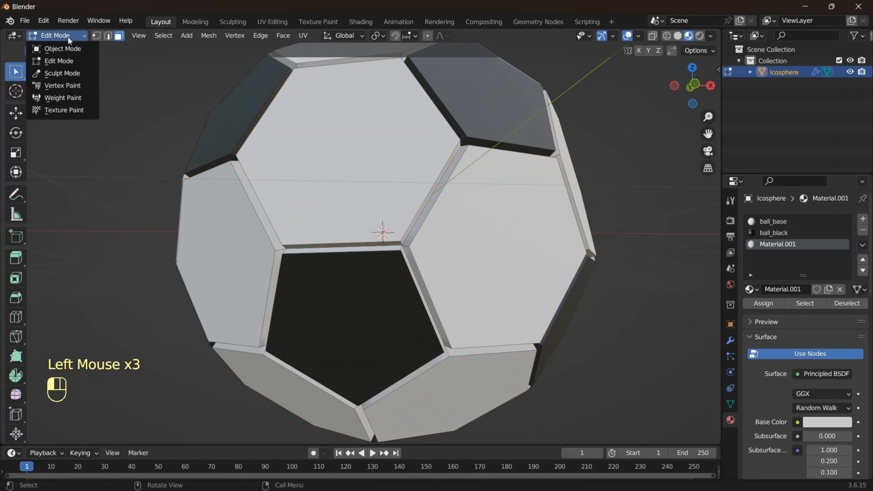
click(67, 47)
middle_drag(470, 277, 414, 311)
scroll(498, 391, up, 2)
scroll(551, 326, down, 2)
scroll(443, 321, up, 1)
scroll(432, 322, down, 1)
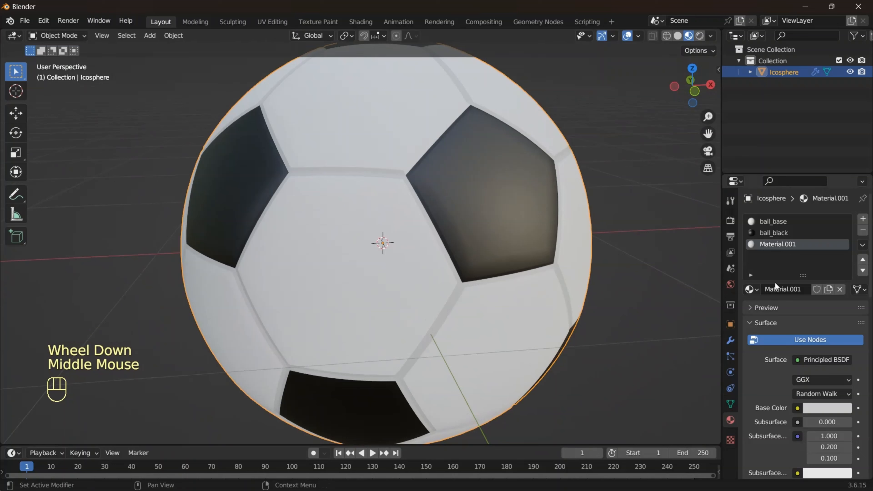
Apply the Subdivision modifier and the Cast modifier to the ball.
click(730, 341)
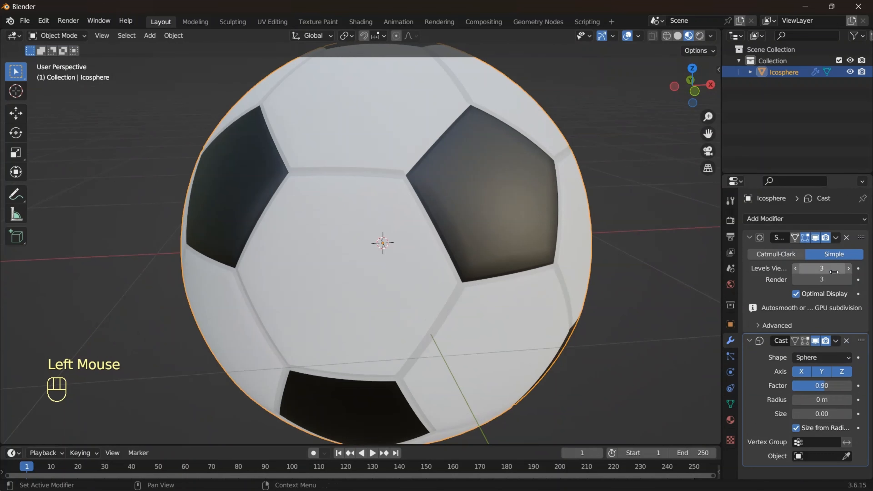
click(836, 237)
click(811, 250)
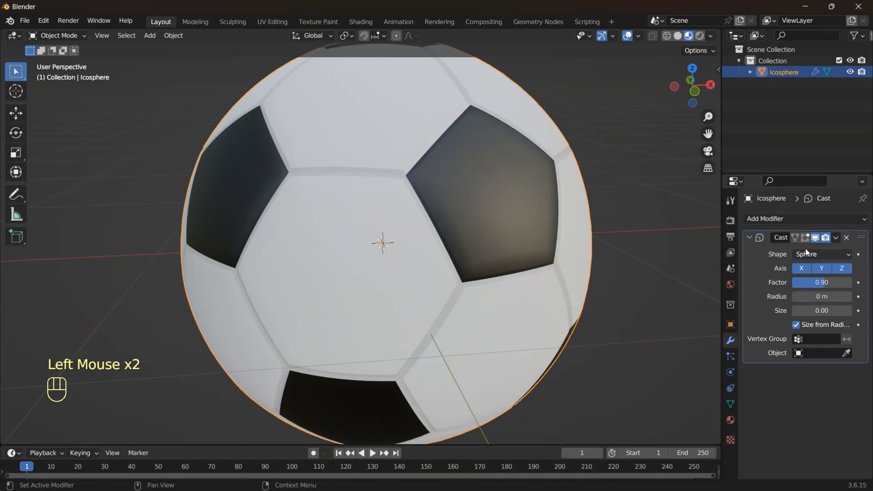
click(836, 237)
click(788, 252)
Apply Shade Auto Smooth to the ball with a 60° angle and check the surface.
scroll(597, 270, up, 2)
middle_drag(597, 270, 580, 323)
scroll(609, 273, down, 3)
scroll(534, 296, up, 2)
right_click(471, 215)
click(461, 217)
scroll(461, 229, up, 1)
middle_drag(462, 229, 467, 249)
scroll(421, 247, down, 2)
scroll(455, 252, down, 4)
Inspect the ball's applied mesh in Edit Mode and return to Object Mode.
click(64, 34)
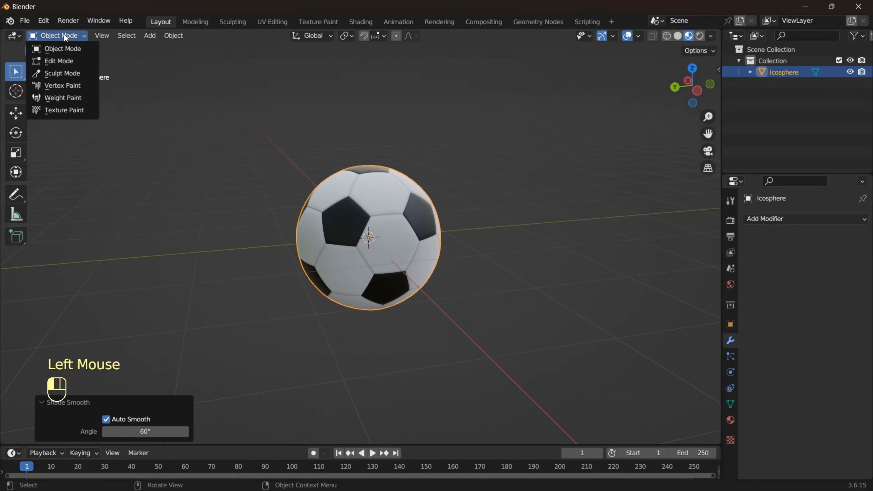
click(59, 61)
scroll(420, 241, up, 4)
middle_drag(419, 241, 421, 210)
scroll(423, 245, up, 1)
scroll(421, 241, down, 2)
scroll(421, 241, down, 1)
drag(55, 35, 52, 45)
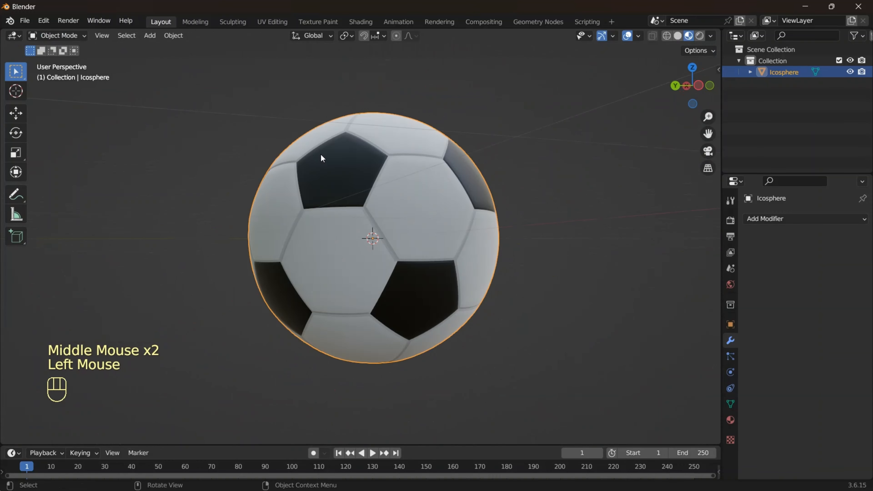
Rename the Icosphere object to ball and deselect it.
scroll(494, 228, down, 1)
middle_drag(494, 228, 550, 262)
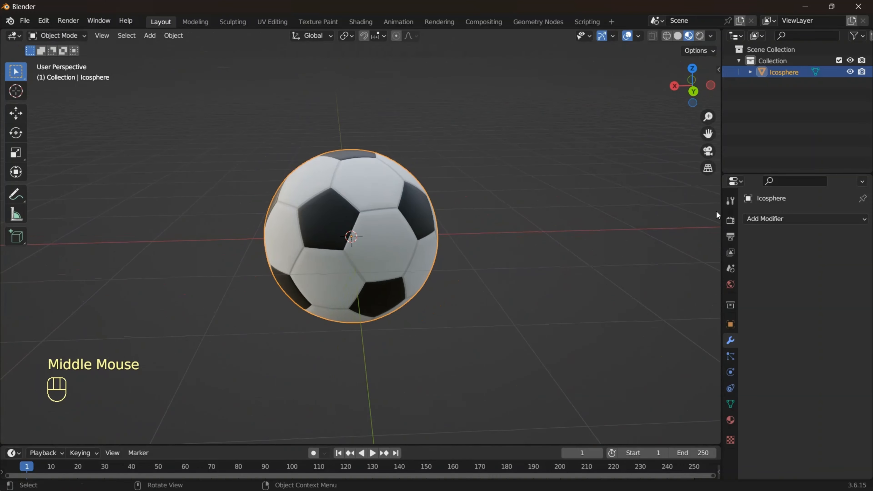
double_click(782, 71)
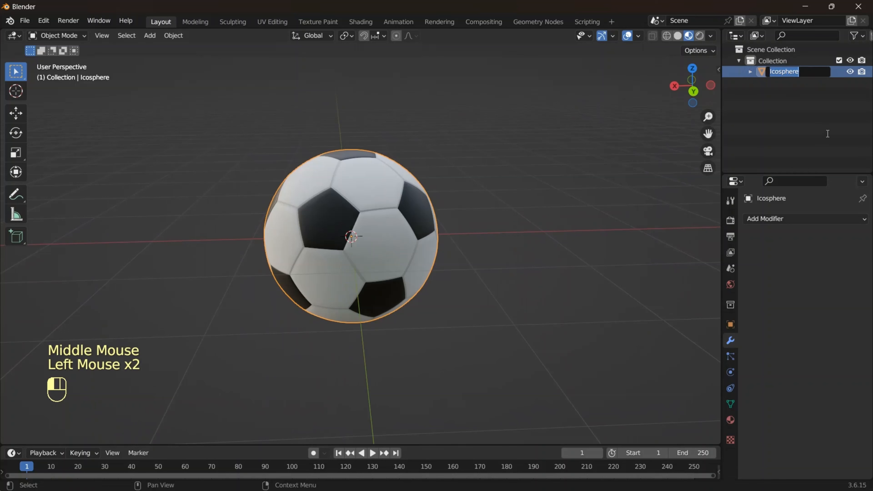
text(ball)
key(Return)
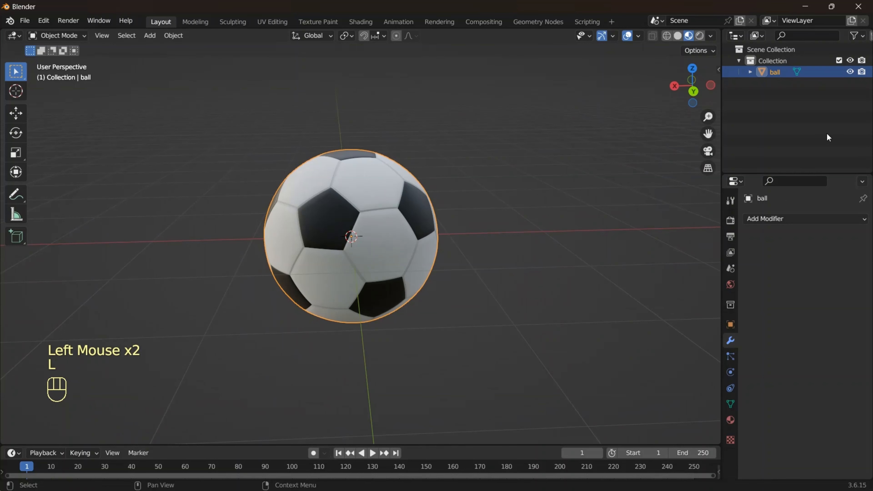
click(533, 295)
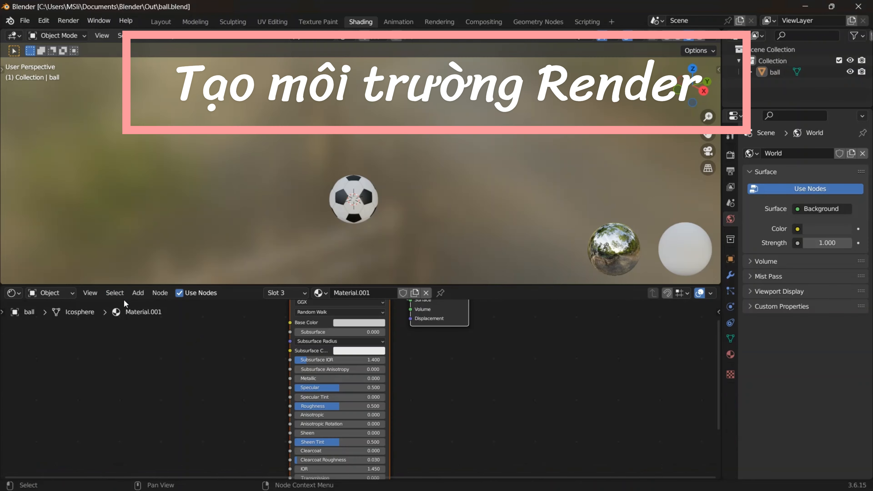
Switch the shader editor to the World shader and frame all its nodes.
click(57, 292)
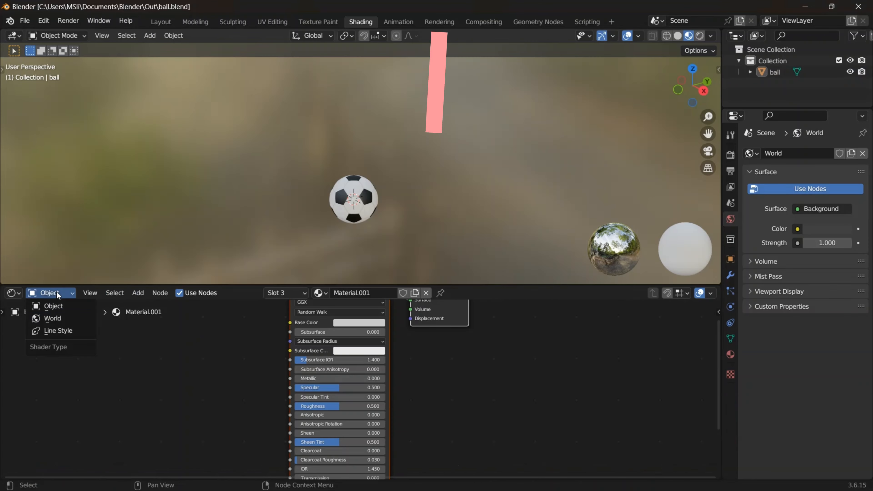
click(56, 318)
key(Home)
Add a Sky Texture node to the World shader and connect its Color output to the Background node's Color.
key(shift+a)
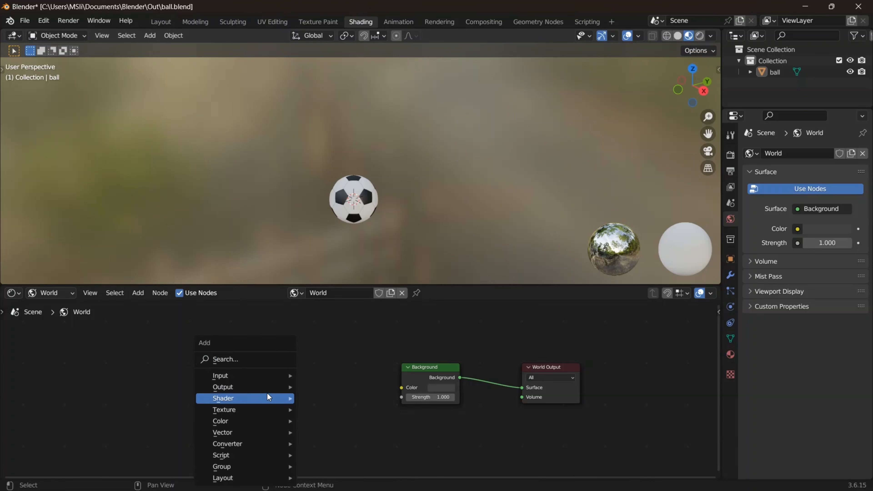
click(270, 360)
text(S)
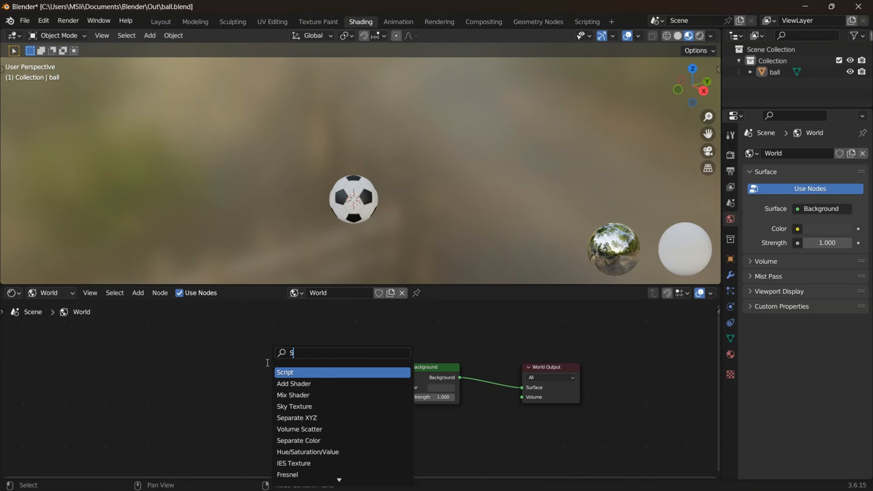
text(ky)
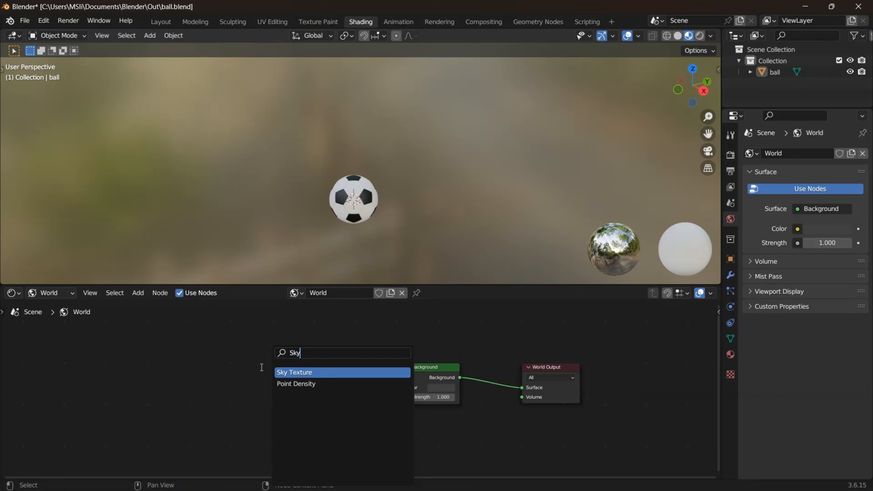
key(Return)
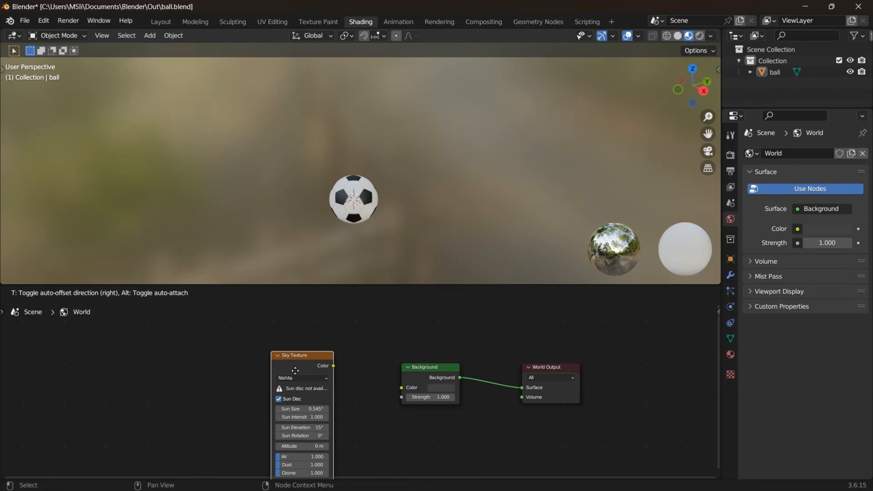
click(288, 348)
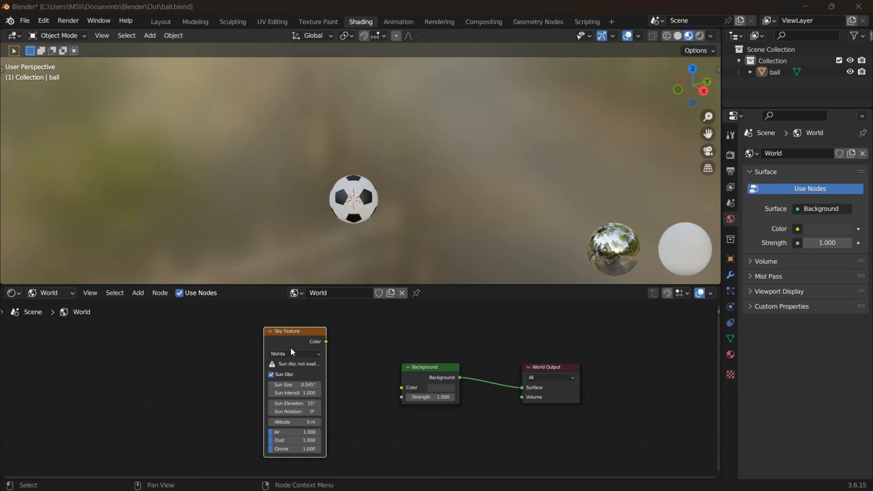
drag(327, 342, 401, 388)
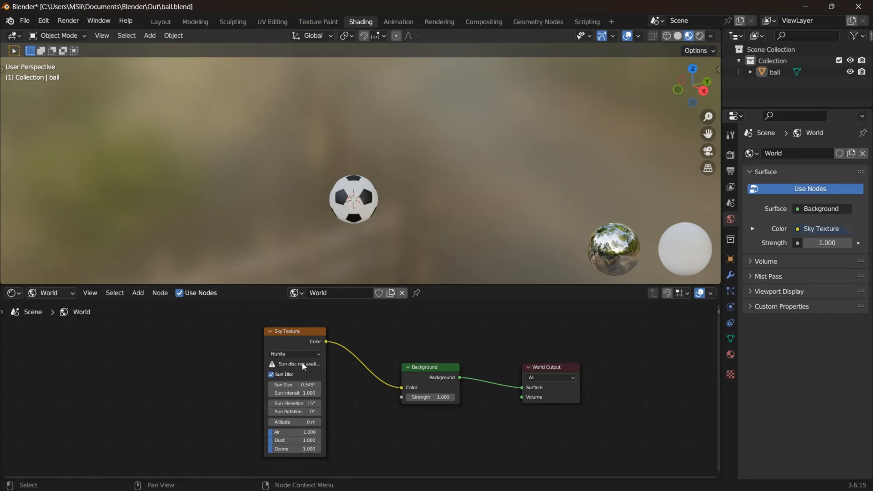
Set the Sky Texture's sky type to Hosek / Wilkie and display the viewport in Rendered shading.
click(294, 354)
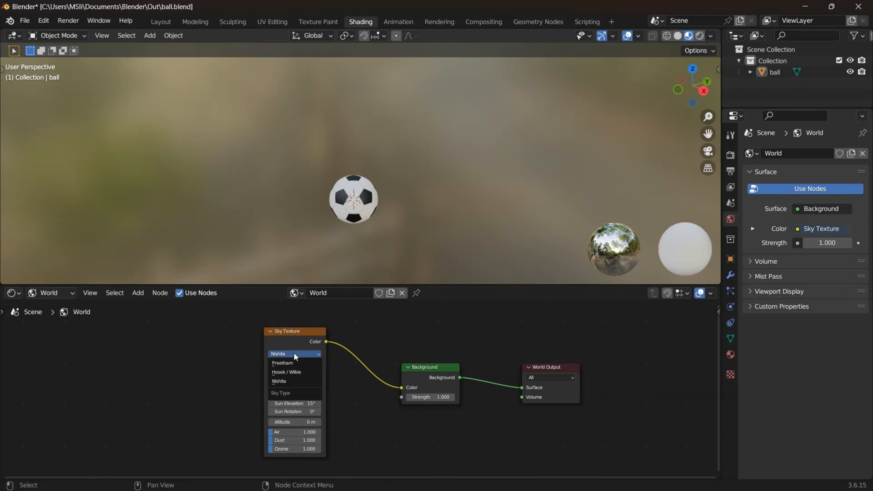
click(290, 373)
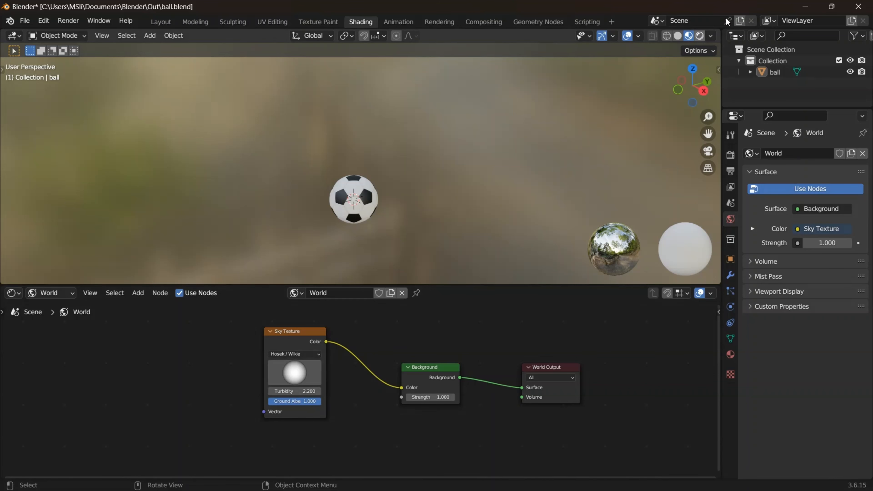
click(700, 36)
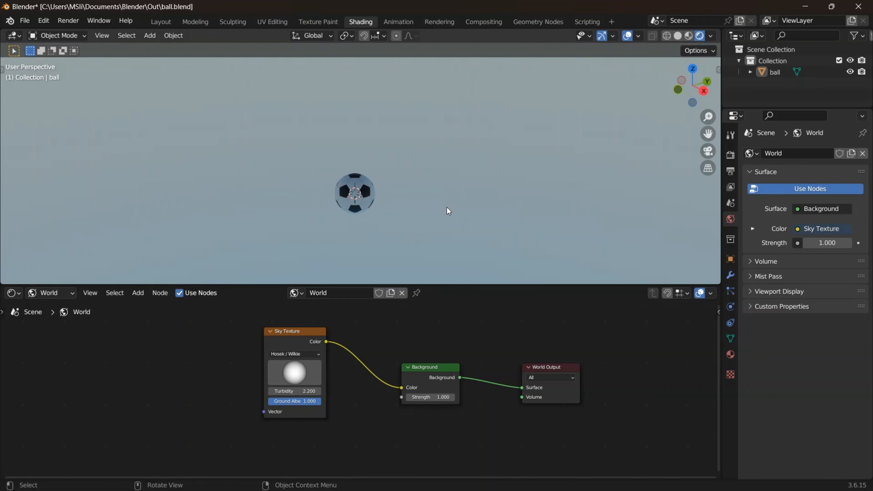
scroll(462, 258, up, 1)
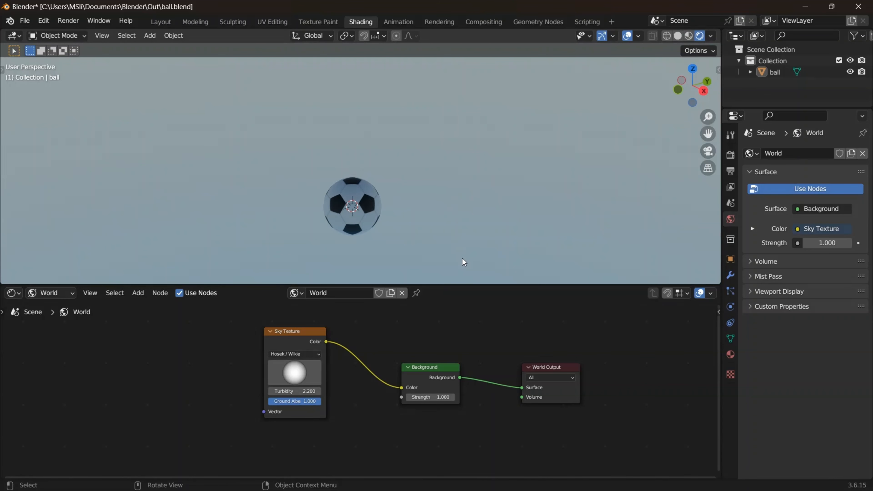
Enlarge the 3D viewport and insert an RGB Curves node between the Sky Texture and Background nodes.
drag(416, 285, 415, 314)
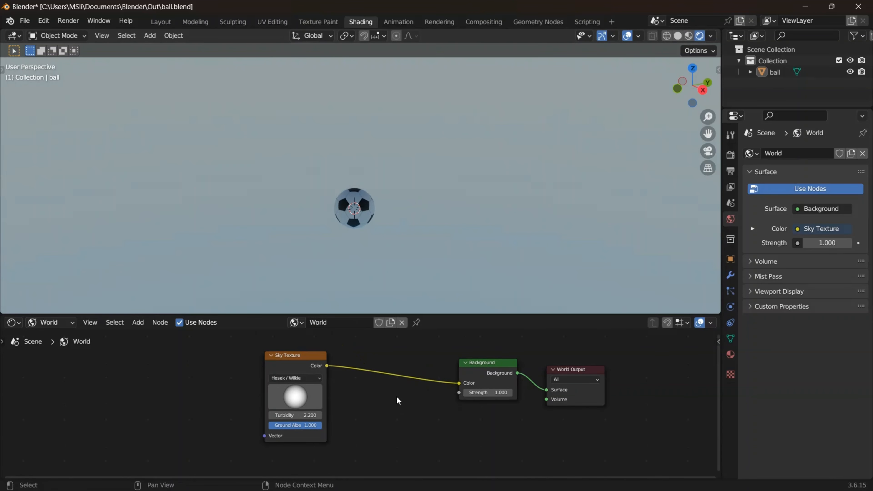
key(shift+a)
mouse_move(397, 399)
click(393, 359)
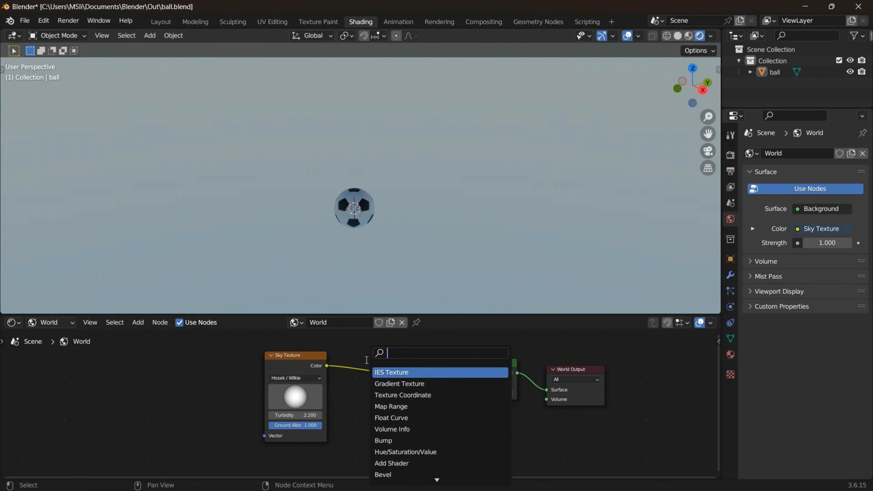
text(RGB)
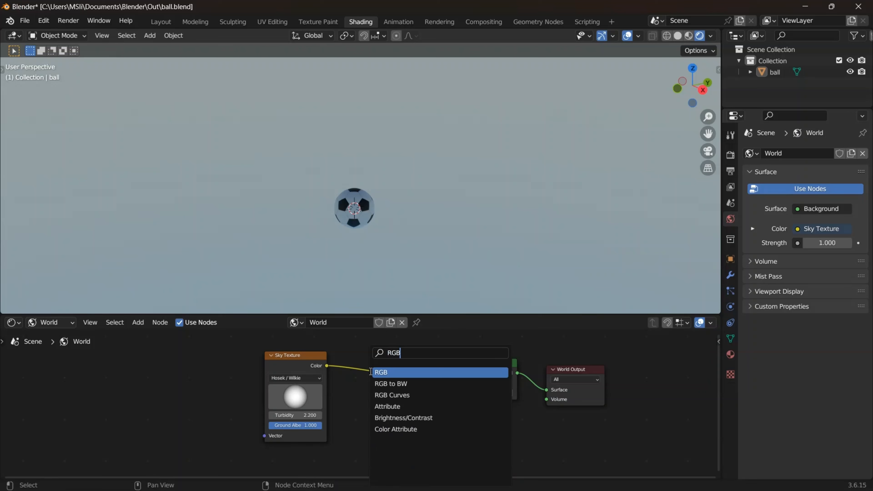
click(405, 396)
click(385, 386)
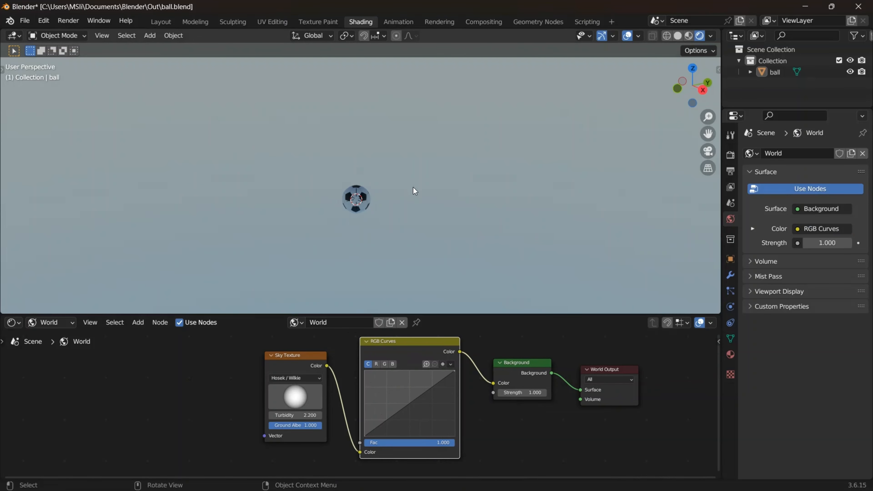
Brighten the sky by adding a point to the combined RGB curve and raising it to about 0.378, 0.715.
scroll(414, 187, up, 2)
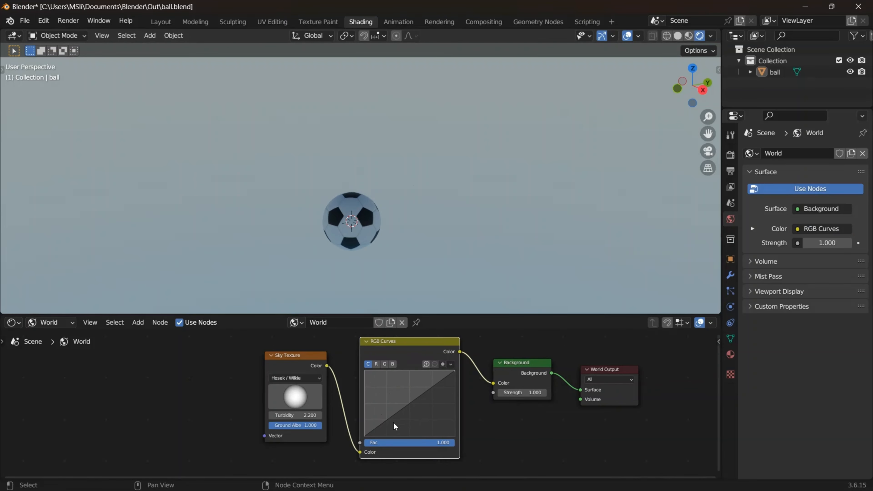
click(414, 402)
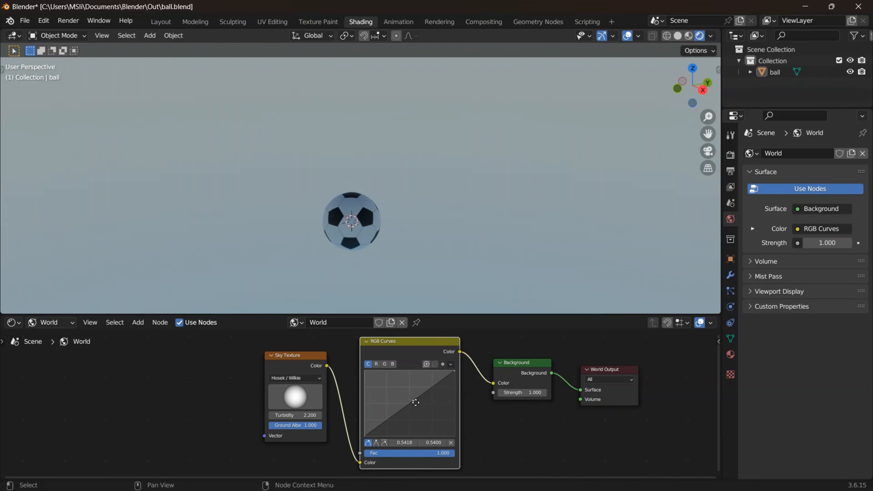
key(g)
click(414, 395)
drag(412, 397, 397, 385)
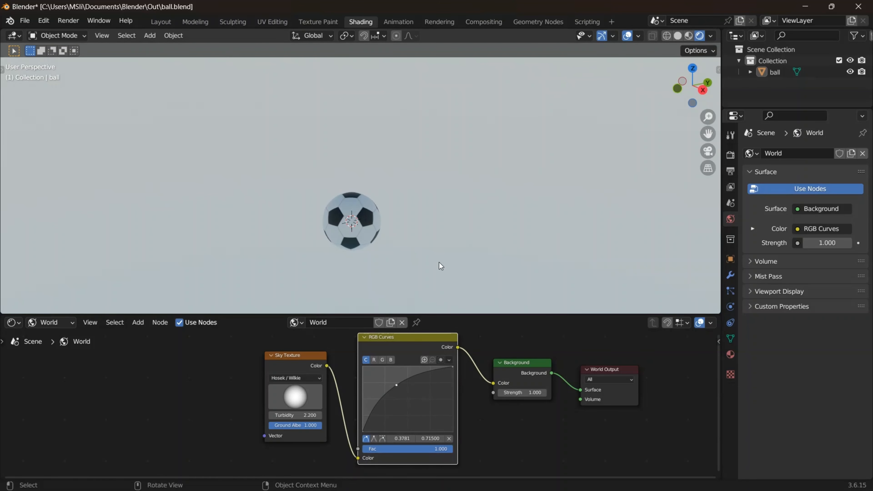
scroll(429, 237, down, 5)
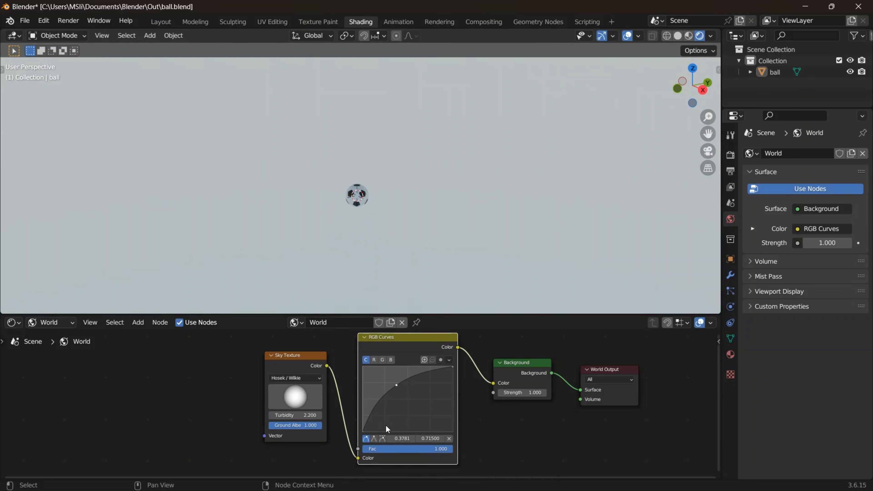
Add a point to the red channel curve and place it at about 0.385, 0.46.
click(374, 360)
mouse_move(410, 393)
mouse_down()
mouse_move(420, 418)
mouse_move(395, 386)
mouse_move(420, 414)
mouse_move(393, 396)
mouse_up()
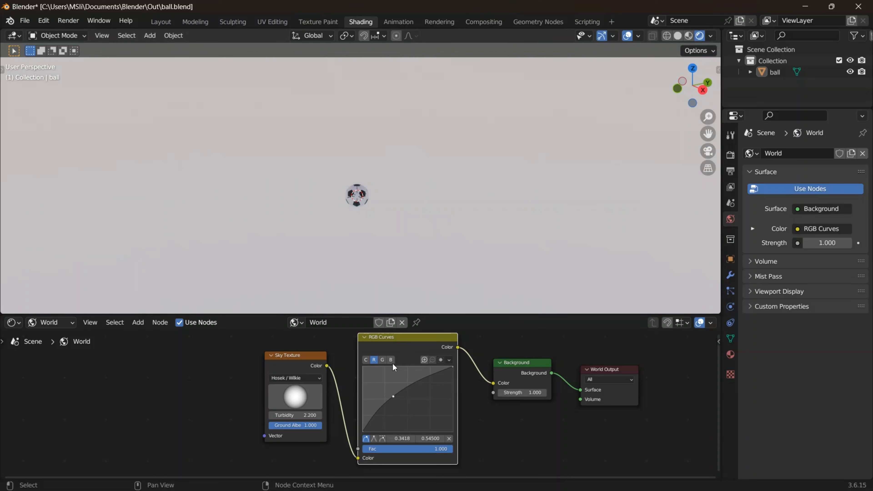
drag(393, 397, 396, 399)
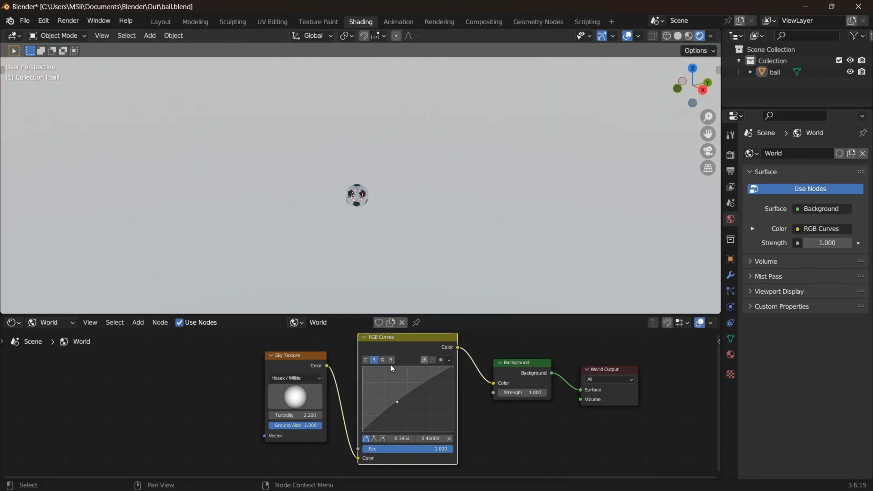
Shape the green channel curve into an S with a lowered lower point and an upper point at about 0.48, 0.775.
click(382, 359)
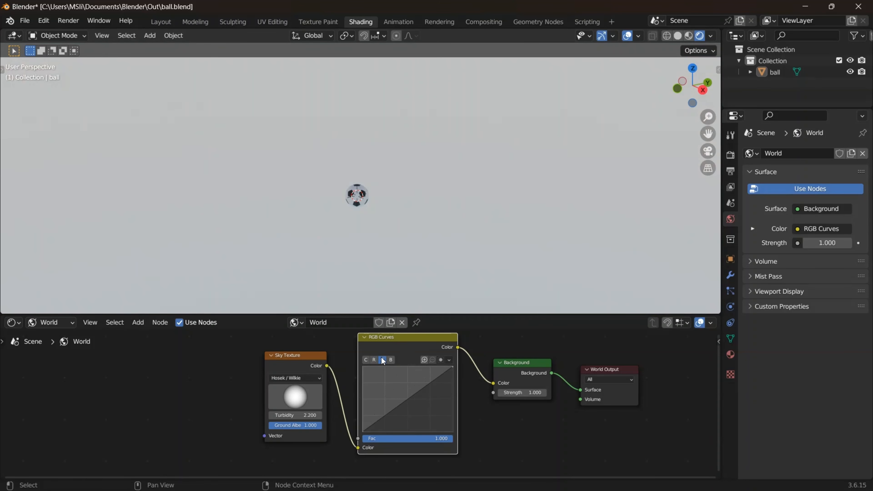
click(404, 400)
mouse_move(403, 400)
mouse_down()
mouse_move(398, 380)
mouse_move(383, 402)
mouse_move(395, 414)
mouse_up()
click(379, 395)
drag(398, 381, 406, 381)
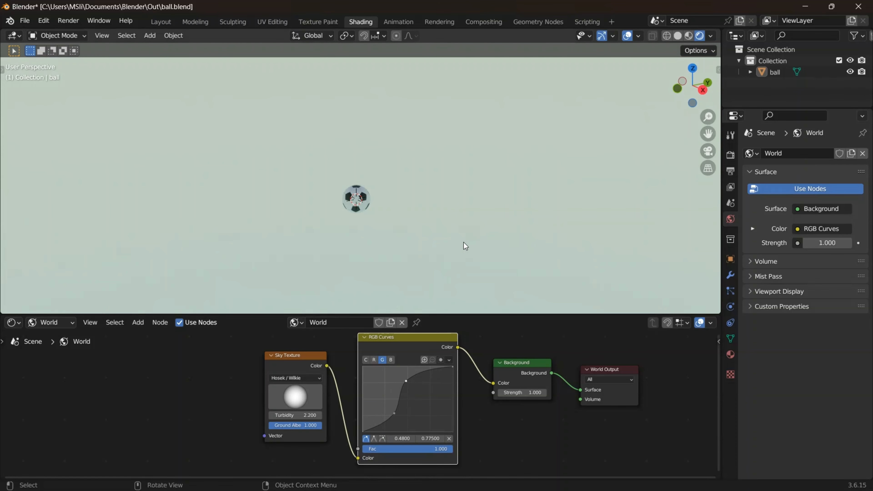
mouse_move(463, 243)
middle_down()
mouse_move(466, 268)
mouse_move(462, 245)
middle_up()
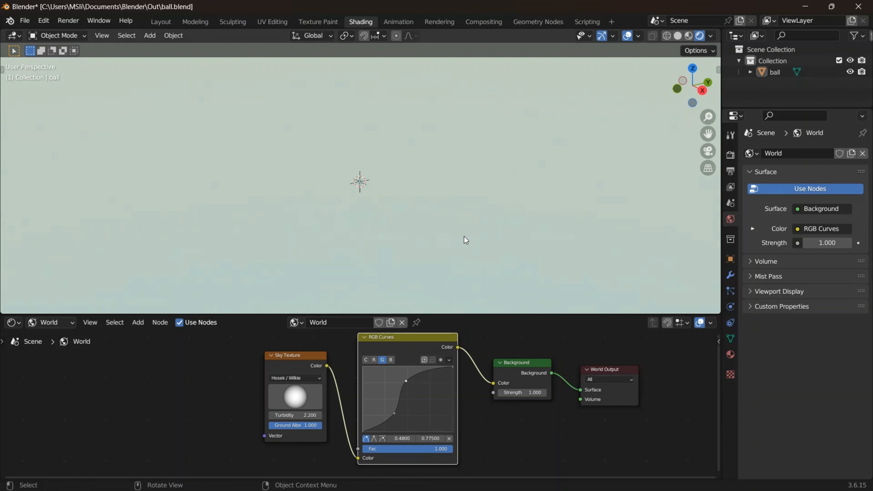
Examine the ball against the sky background in the Layout workspace with Rendered shading.
click(161, 22)
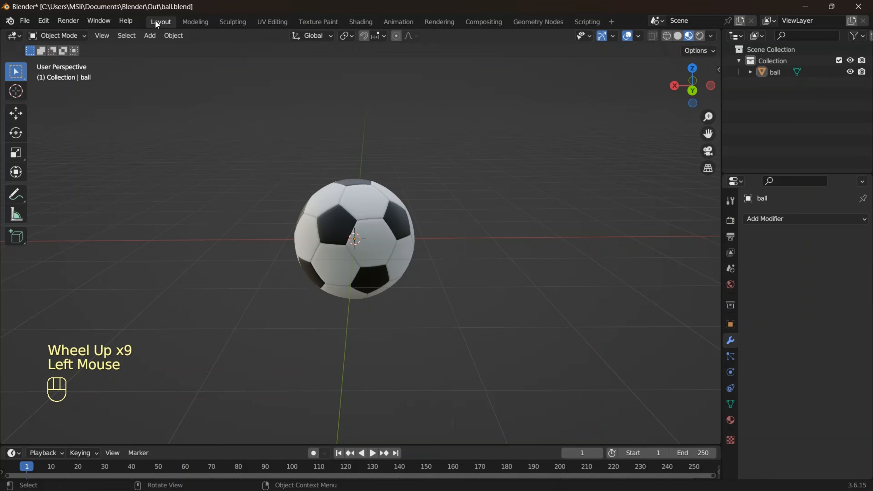
click(699, 35)
scroll(481, 227, down, 2)
scroll(482, 227, up, 1)
middle_drag(482, 227, 462, 197)
scroll(462, 197, down, 3)
scroll(462, 197, up, 1)
scroll(462, 198, up, 1)
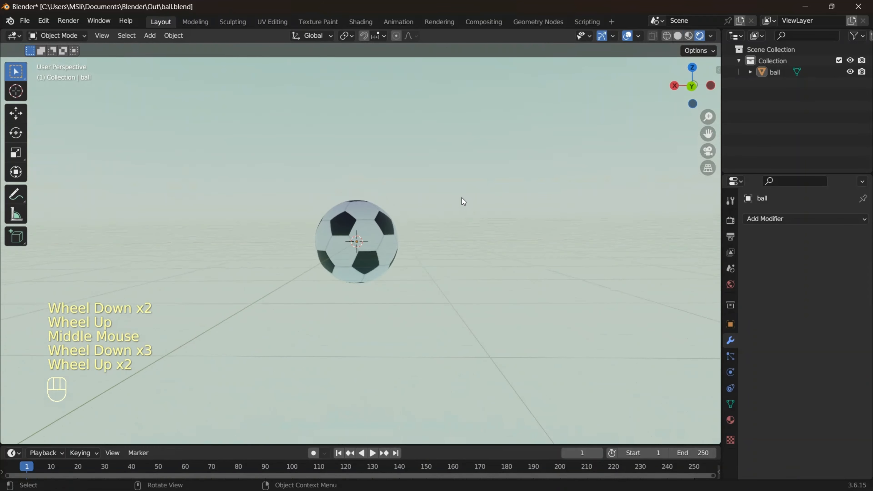
middle_click(461, 200)
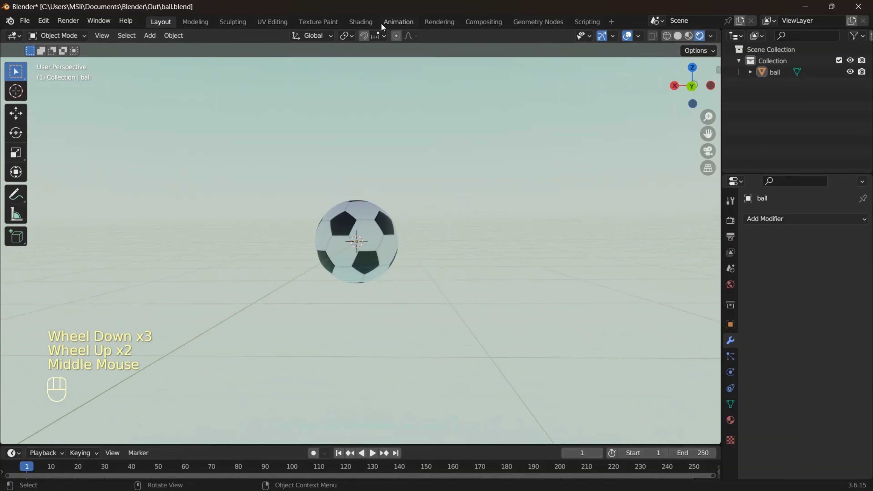
middle_drag(414, 144, 433, 164)
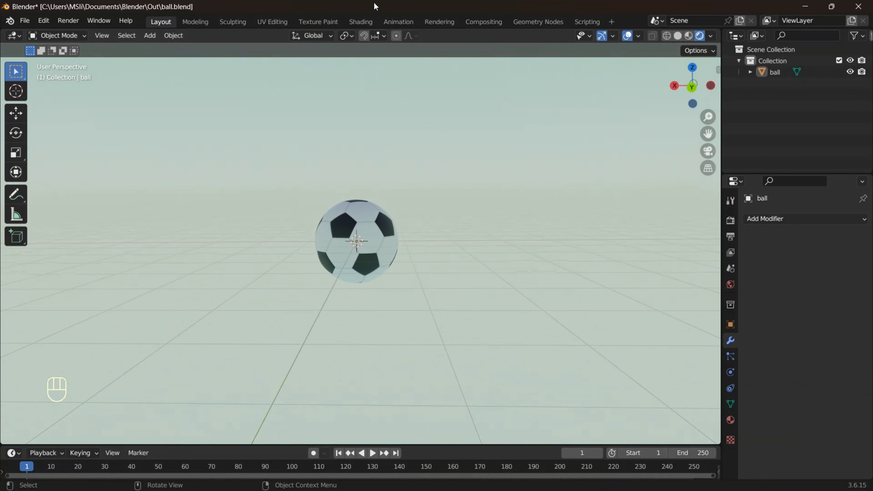
Return to the Shading workspace and split the 3D viewport into a Rendered view and a Material Preview view.
click(363, 22)
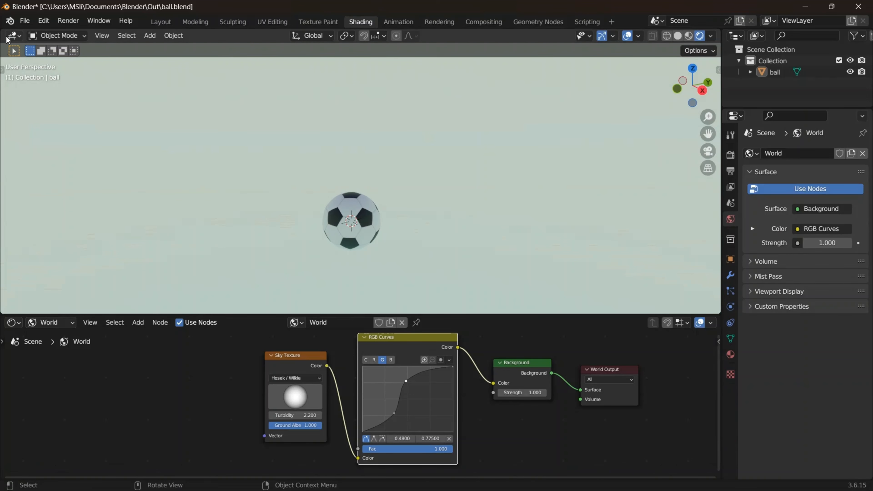
drag(2, 33, 301, 42)
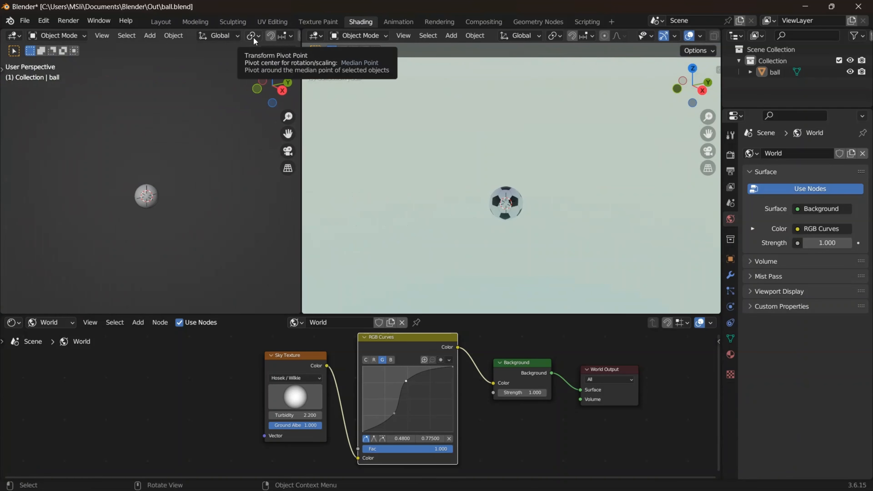
mouse_move(254, 40)
middle_down()
mouse_move(155, 42)
mouse_move(59, 57)
middle_up()
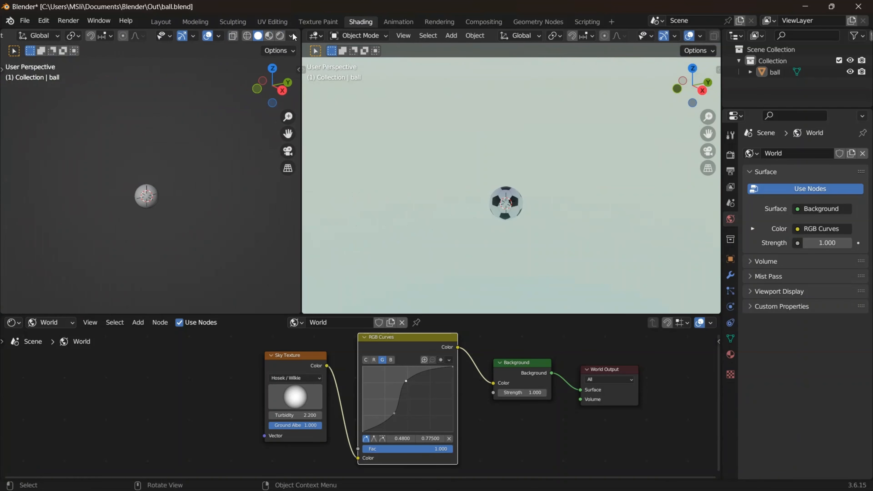
click(280, 36)
scroll(160, 156, up, 1)
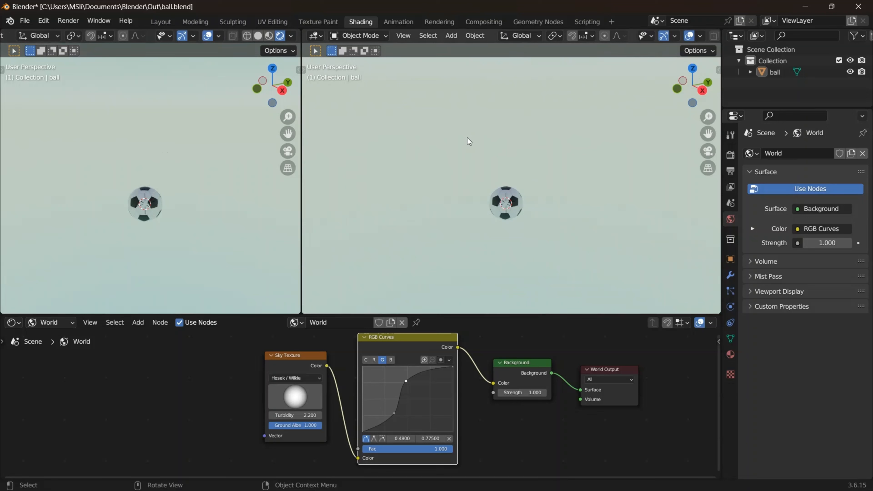
scroll(516, 153, up, 1)
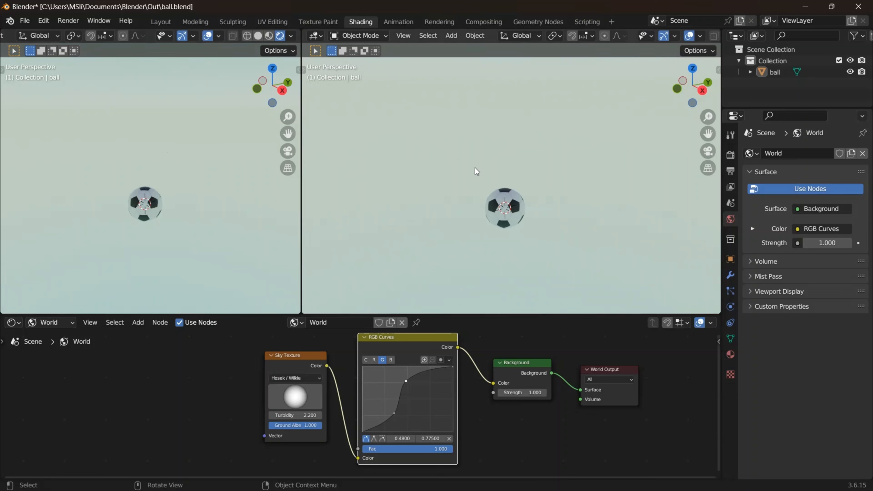
scroll(692, 37, down, 4)
click(689, 36)
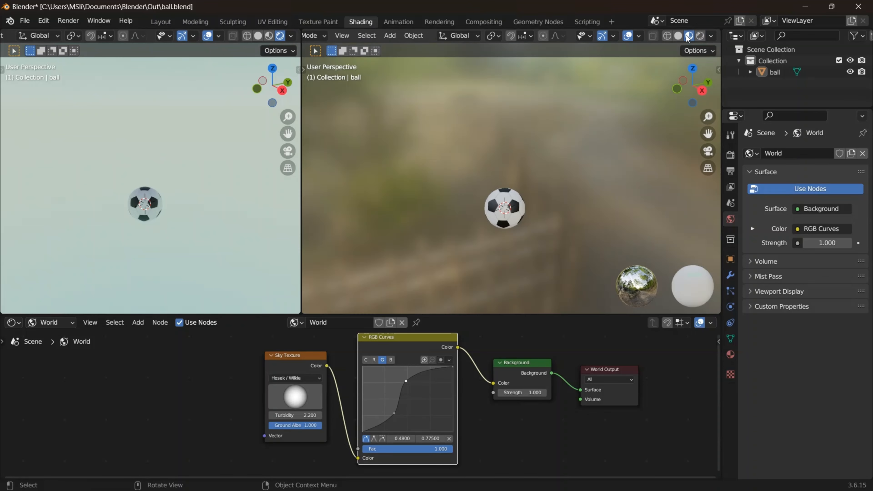
Soften the green curve by lowering its upper point and raising its lower point slightly, and switch to the blue channel.
scroll(214, 243, up, 4)
middle_drag(212, 243, 204, 158)
scroll(206, 164, down, 4)
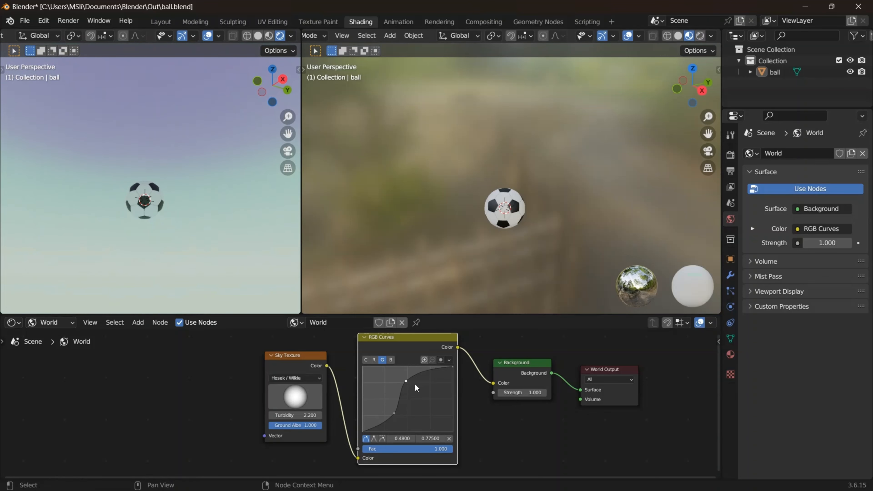
mouse_move(410, 381)
mouse_down()
mouse_move(425, 396)
mouse_move(405, 384)
mouse_up()
drag(397, 415, 399, 410)
click(390, 360)
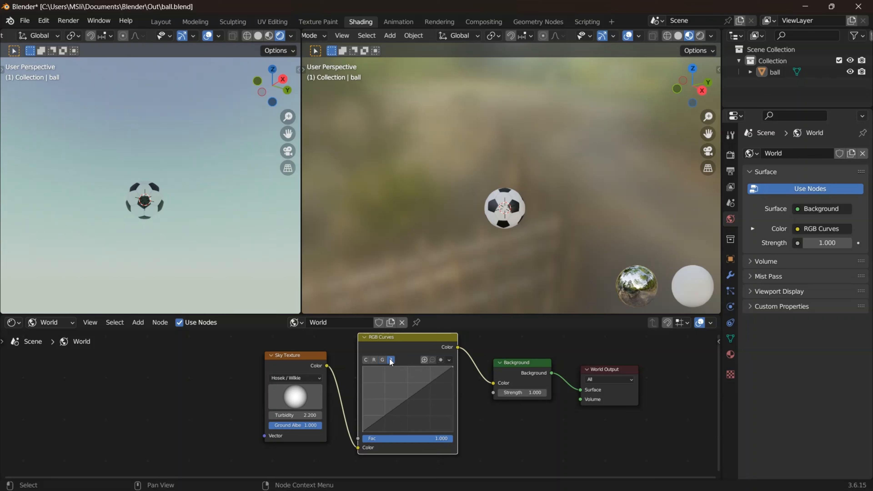
Raise the blue curve through a point at about 0.49, 0.895 and bow the red curve down through about 0.45, 0.33.
drag(420, 399, 407, 374)
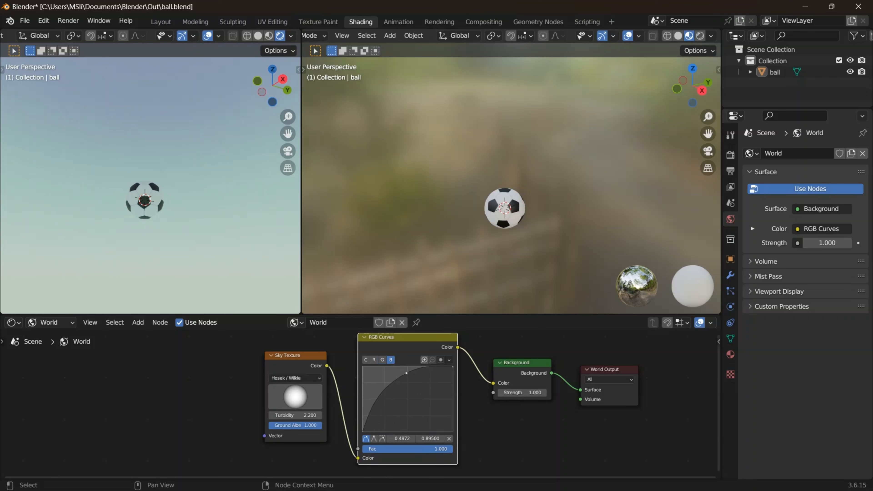
click(375, 360)
mouse_move(397, 407)
mouse_down()
mouse_move(431, 431)
mouse_move(411, 413)
mouse_move(421, 408)
mouse_move(392, 418)
mouse_up()
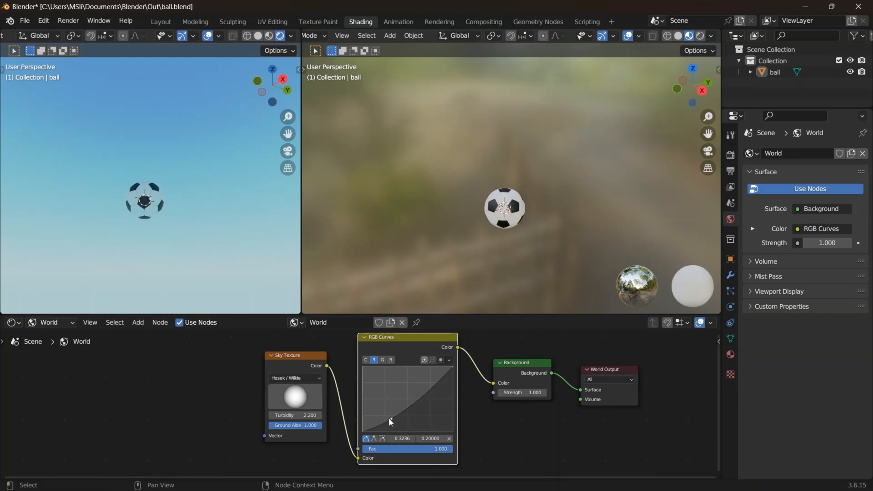
drag(392, 419, 403, 410)
middle_drag(252, 195, 225, 245)
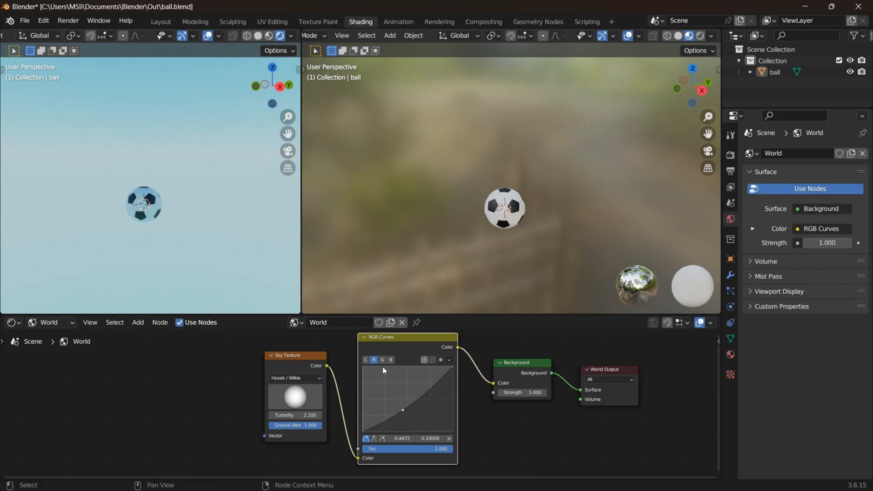
Lift the combined color curve through a point at about 0.45, 0.62 to brighten the sky.
click(366, 359)
drag(397, 385, 407, 390)
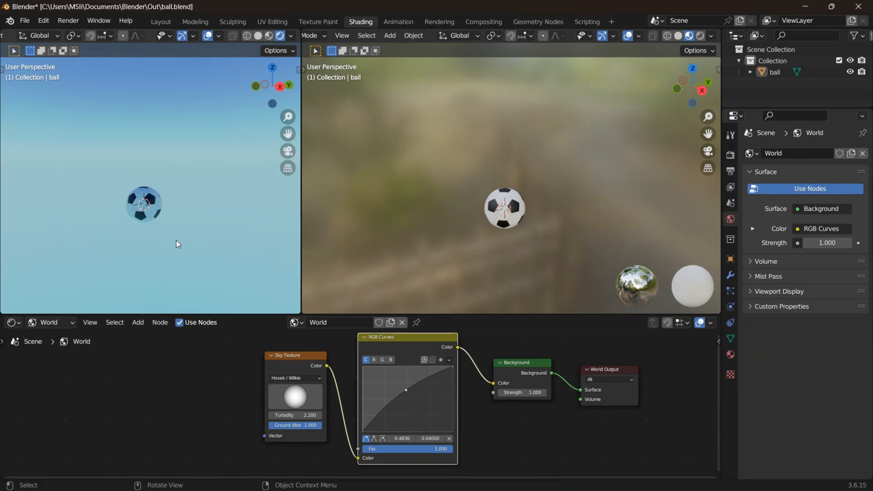
scroll(193, 255, up, 1)
mouse_move(408, 391)
mouse_down()
mouse_move(390, 393)
mouse_move(403, 391)
mouse_up()
Add a plane mesh through the ball's centre and scale it up to about 4 times its size as ground.
key(shift+a)
mouse_move(162, 228)
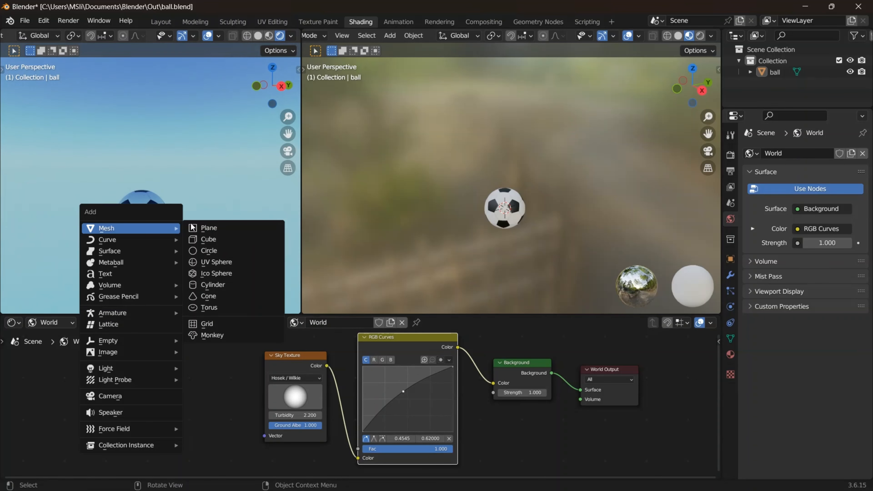
click(203, 227)
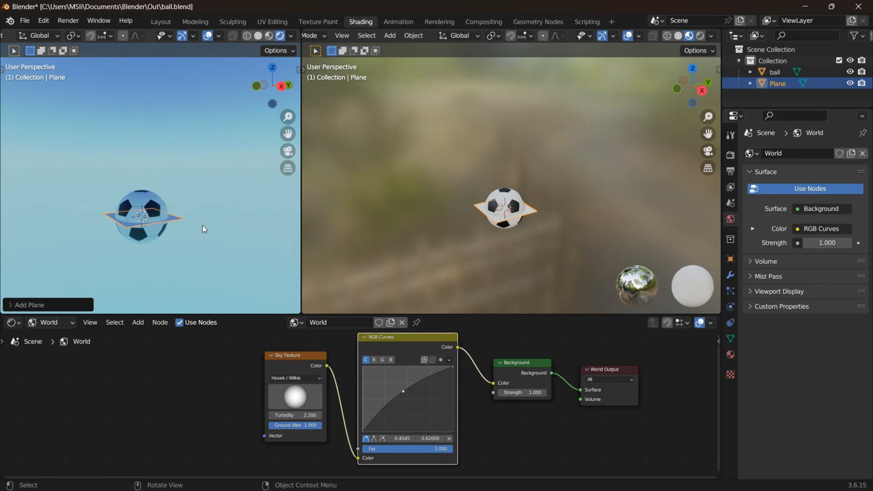
key(s)
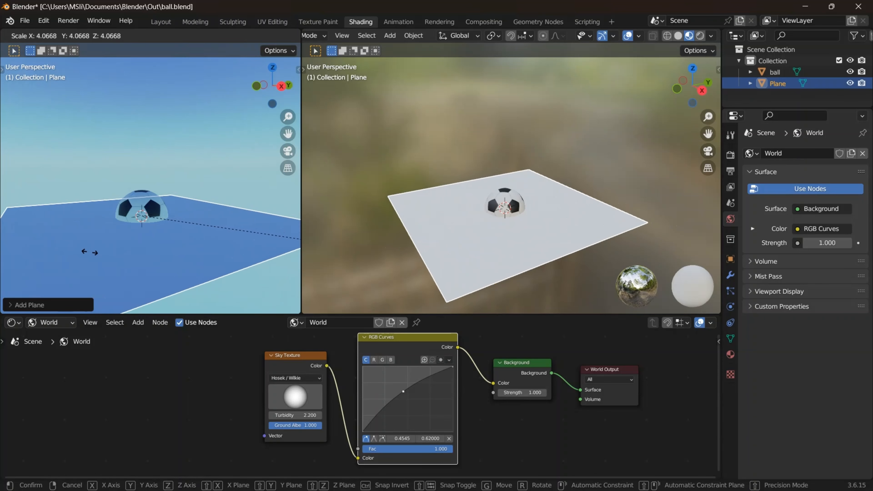
click(90, 253)
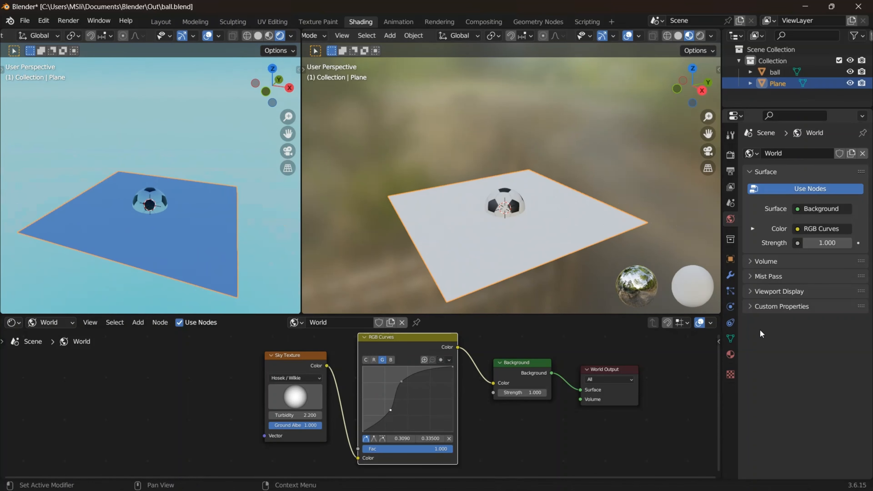
Give the plane a new material with a green base color of hue 0.325, saturation 0.966 and value 0.546.
click(730, 354)
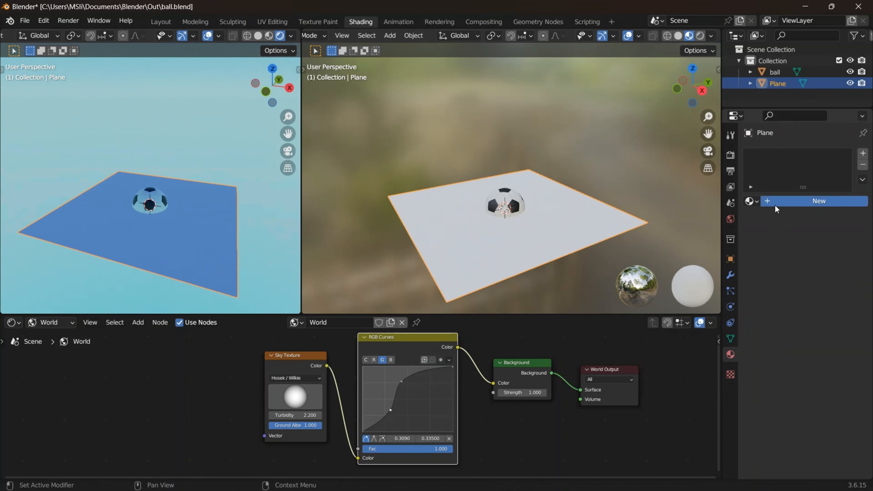
click(787, 201)
click(817, 320)
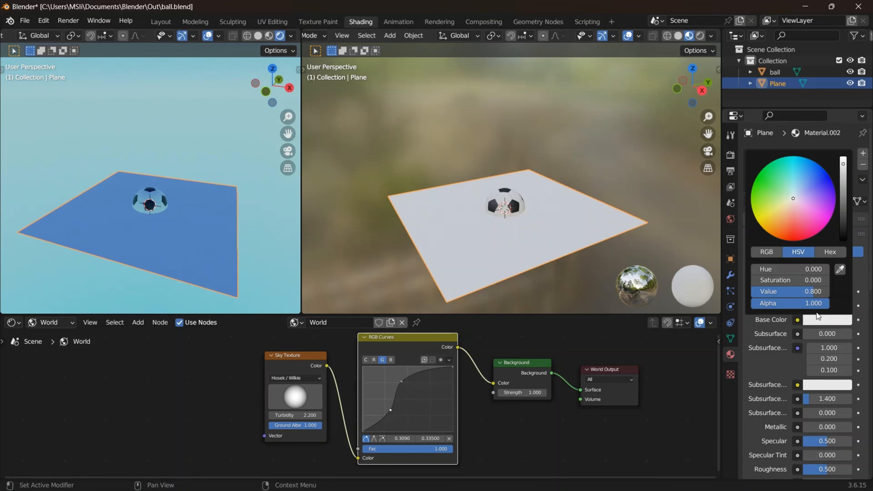
click(767, 190)
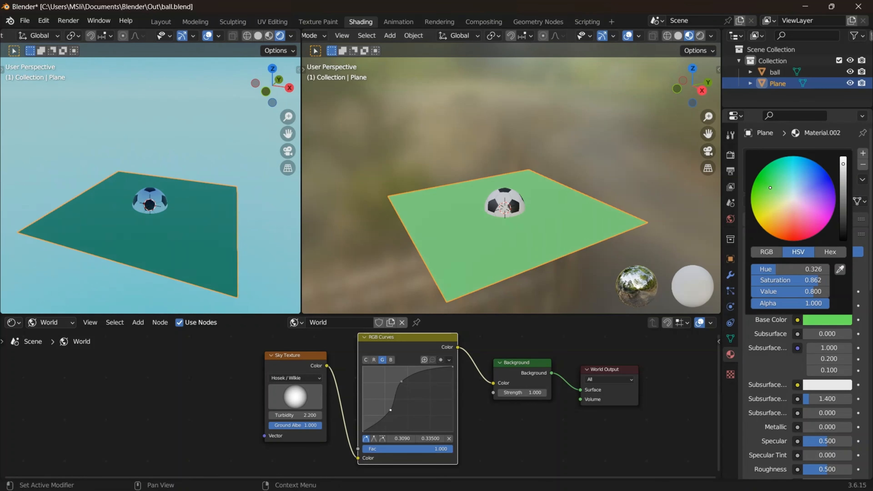
drag(770, 187, 763, 186)
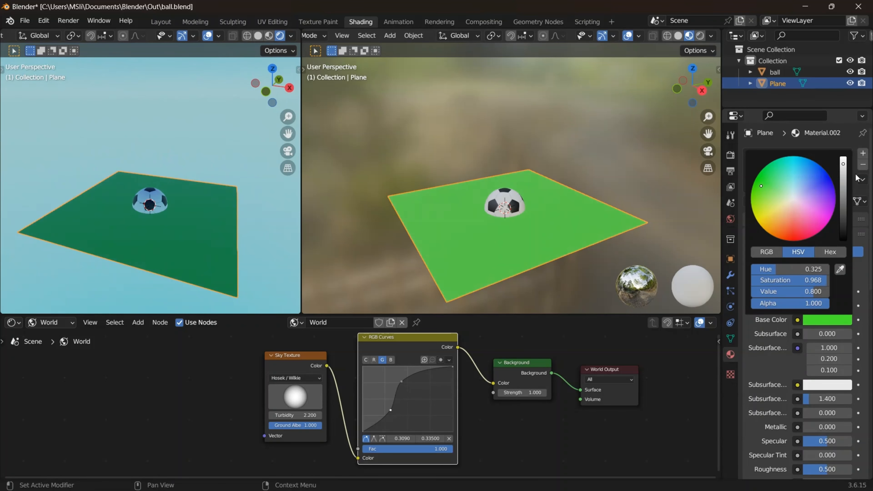
drag(843, 164, 843, 181)
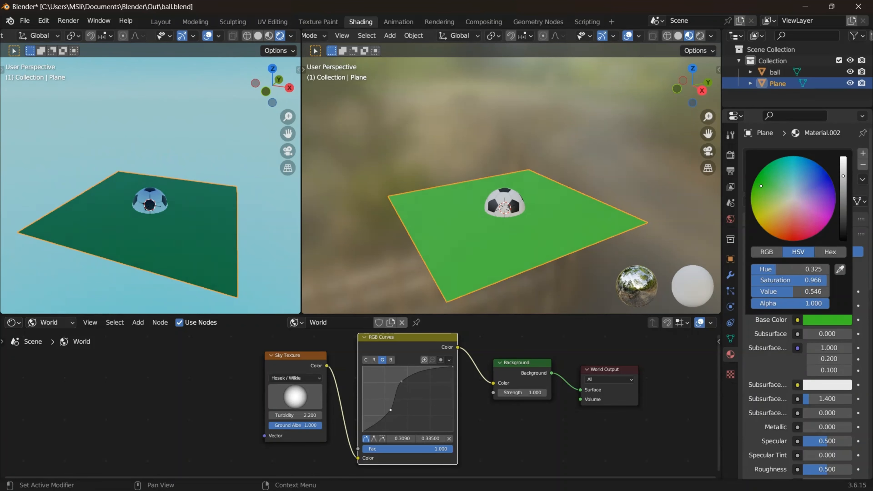
Scale the green ground plane up further so it extends well beyond the ball on all sides.
middle_drag(269, 243, 181, 251)
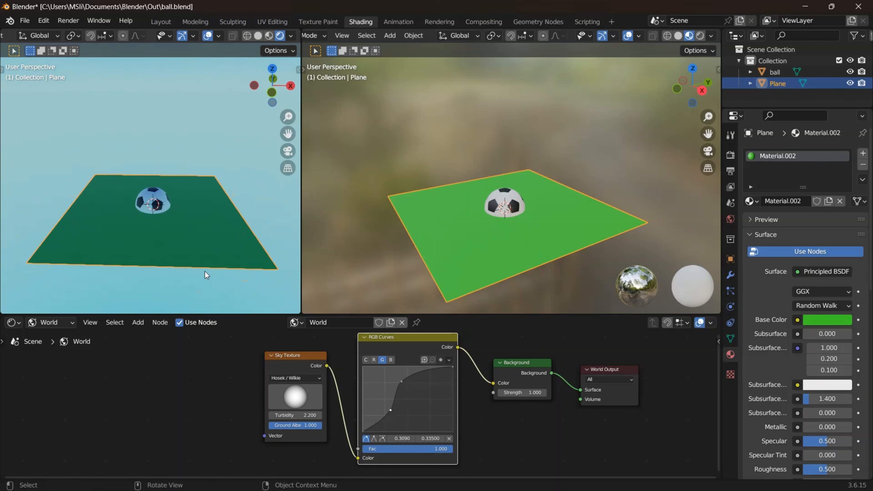
key(s)
click(9, 275)
middle_drag(3, 221, 92, 203)
middle_drag(93, 203, 117, 219)
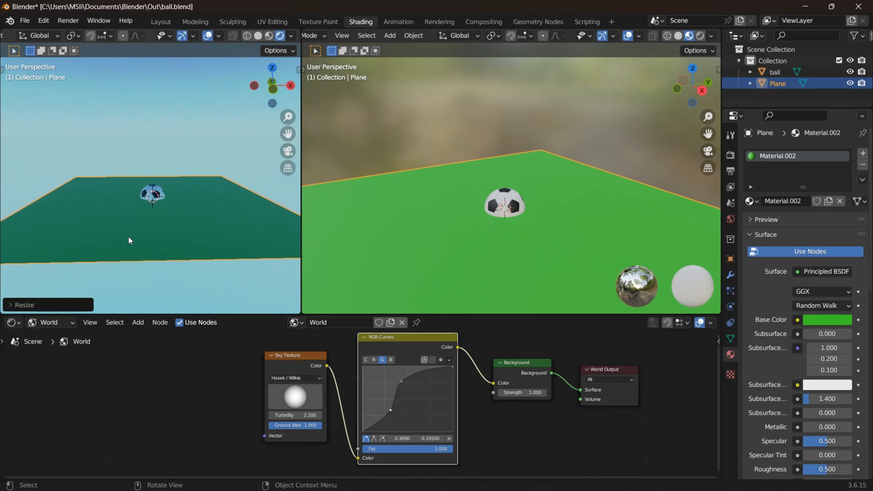
Add a camera to the scene, reselect the ground plane and lock the camera to the Rendered view.
key(shift+a)
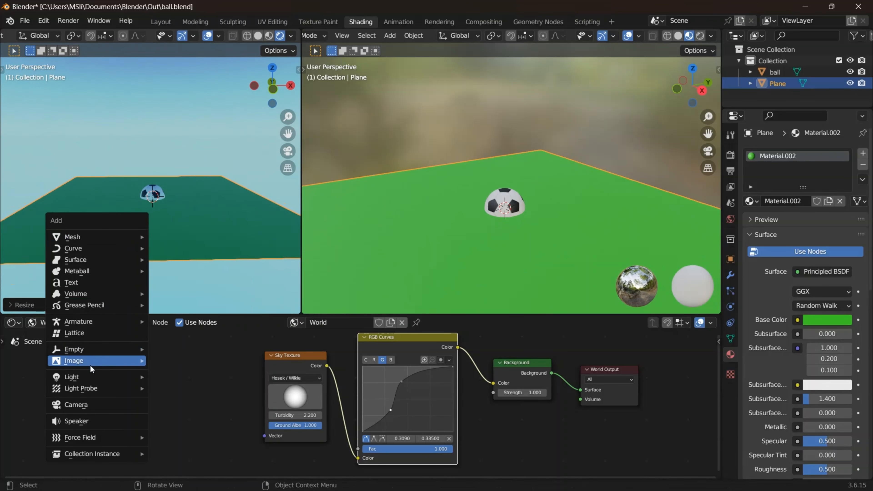
click(78, 405)
click(202, 176)
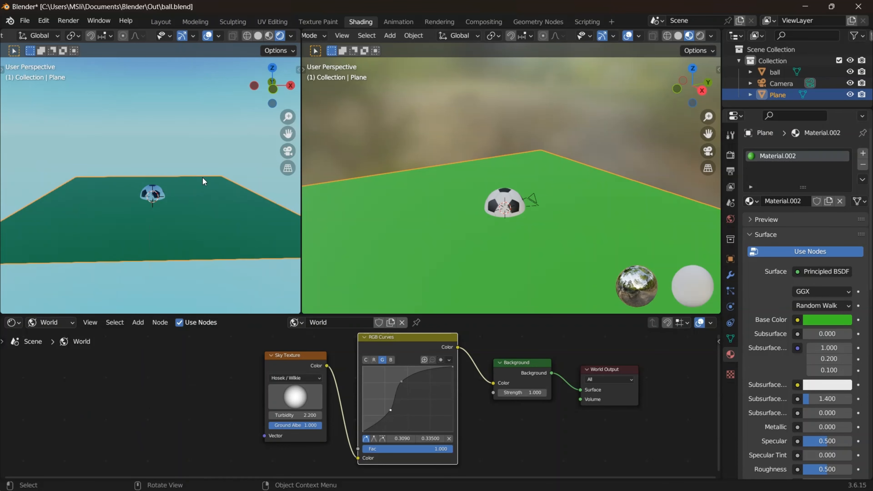
key(n)
click(294, 121)
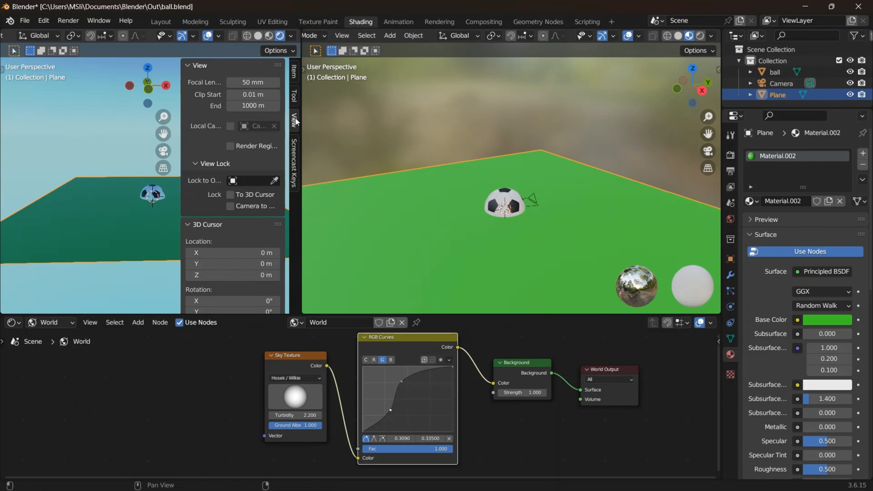
click(230, 206)
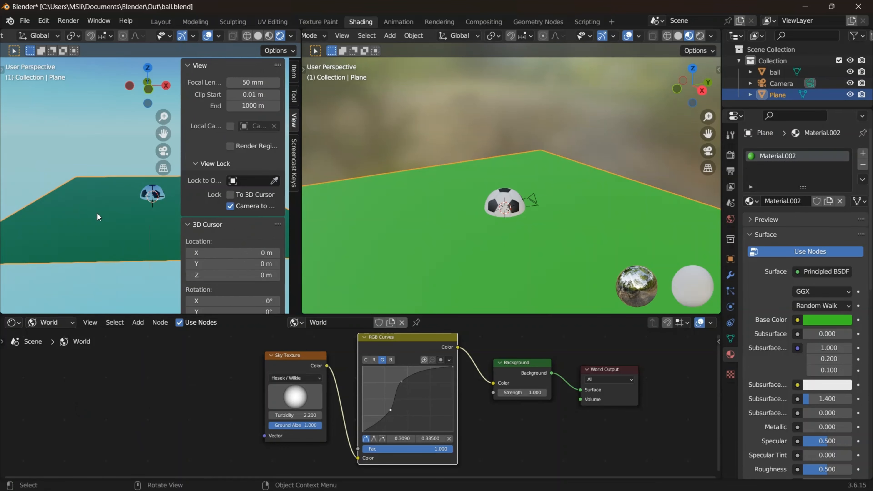
key(n)
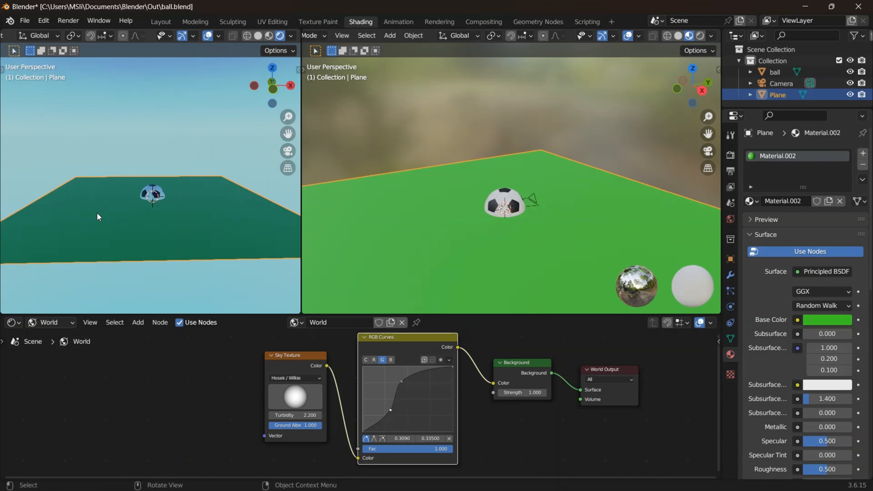
Look through the camera and pull it back until the ball is small above the ground, with sky filling the upper frame.
key(KP_0)
scroll(97, 204, down, 4)
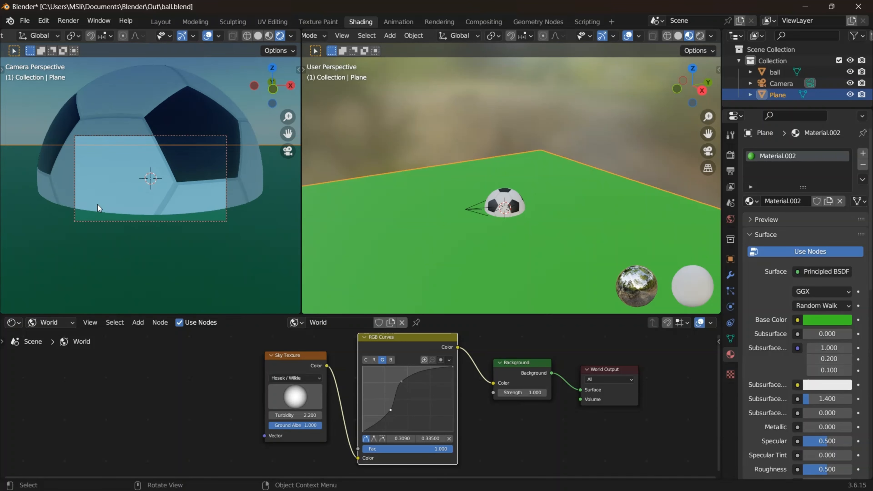
scroll(97, 205, down, 5)
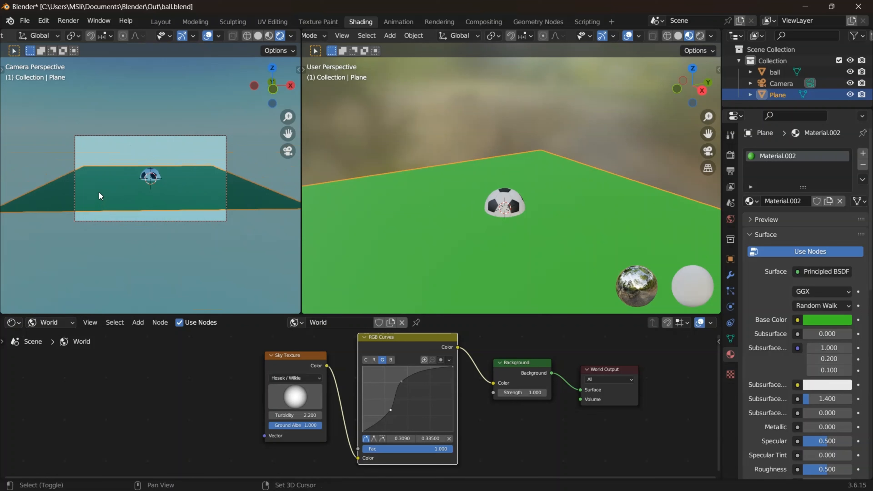
mouse_move(99, 192)
shift+middle_down()
mouse_move(103, 206)
mouse_move(112, 205)
mouse_move(95, 204)
shift+middle_up()
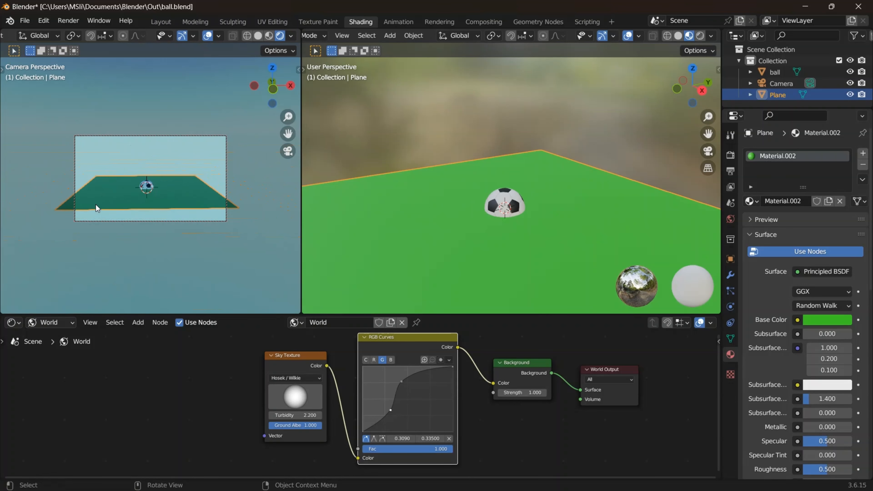
scroll(96, 205, up, 2)
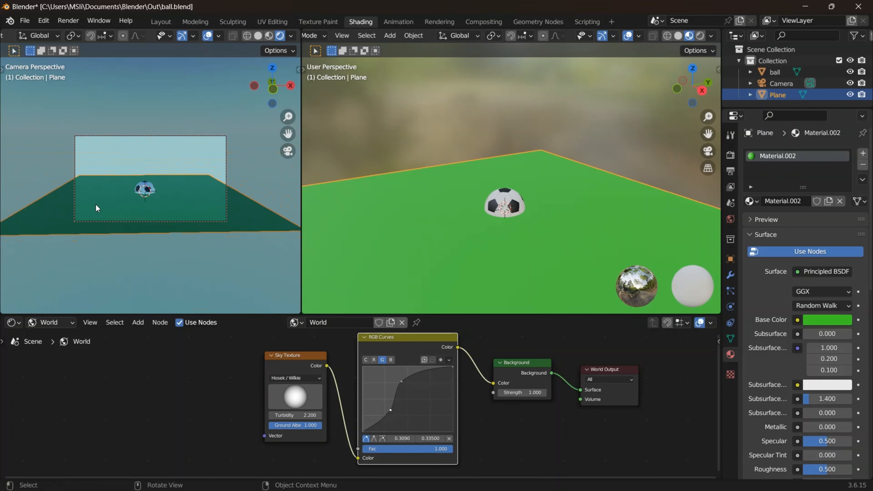
scroll(96, 205, down, 1)
shift+middle_drag(95, 204, 102, 207)
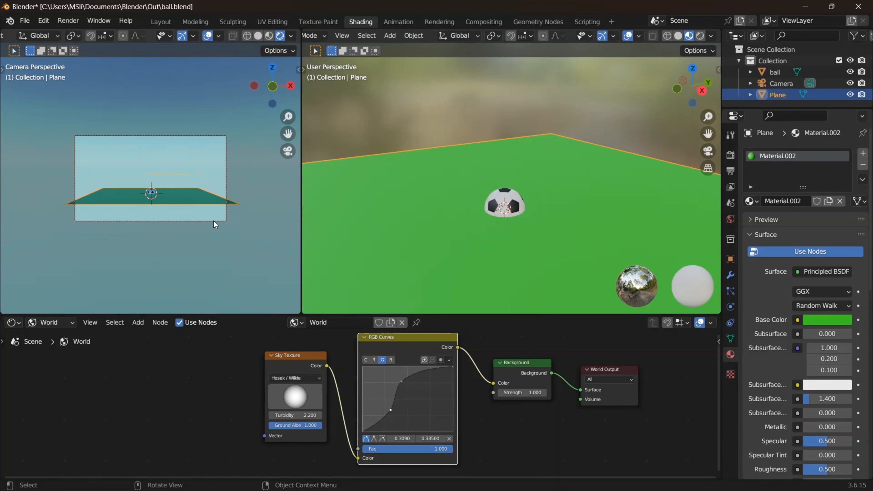
Enlarge the ground plane until it spans the full width and lower part of the camera frame.
key(s)
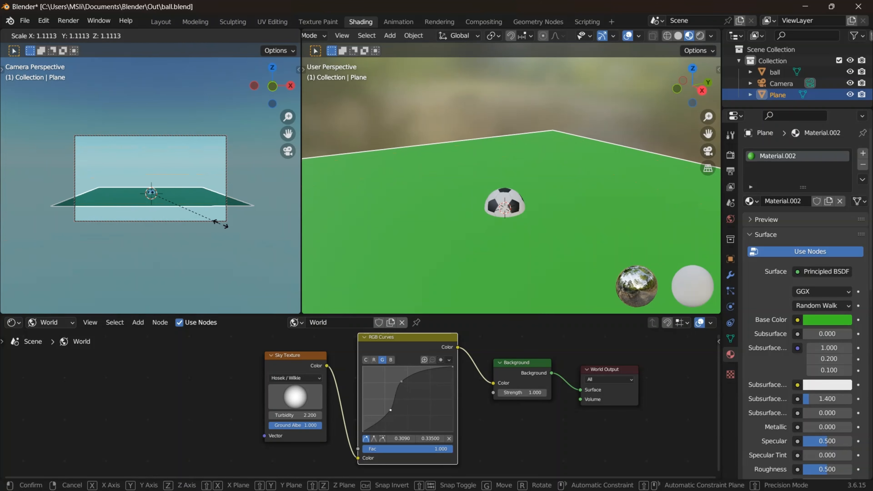
click(267, 240)
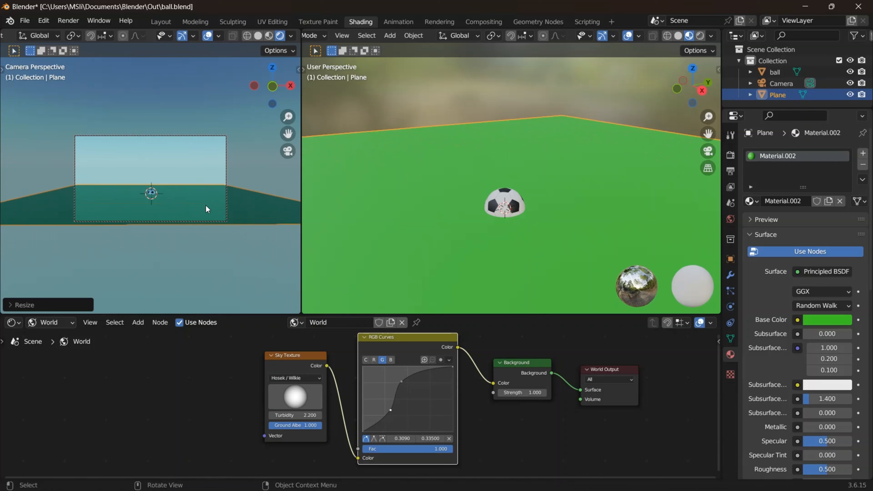
mouse_move(202, 203)
shift+middle_down()
mouse_move(207, 215)
mouse_move(209, 207)
shift+middle_up()
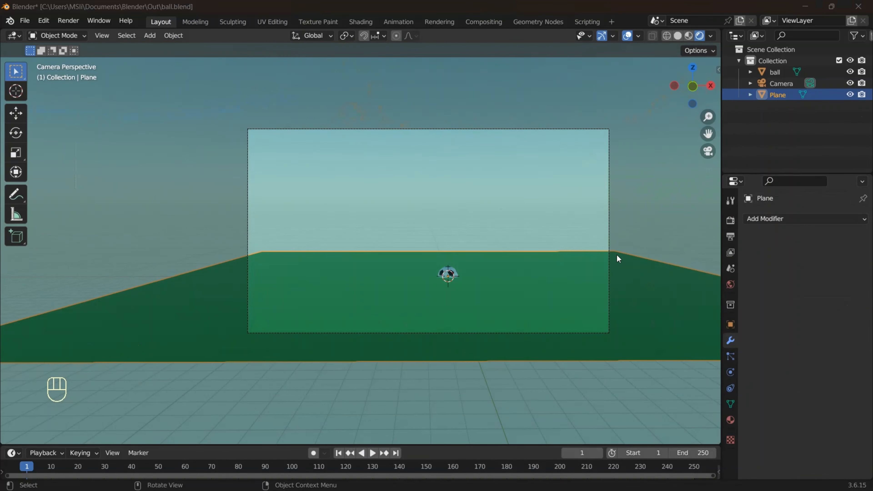
Lock the camera to the view in the Layout workspace and reframe the shot with the ball left of centre.
click(612, 269)
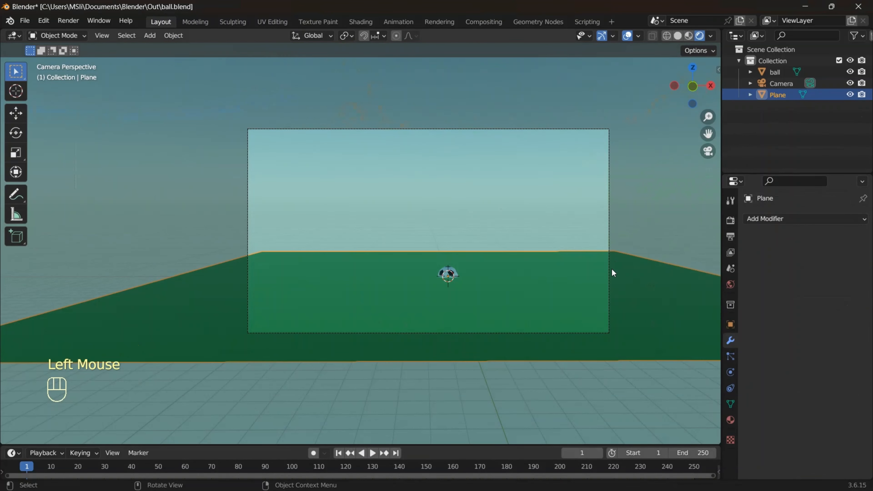
key(n)
click(669, 206)
click(550, 288)
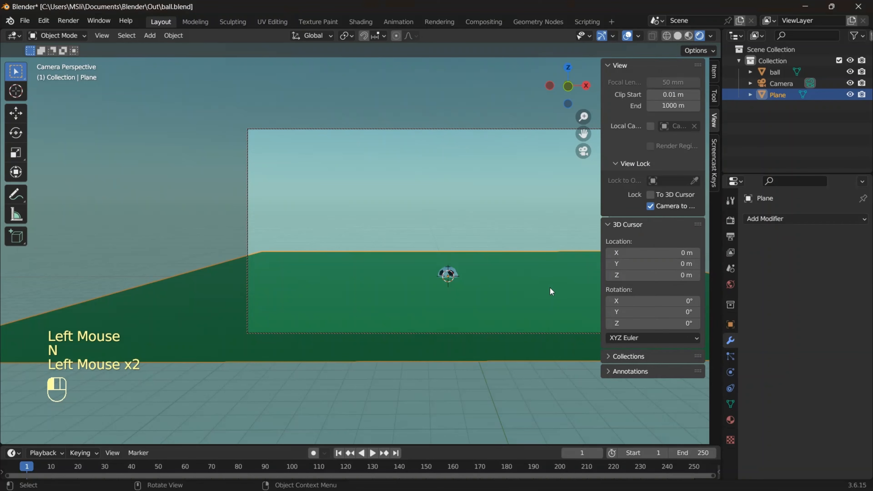
shift+middle_drag(551, 288, 468, 287)
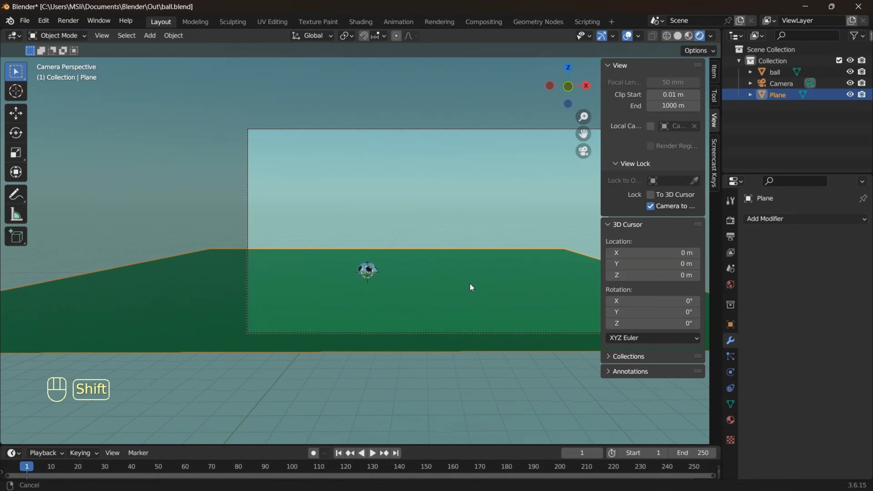
click(466, 290)
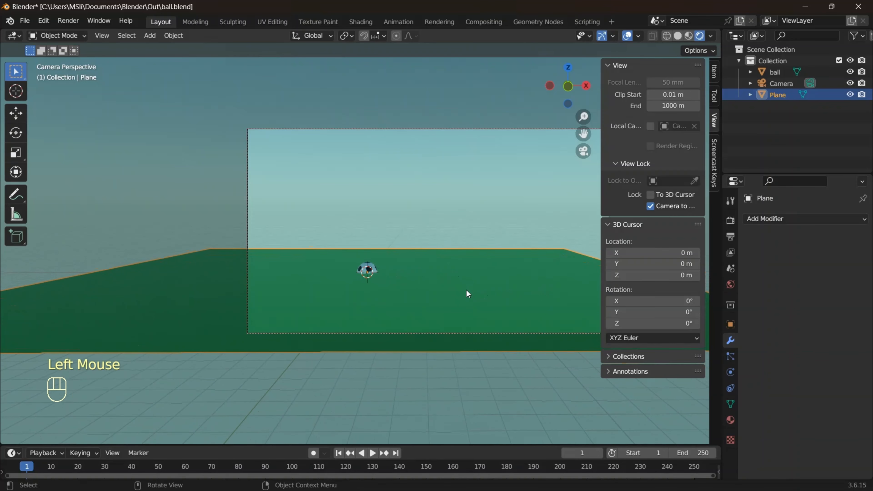
Unlock the camera from the view and select the camera by its frame.
click(650, 206)
key(n)
click(513, 331)
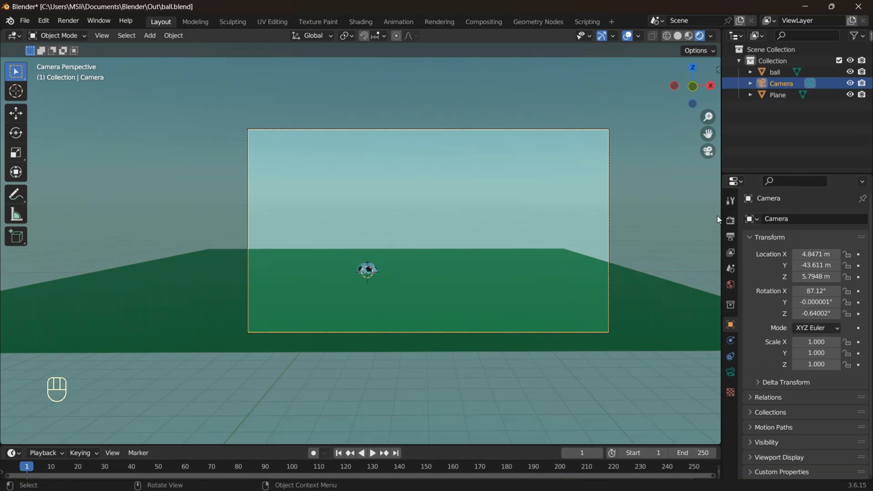
Enable Ambient Occlusion, Screen Space Reflections and Motion Blur in the Eevee render settings.
click(731, 221)
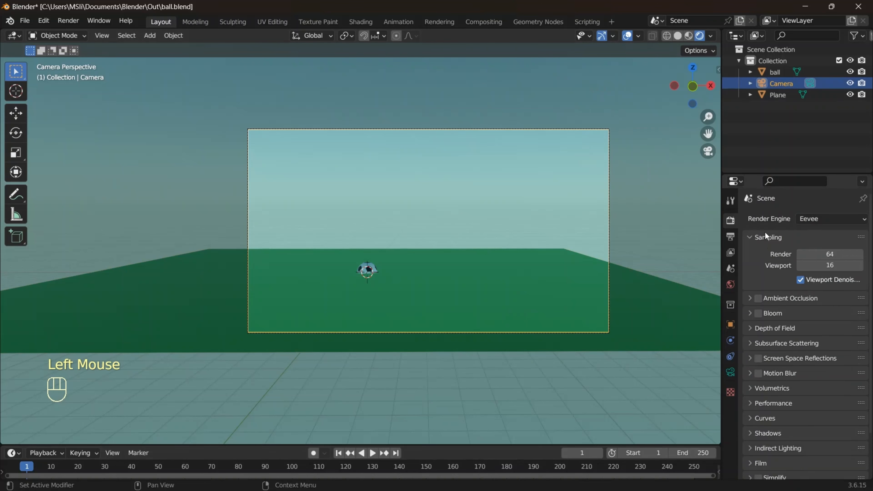
click(775, 298)
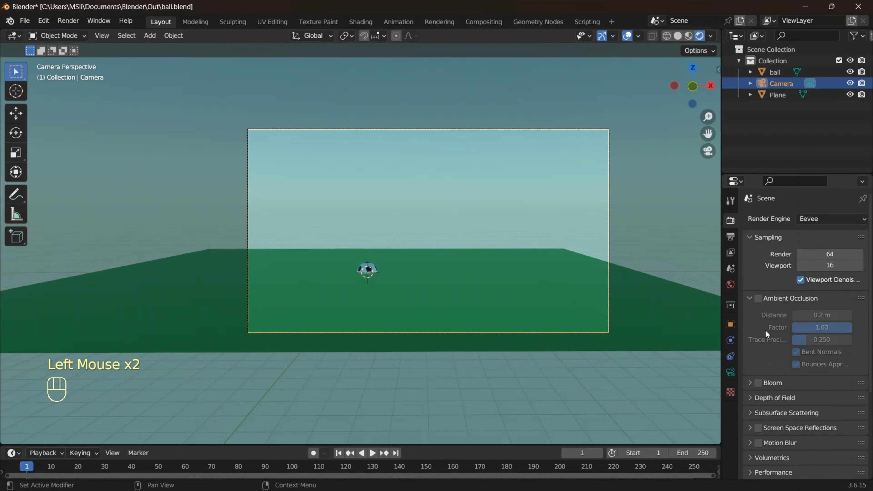
click(758, 298)
click(750, 298)
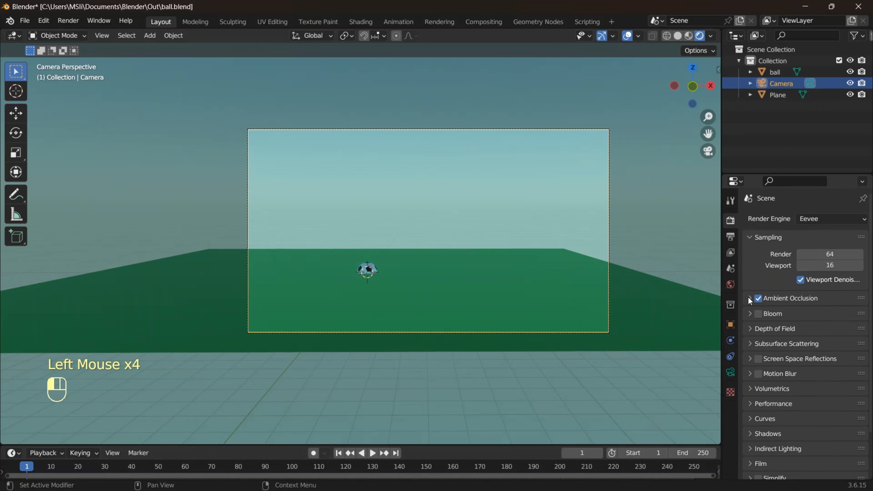
click(759, 359)
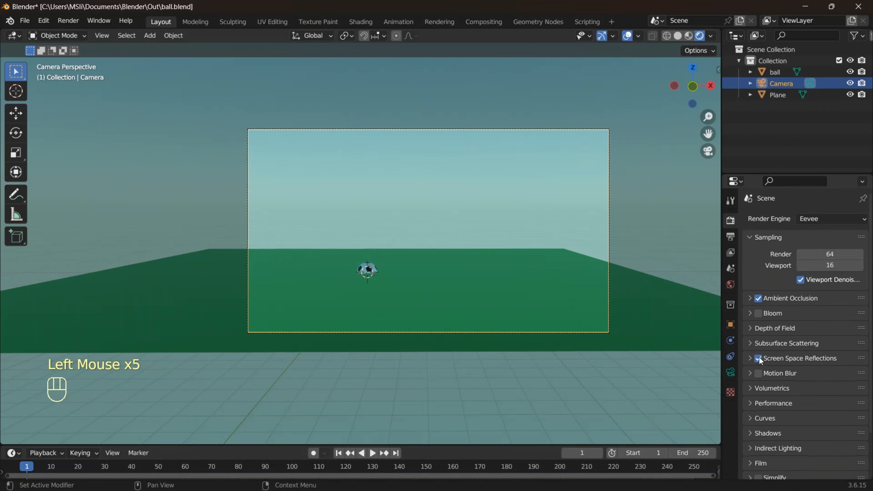
click(758, 374)
scroll(756, 398, down, 3)
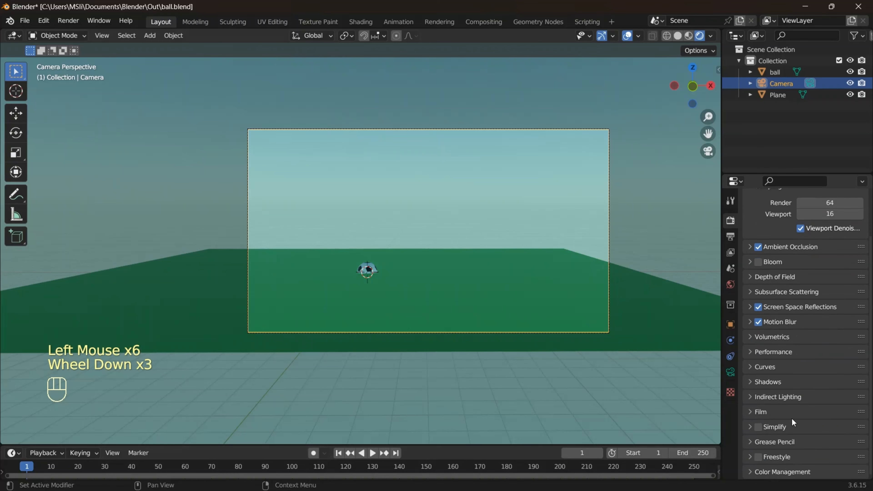
Render a still image from the camera, inspect the whole frame, and close the render window.
click(476, 284)
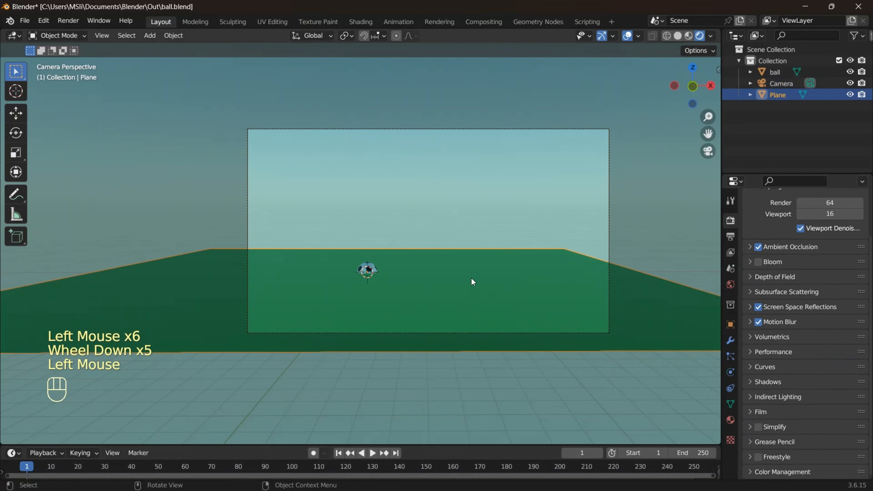
click(68, 20)
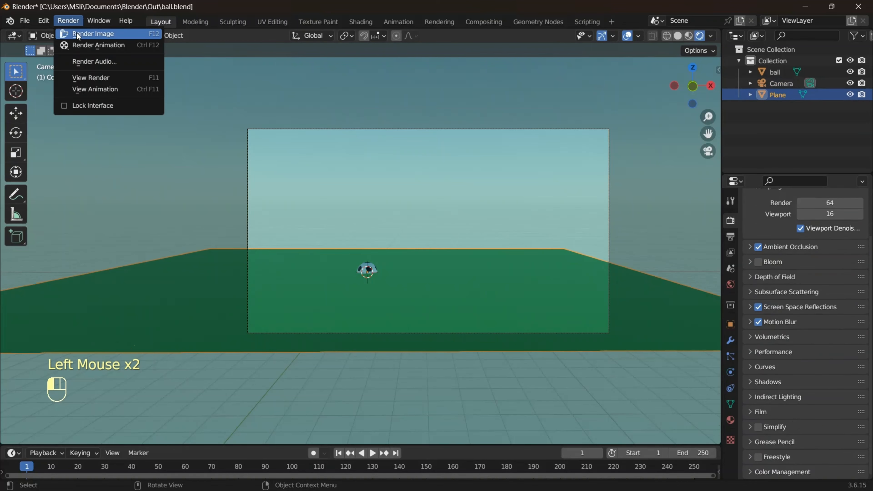
click(90, 35)
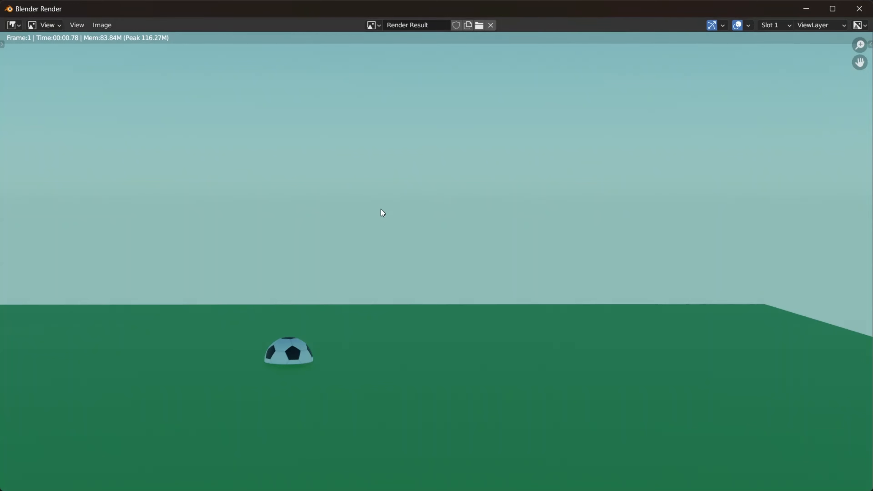
scroll(381, 209, down, 2)
scroll(381, 208, up, 1)
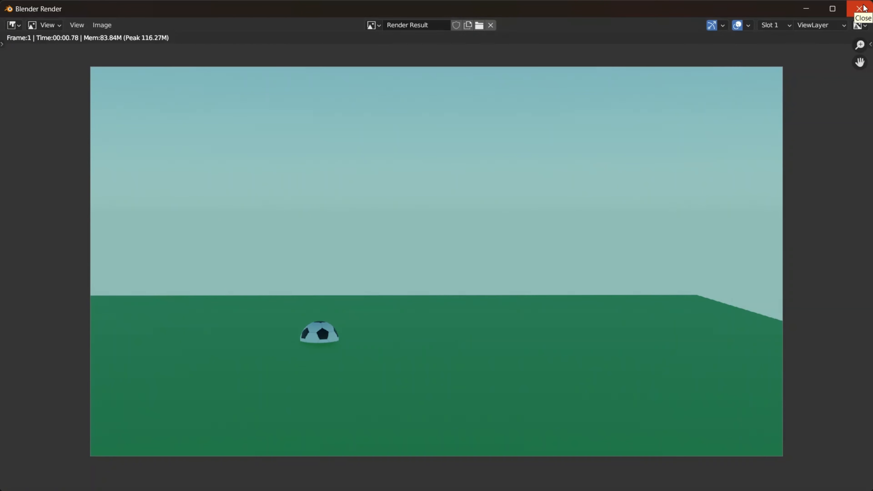
click(859, 9)
Raise the ball about 0.88 m along the Z axis so it rests on the ground plane.
click(373, 267)
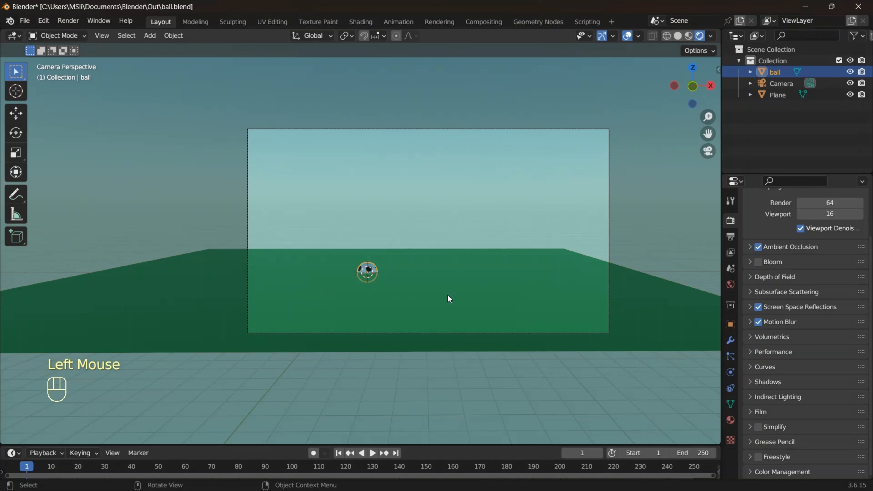
key(g)
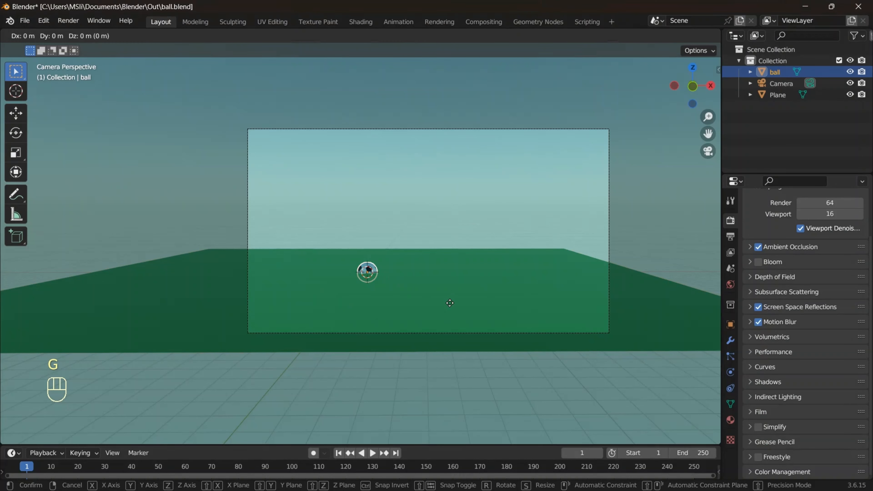
key(z)
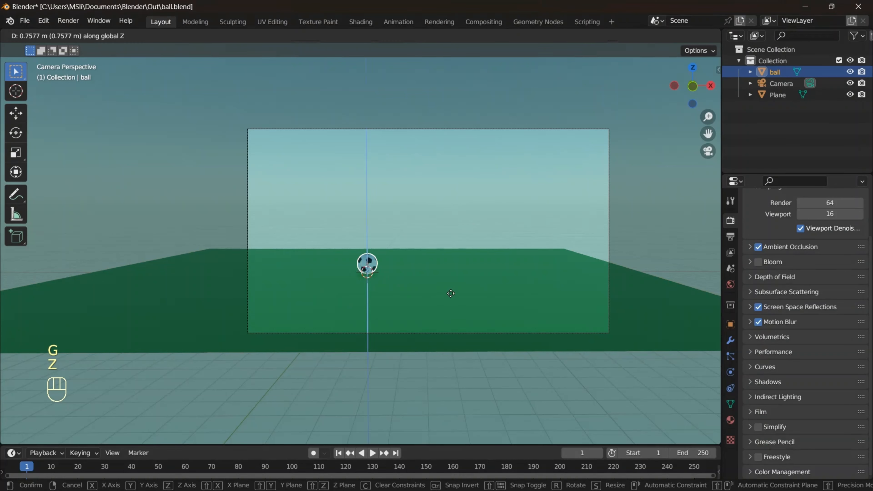
click(450, 292)
Switch to a front view in solid shading and show the ball's transform values.
key(KP_1)
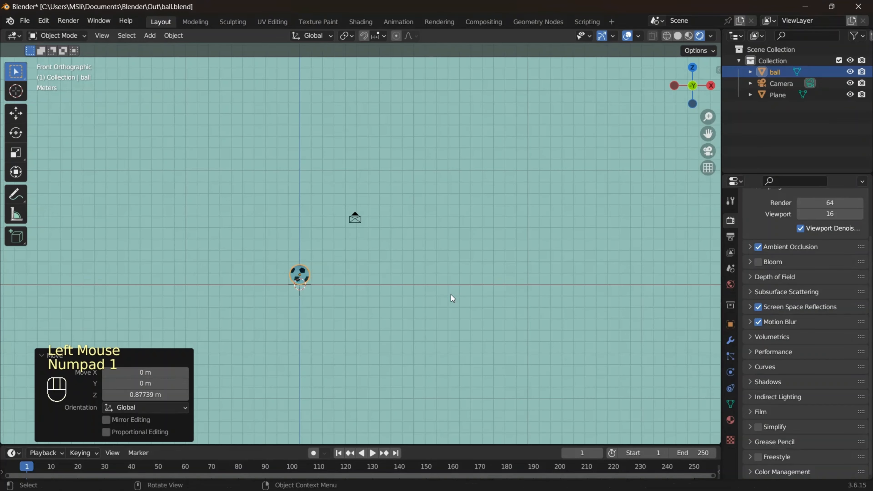
scroll(451, 294, up, 1)
scroll(449, 298, up, 2)
shift+middle_drag(417, 312, 460, 277)
scroll(459, 282, up, 2)
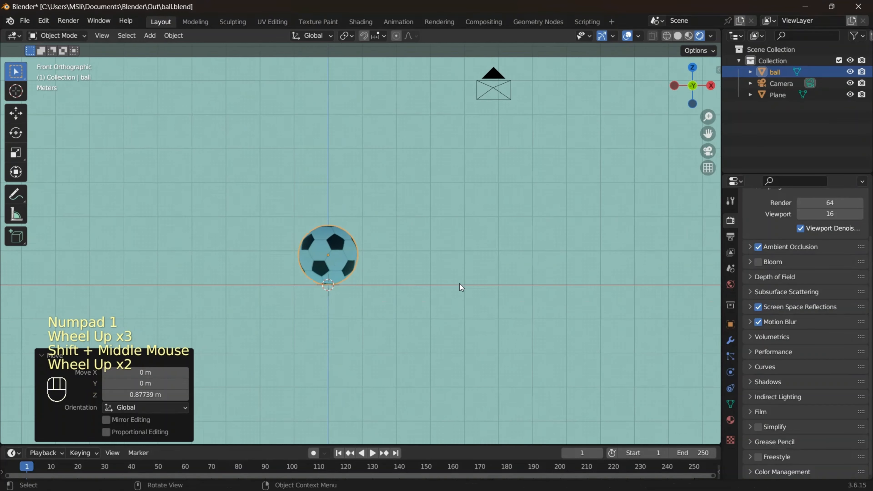
click(677, 34)
scroll(464, 287, up, 2)
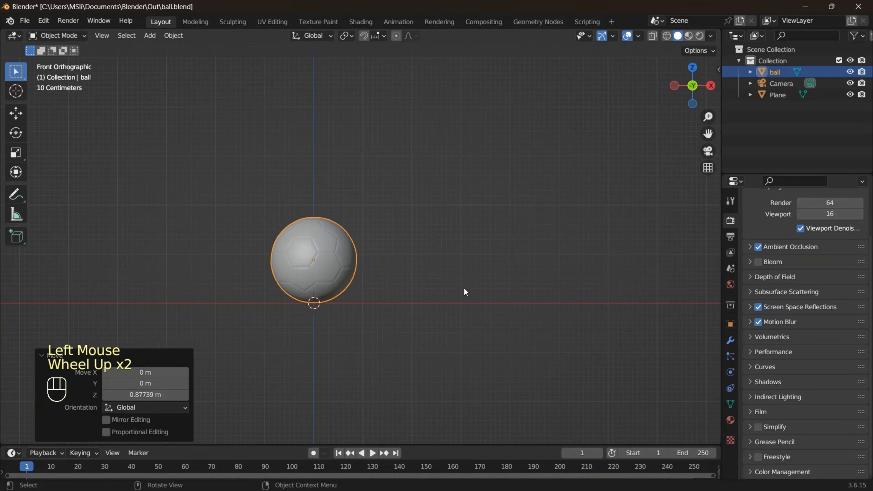
key(n)
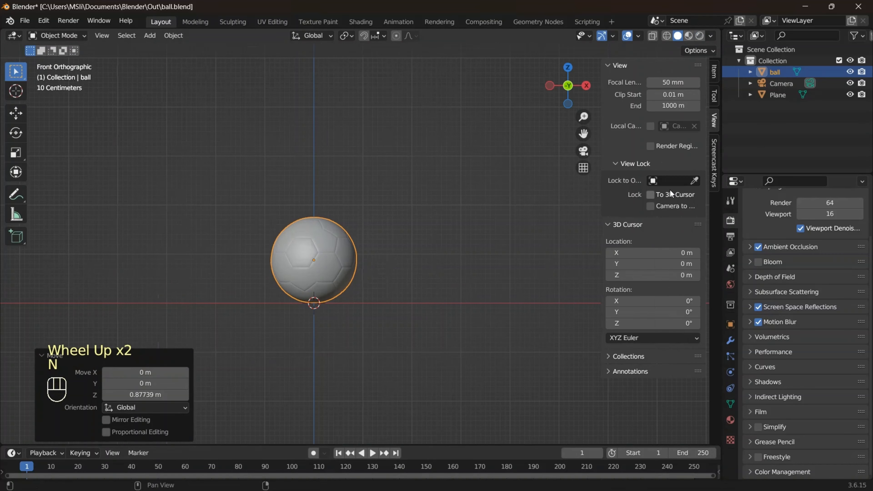
click(715, 71)
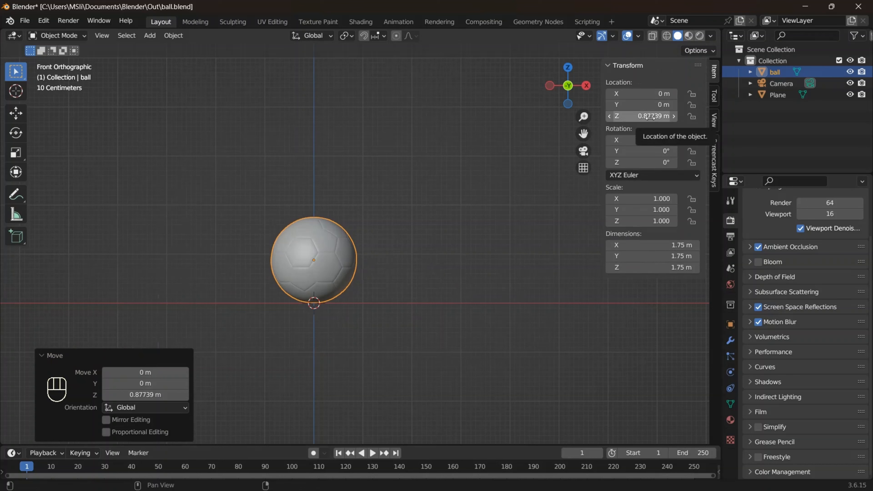
Examine how the selected ball sits on the ground plane from the front and from slightly above.
click(338, 267)
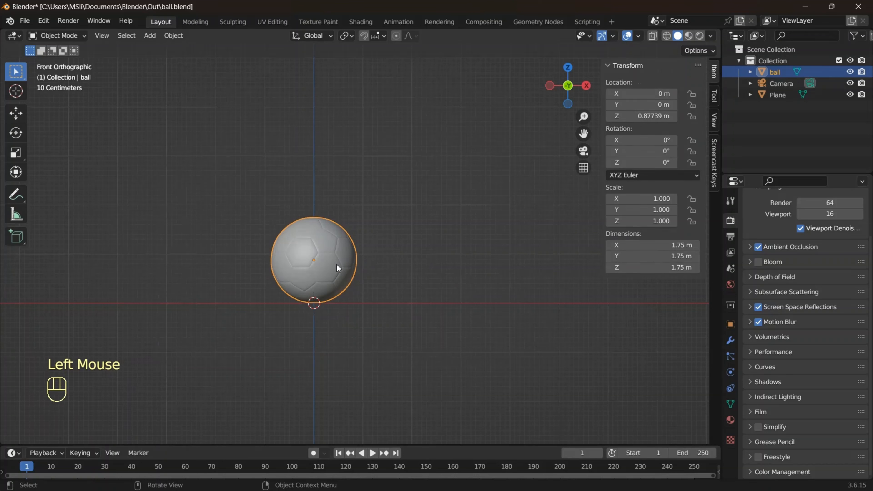
click(415, 282)
click(324, 278)
mouse_move(350, 277)
middle_down()
mouse_move(333, 277)
mouse_move(358, 249)
mouse_move(357, 266)
middle_up()
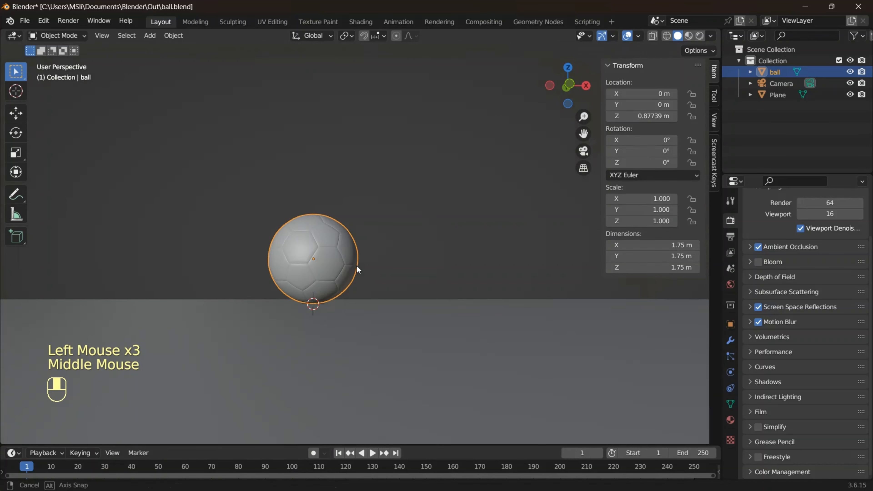
key(KP_1)
middle_click(357, 266)
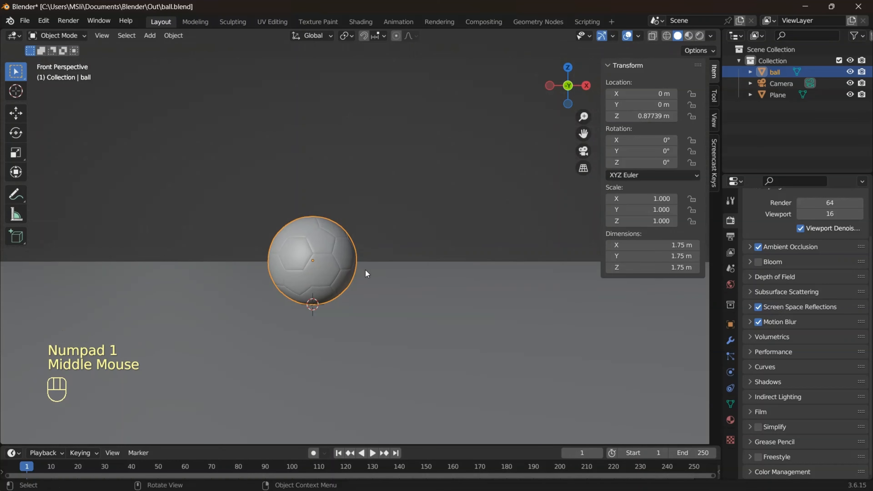
scroll(365, 270, down, 1)
scroll(366, 273, down, 1)
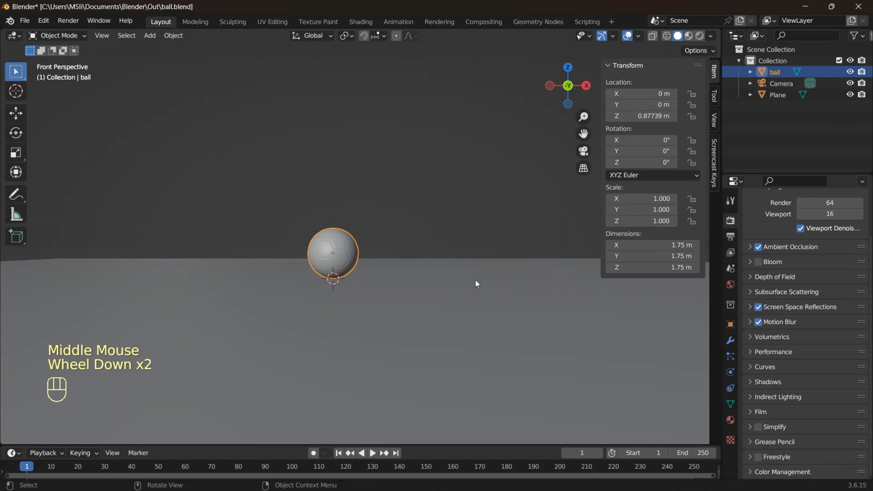
scroll(483, 273, down, 1)
middle_drag(484, 273, 489, 275)
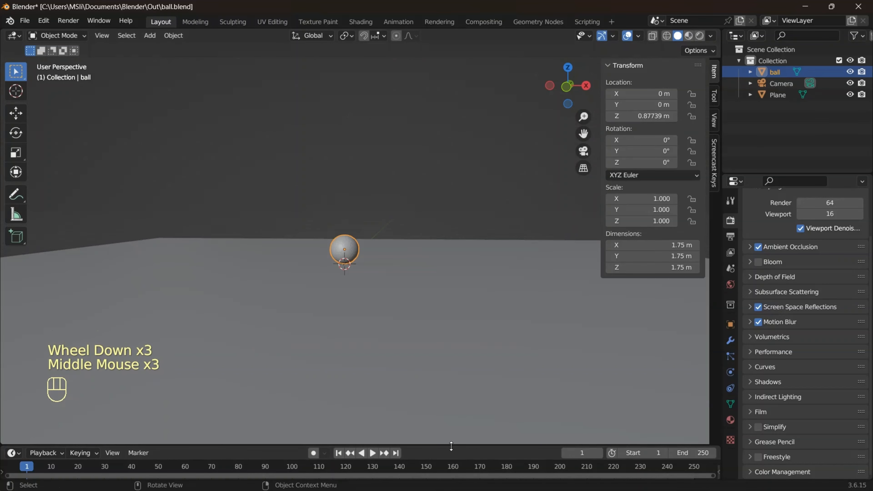
Enlarge the timeline area below the viewport and reveal its channel list.
drag(449, 446, 449, 340)
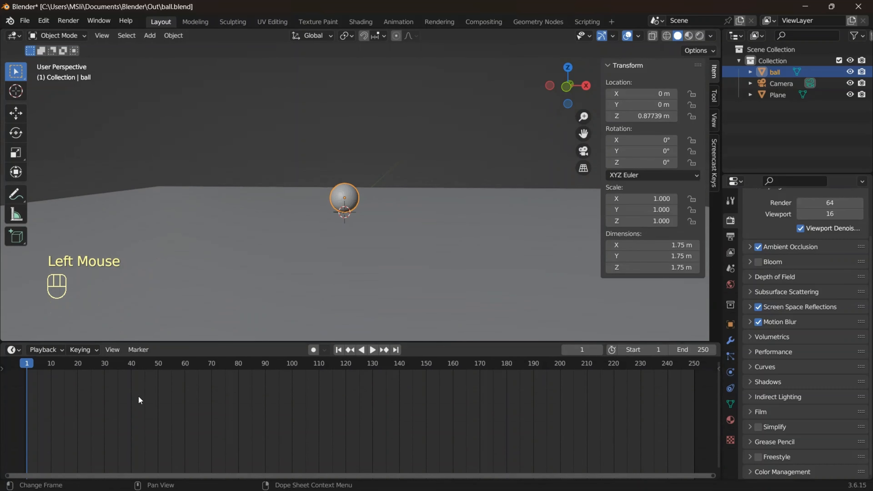
drag(3, 368, 113, 383)
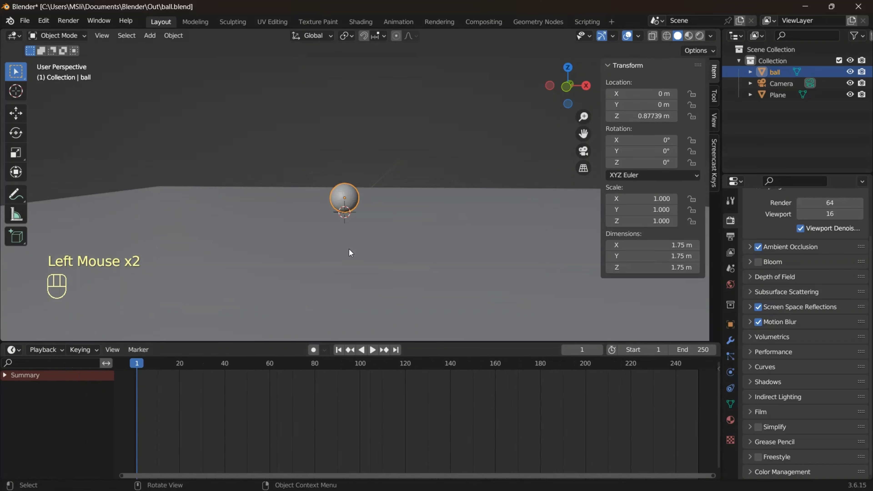
middle_drag(350, 300, 364, 303)
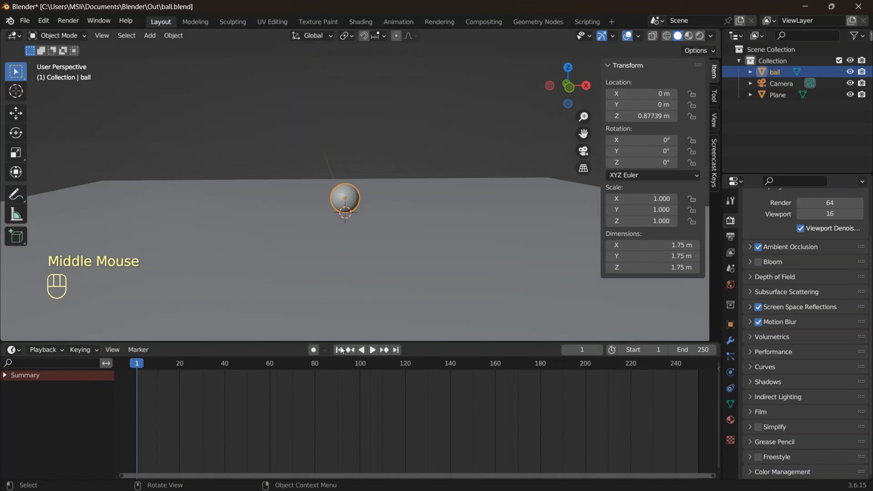
Turn on auto keying and place the playhead at frame 0 with the ball selected.
click(313, 350)
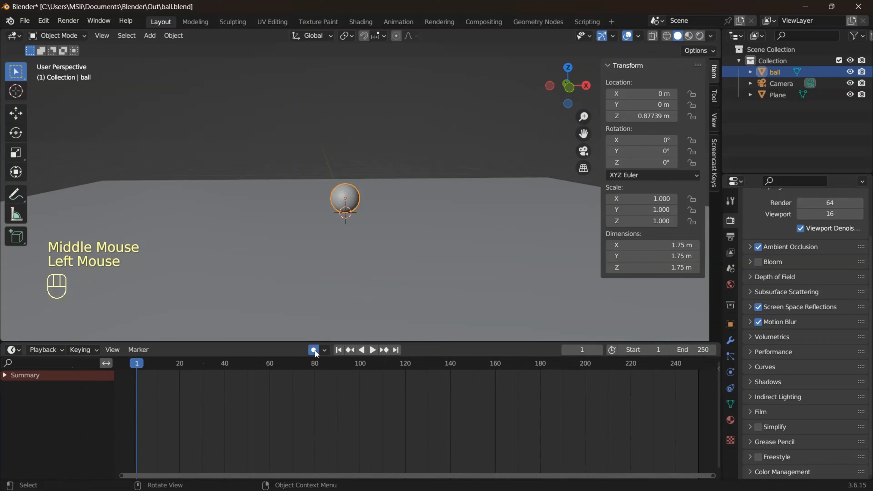
click(137, 364)
key(space)
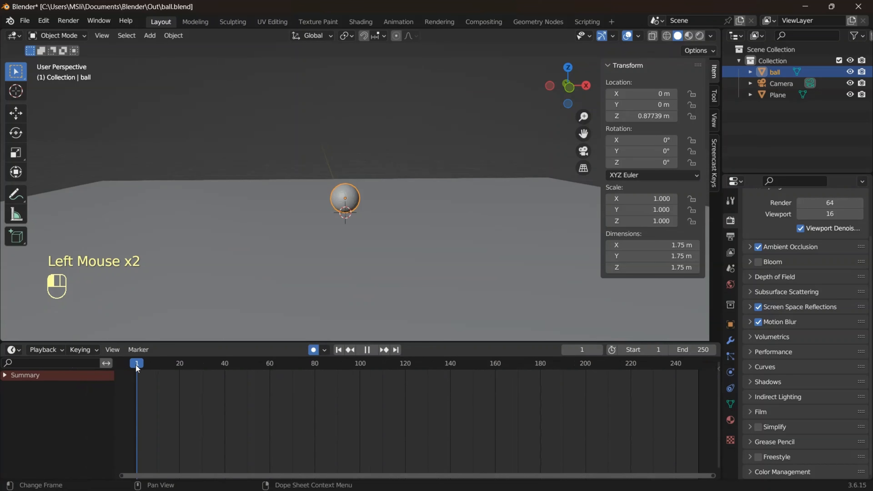
drag(137, 366, 132, 367)
click(352, 206)
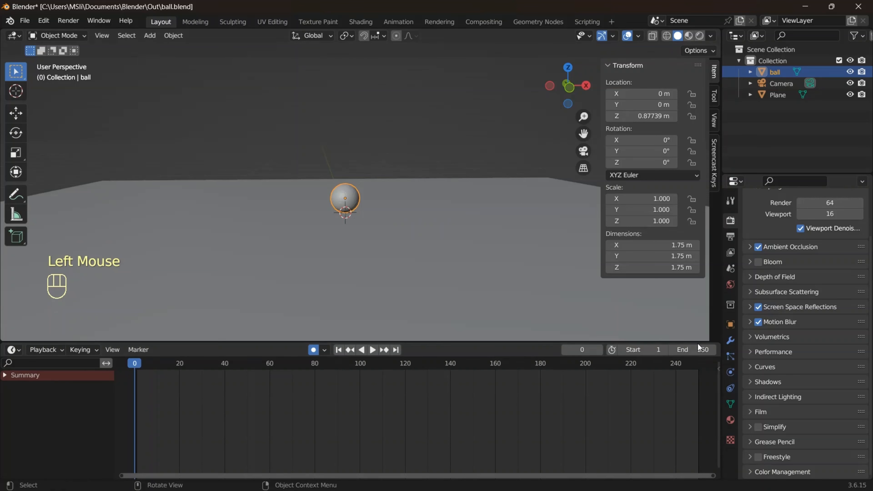
Set the animation's end frame to 80.
double_click(699, 353)
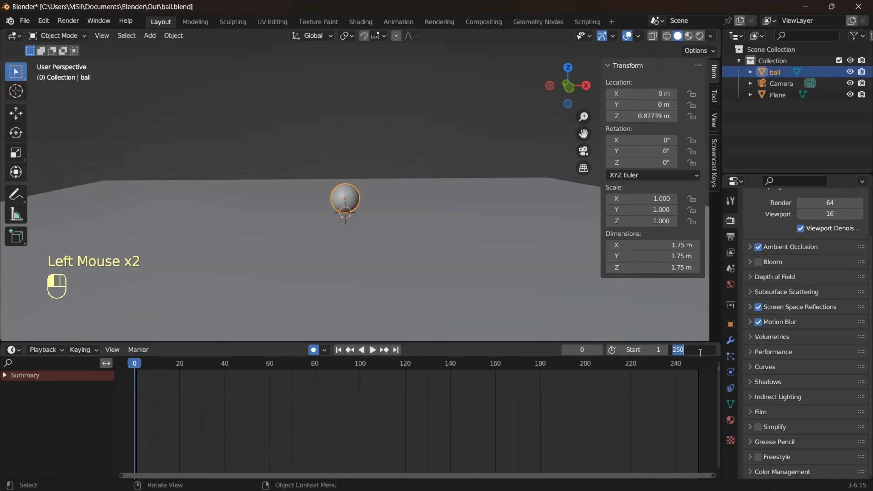
text(80)
key(Return)
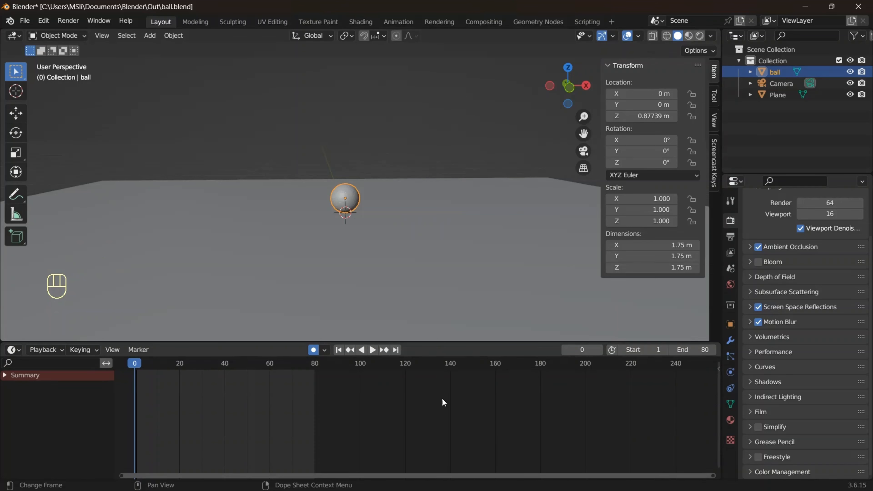
Insert a Location & Rotation keyframe for the ball at frame 20.
scroll(267, 414, up, 3)
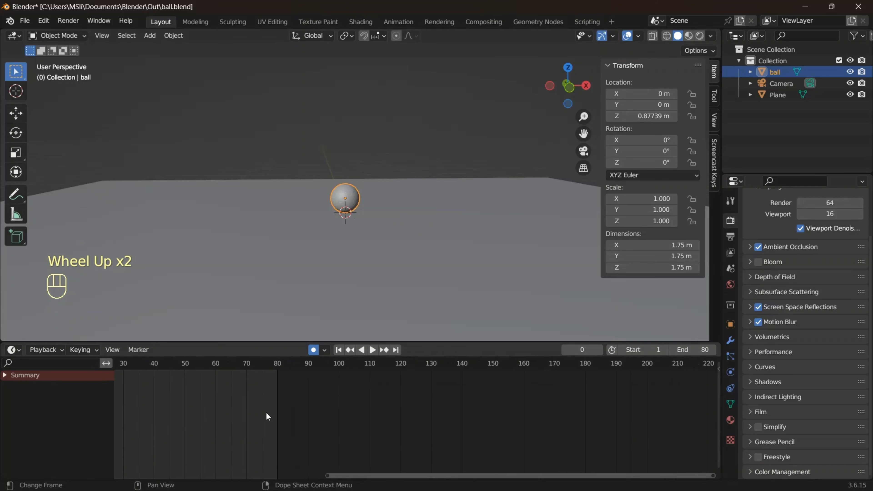
click(520, 475)
drag(519, 475, 342, 478)
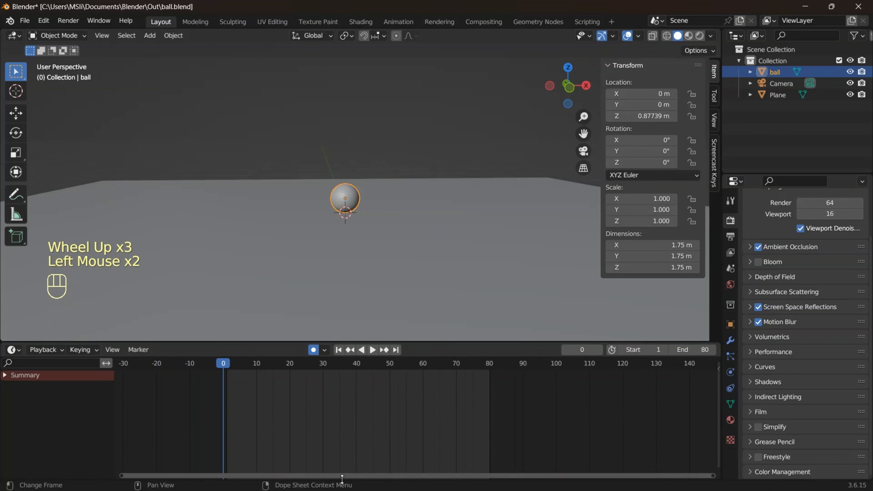
scroll(388, 458, up, 2)
drag(437, 480, 386, 481)
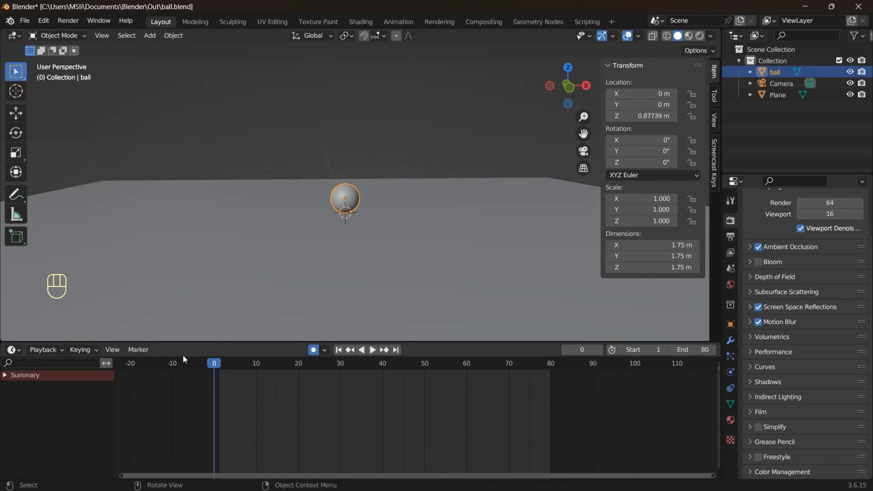
drag(214, 363, 298, 374)
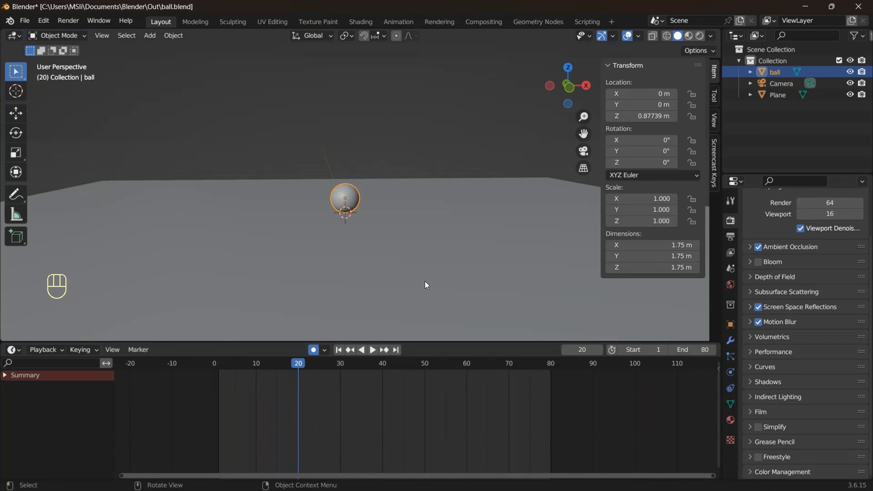
click(354, 195)
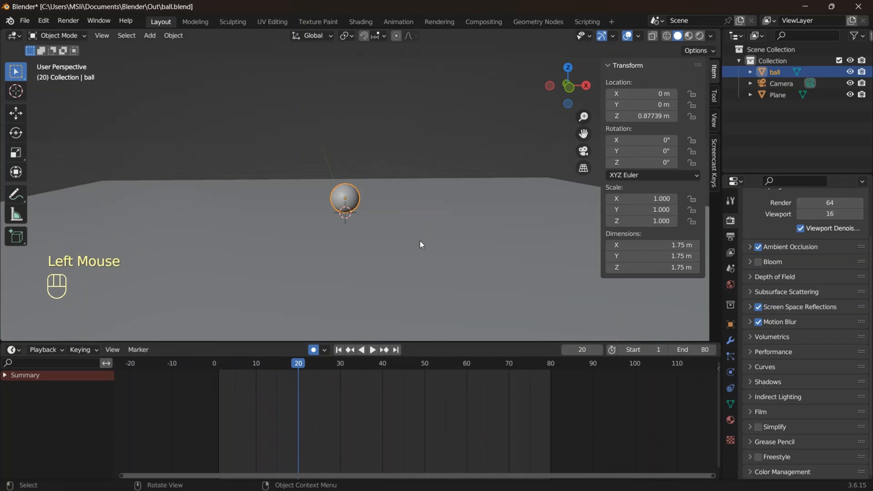
key(i)
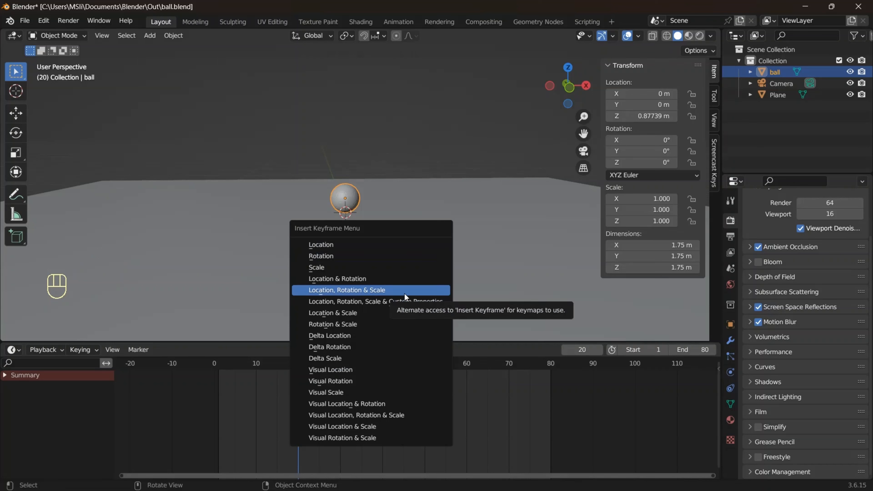
click(401, 278)
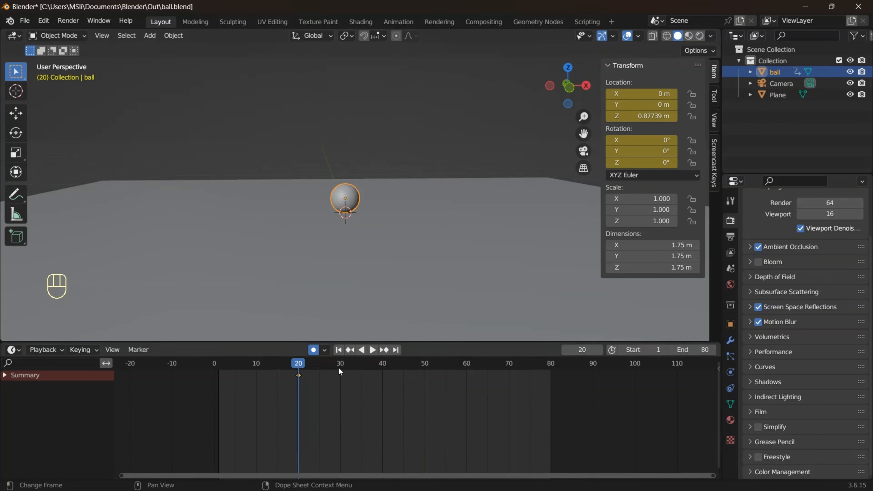
Switch to the front view with the sidebar hidden and place the playhead at frame 1.
key(n)
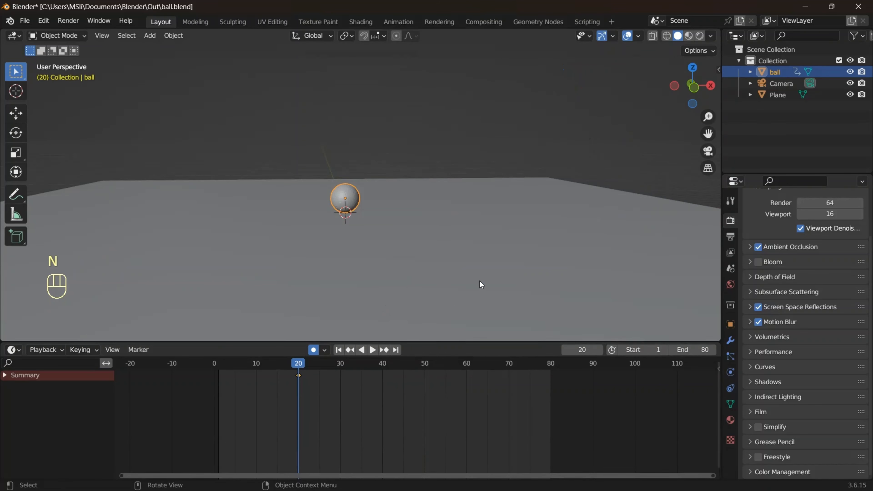
click(350, 197)
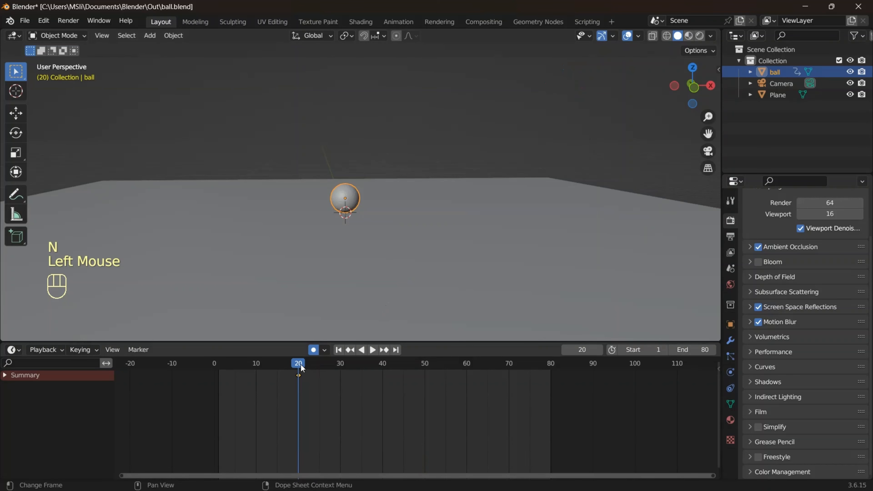
click(390, 265)
key(KP_1)
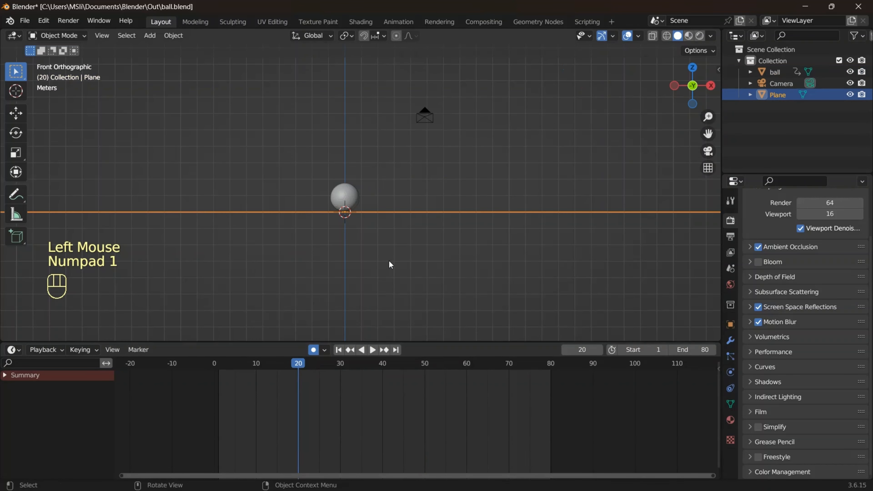
click(298, 368)
drag(298, 367, 218, 373)
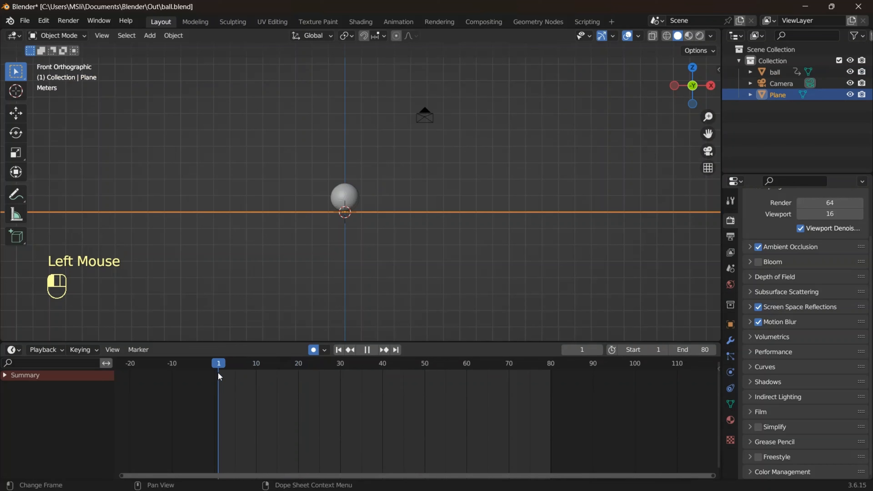
Raise the ball 10 m along the Z axis at frame 1 so that auto keying records it.
click(342, 193)
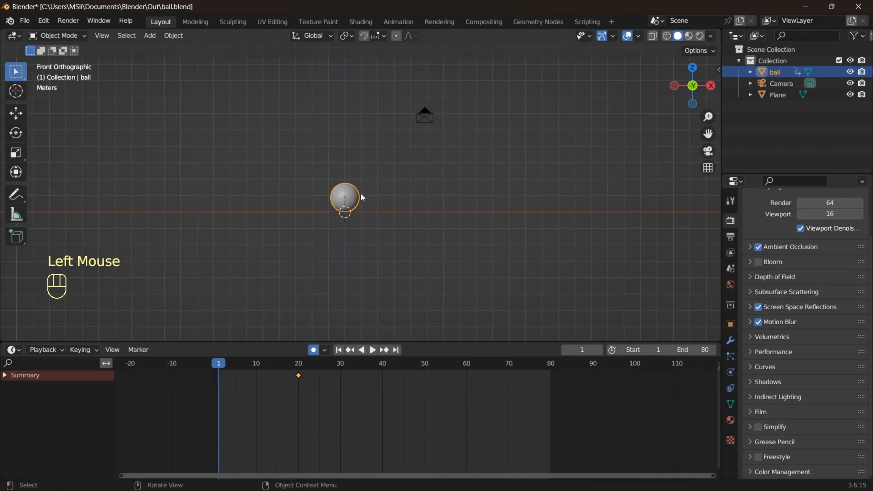
key(g)
key(z)
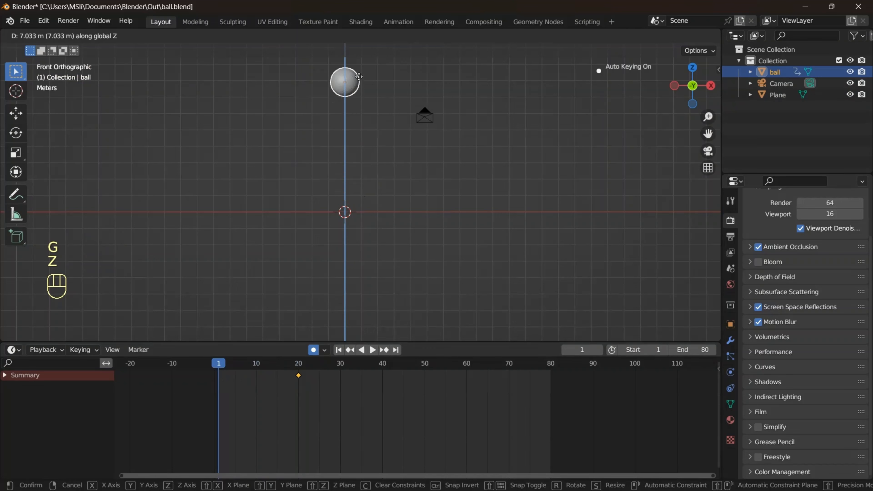
click(359, 80)
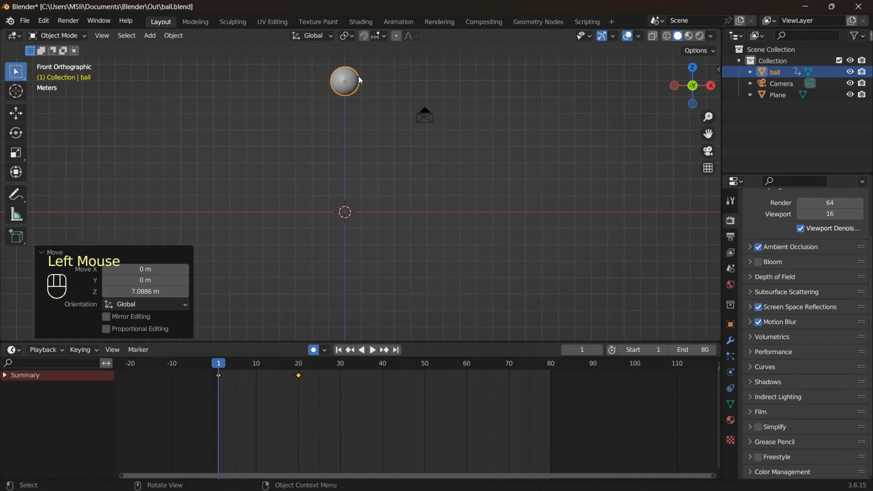
double_click(132, 292)
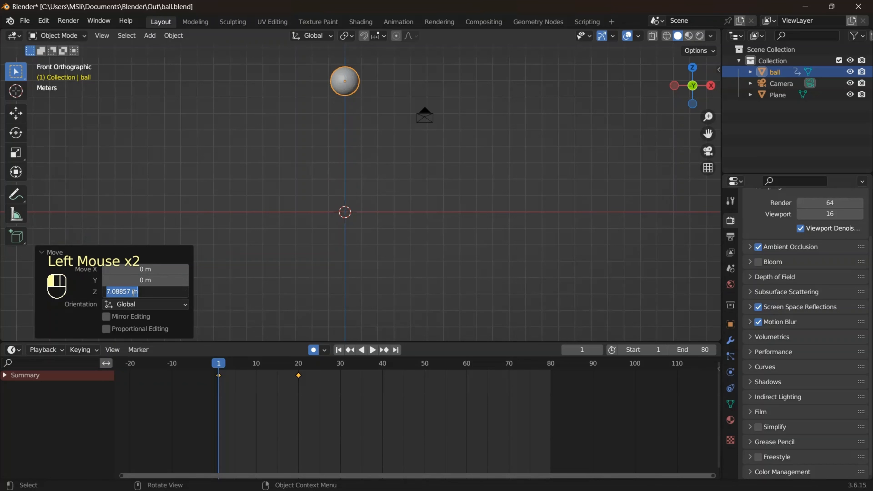
text(10)
key(Return)
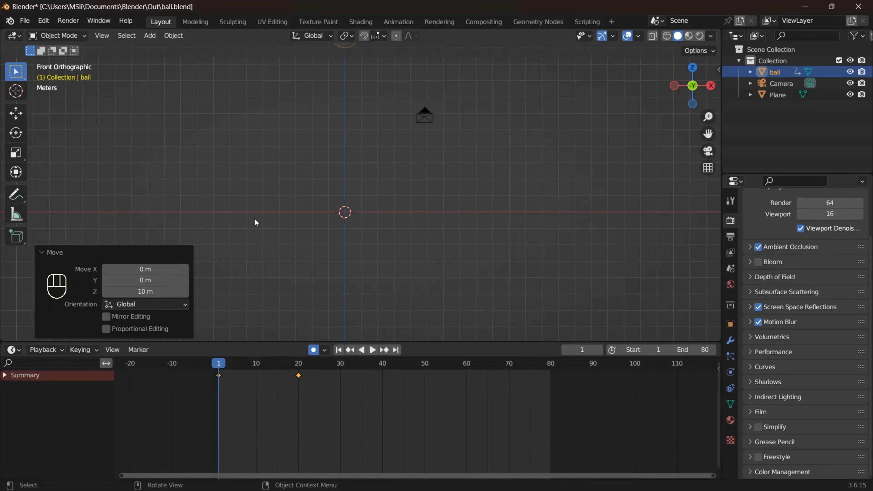
Play the ball's drop in the front view, check the first and last frames, and return to frame 1.
scroll(292, 218, down, 1)
scroll(291, 218, down, 1)
shift+middle_drag(448, 224, 438, 315)
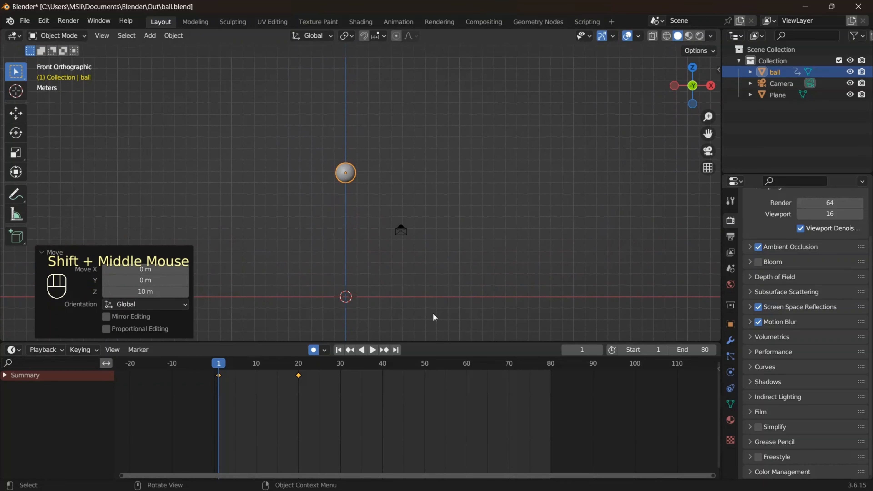
click(373, 350)
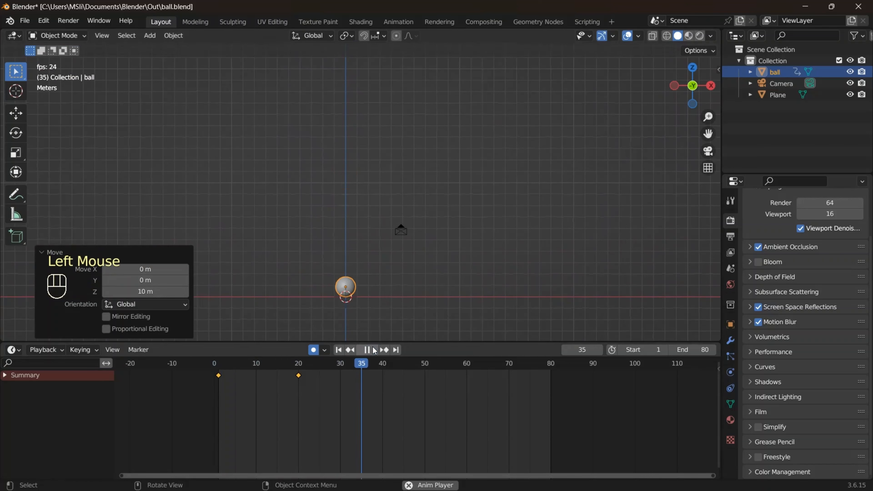
click(374, 350)
click(374, 350)
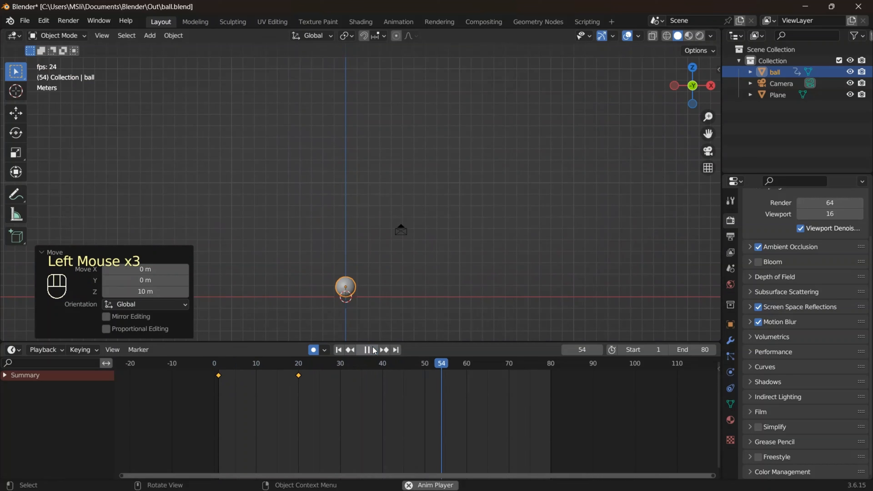
click(373, 350)
click(339, 350)
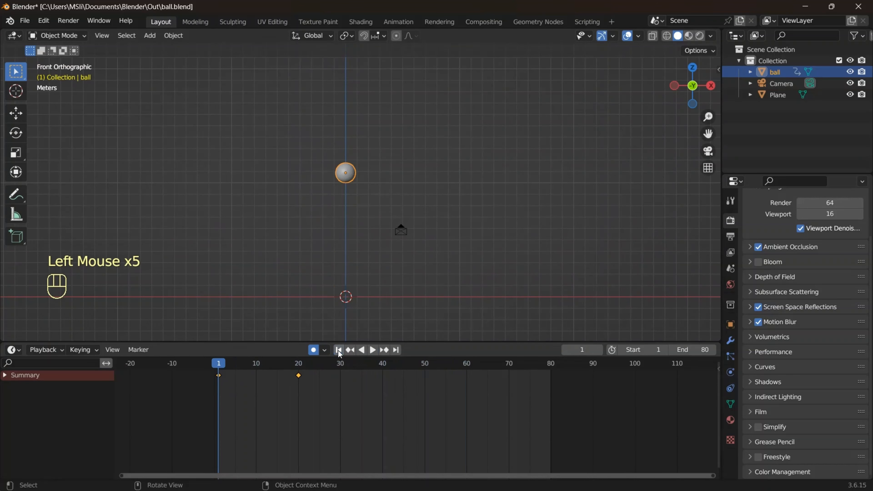
click(396, 350)
click(340, 350)
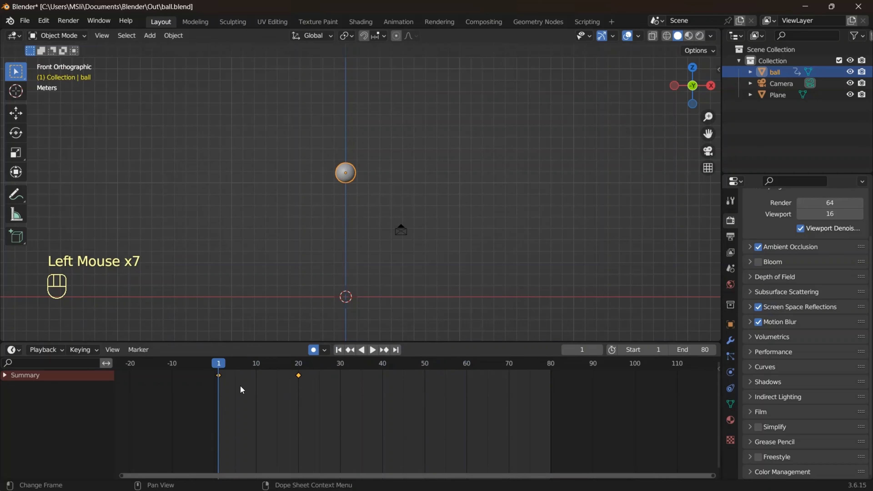
Duplicate the ball's frame 1 keyframe to frame 40.
click(218, 380)
click(219, 375)
key(shift+d)
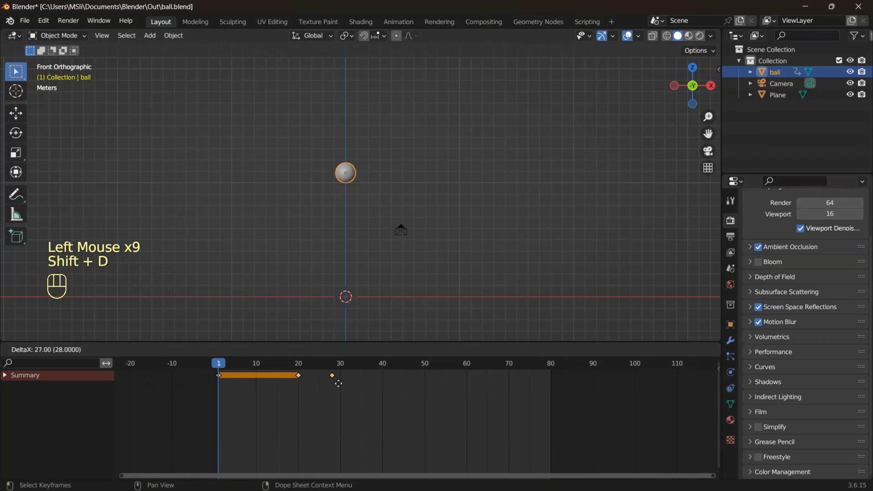
click(381, 384)
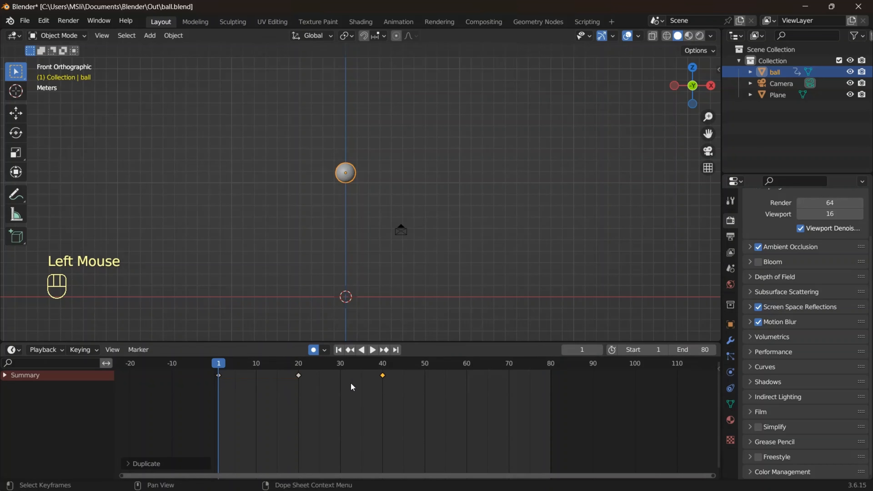
Play back the ball's fall and rise, and return the playhead to frame 1.
click(373, 349)
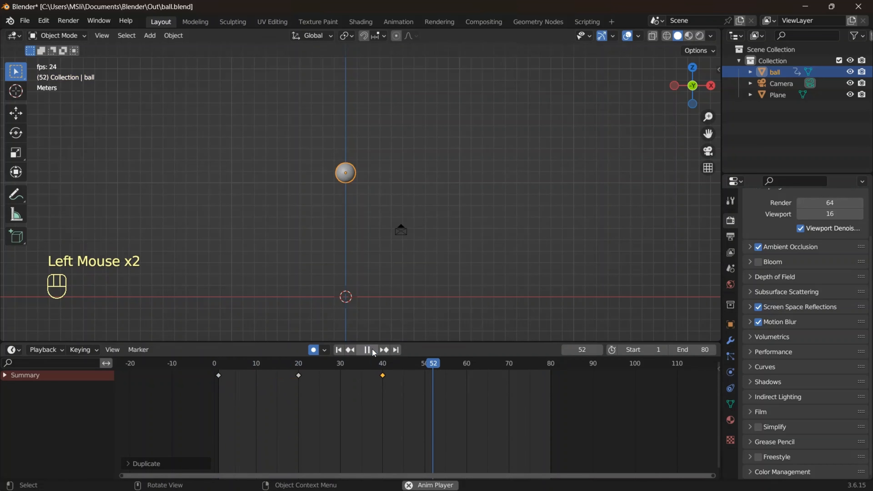
click(372, 350)
click(373, 349)
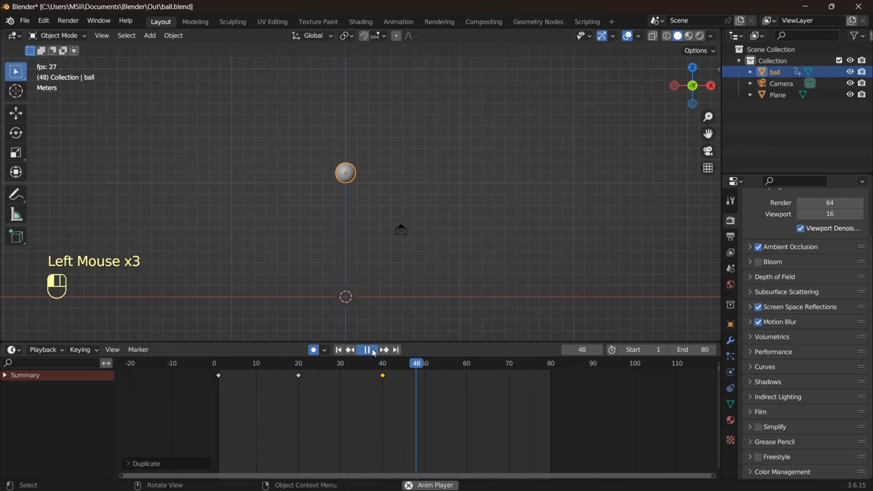
click(366, 350)
drag(433, 366, 220, 374)
Enlarge the timeline and expand the Summary down to the ball's individual Object Transforms channels.
drag(205, 343, 204, 287)
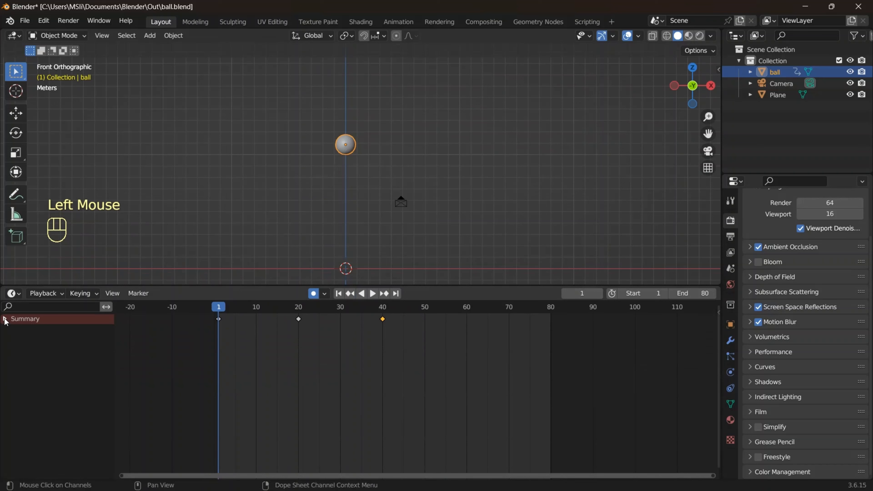
click(5, 319)
click(12, 350)
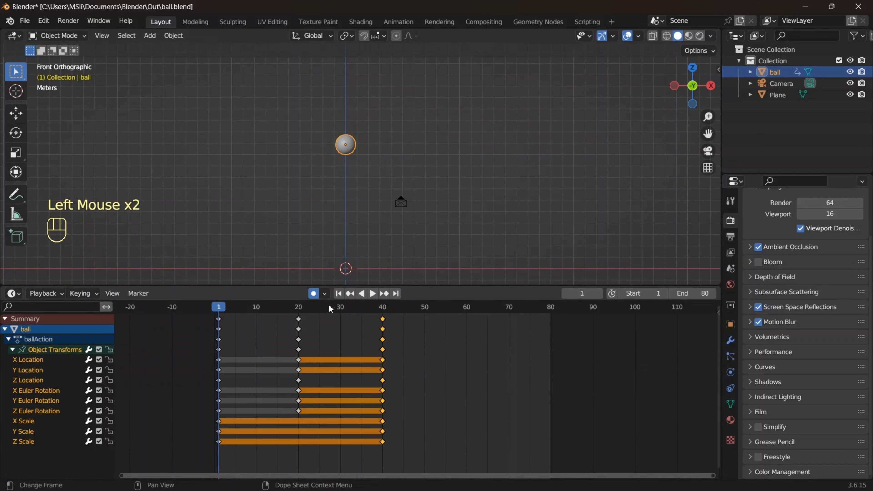
Replay the bounce with the channels expanded and go back to frame 1.
click(373, 293)
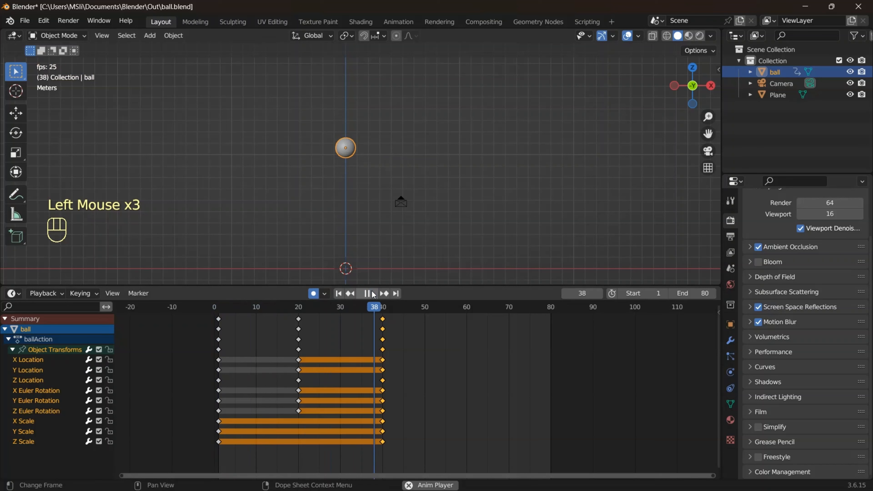
click(372, 294)
drag(469, 306, 218, 327)
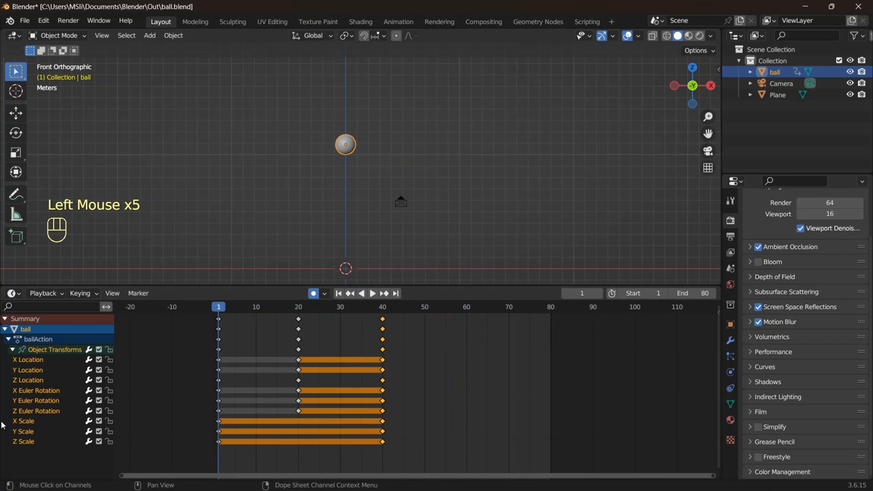
Delete the X, Y and Z Scale channels and the X, Y and Z Euler Rotation channels from the ball's action.
click(28, 420)
shift+click(21, 443)
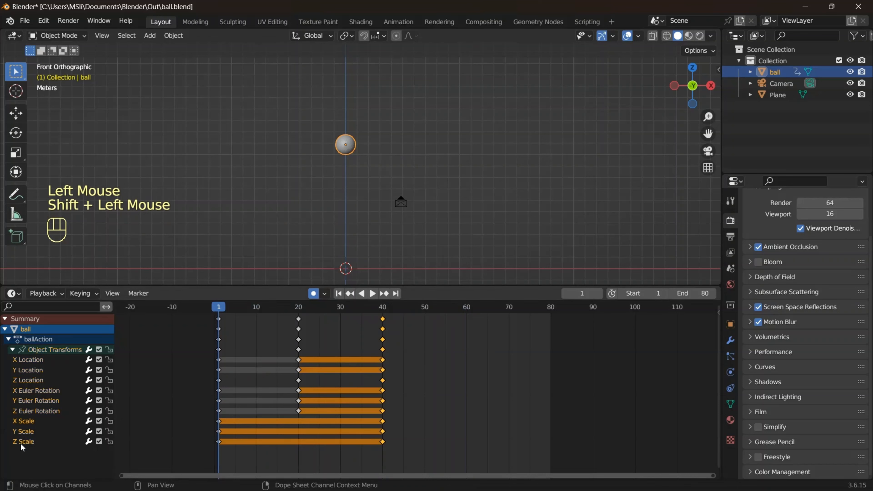
key(x)
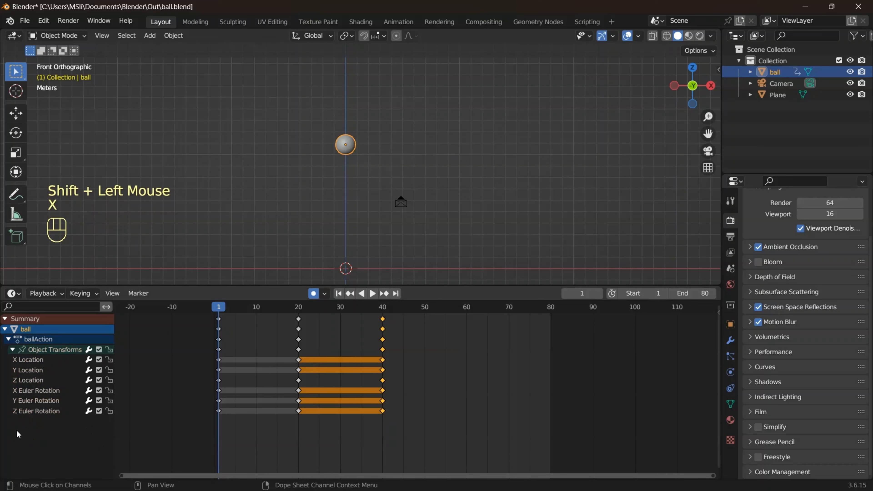
click(37, 392)
shift+click(33, 411)
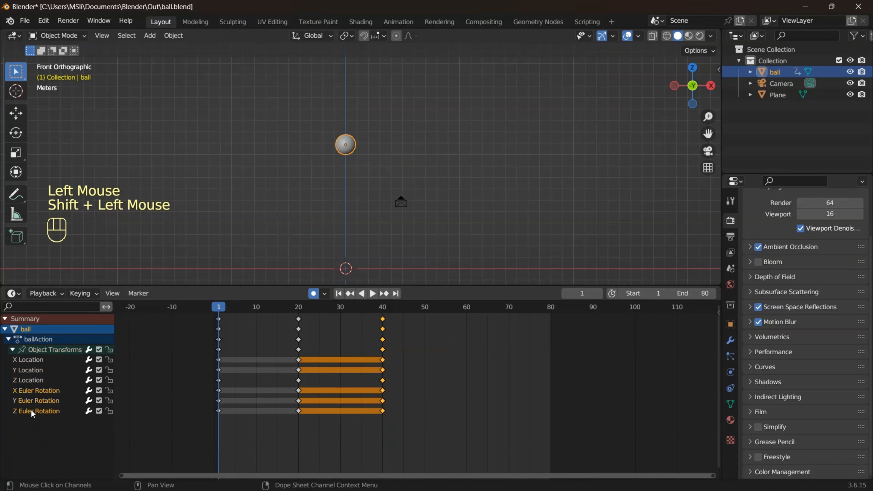
key(x)
Delete the X Location and Y Location channels from the ball's action, keeping Z Location.
click(27, 359)
shift+click(28, 381)
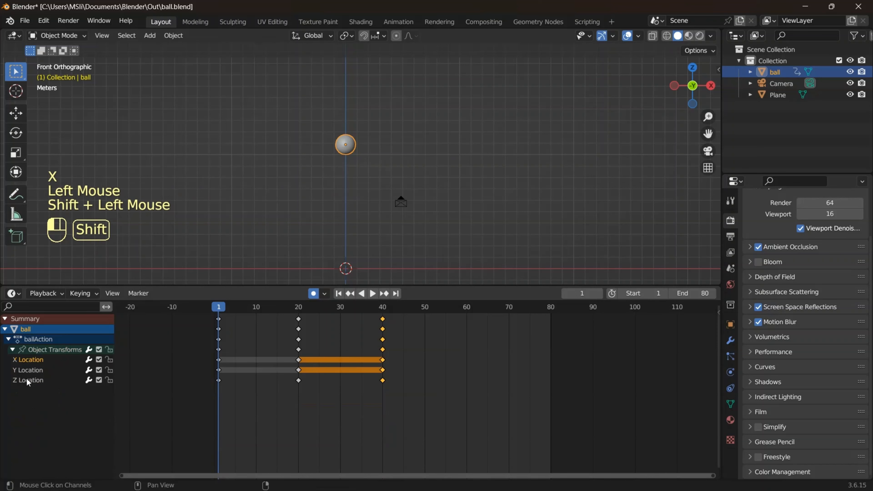
click(23, 371)
shift+click(28, 360)
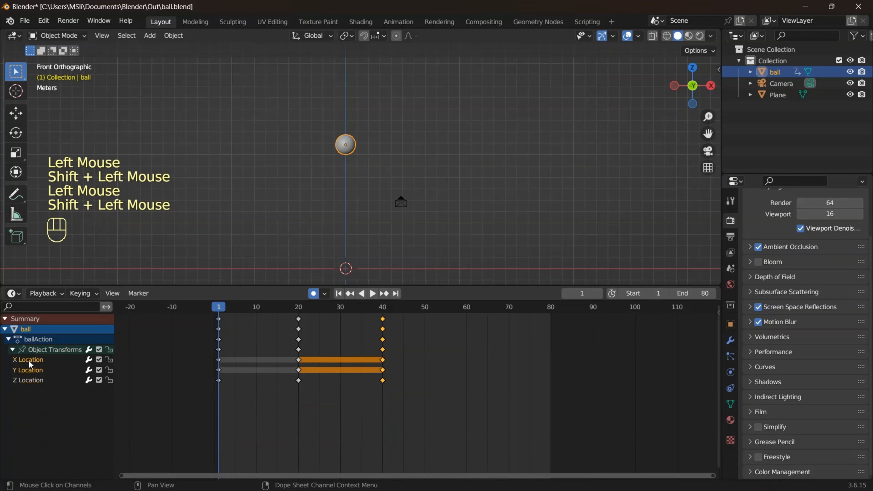
key(x)
click(28, 389)
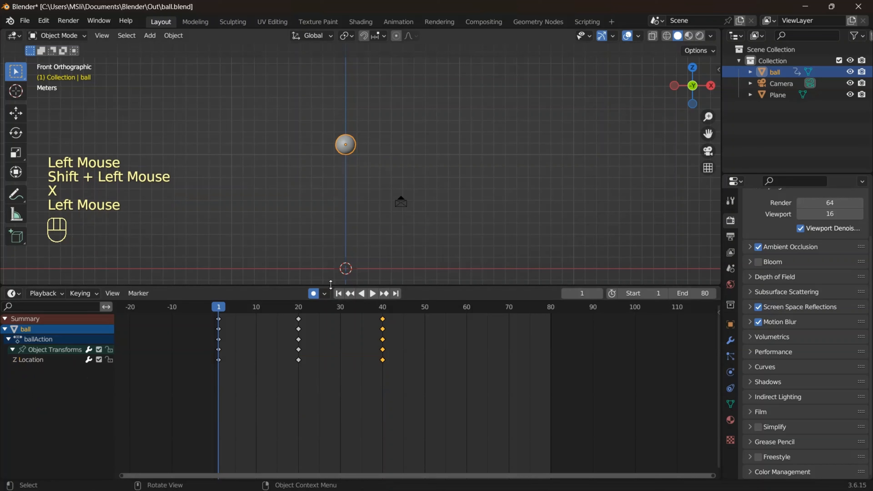
Replay the bounce with only the Z Location channel left and return to frame 1.
click(371, 295)
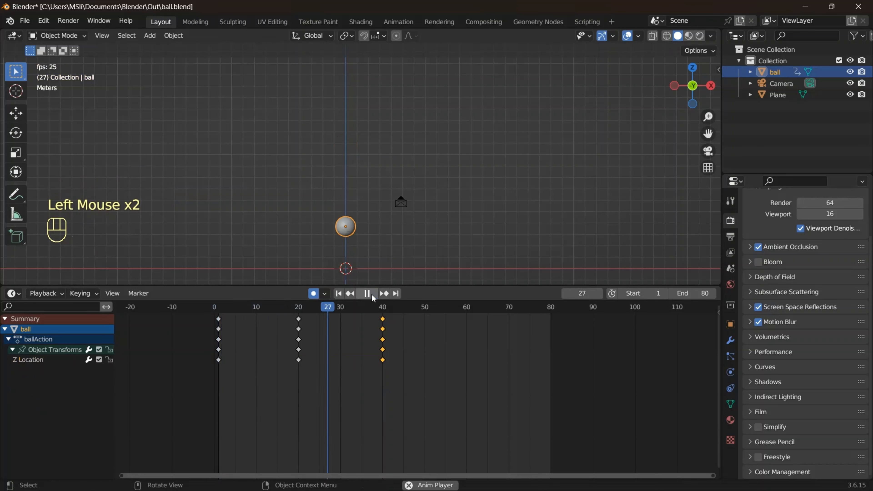
click(371, 294)
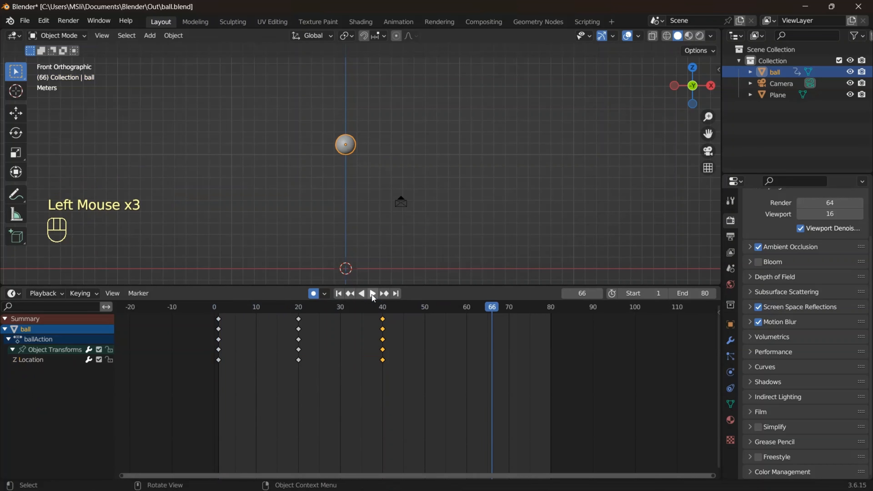
drag(489, 313, 219, 345)
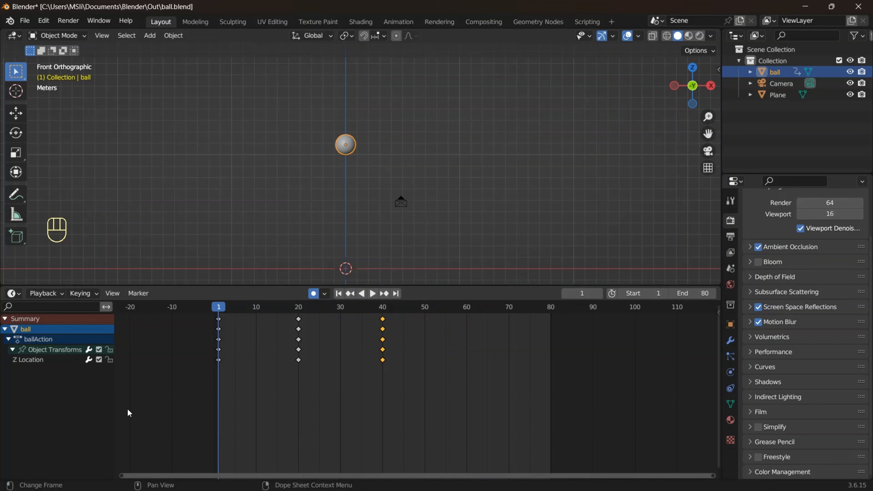
Switch the timeline area to the Graph Editor, show the ball's Z Location curve and select its keyframe at frame 20.
key(ctrl+Tab)
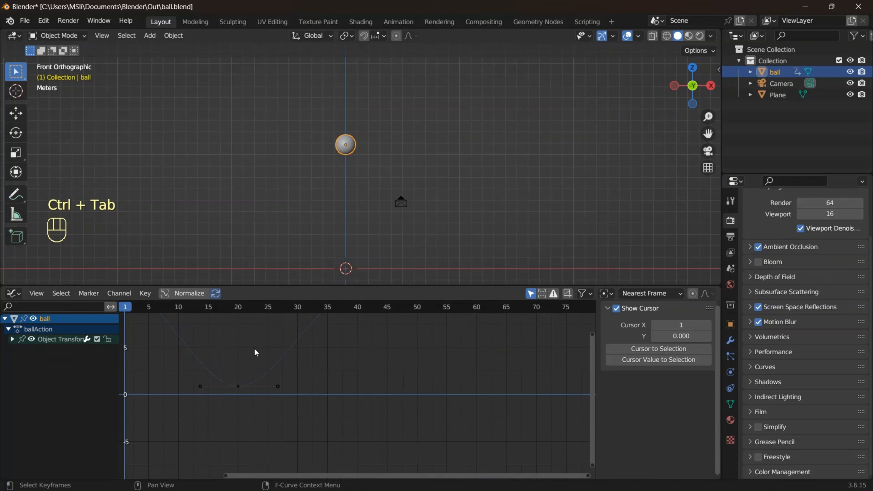
scroll(270, 357, down, 2)
middle_drag(271, 358, 284, 395)
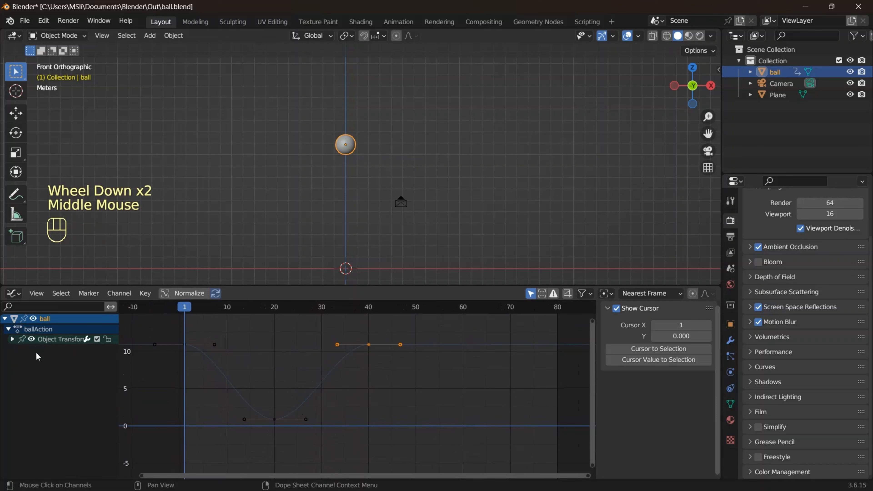
click(37, 365)
click(12, 340)
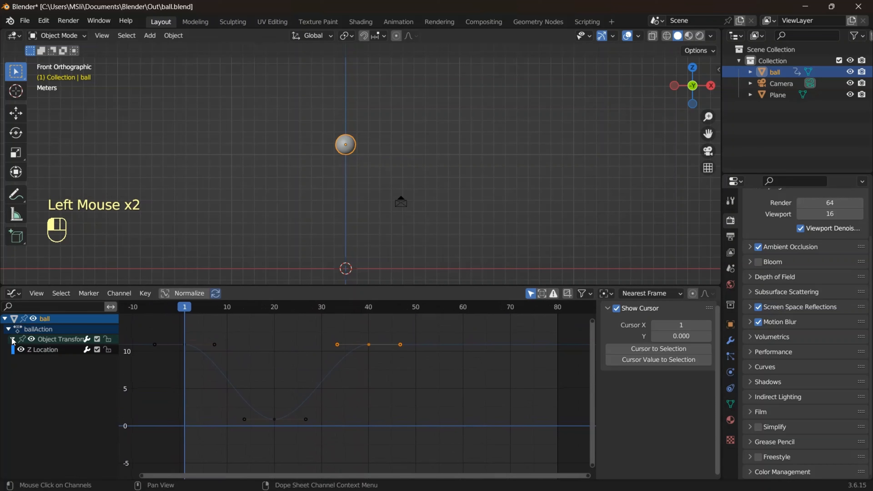
click(44, 349)
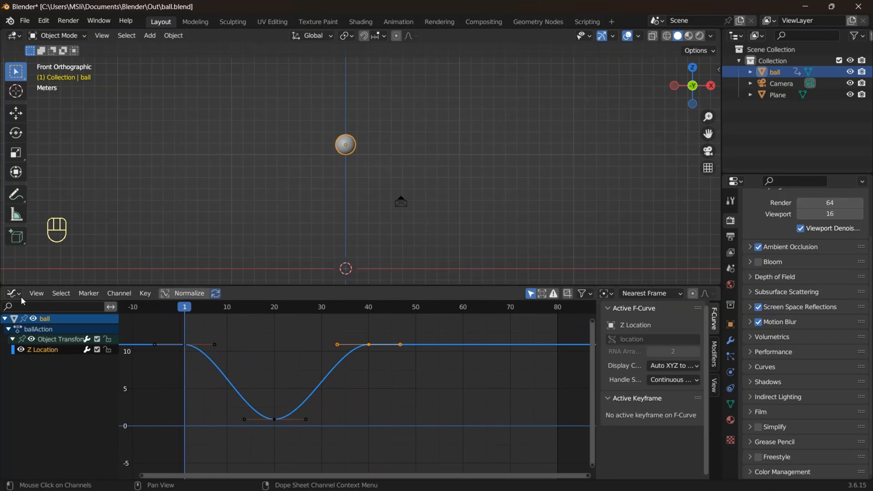
click(53, 400)
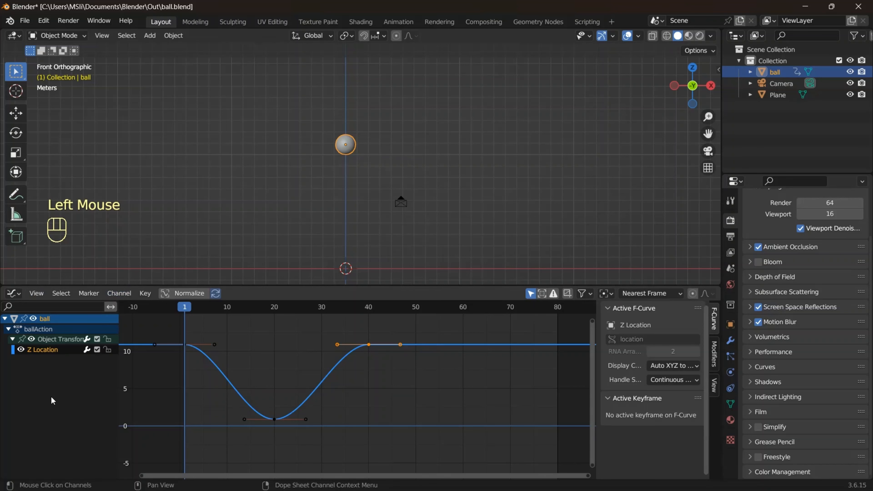
click(274, 419)
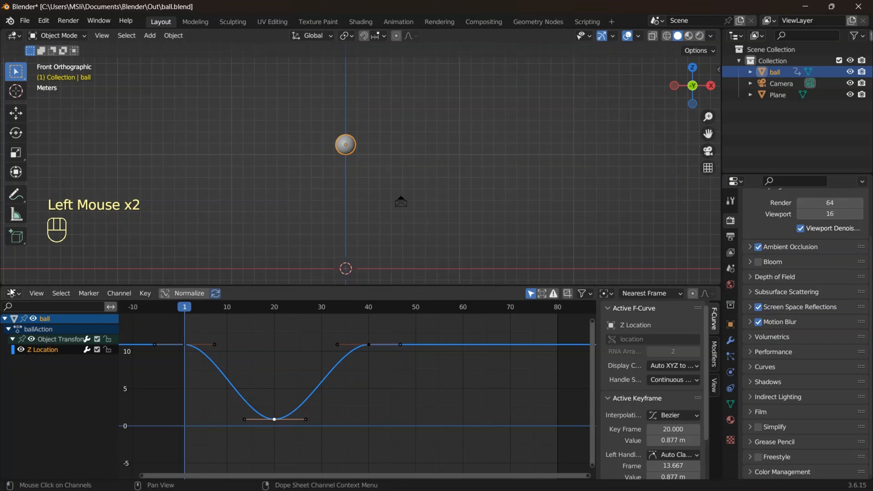
Split the Graph Editor area horizontally, turn the lower part into a Timeline and shrink it to a narrow strip.
drag(5, 288, 20, 409)
click(19, 414)
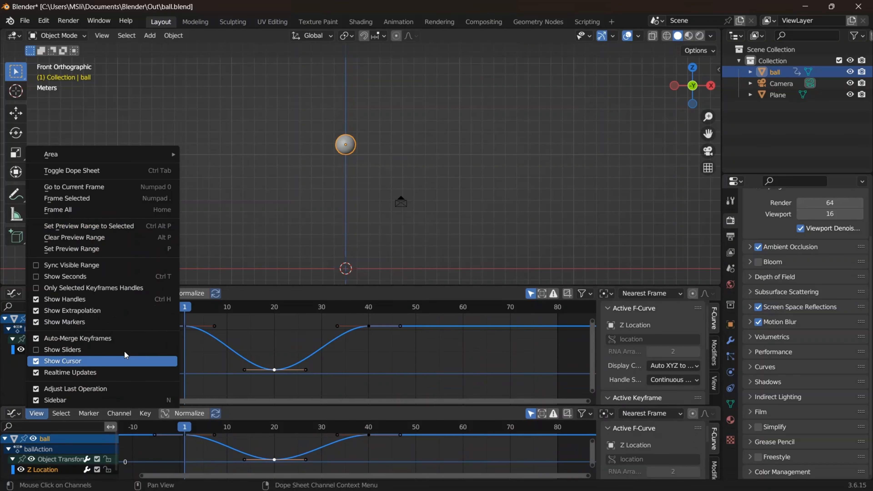
click(17, 416)
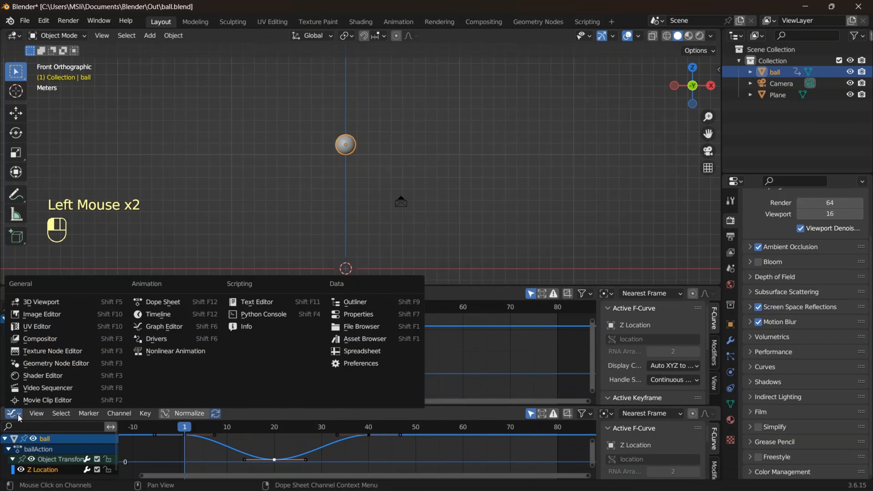
click(168, 315)
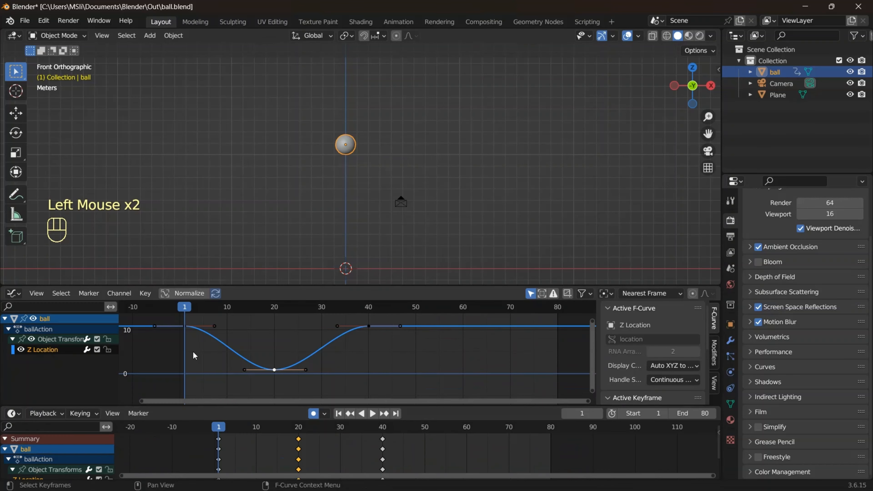
mouse_move(130, 406)
mouse_down()
mouse_move(129, 428)
mouse_move(134, 412)
mouse_up()
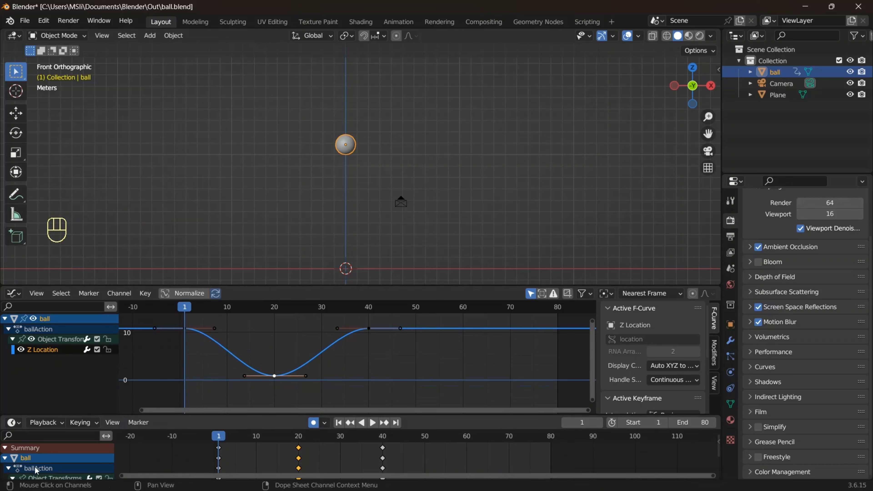
click(4, 458)
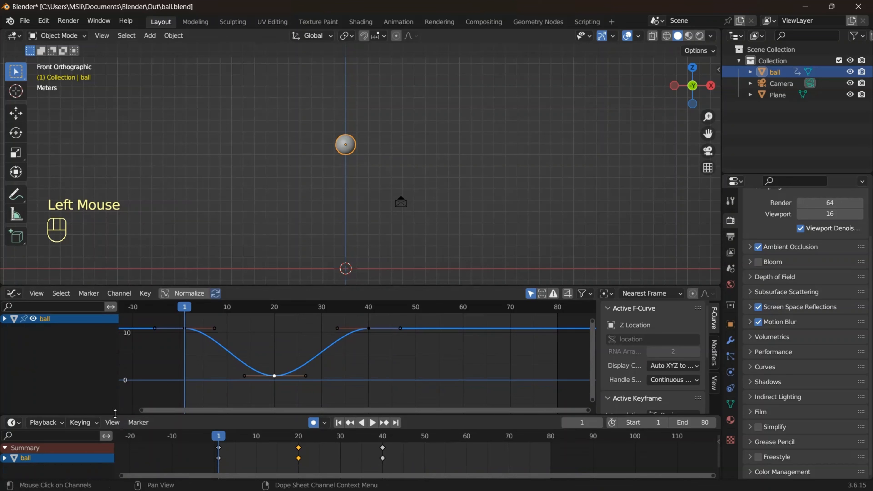
drag(166, 416, 165, 428)
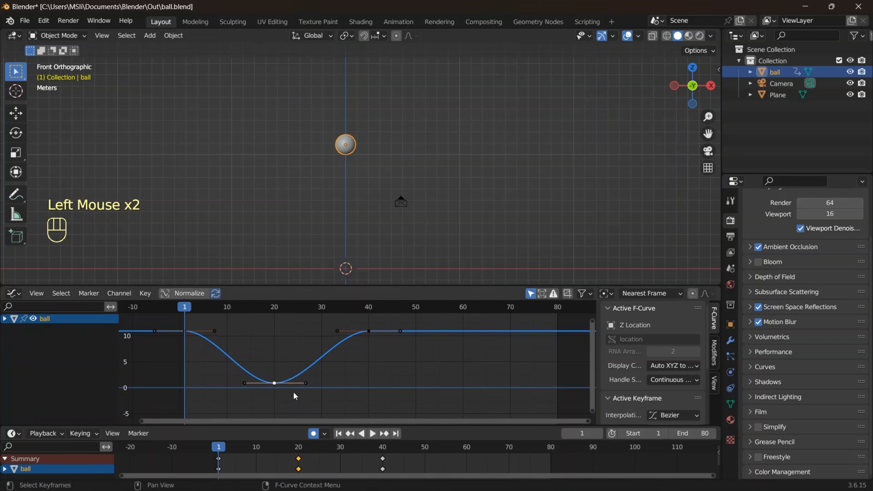
With the pivot point set to Individual Centers, scale the Z Location keyframe's handles at frame 20 to about 0.38.
click(4, 318)
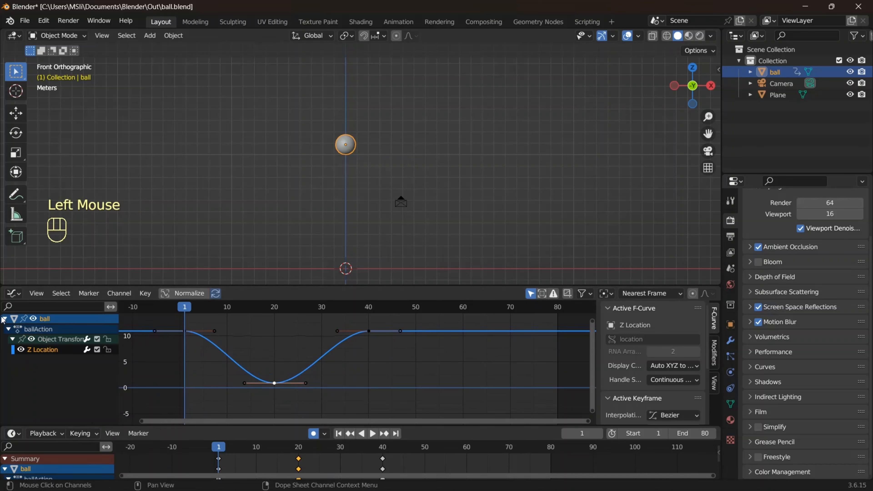
click(32, 351)
click(276, 382)
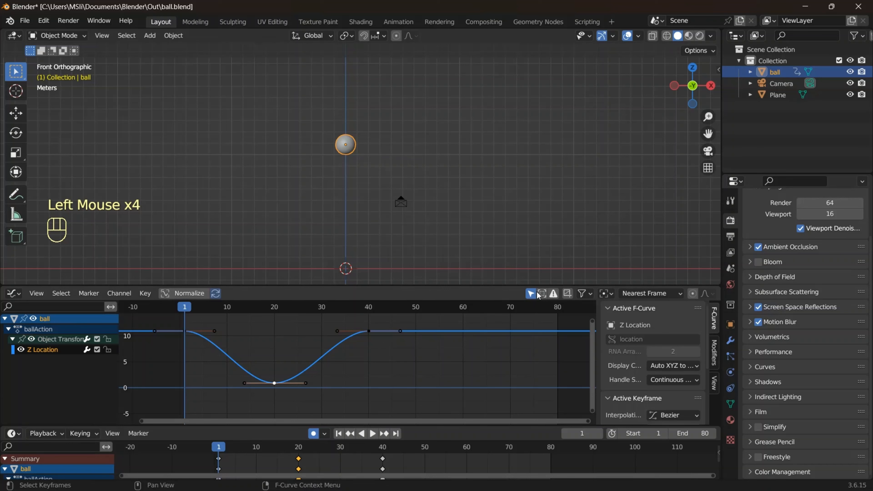
click(607, 293)
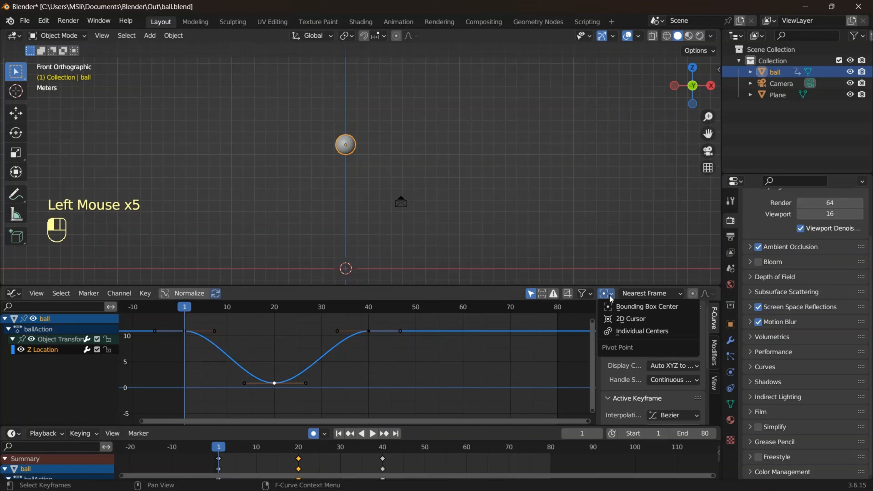
click(634, 331)
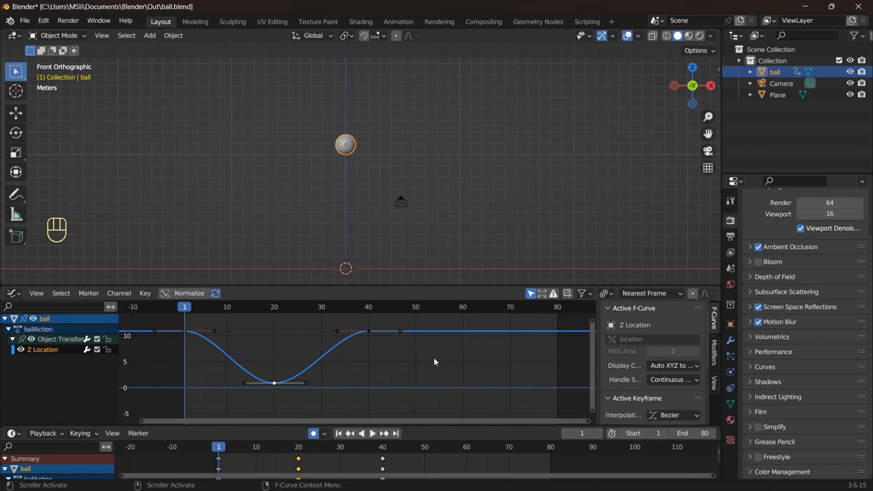
key(s)
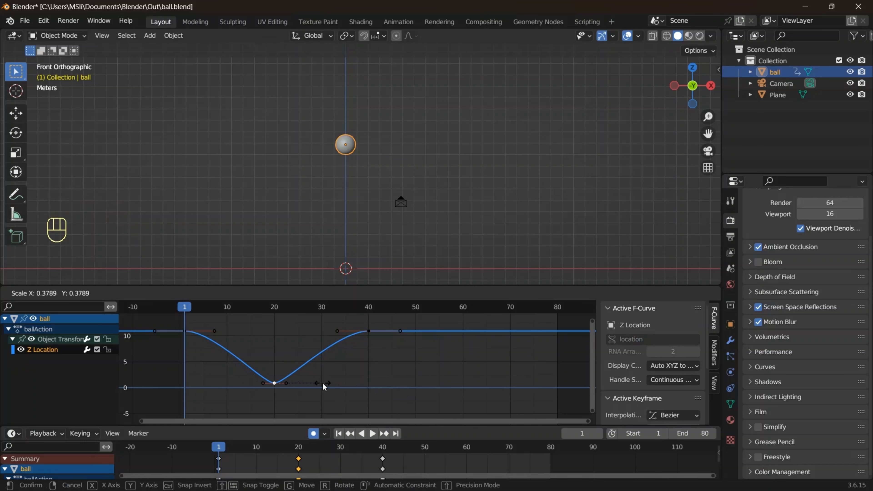
click(323, 383)
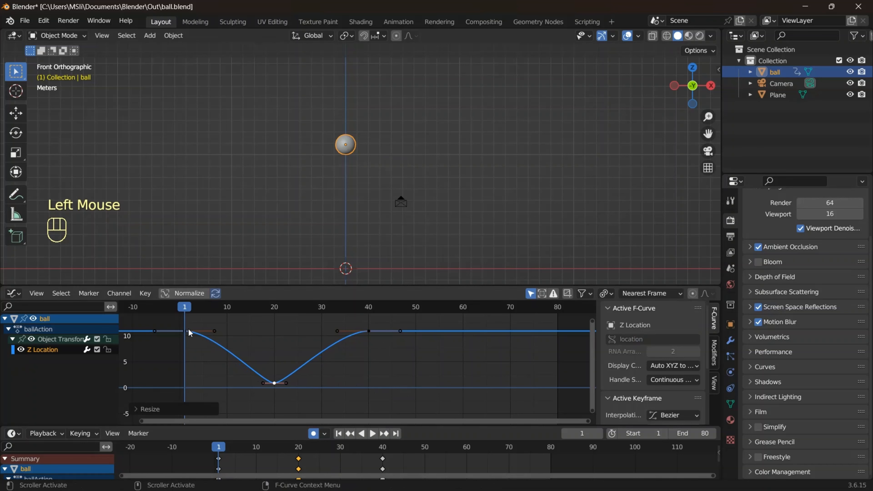
Scale the handles of the Z Location keyframes at frames 1 and 40 to about twice their length and play the bounce.
double_click(183, 331)
shift+click(370, 332)
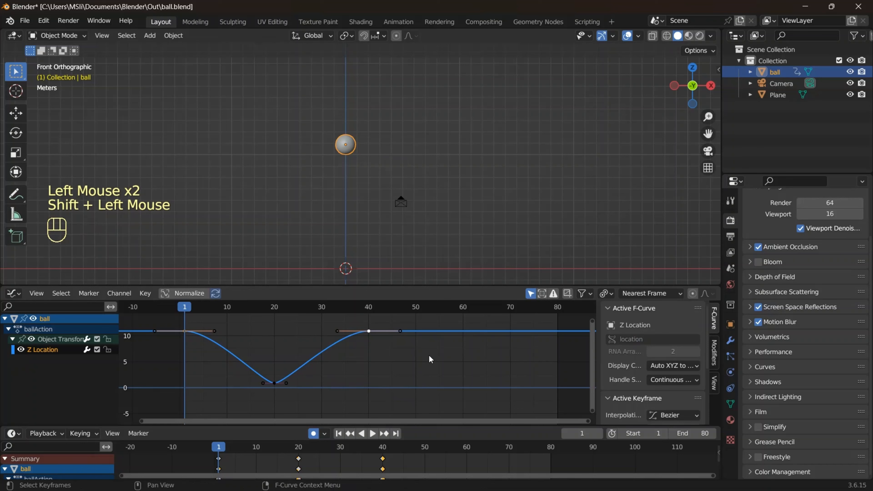
key(s)
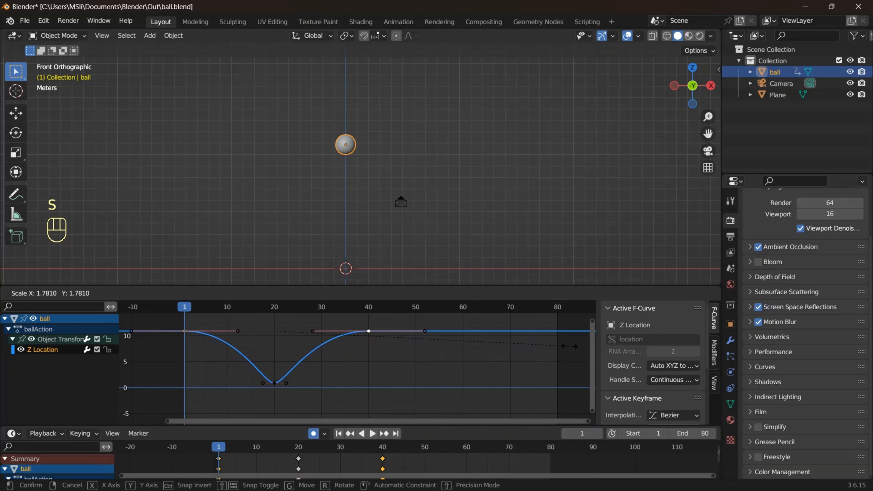
click(125, 350)
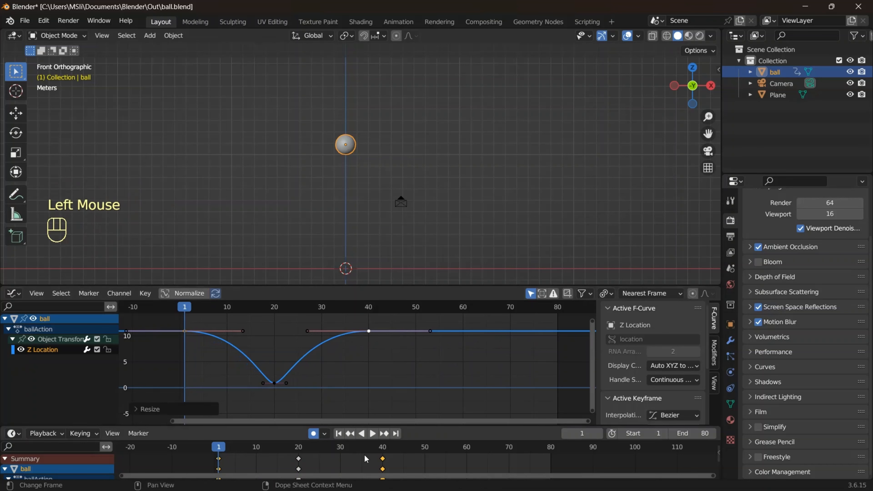
click(371, 435)
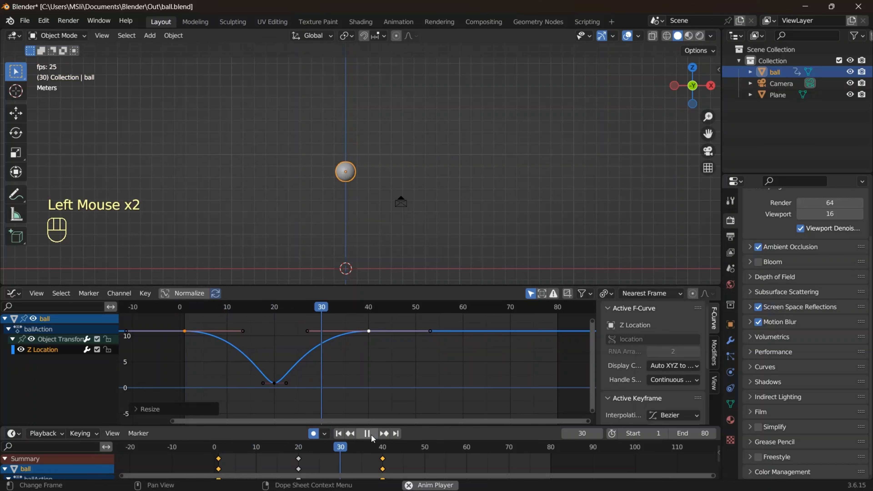
click(372, 435)
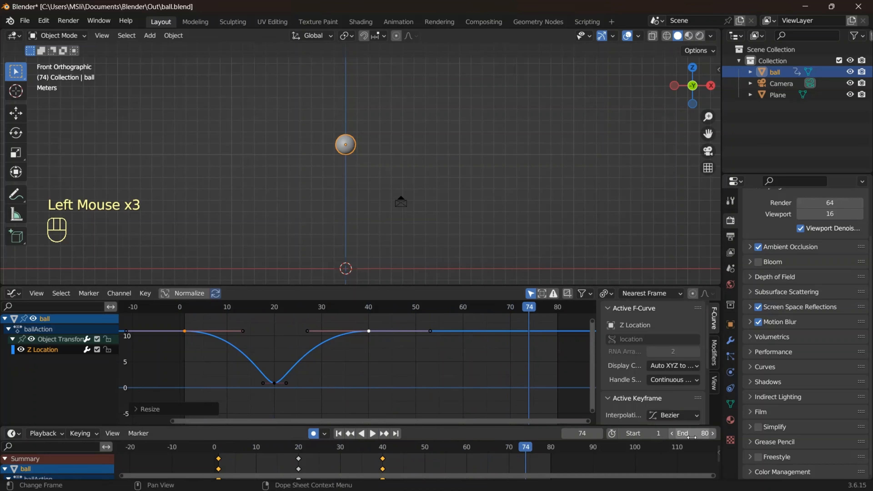
Set the animation's end frame to 40, play the loop and return to frame 1.
click(703, 434)
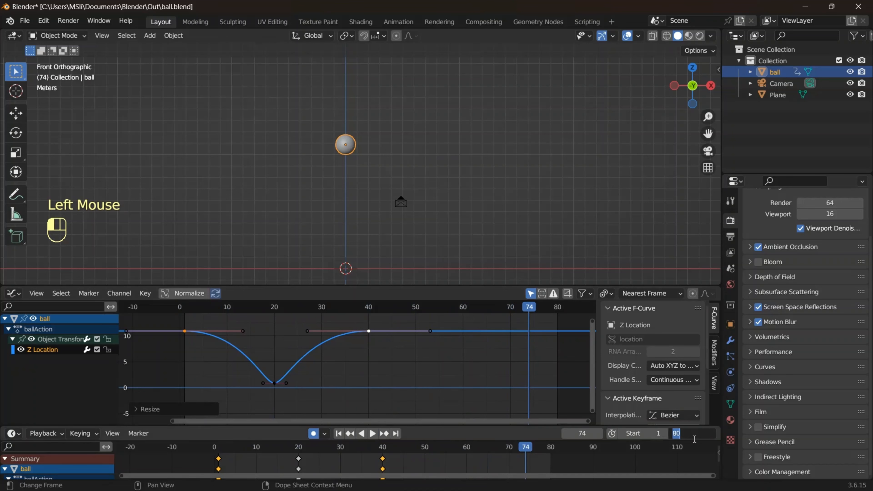
key(Return)
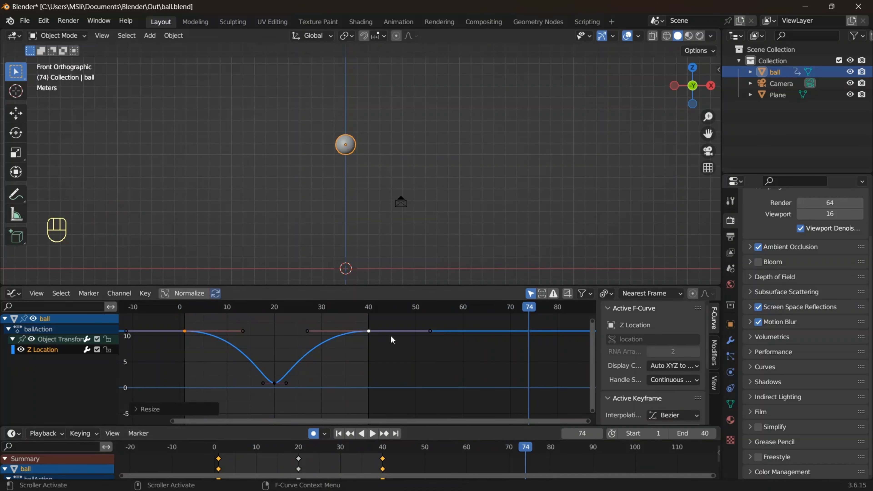
click(372, 434)
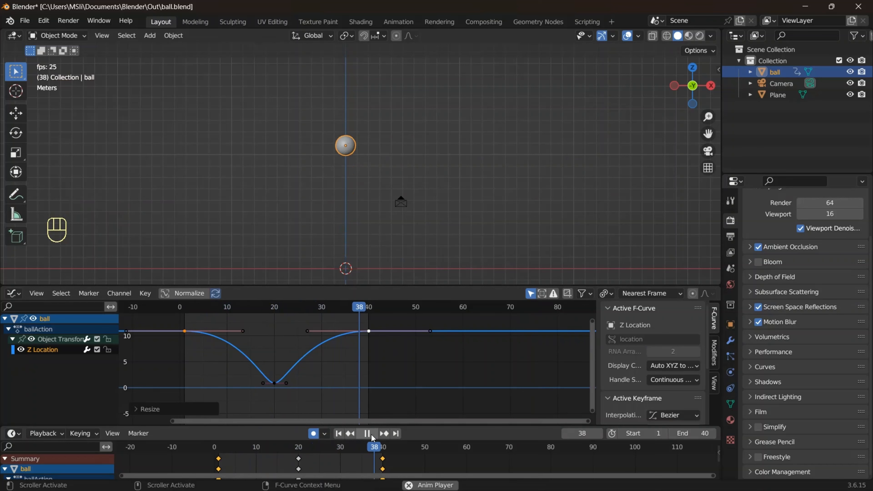
click(371, 434)
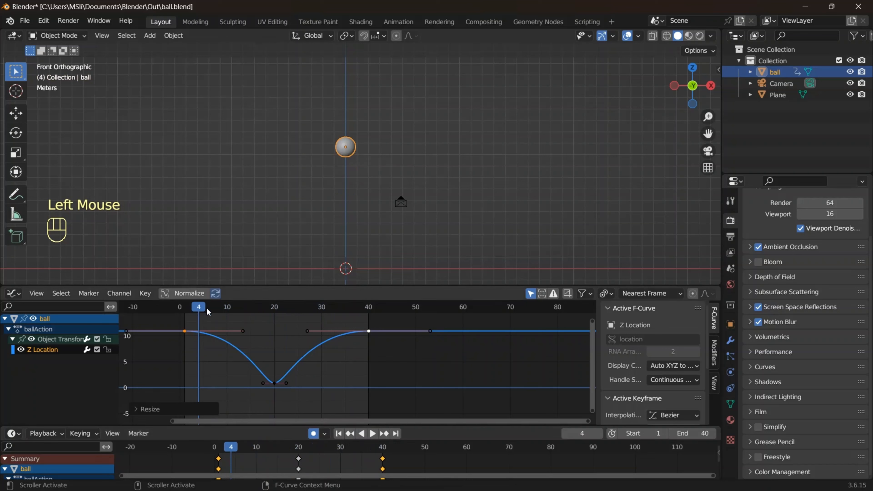
click(338, 434)
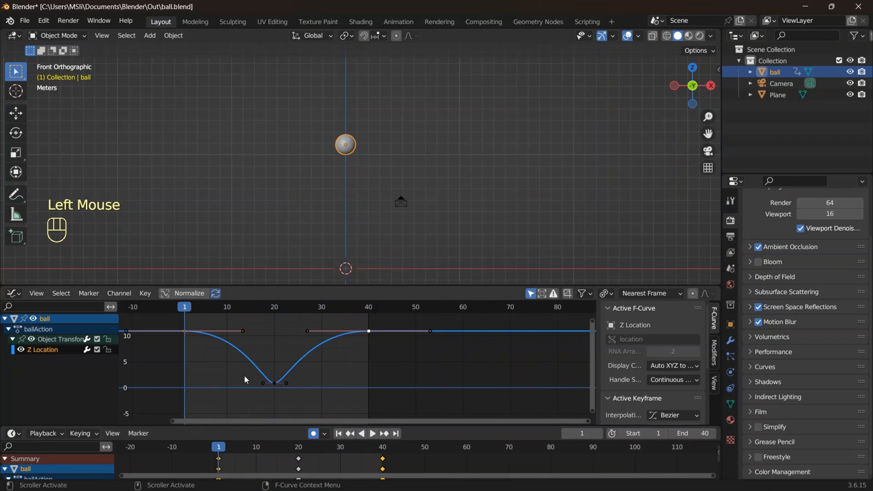
Set the handle type of the Z Location keyframe at frame 20 to Vector.
click(275, 383)
click(142, 294)
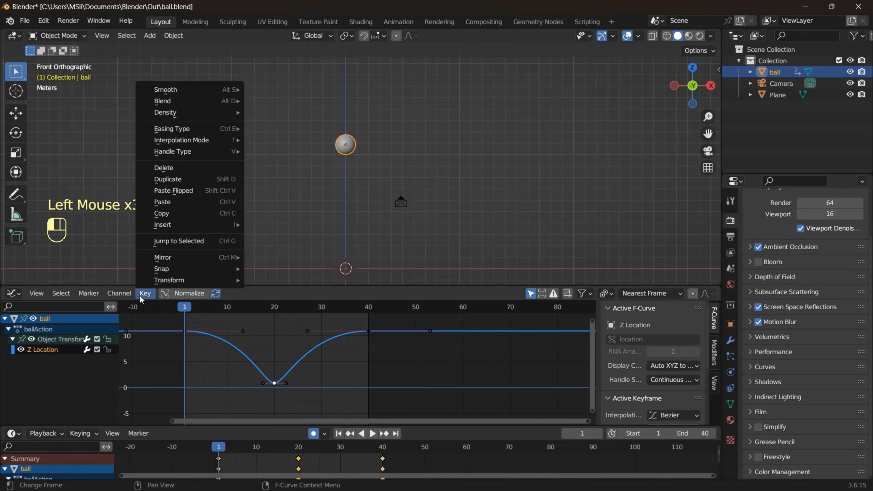
mouse_move(182, 151)
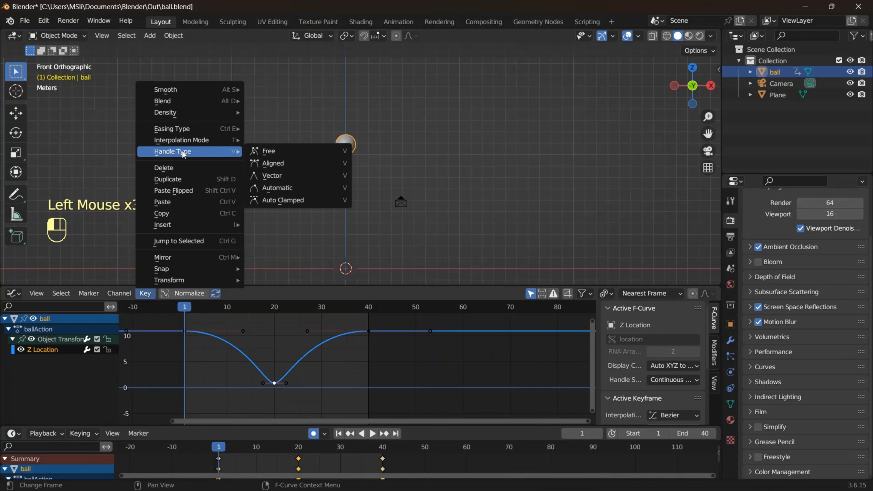
click(288, 174)
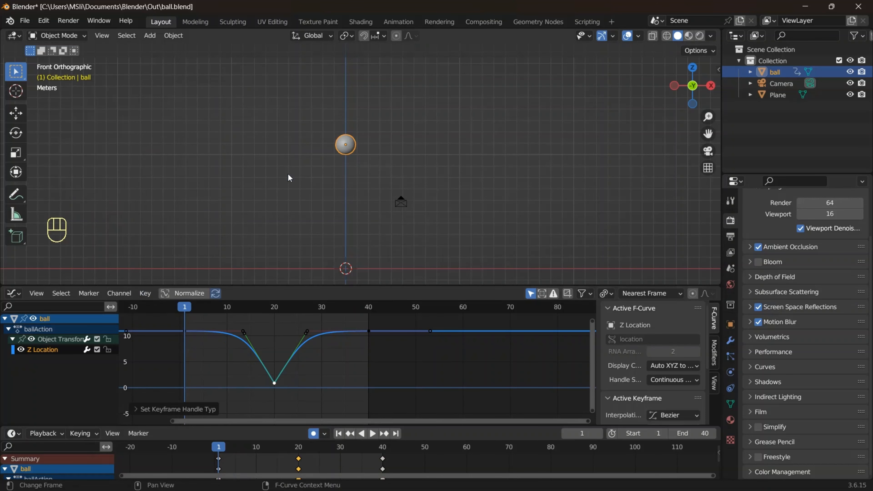
Lower the frame 20 Z Location keyframe's left handle to about frame 13, value 9, and its right handle to about frame 24, value 6.
click(245, 334)
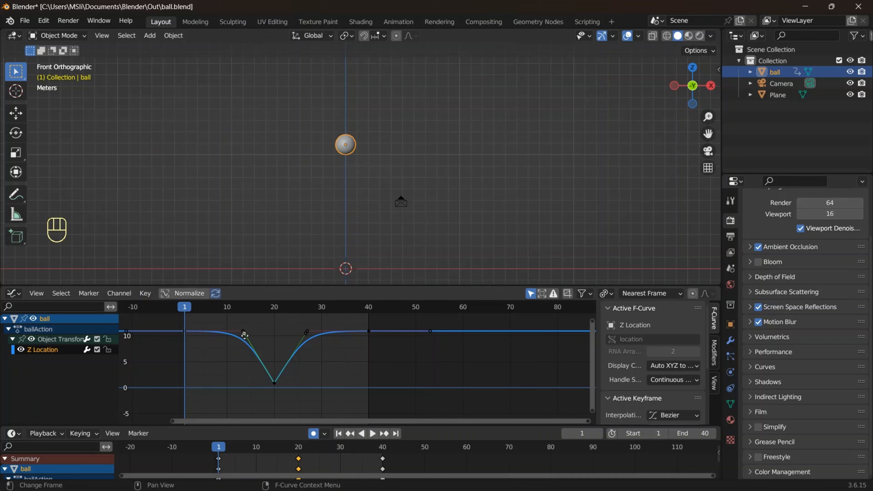
key(g)
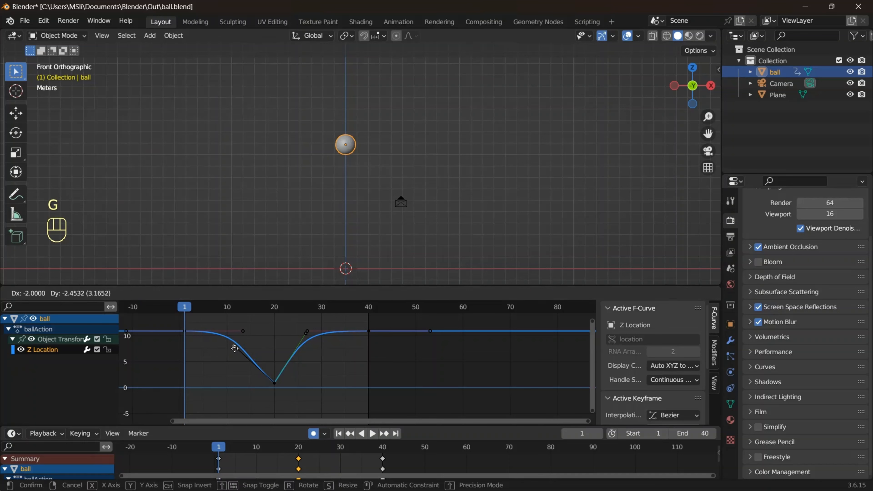
click(240, 339)
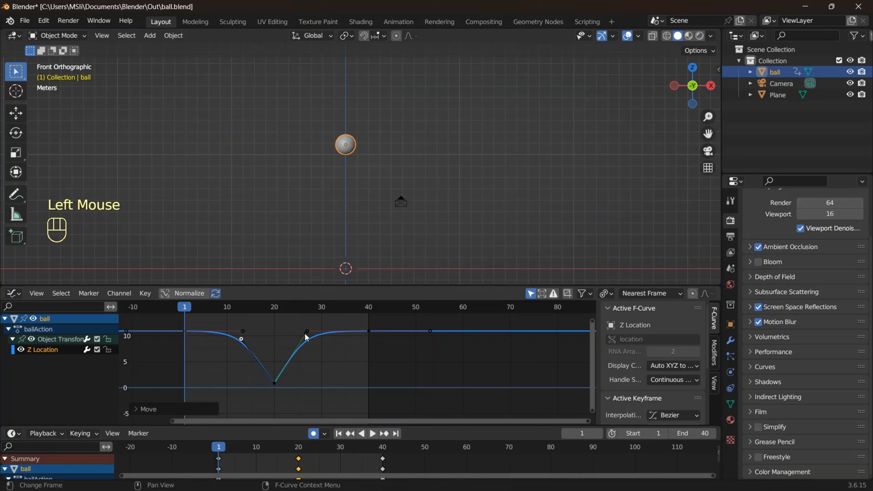
click(306, 338)
key(g)
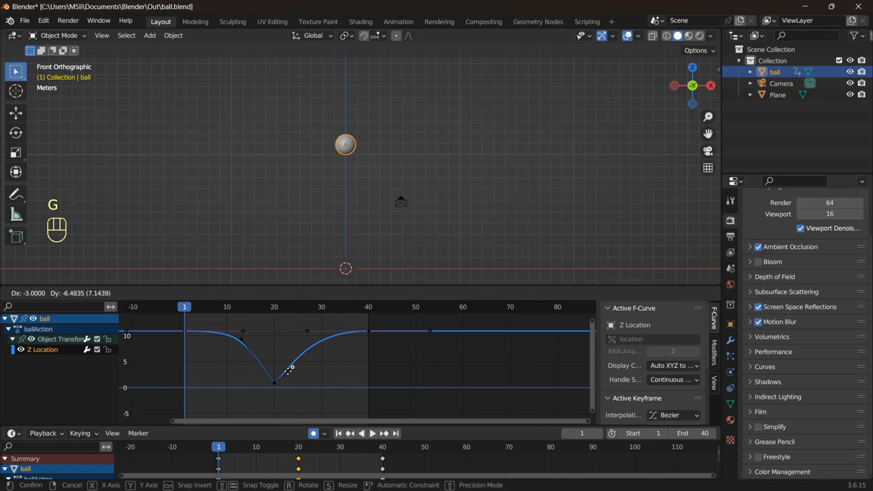
click(289, 362)
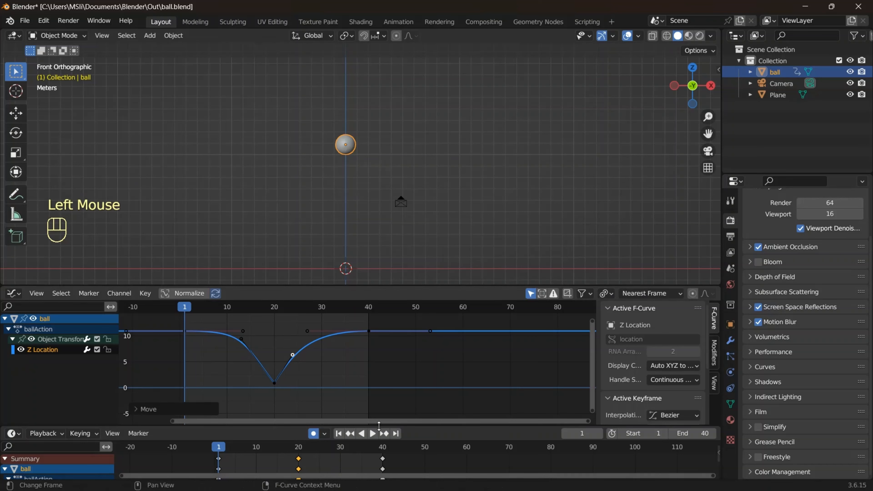
Play the looping bounce to check the motion produced by the reshaped curve.
click(372, 434)
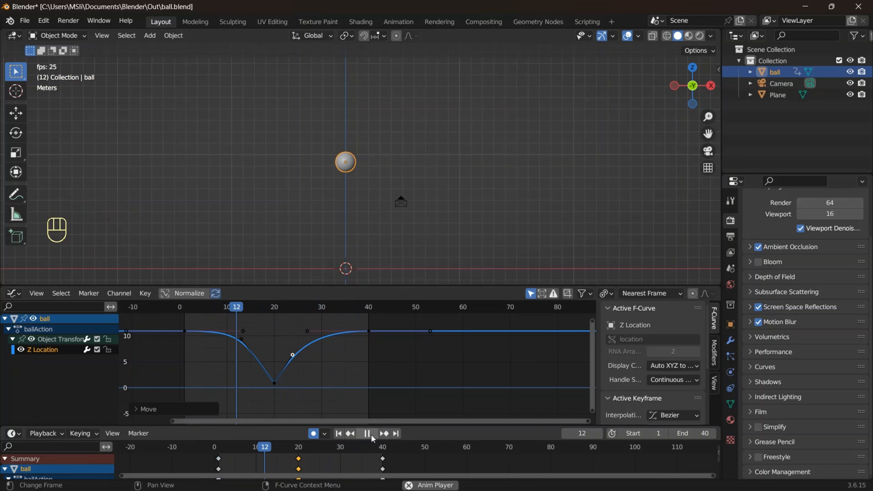
click(367, 434)
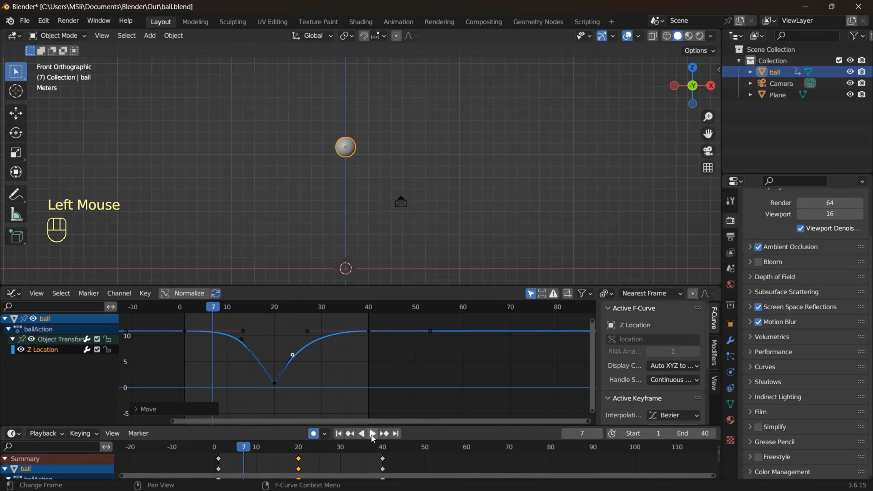
click(372, 435)
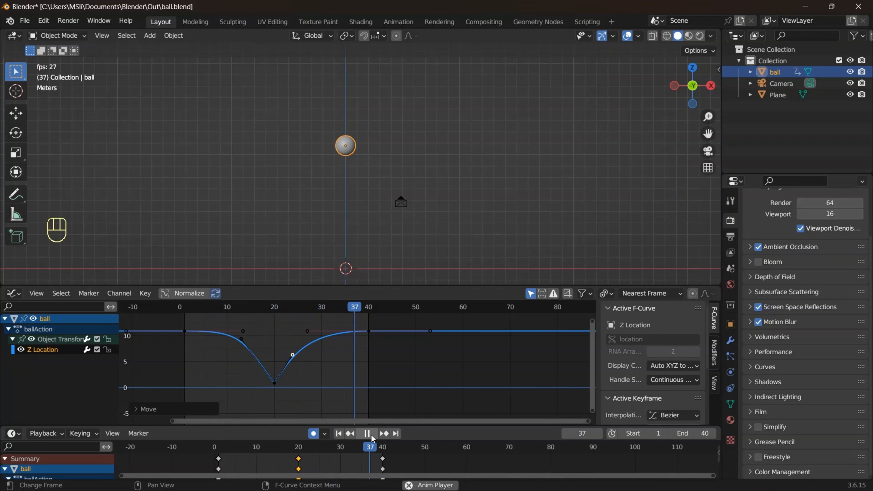
click(372, 435)
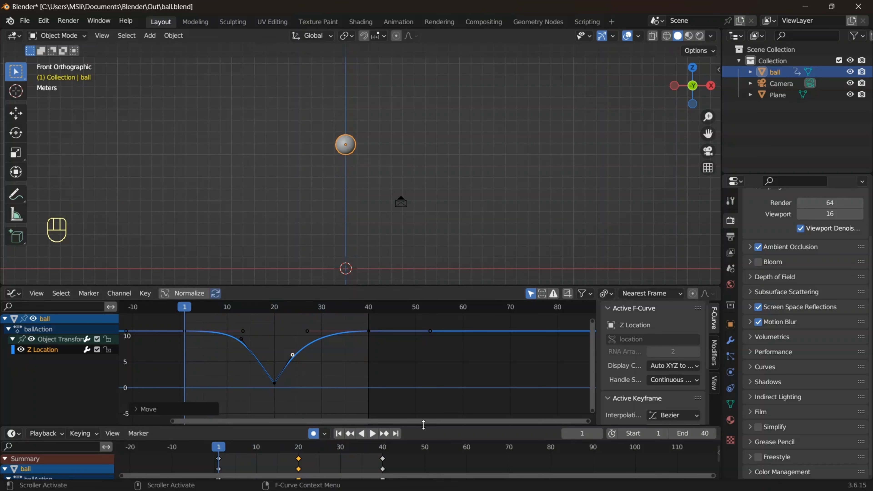
Enlarge the timeline area and select the ball's keyframes at frames 20 and 40.
drag(426, 426, 426, 403)
double_click(285, 433)
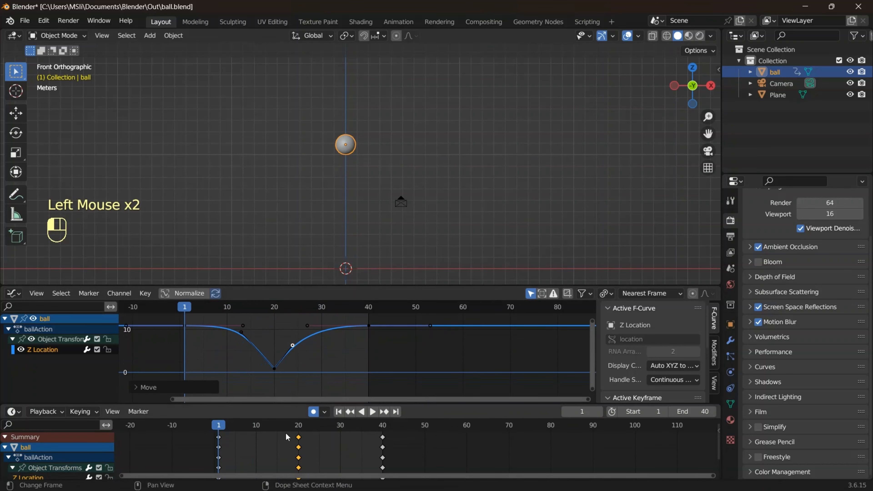
drag(293, 435, 393, 437)
click(32, 437)
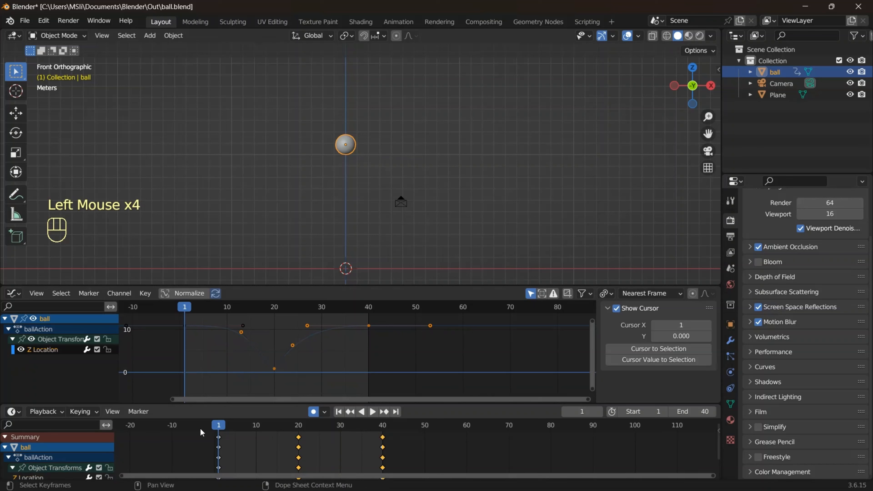
click(284, 433)
drag(284, 433, 412, 439)
click(609, 293)
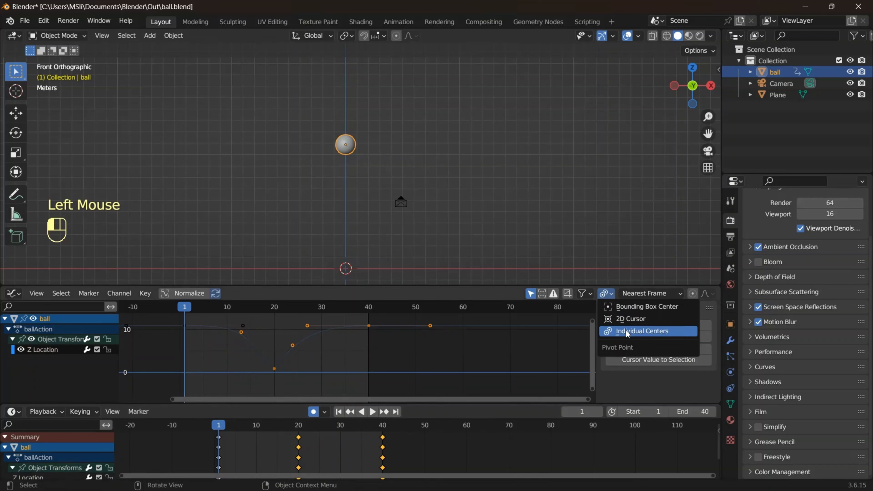
click(622, 319)
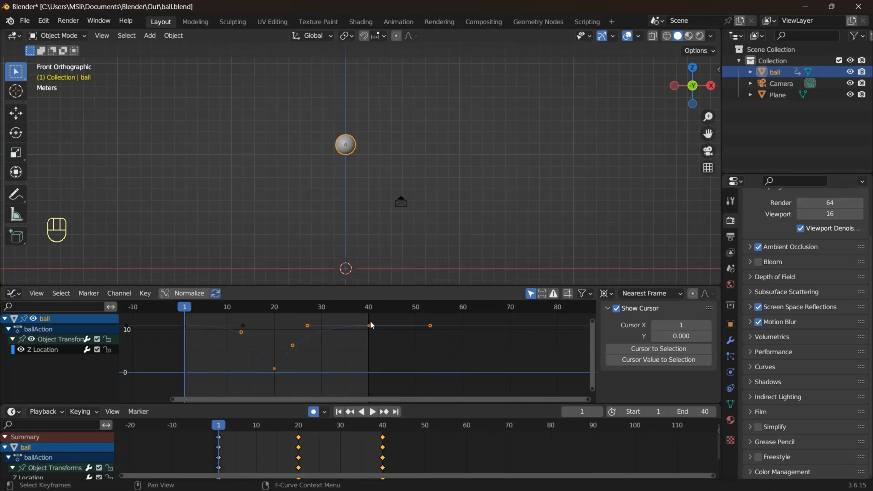
key(s)
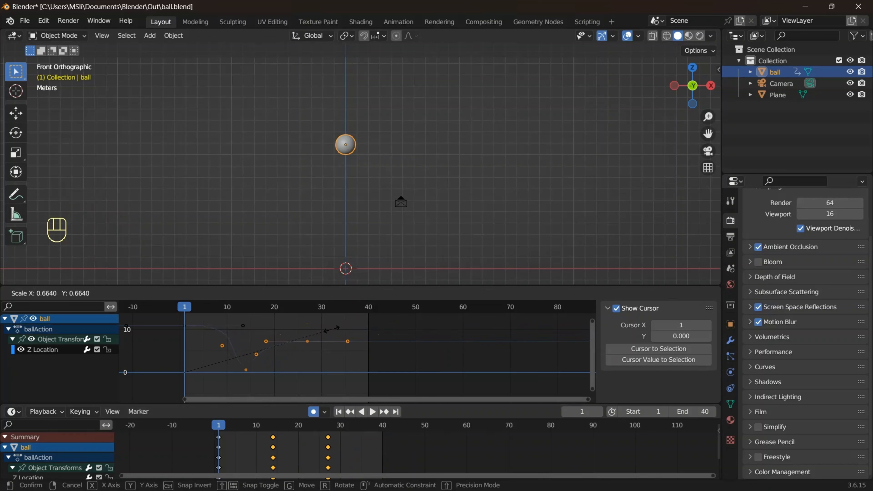
key(Escape)
key(g)
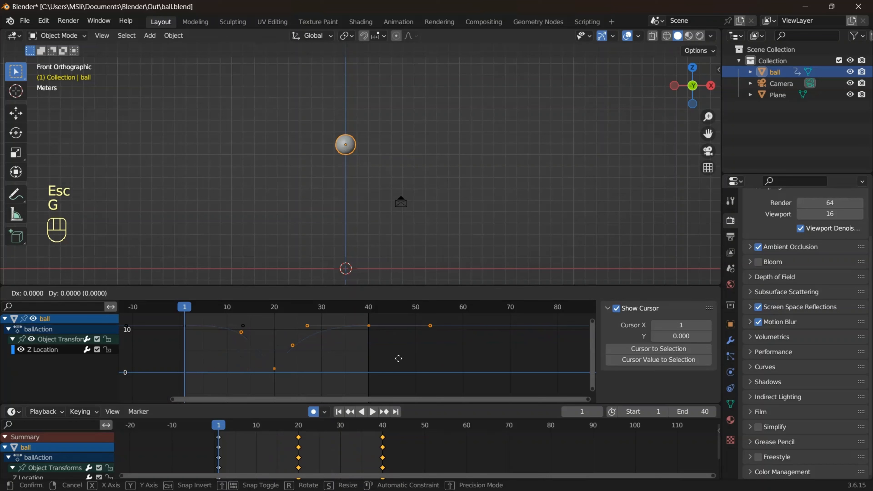
key(y)
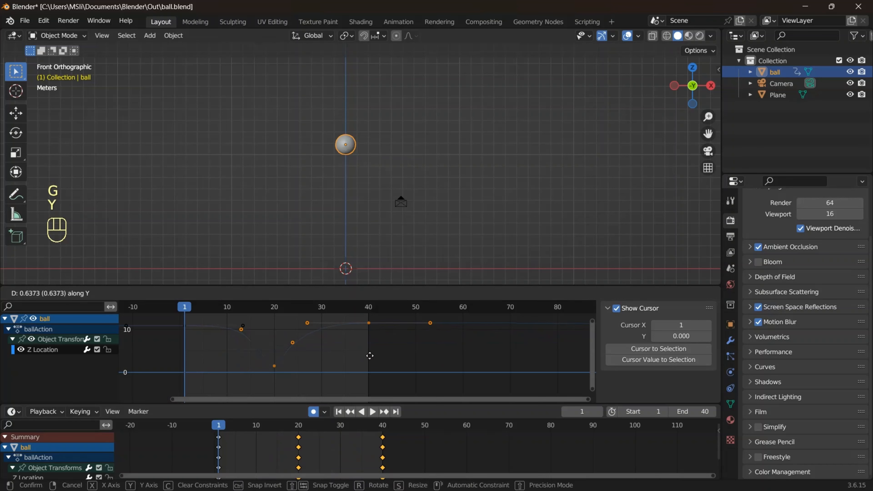
key(Escape)
Move the keyframes at frames 20 and 40 five frames earlier along X.
key(g)
key(x)
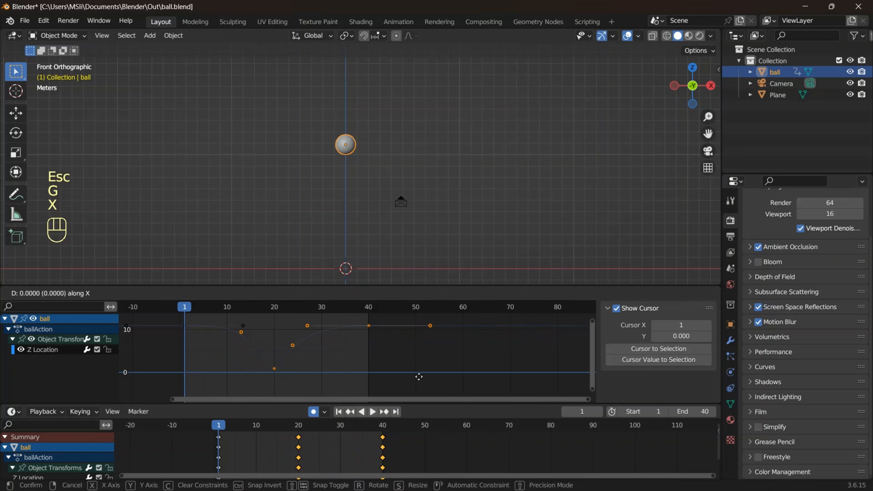
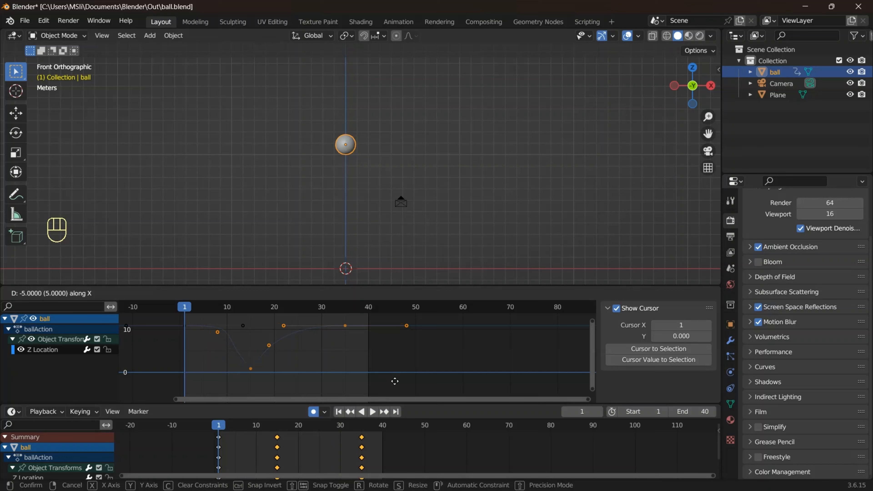
click(395, 382)
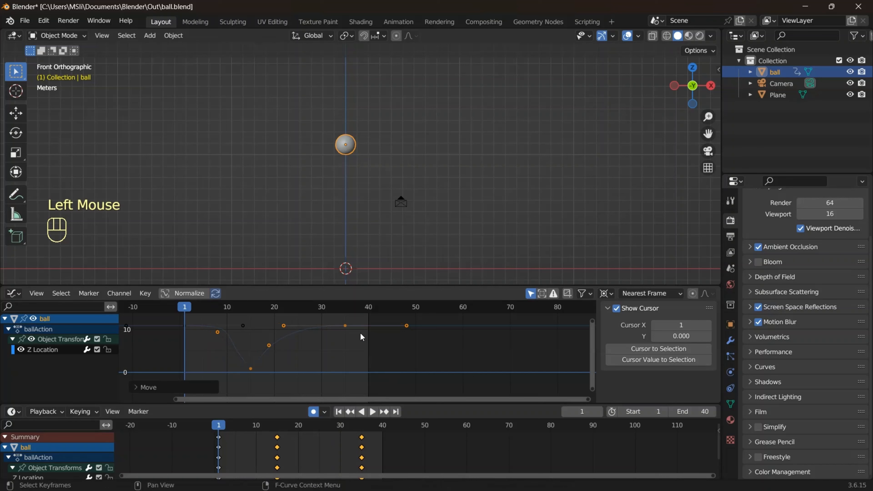
Lower the Z Location keyframe at frame 35 by 3 along Y, together with its handles.
double_click(329, 364)
drag(329, 322, 371, 351)
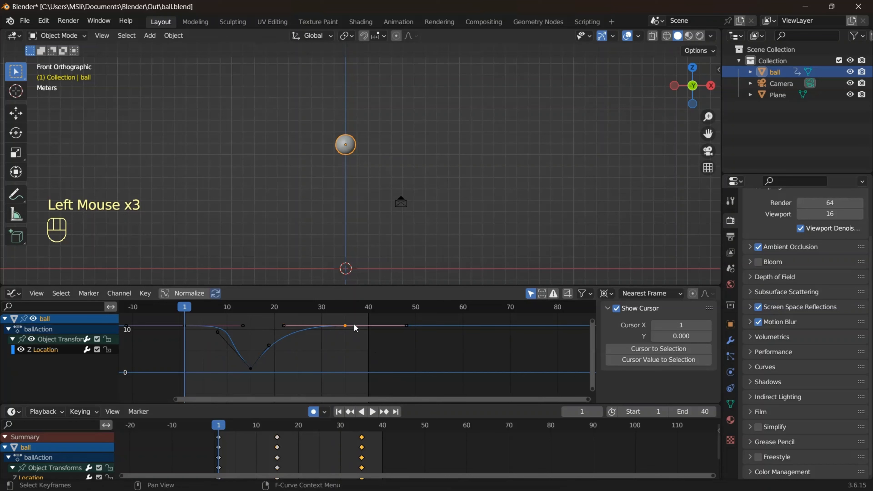
key(g)
key(y)
key(KP_Subtract)
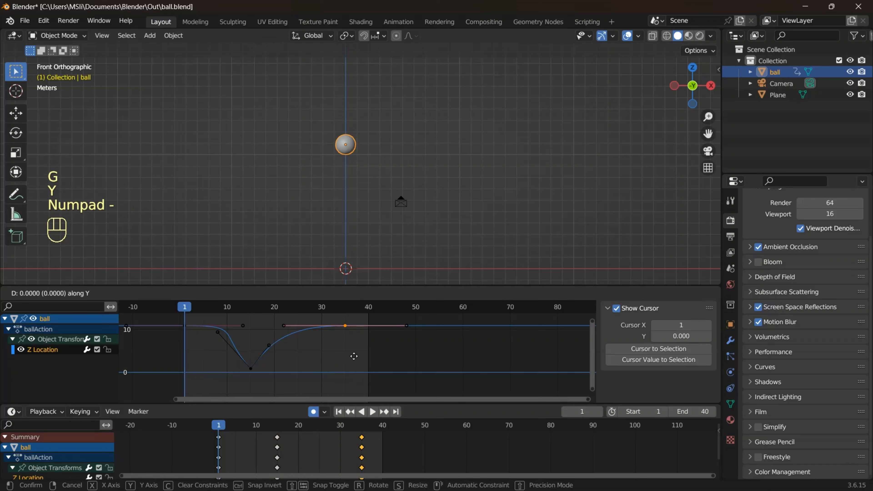
key(KP_3)
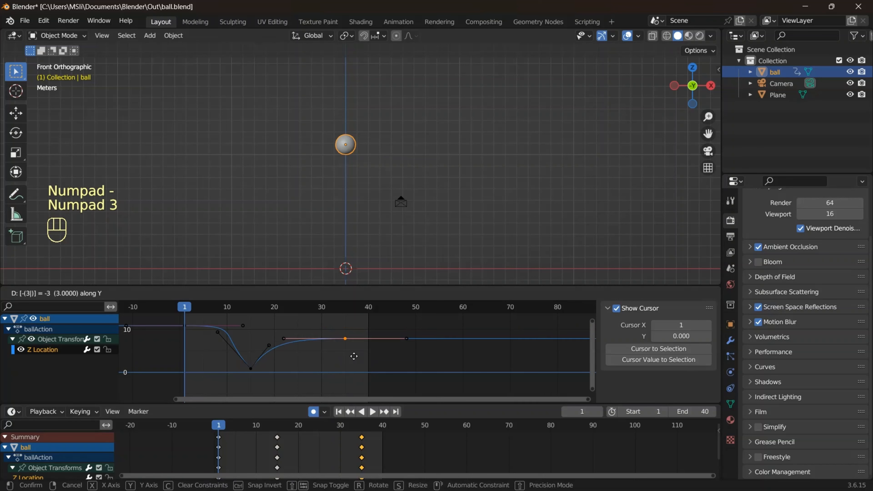
key(Return)
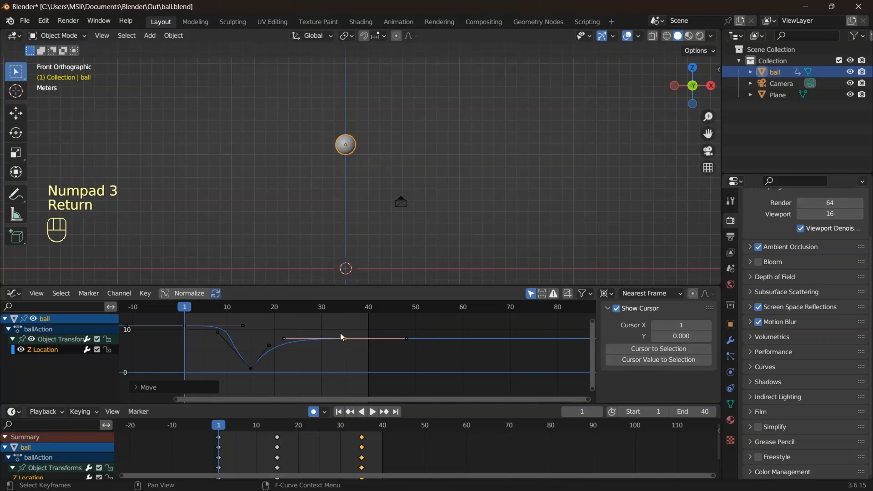
Move the last Z Location keyframe 10 frames earlier along X, to frame 25.
click(345, 338)
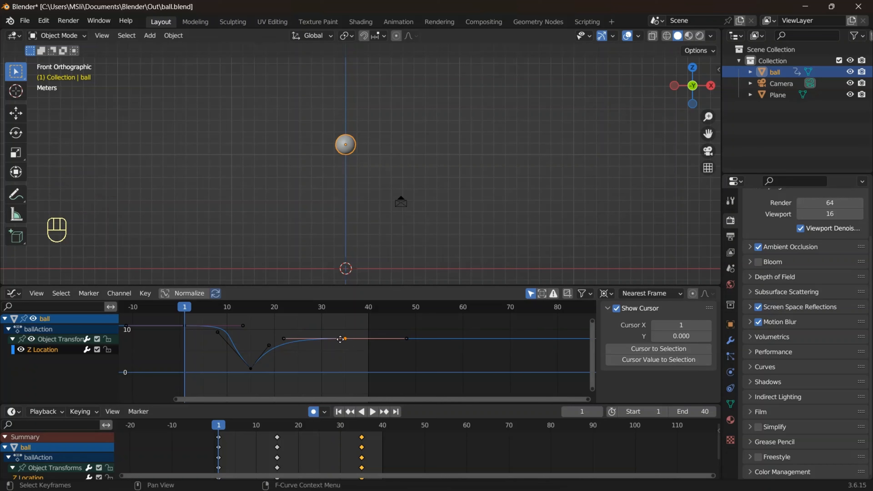
key(g)
key(x)
key(KP_Subtract)
key(KP_1)
key(KP_0)
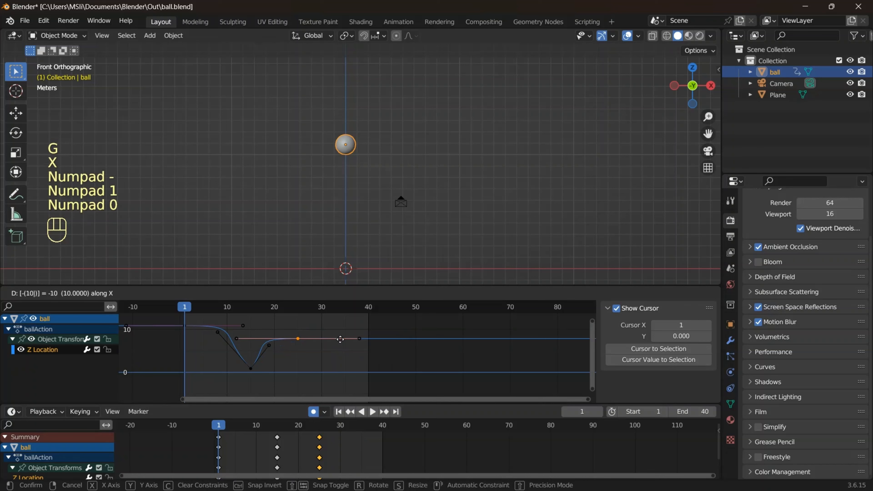
key(Return)
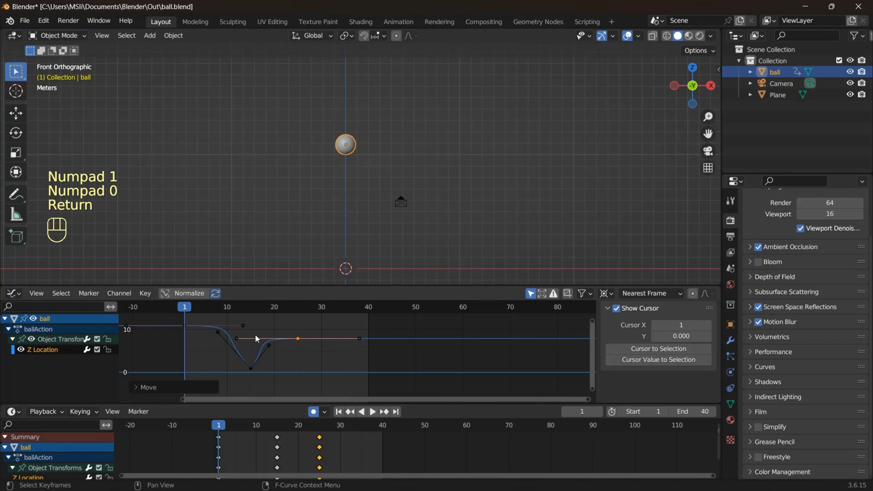
Set the pivot point to Individual Centers and scale the frame 25 keyframe's handles to about 0.59.
click(296, 340)
click(297, 339)
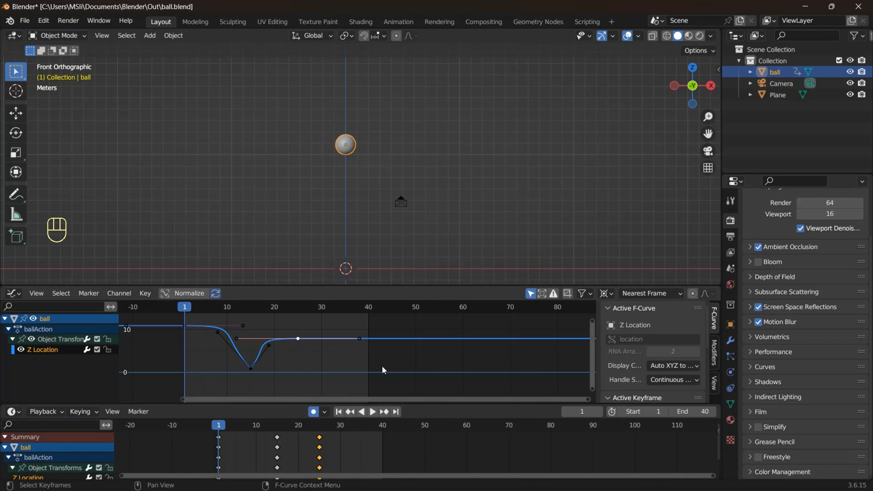
key(s)
key(Escape)
click(606, 293)
click(632, 332)
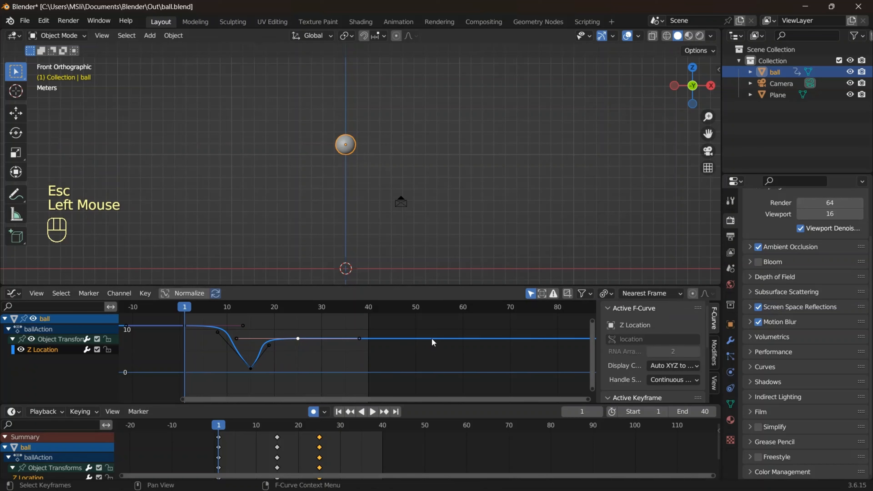
double_click(297, 330)
key(s)
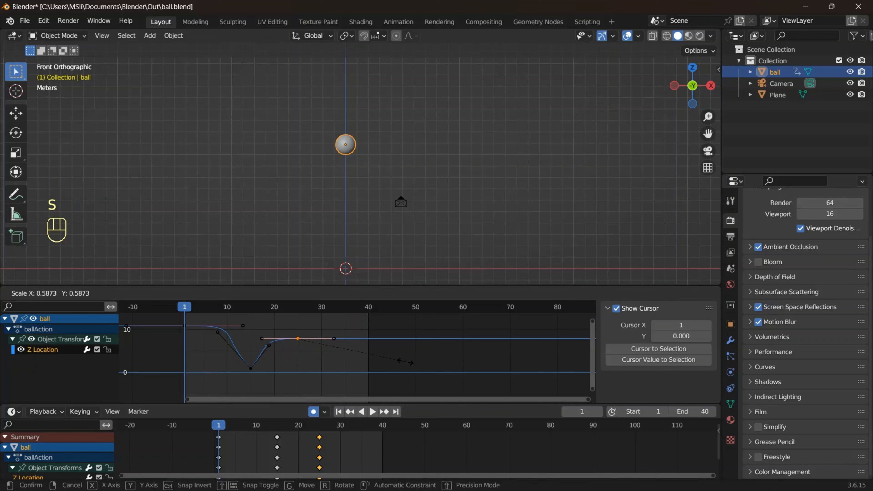
click(417, 362)
Lower the right handle of the Z Location keyframe at frame 15 to a value of about 4 and deselect everything.
double_click(269, 347)
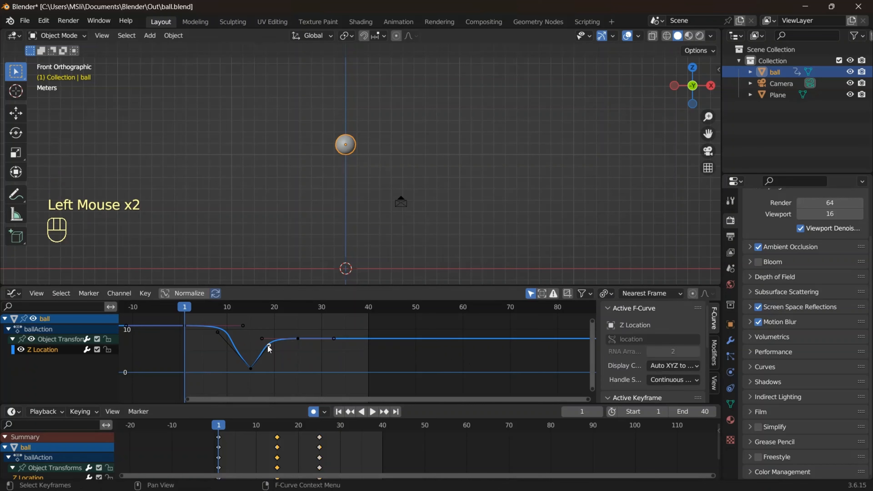
key(g)
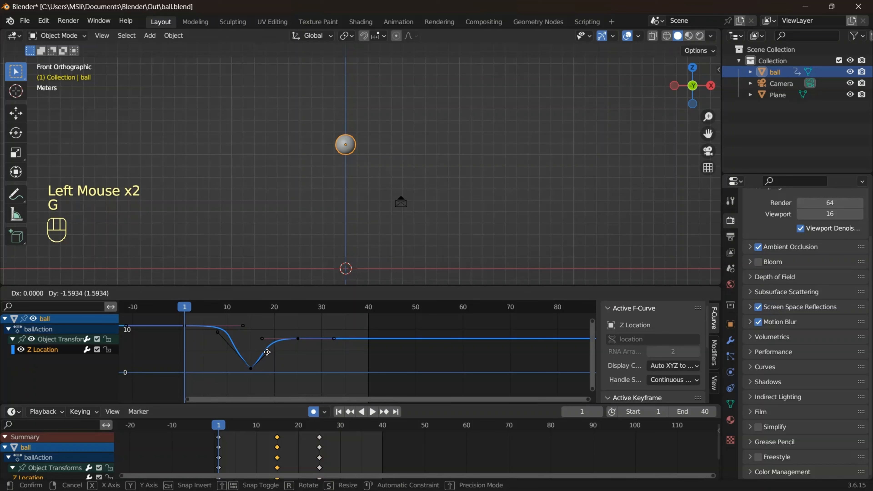
click(271, 355)
click(338, 362)
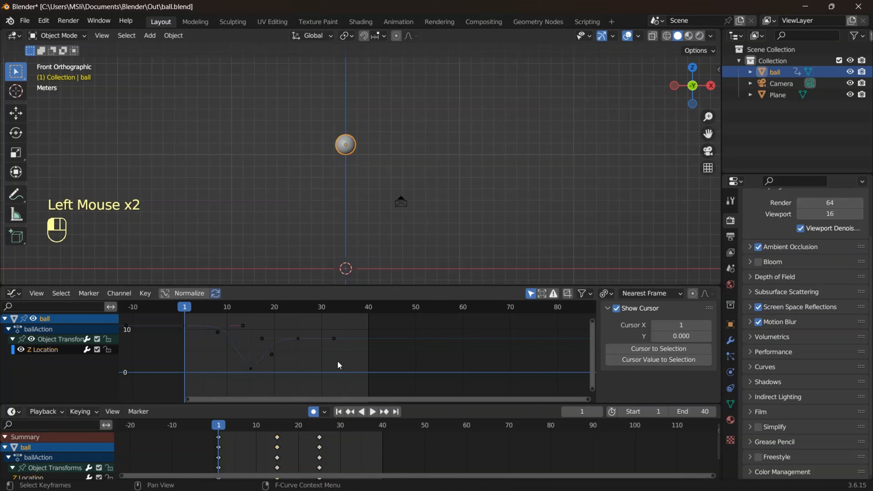
drag(276, 332, 359, 365)
click(363, 366)
Play the animation to check the drop and the lower rebound.
click(372, 411)
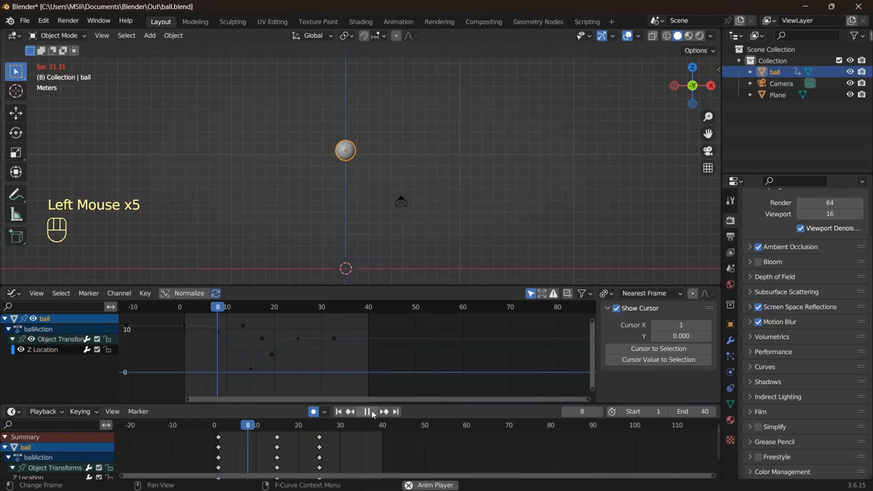
click(371, 412)
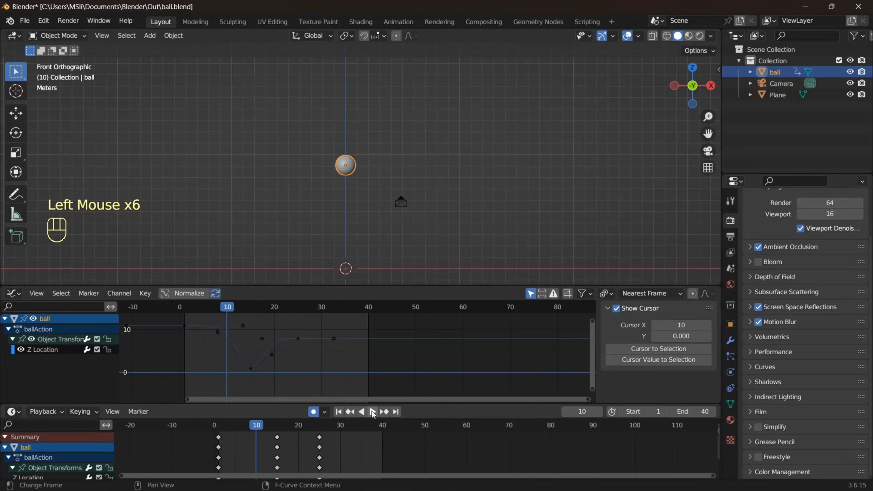
click(372, 412)
click(372, 412)
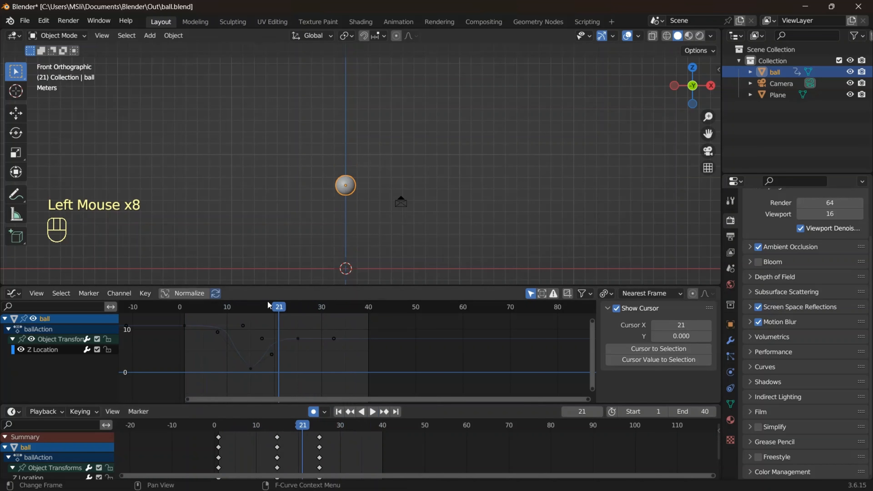
At frame 1, sketch a freehand annotation of the ball's drop followed by two shrinking bounces, and undo the stroke.
mouse_move(267, 309)
mouse_down()
mouse_move(299, 309)
mouse_move(185, 310)
mouse_up()
click(189, 311)
key(ctrl+z)
mouse_move(349, 176)
mouse_down()
mouse_move(348, 261)
mouse_move(385, 230)
mouse_move(406, 229)
mouse_move(421, 261)
mouse_move(447, 251)
mouse_move(485, 263)
mouse_up()
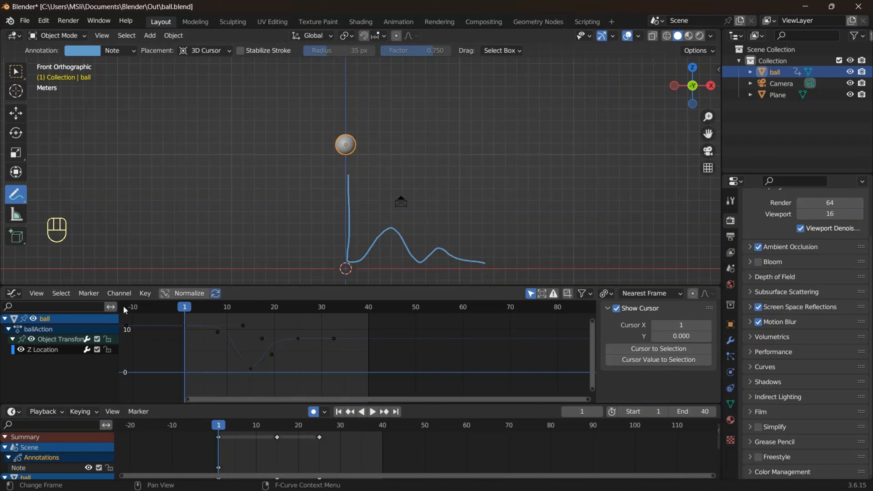
key(ctrl+z)
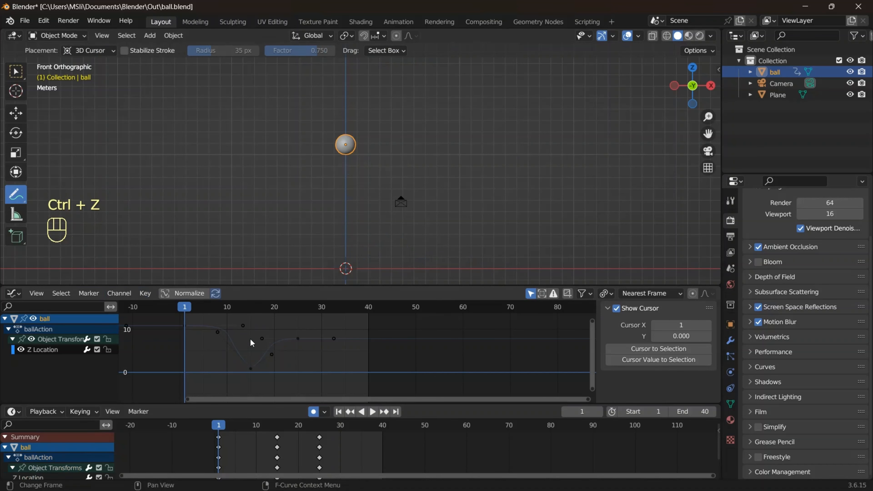
With the current frame set to 15, duplicate the ground-contact Z Location keyframe there, move the copy along X to frame 30, and deselect everything.
click(297, 339)
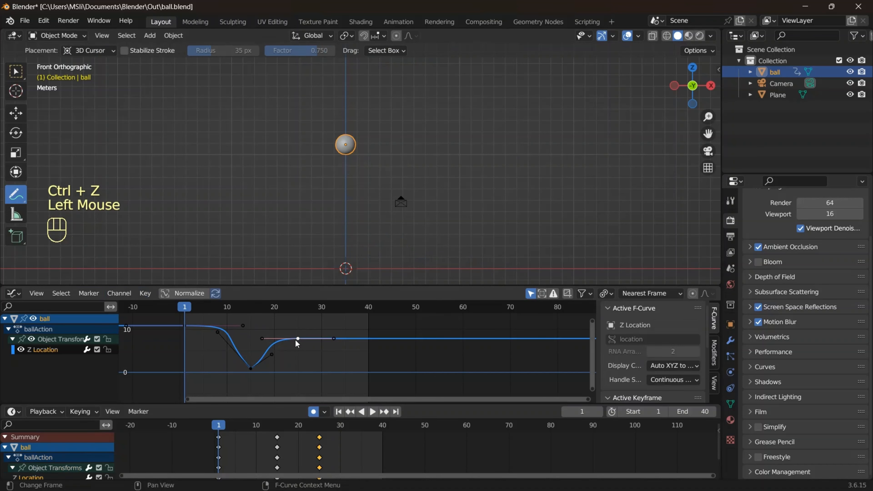
click(252, 370)
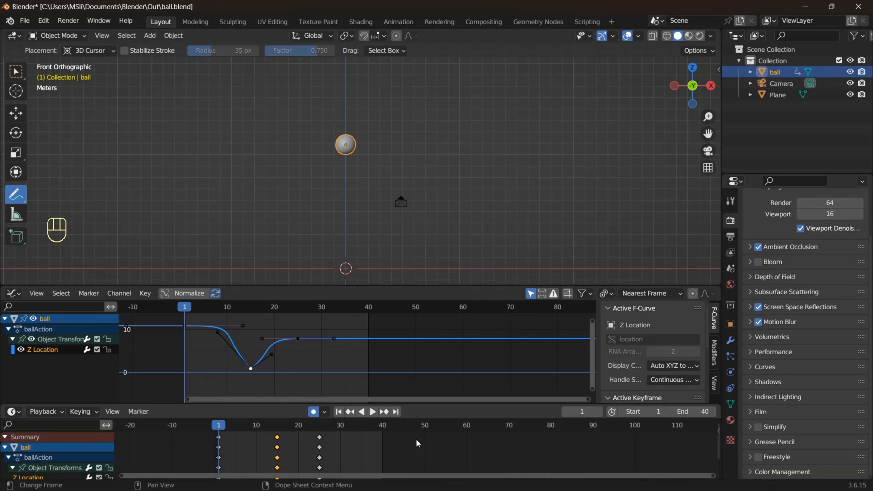
mouse_move(397, 475)
mouse_down()
mouse_move(430, 477)
mouse_move(431, 485)
mouse_up()
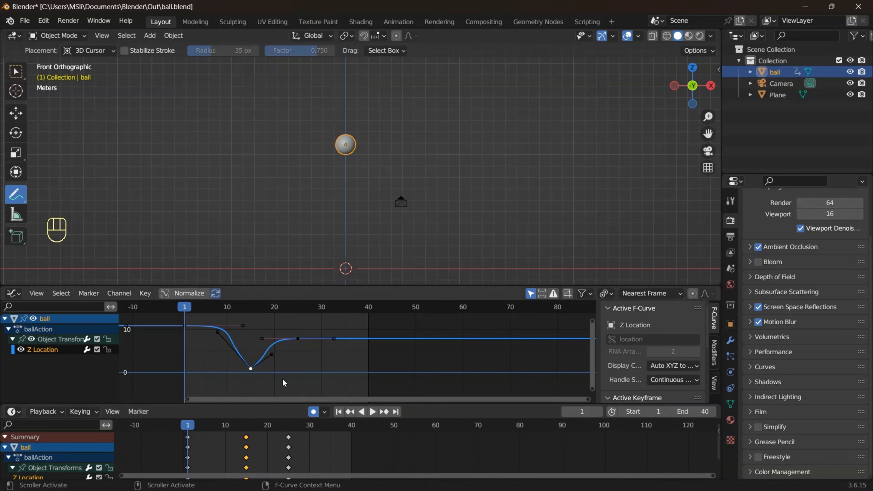
click(251, 309)
key(ctrl+z)
key(ctrl+z)
key(ctrl+z)
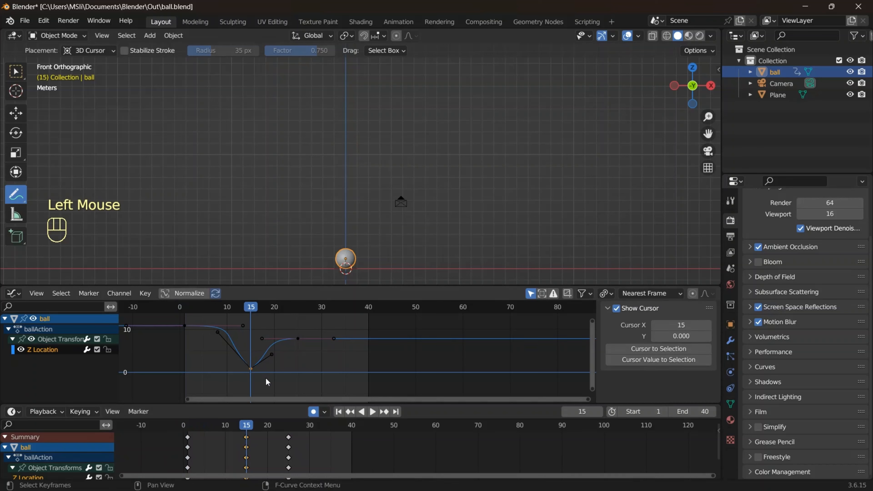
shift+click(266, 378)
key(shift+d)
key(g)
key(x)
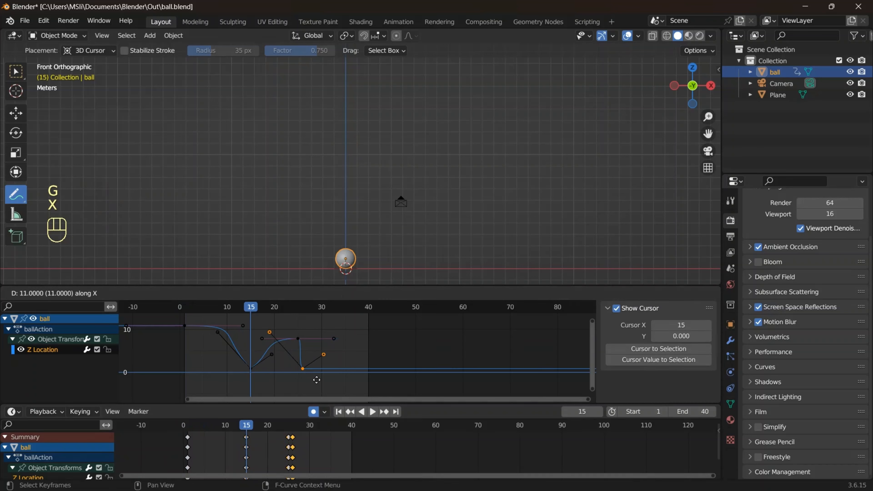
click(338, 386)
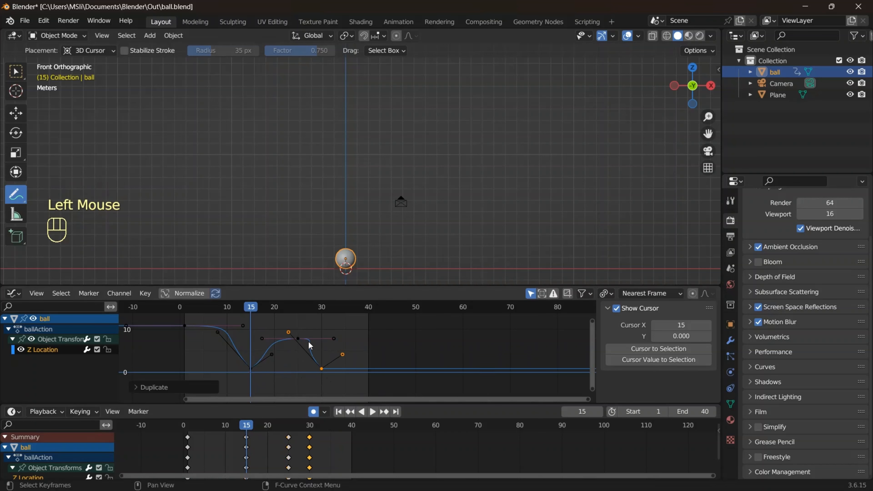
click(309, 342)
click(314, 359)
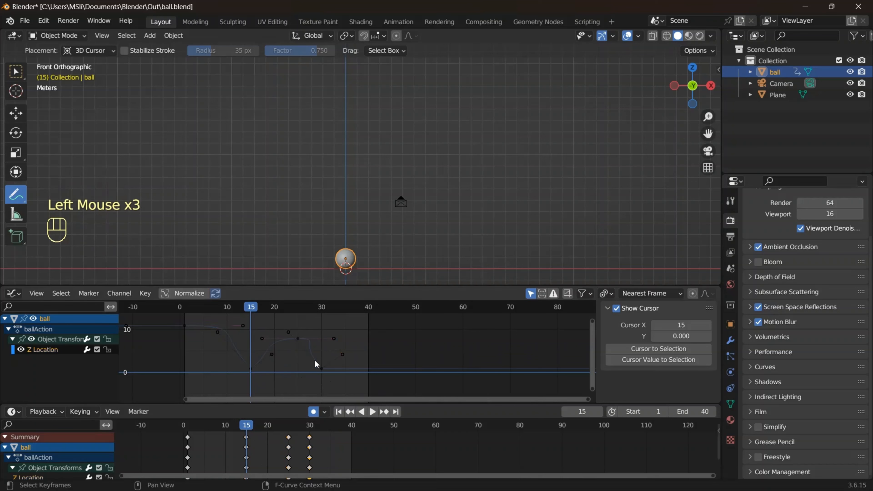
Move the incoming handle of the Z Location curve's frame 30 keyframe 5 frames later and about 2.9 units down.
click(61, 350)
click(290, 334)
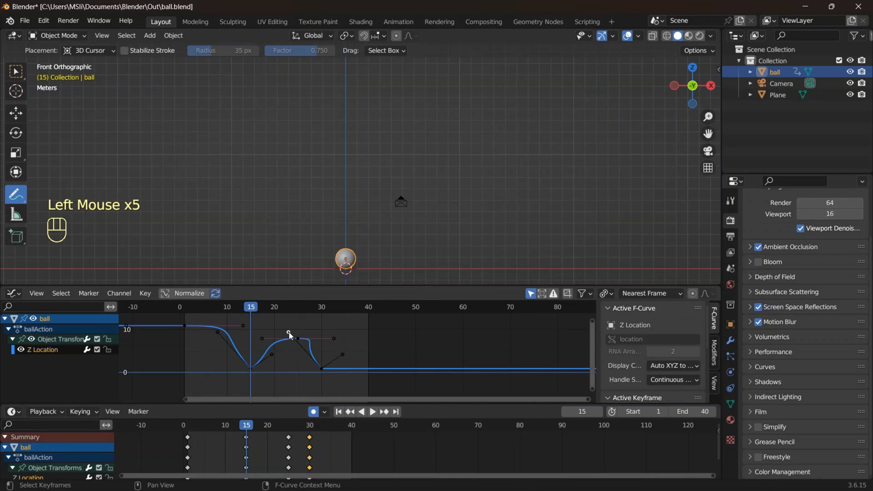
key(g)
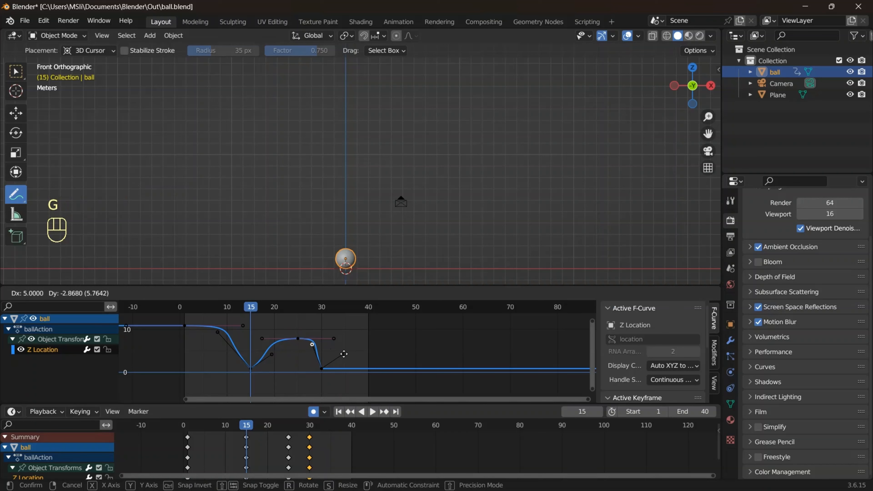
click(343, 355)
Scale the handles of the second peak's keyframe at frame 25 to about 0.76.
click(300, 339)
click(298, 339)
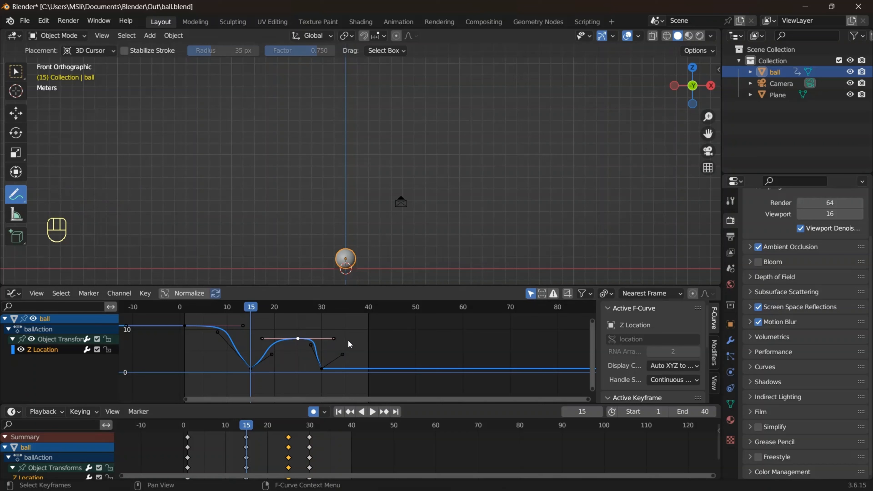
key(s)
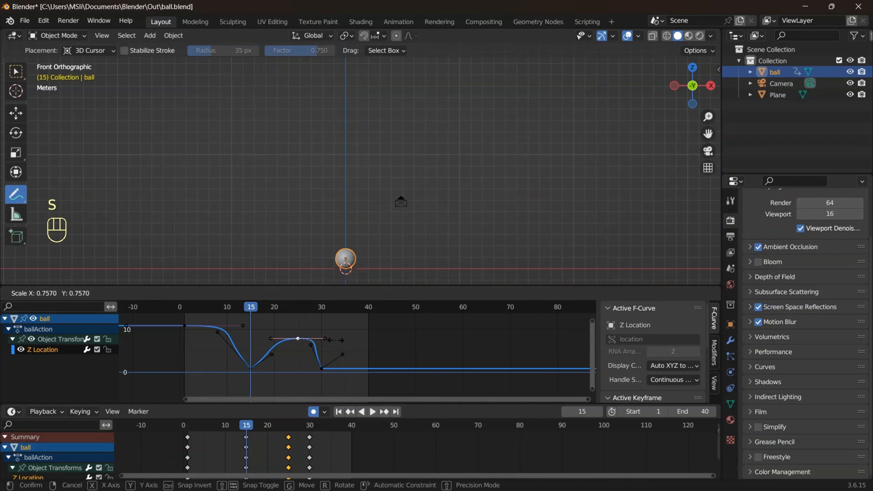
click(336, 339)
key(g)
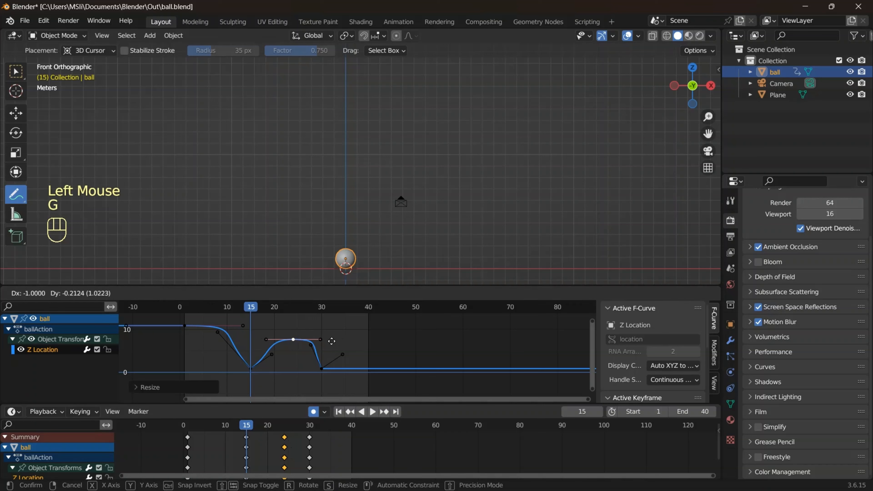
key(x)
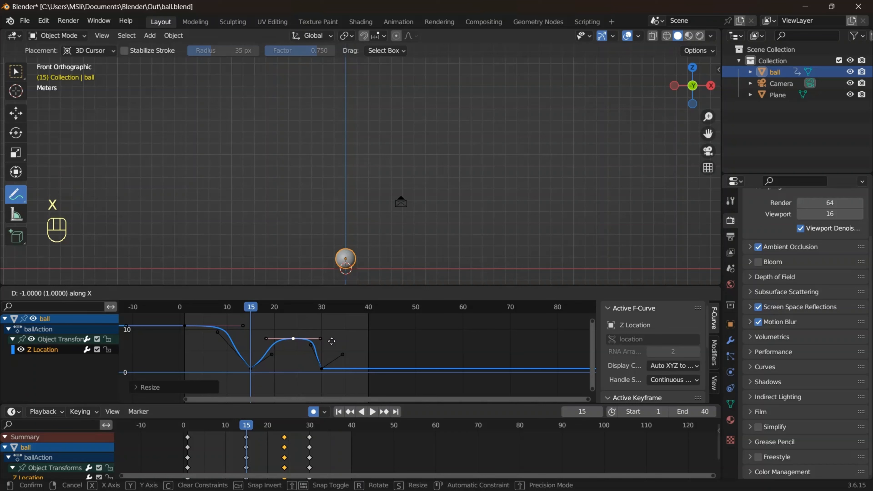
key(Escape)
Move the second peak's keyframe one frame earlier along X, to frame 24.
key(g)
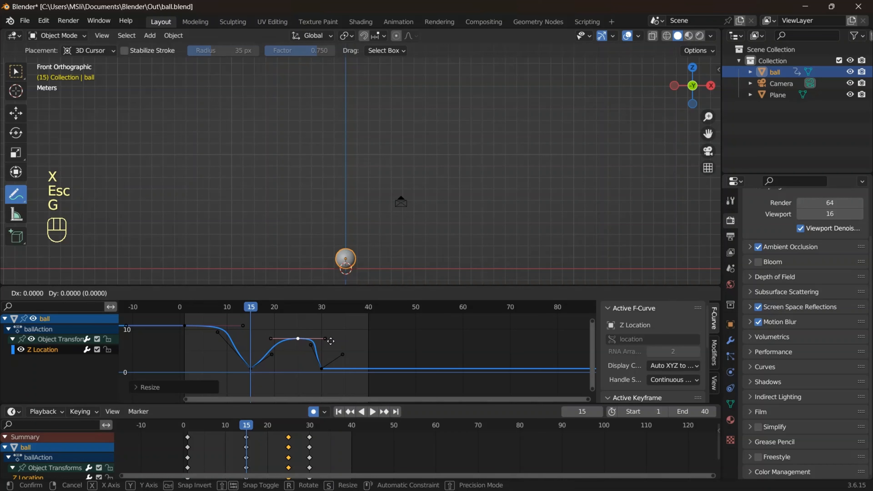
key(x)
click(325, 341)
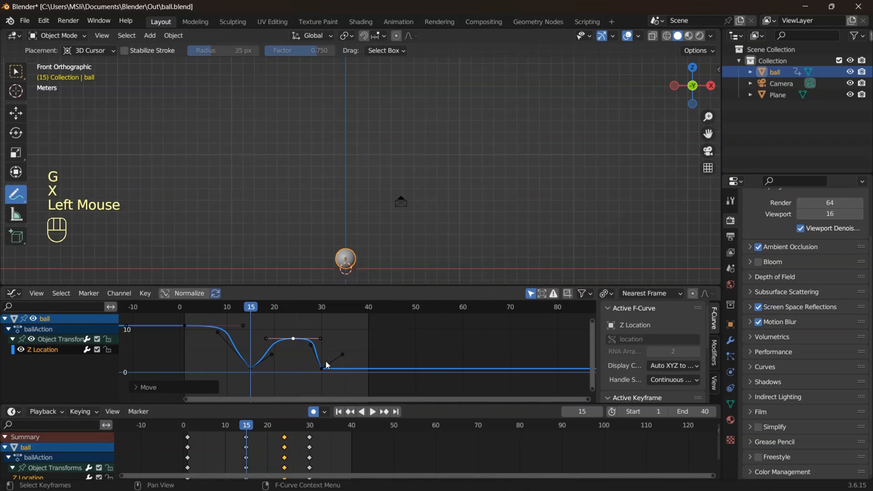
Shift the incoming handle of the frame 30 keyframe another frame later and about 0.7 units down.
click(311, 346)
click(311, 347)
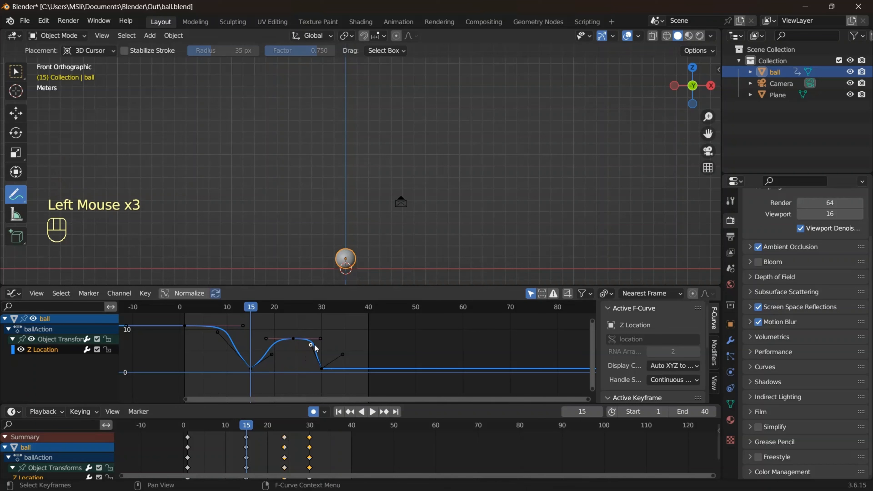
key(g)
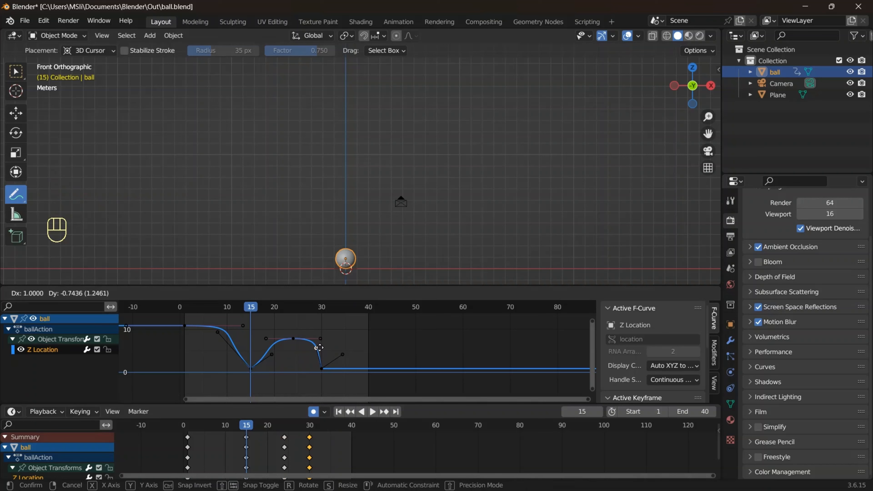
click(319, 348)
Move the incoming handle of the frame 15 keyframe about one frame later to steepen the first fall.
click(218, 332)
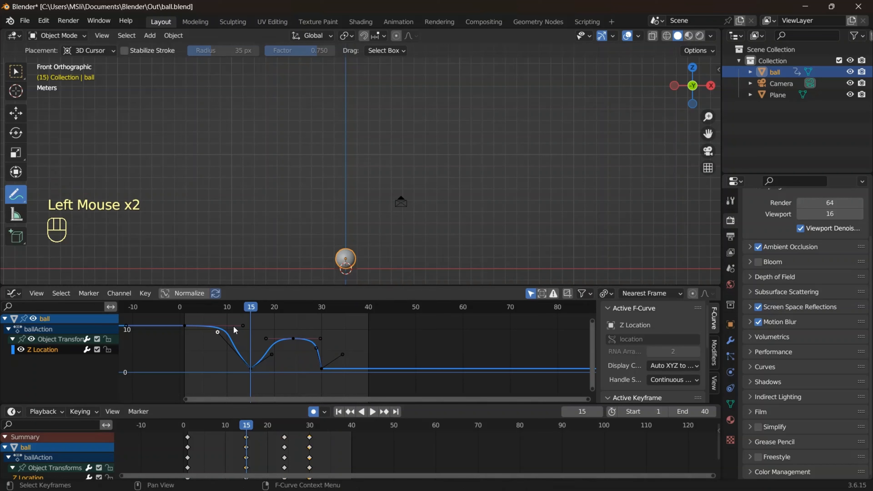
key(g)
click(240, 329)
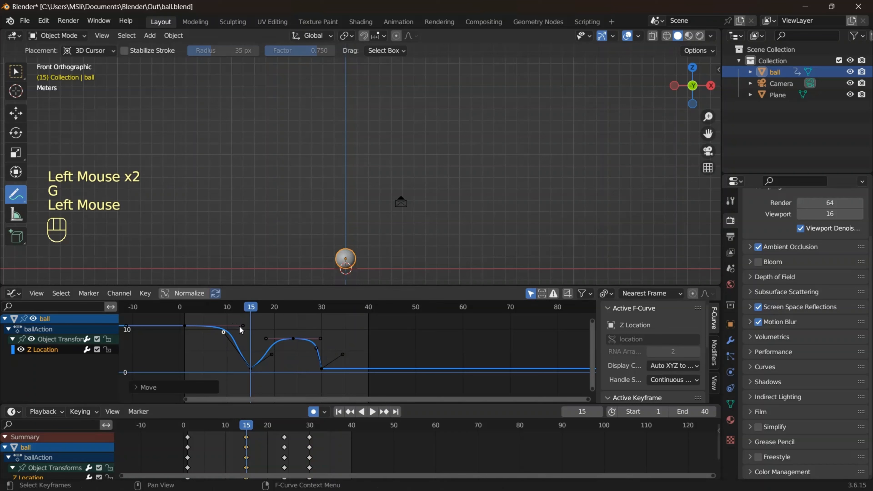
Play the animation from its start to check the timing of the ball's bounce, and stop playback.
click(341, 364)
click(315, 348)
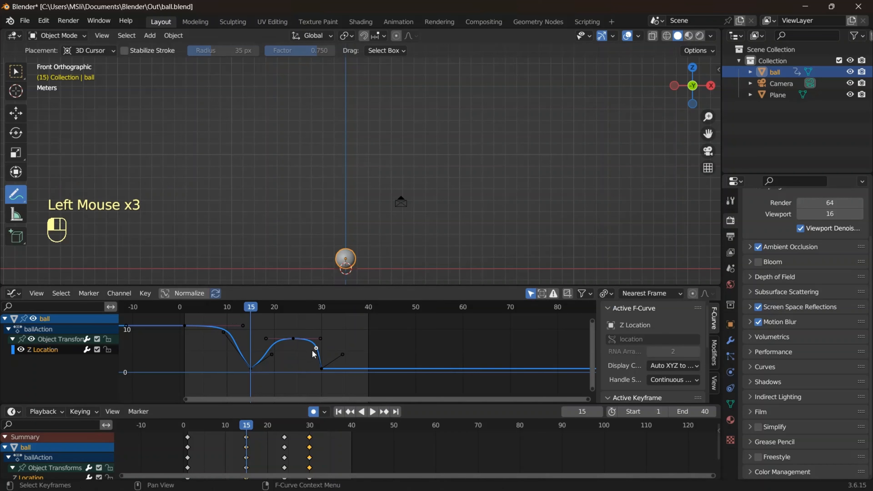
click(294, 338)
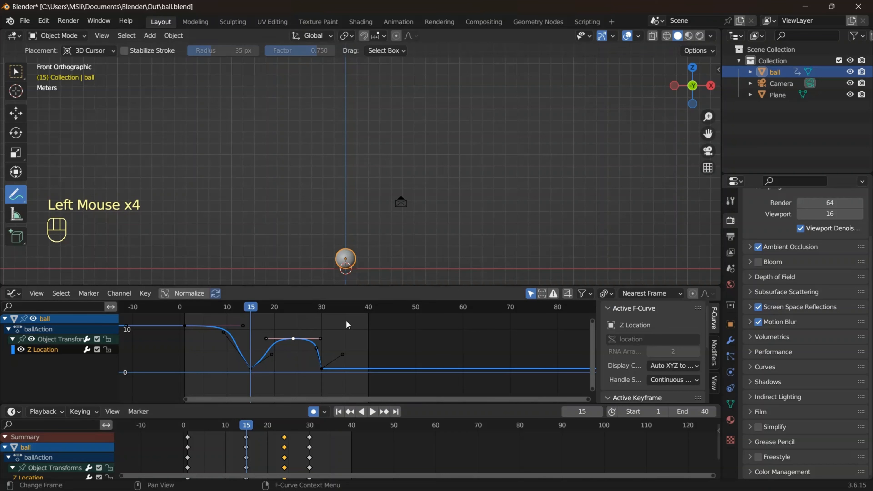
key(space)
drag(348, 318, 157, 341)
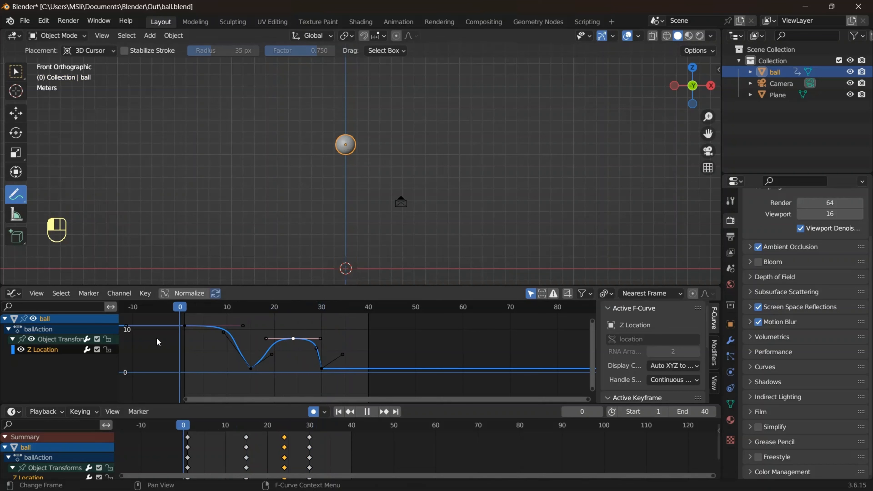
click(341, 413)
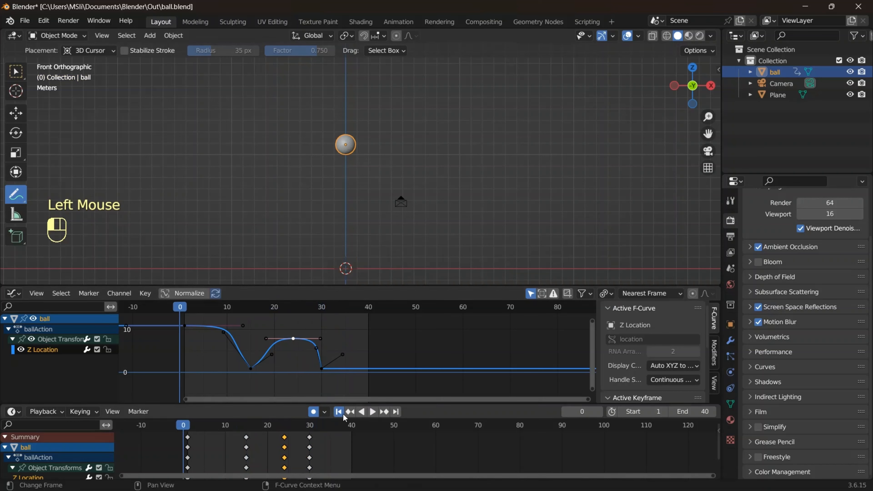
click(371, 414)
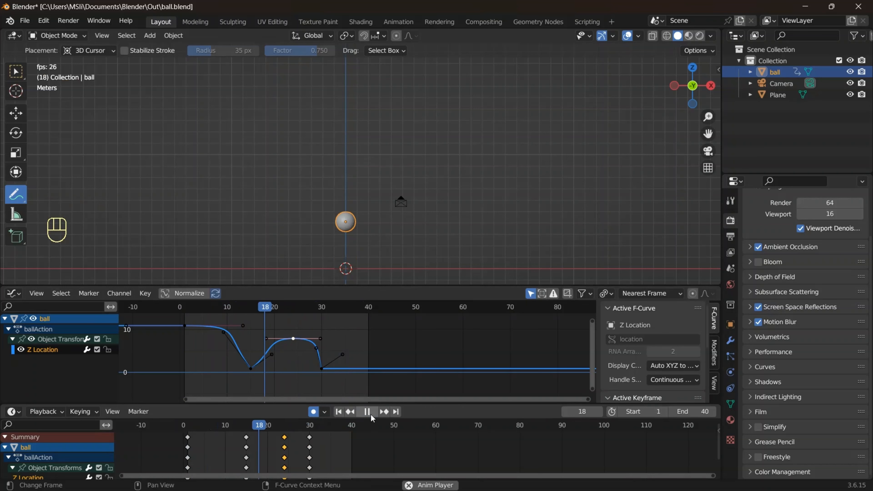
click(370, 414)
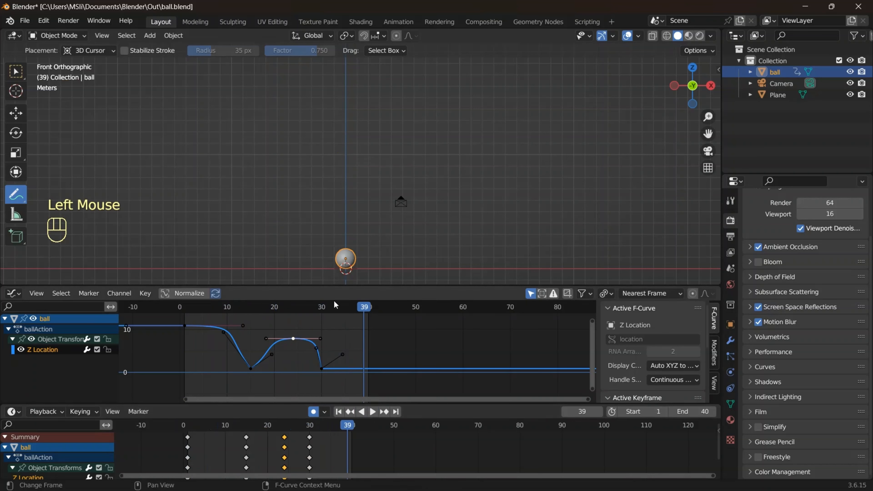
drag(350, 307, 345, 308)
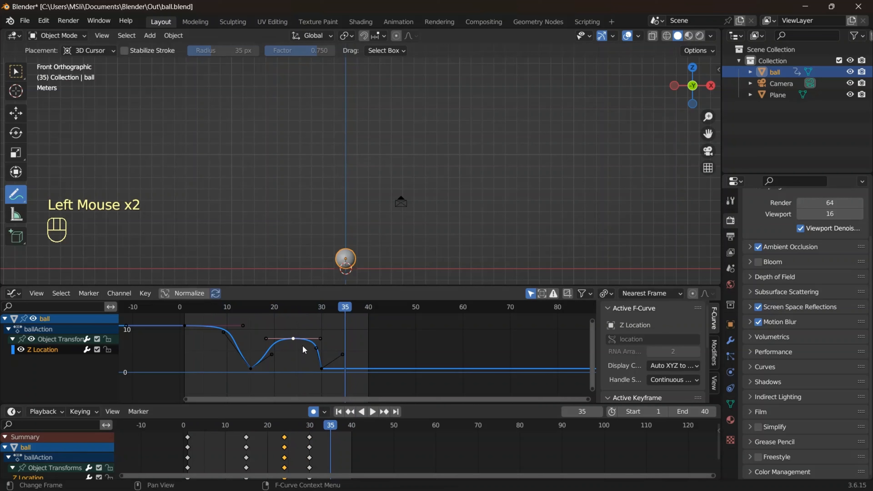
click(322, 369)
drag(286, 327, 304, 349)
drag(312, 426, 330, 441)
key(ctrl+z)
key(ctrl+z)
key(ctrl+z)
key(ctrl+z)
key(ctrl+z)
key(ctrl+z)
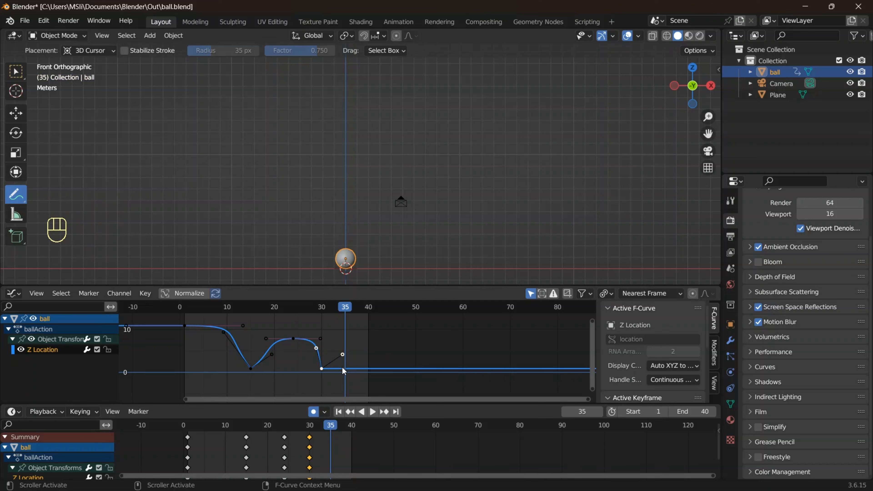
Insert a keyframe at frame 35 on the selected Z Location channel and raise it along Y to about 5.
click(344, 309)
key(i)
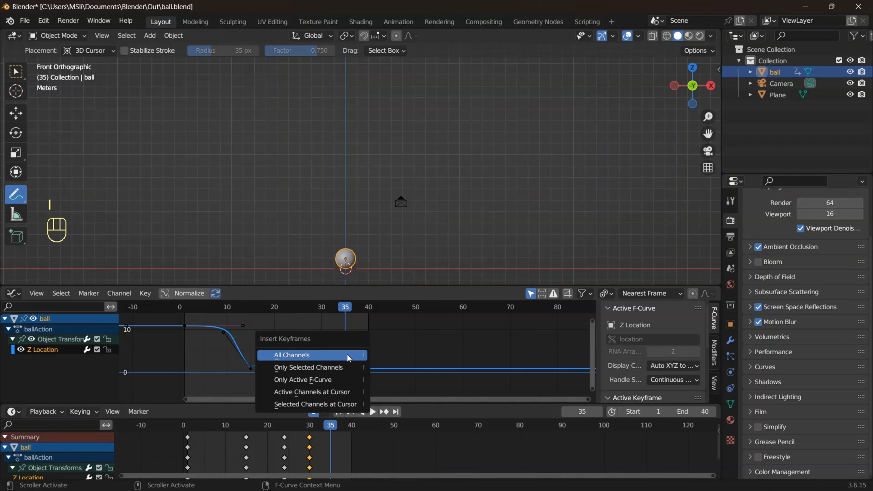
click(346, 368)
click(347, 370)
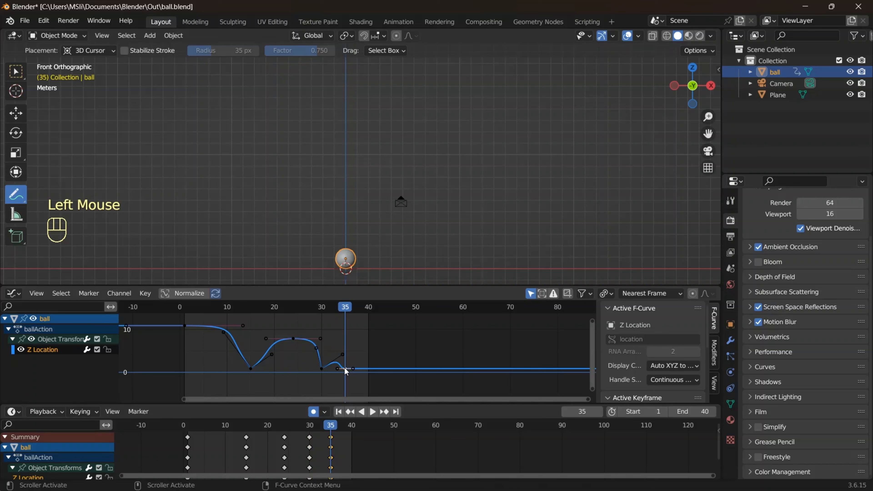
key(g)
key(y)
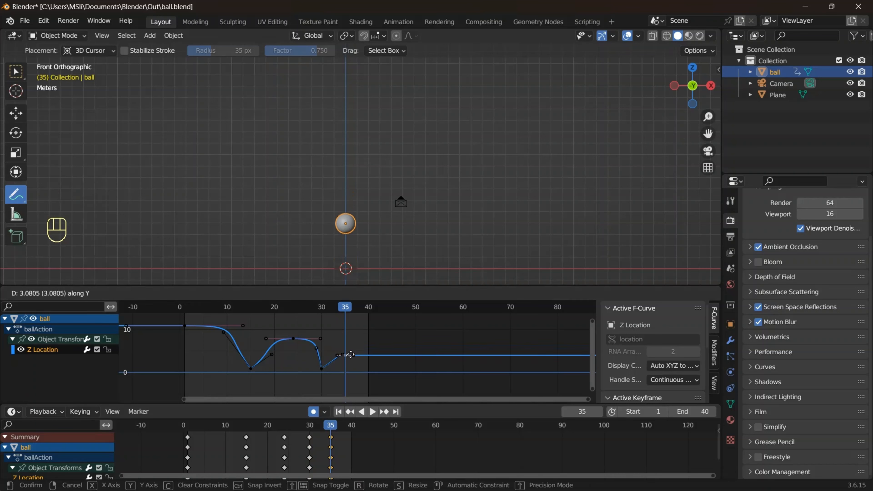
click(352, 352)
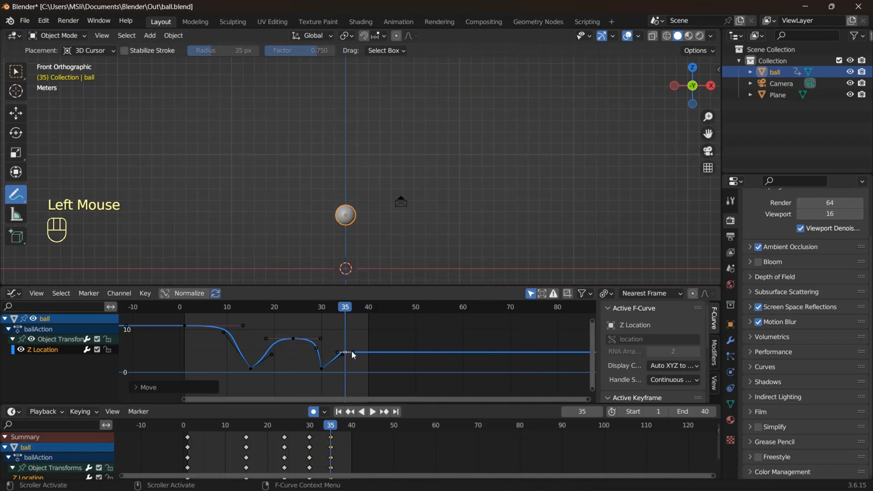
Duplicate the ground-contact keyframe at frame 30 and place the copy at frame 40.
click(315, 369)
drag(315, 369, 328, 374)
key(shift+d)
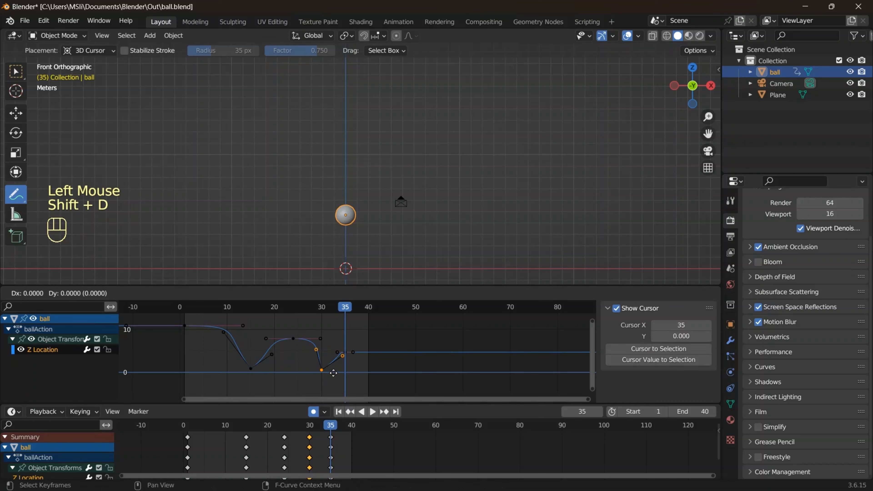
click(376, 378)
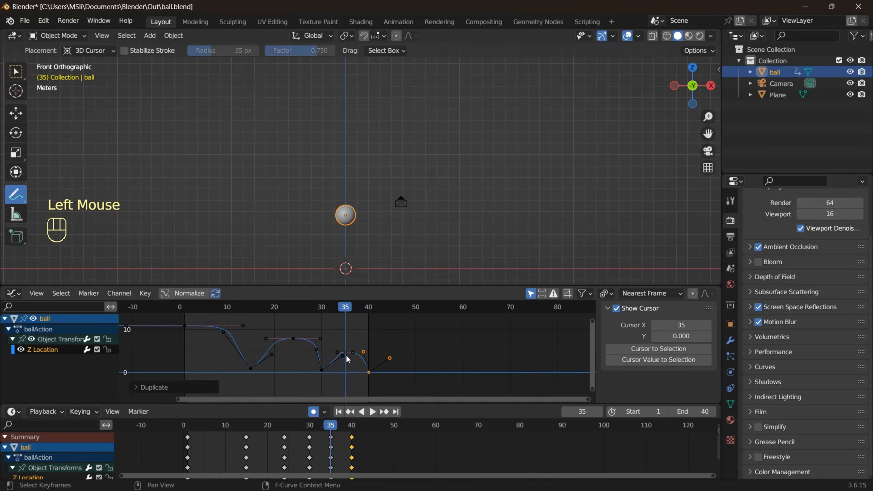
Flatten the outgoing handle of the frame 40 keyframe by moving it one frame later and about 3.3 units down.
click(374, 371)
click(361, 371)
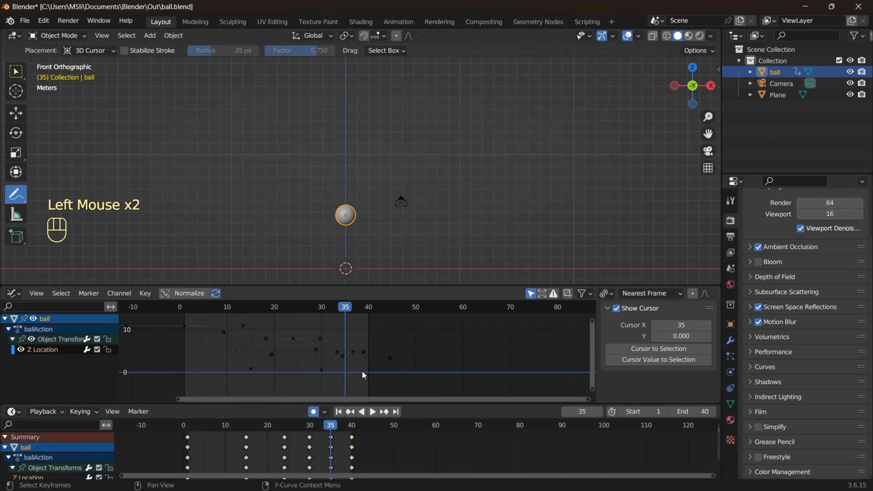
click(368, 372)
click(384, 356)
click(388, 359)
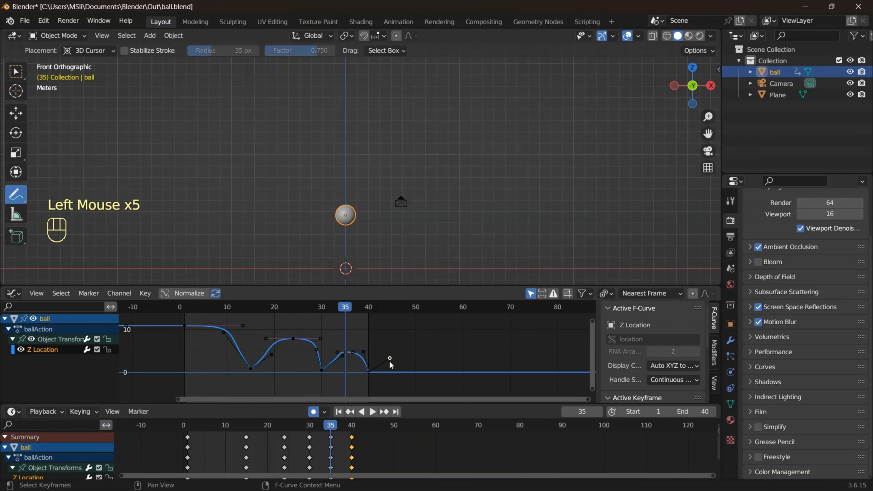
key(g)
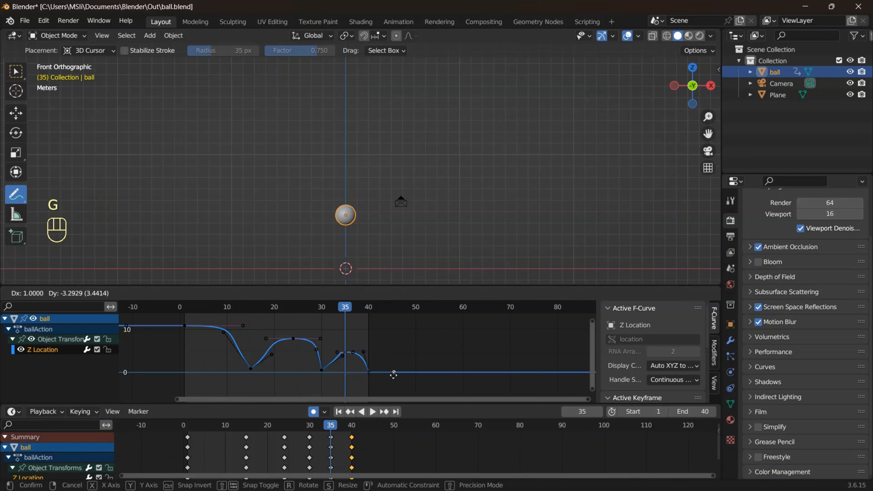
click(394, 373)
Lower the incoming handle of the frame 40 keyframe by about 2 units to shape the third fall.
click(363, 358)
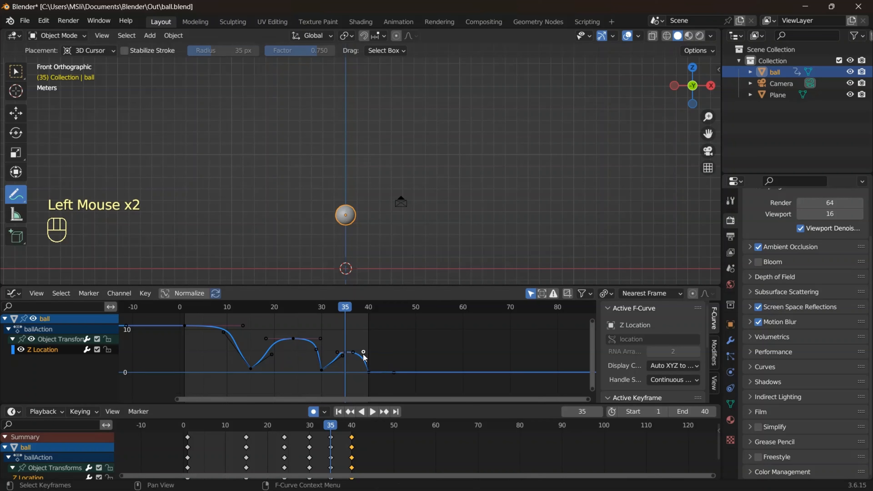
key(g)
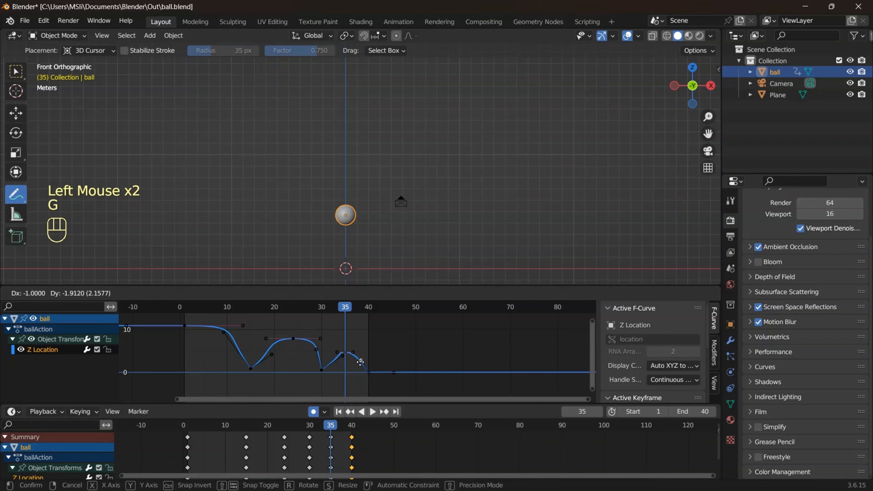
click(366, 363)
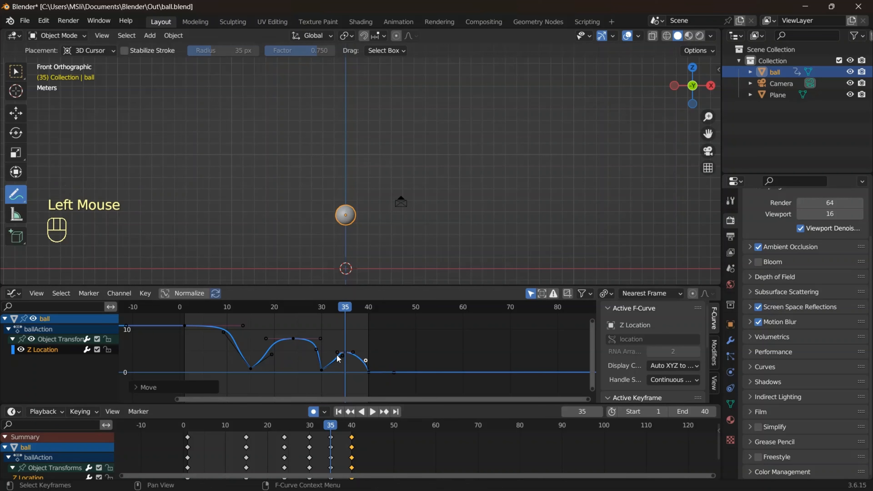
Move the outgoing handle of the frame 30 keyframe one frame earlier and about 2 units down.
click(344, 358)
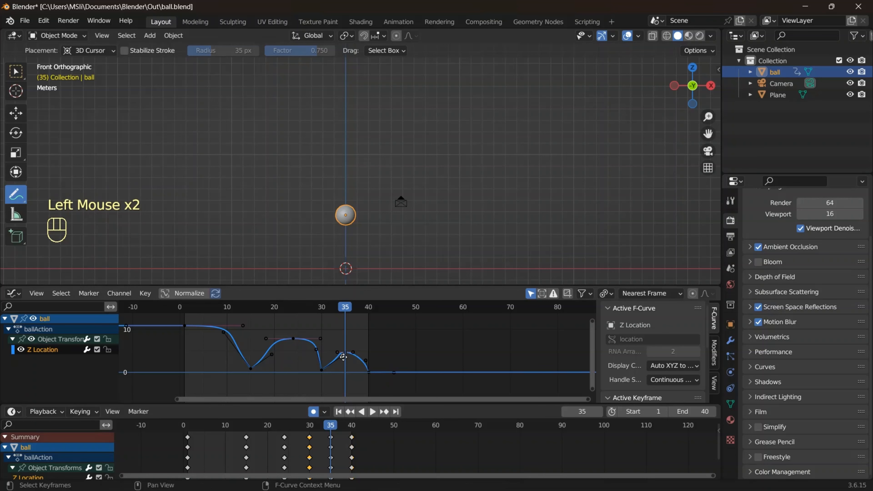
key(g)
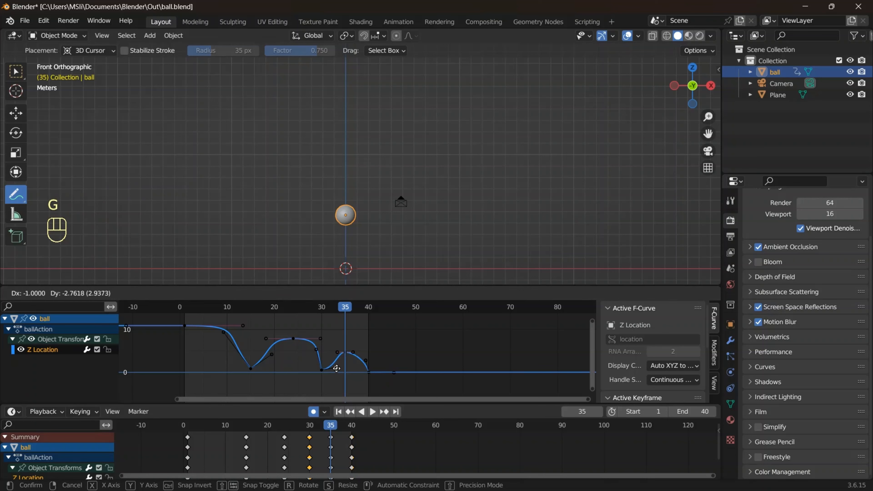
click(353, 354)
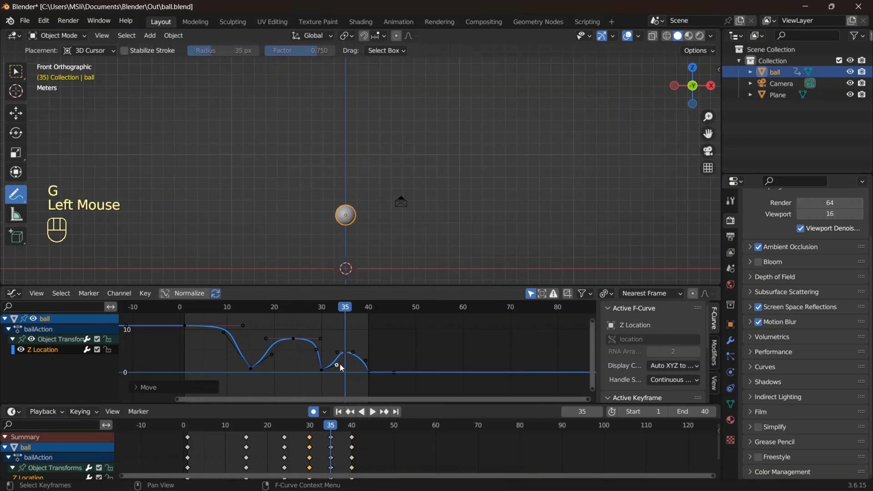
Widen both handles of the frame 35 peak keyframe by scaling them to about 1.7 times their length.
click(354, 354)
click(331, 351)
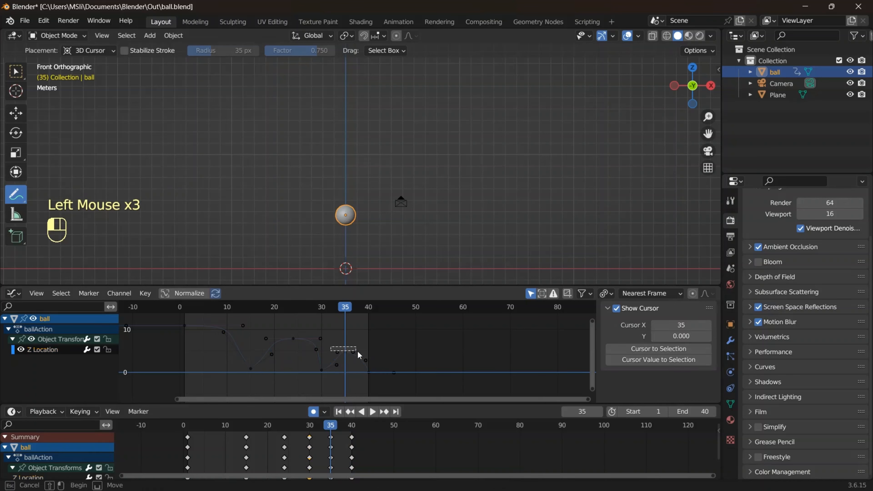
scroll(368, 359, up, 2)
shift+middle_drag(369, 359, 467, 367)
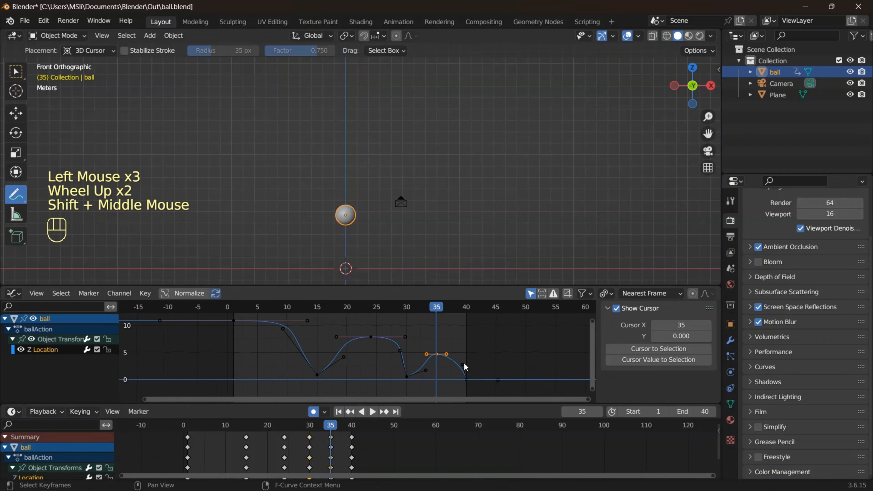
scroll(467, 367, up, 2)
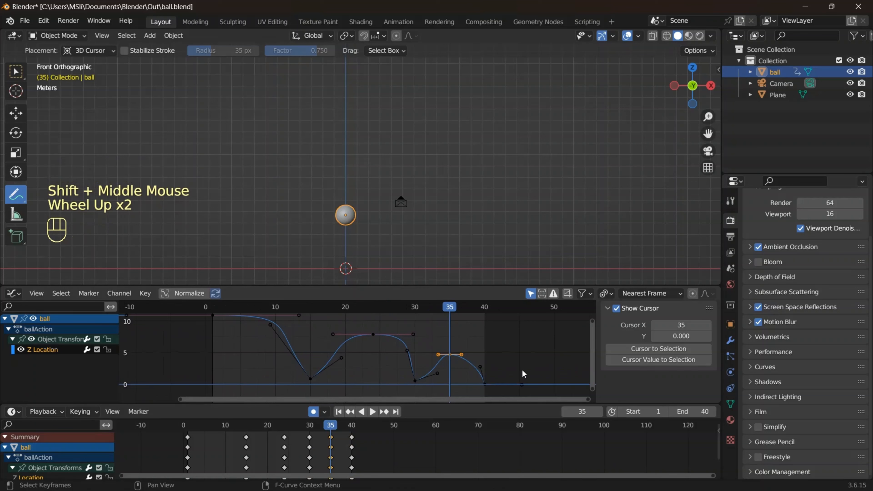
key(s)
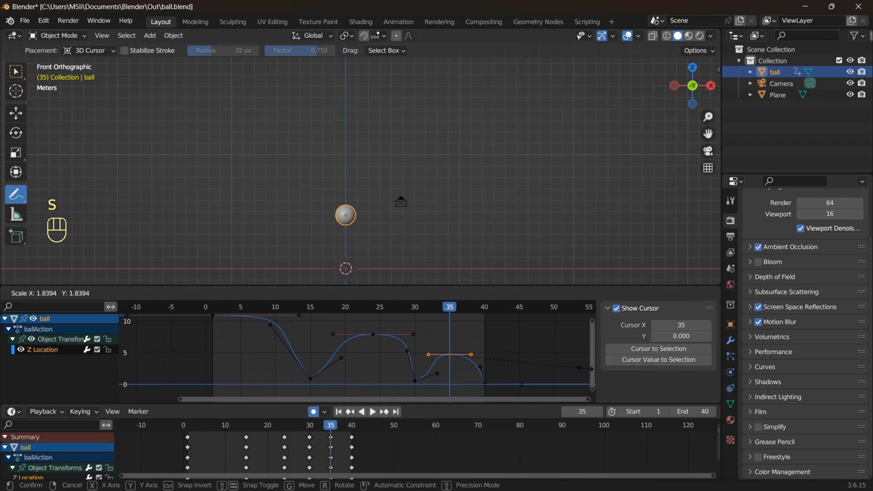
click(566, 379)
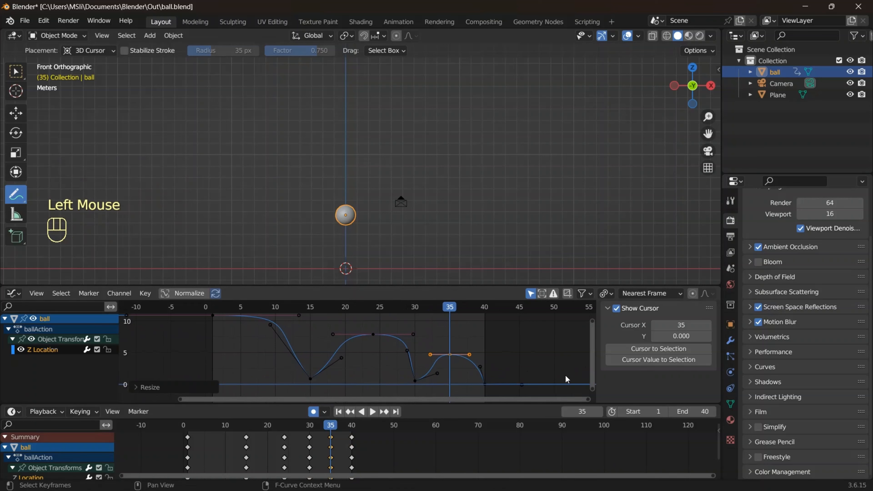
Move the outgoing handle of the frame 30 keyframe one frame earlier and about 1.4 units up.
click(438, 373)
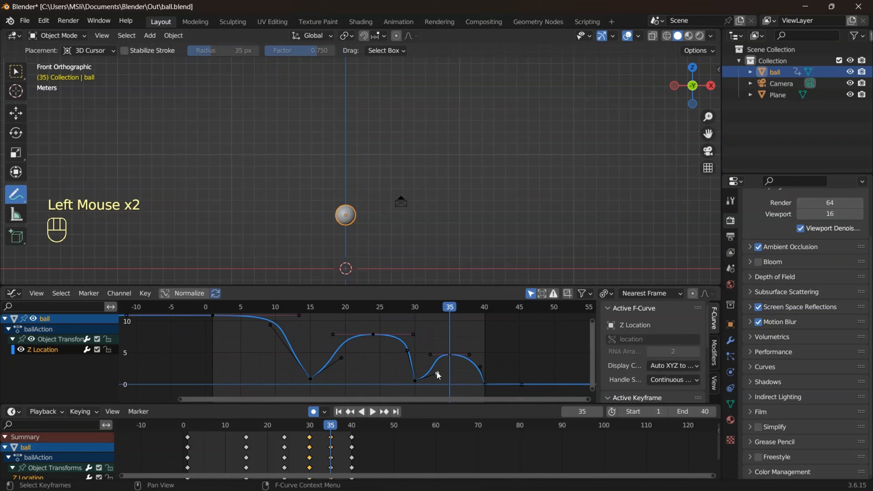
key(g)
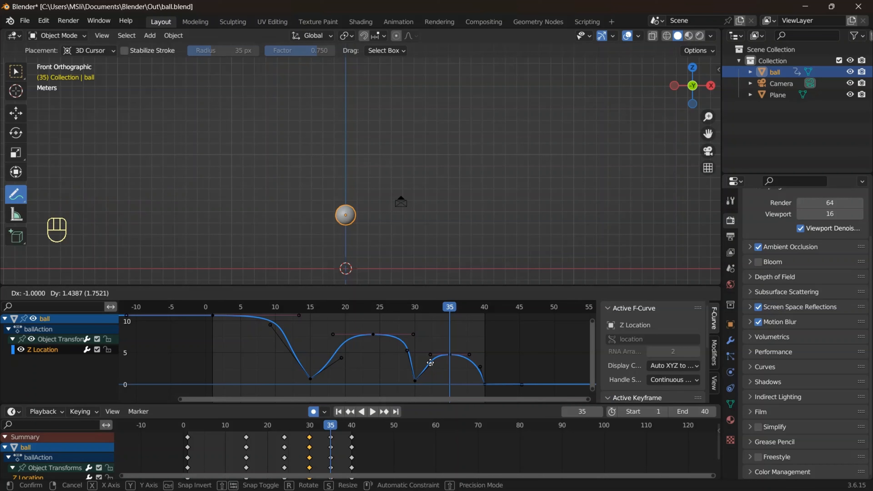
click(431, 363)
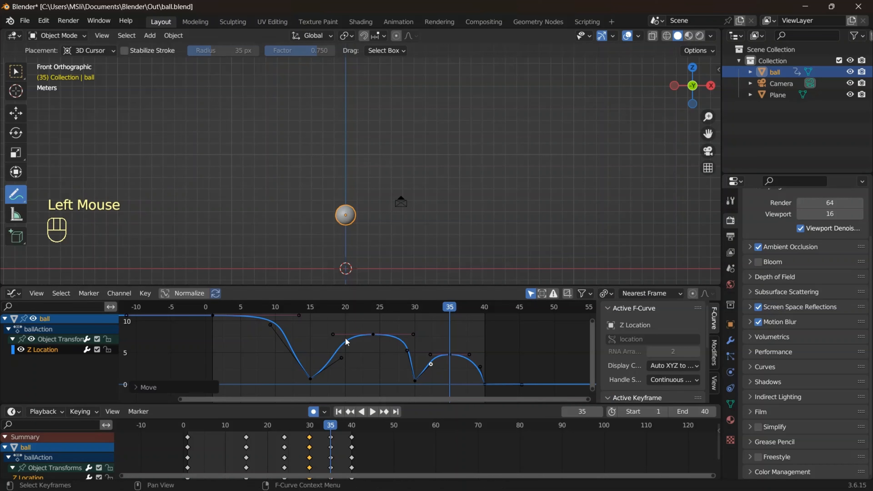
Move the outgoing handle of the frame 15 keyframe slightly earlier and up to steepen the first rebound.
click(337, 357)
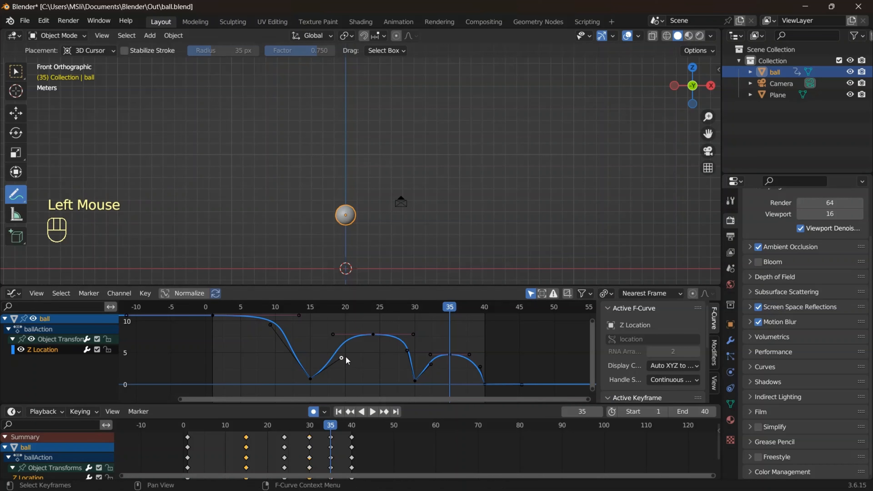
key(g)
click(332, 355)
Select both handles of the frame 24 peak keyframe and scale them slightly narrower.
click(332, 334)
shift+click(412, 334)
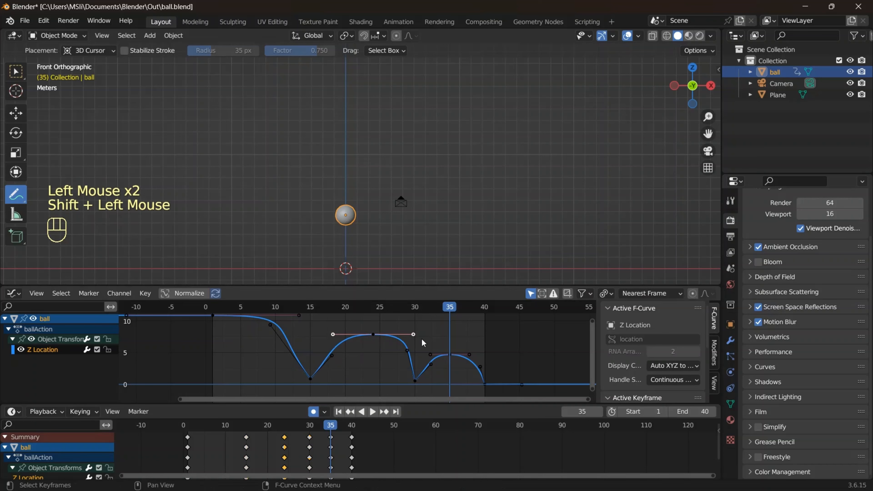
key(s)
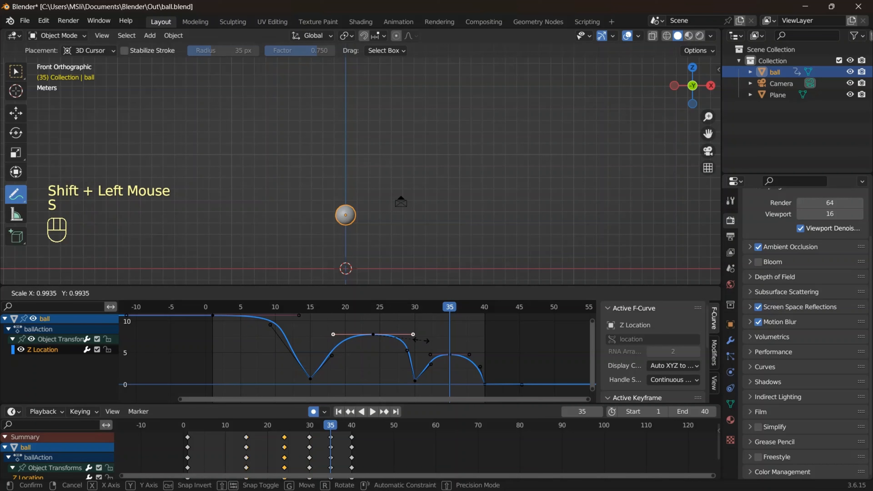
click(411, 351)
Play back the animation to check the reshaped bounces and stop it.
scroll(411, 351, down, 3)
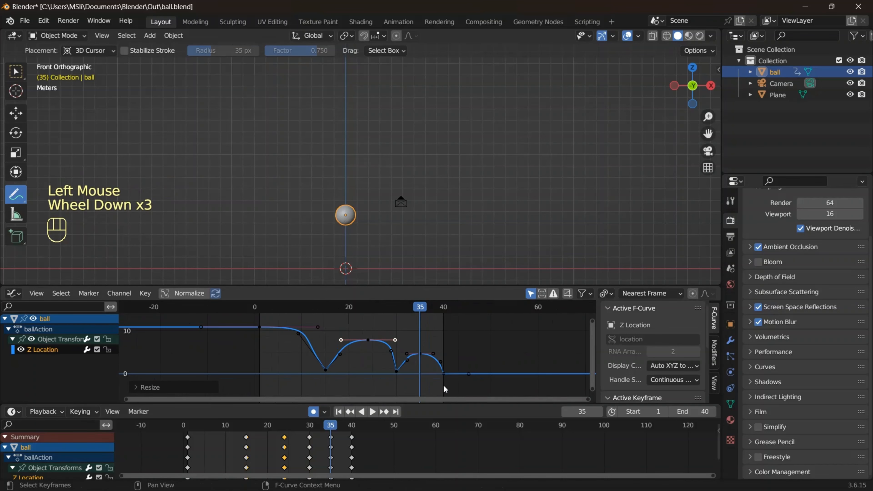
click(374, 412)
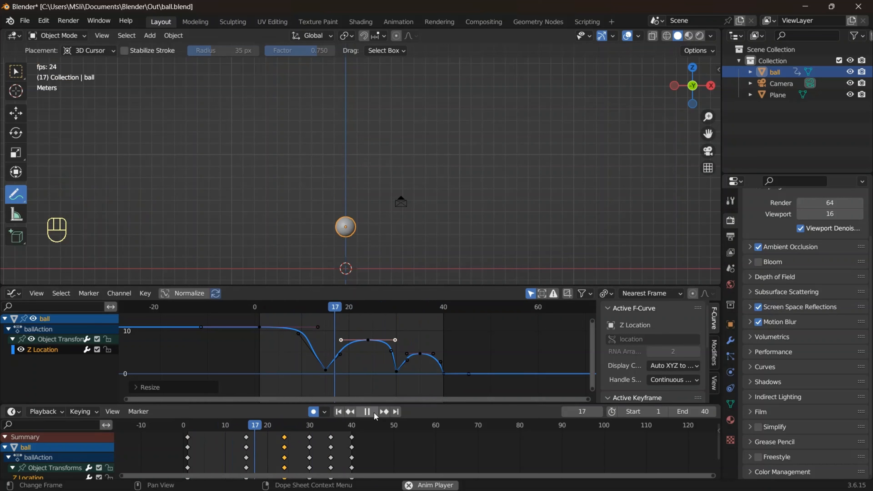
click(374, 412)
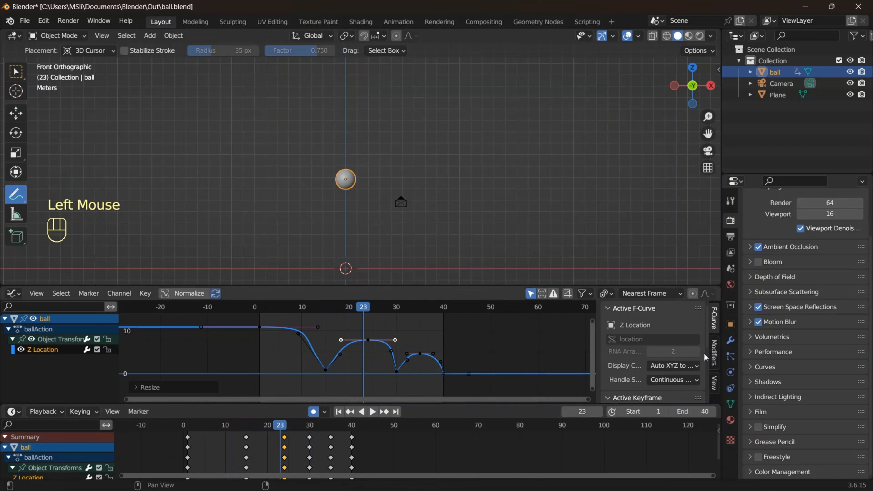
Set the animation's end frame to 48 and play back the extended range.
drag(698, 413, 702, 414)
click(701, 414)
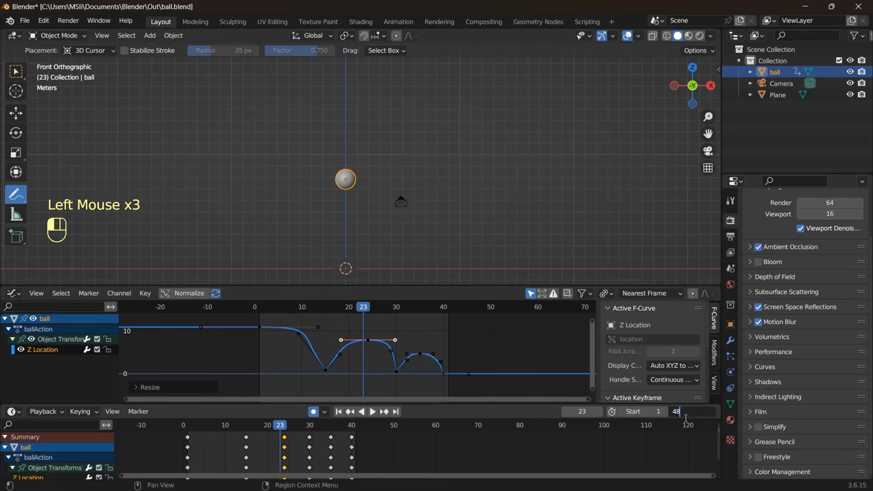
key(Return)
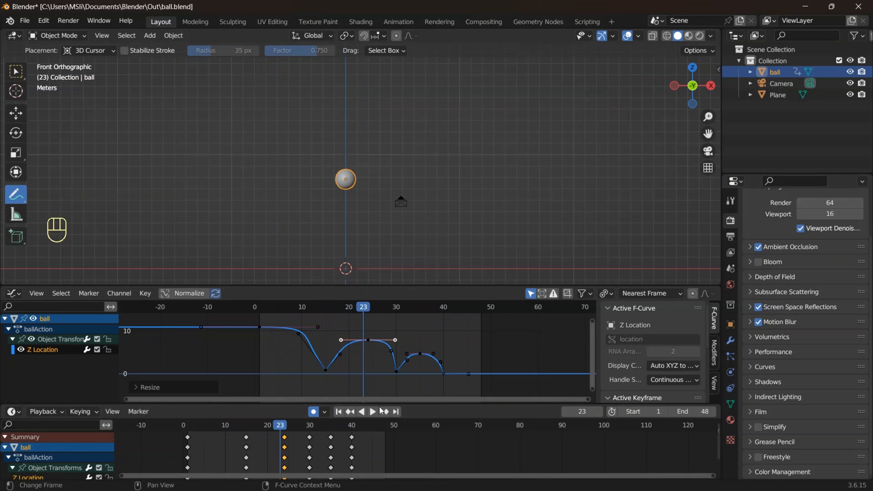
click(373, 412)
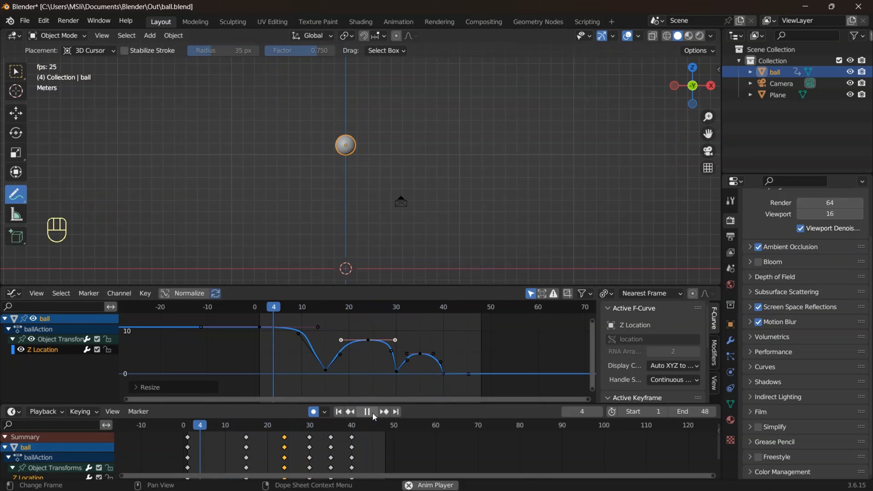
click(373, 413)
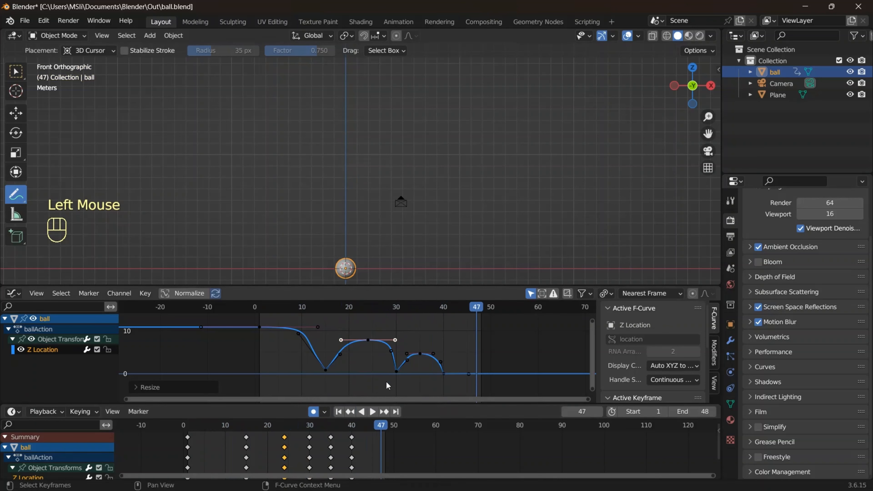
Set the animation's end frame to 45 and play back the bounces.
scroll(344, 276, down, 1)
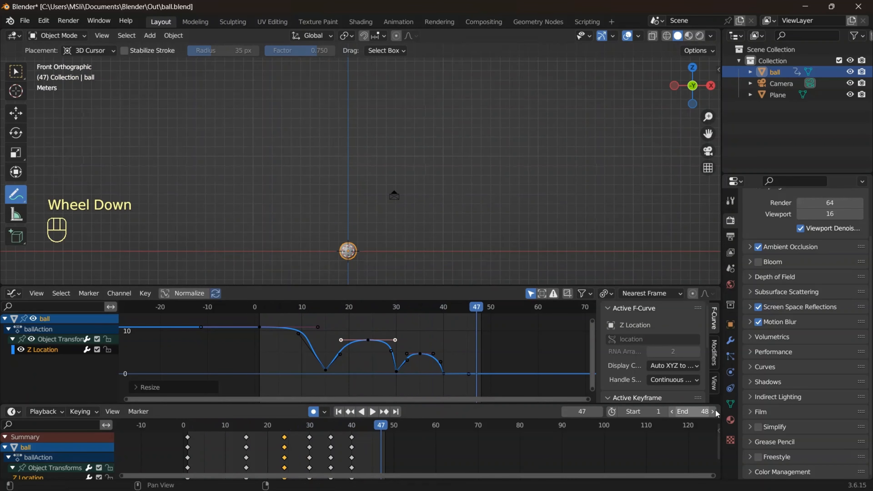
click(687, 413)
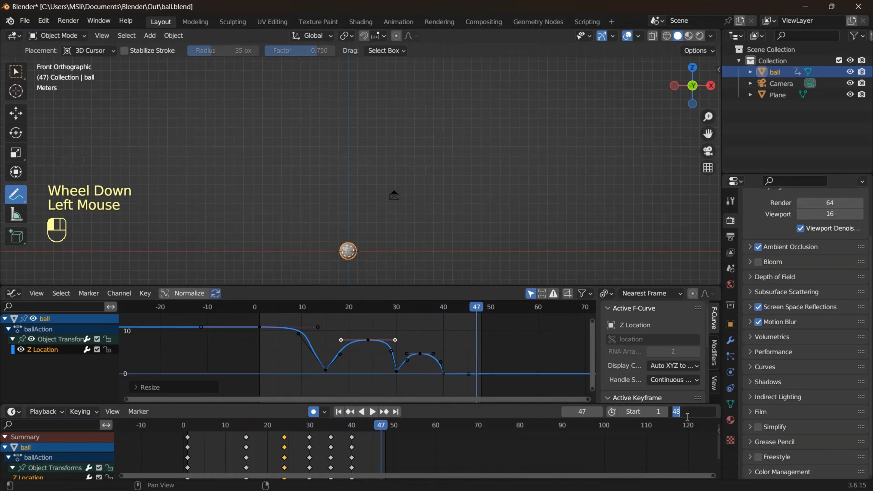
text(45)
key(Return)
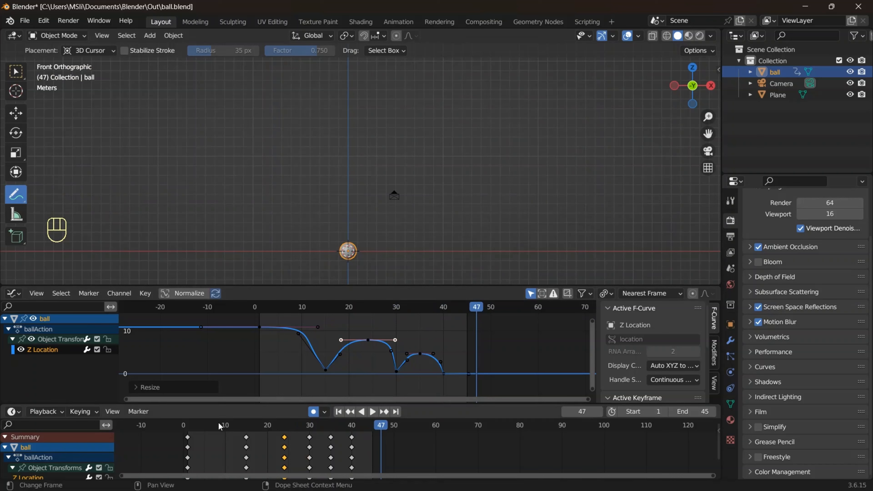
click(373, 414)
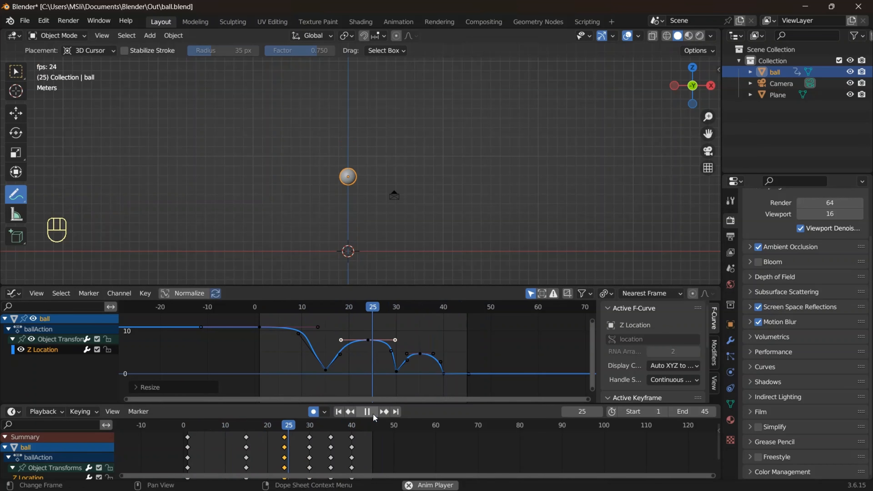
click(372, 413)
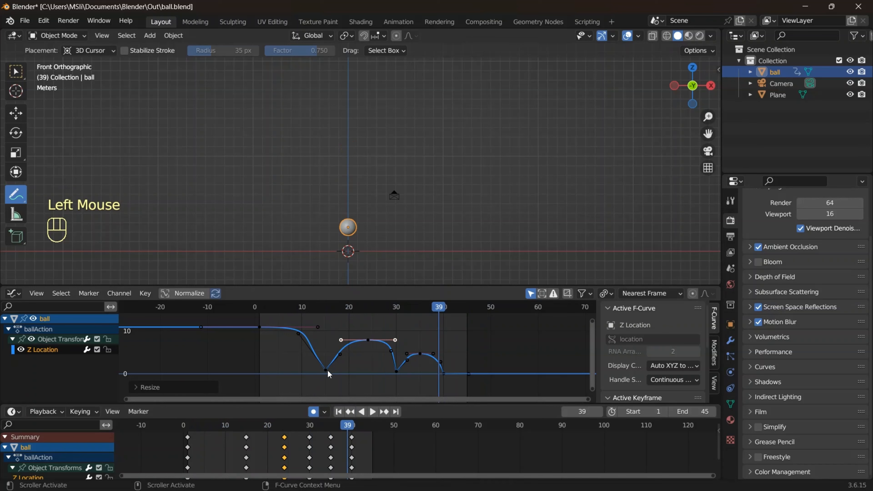
Select the ground-contact keyframe at frame 15 and scrub the playhead to frame 15 to inspect the ball's contact height.
click(326, 370)
click(371, 413)
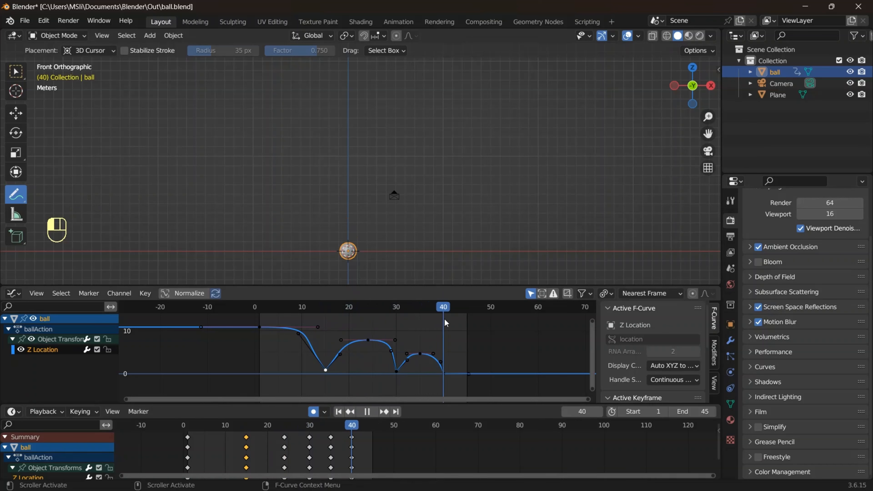
drag(444, 320, 325, 340)
key(space)
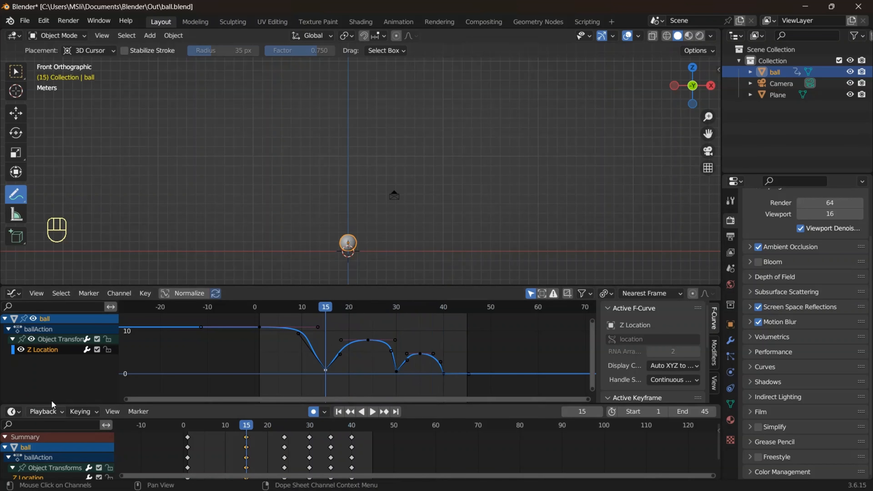
Enlarge the Timeline editor upward to show the keyframe row of the Z Location channel.
click(49, 353)
scroll(159, 437, down, 1)
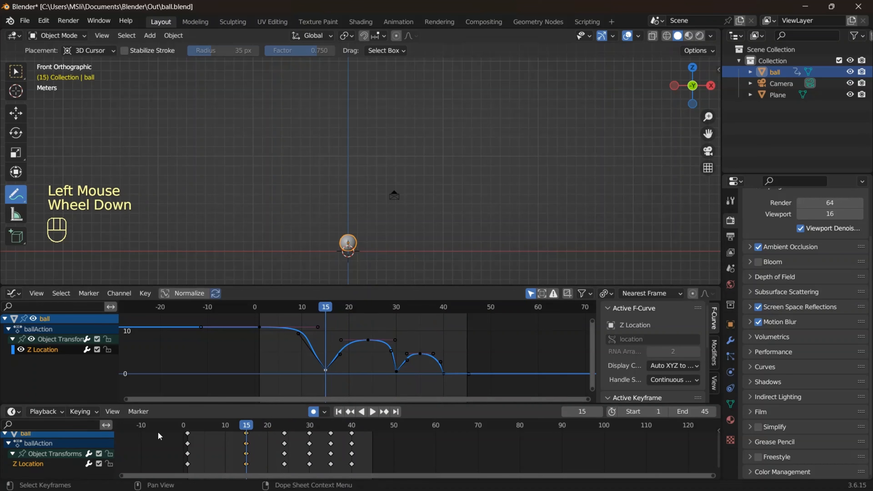
drag(246, 402, 247, 380)
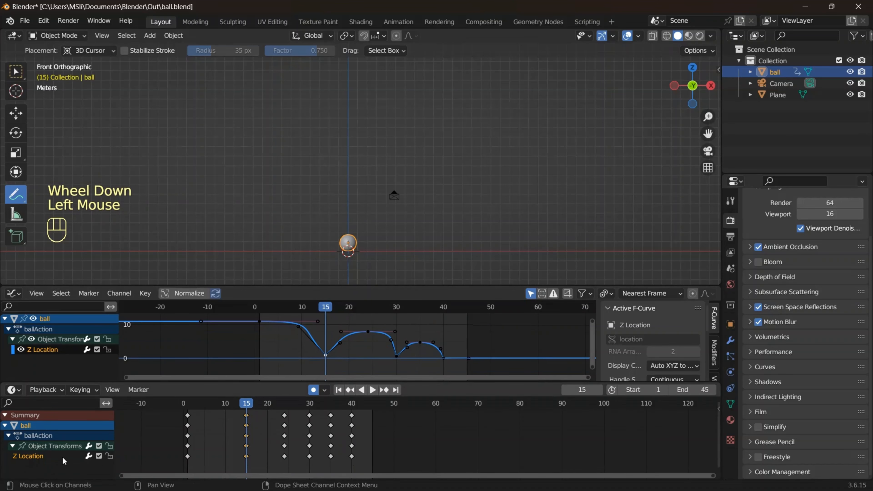
Duplicate the frame 15 Z Location keyframe onto frame 40, replacing the last ground contact.
click(247, 472)
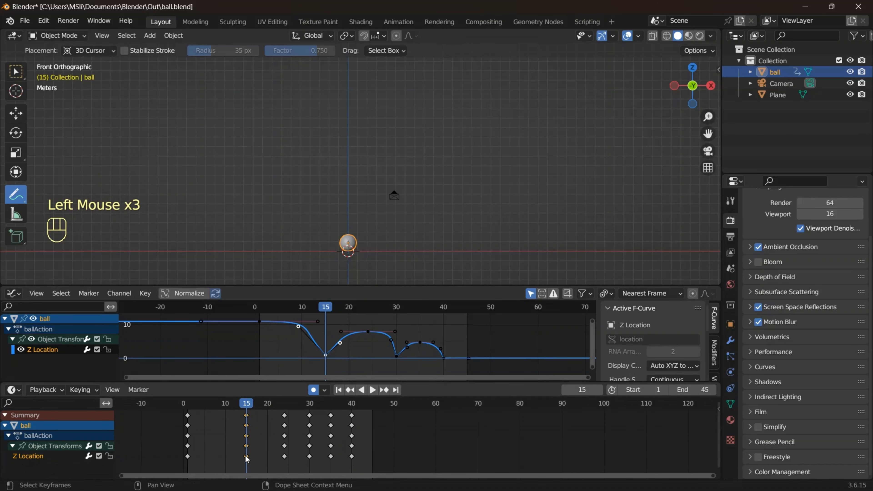
key(shift)
key(shift+d)
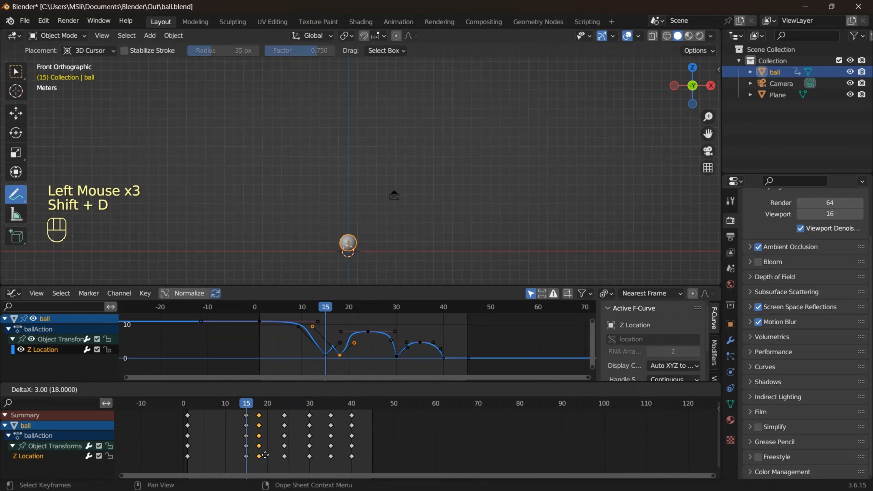
click(353, 456)
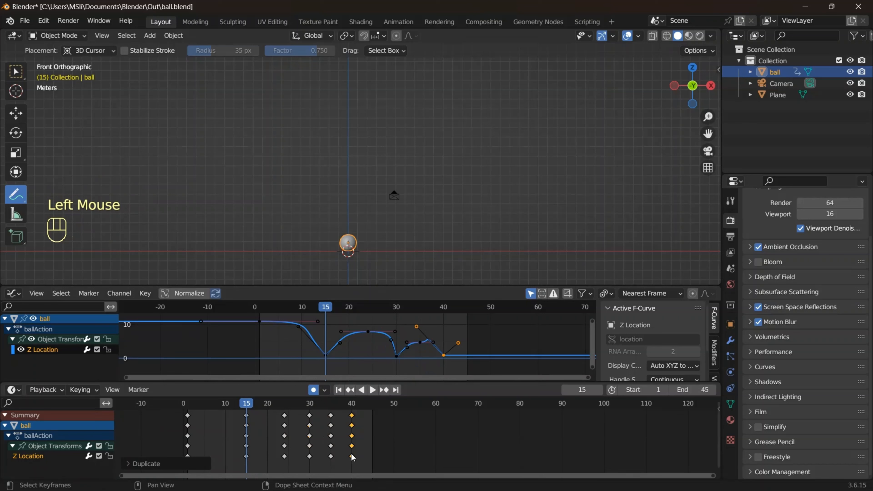
Duplicate the frame 15 Z Location keyframe onto frame 30, replacing the second ground contact, and clear the selection.
click(397, 356)
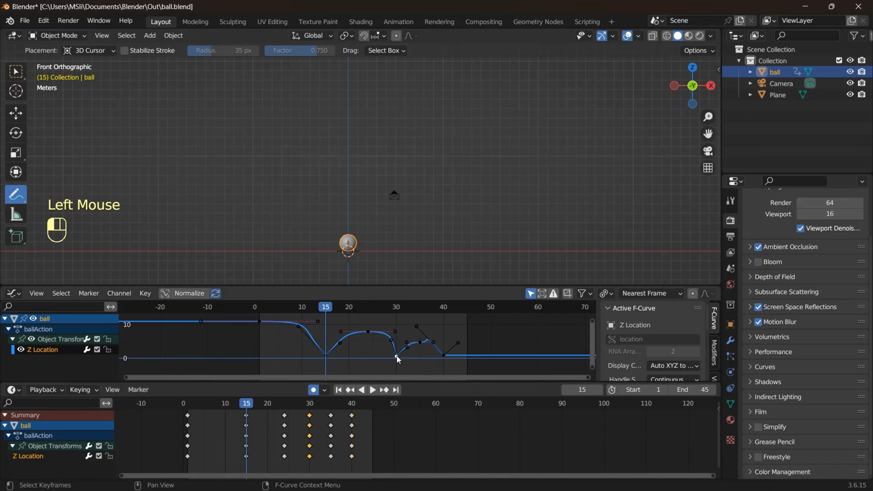
click(246, 456)
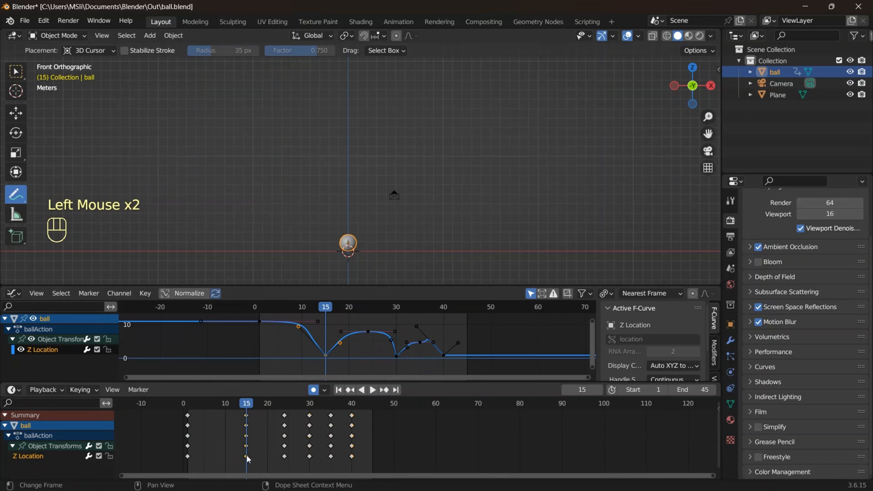
key(shift+d)
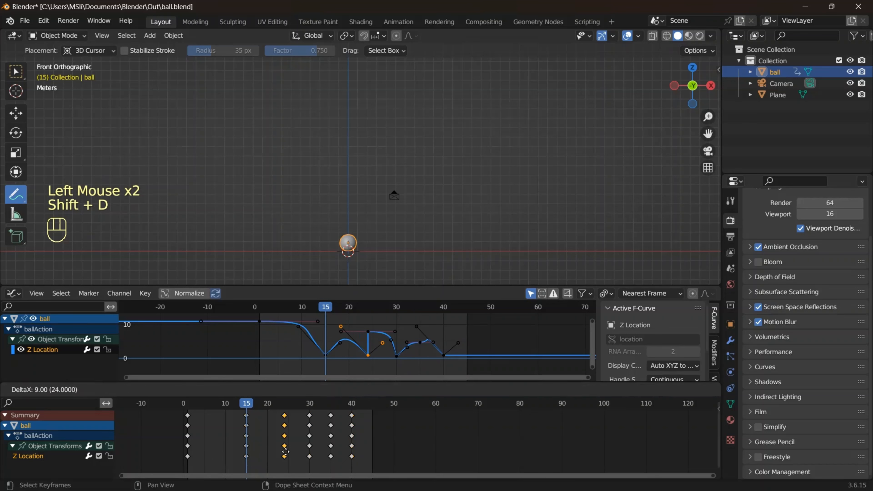
click(309, 452)
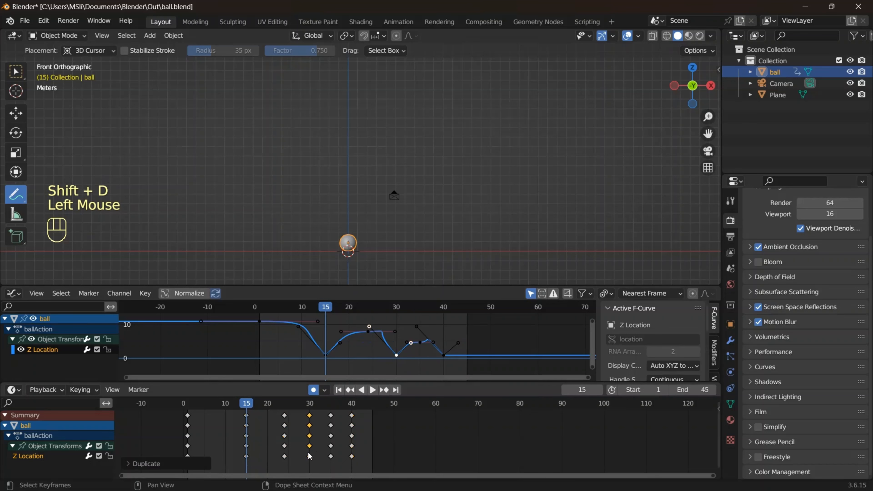
click(368, 349)
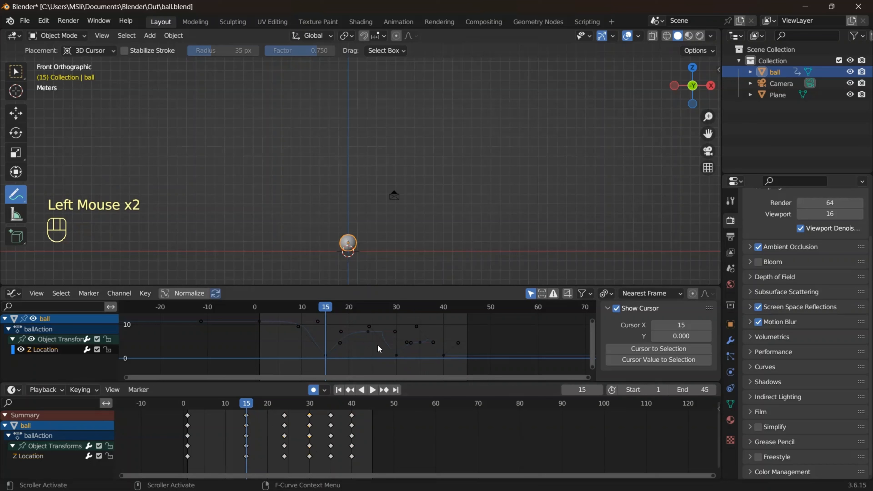
Pull the incoming handles of the frame 30 and frame 40 ground contacts close to their keyframes to steepen each fall.
click(397, 355)
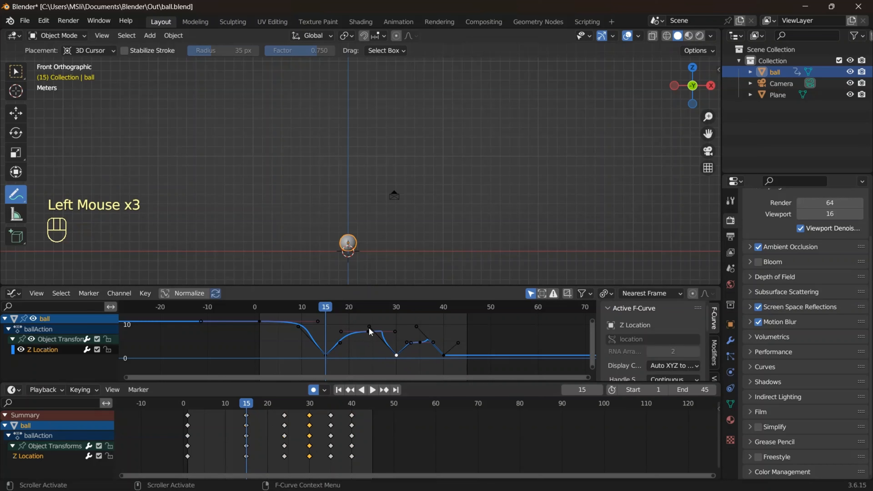
key(g)
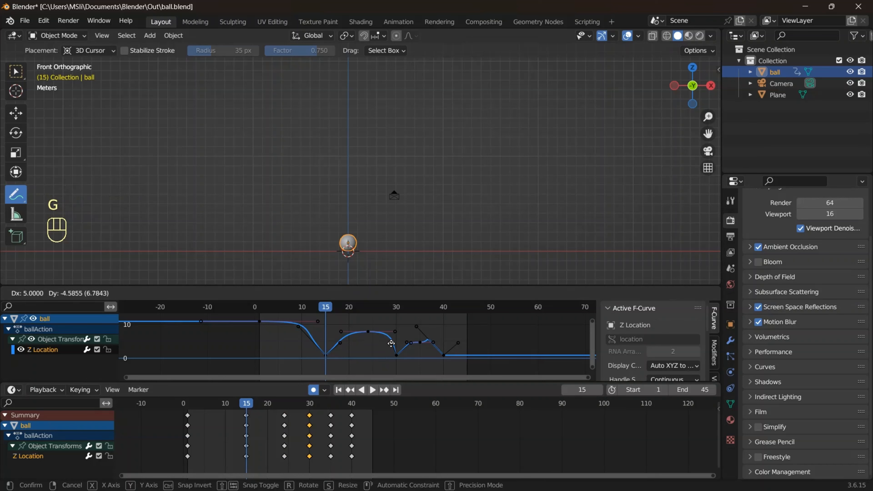
click(391, 344)
click(413, 344)
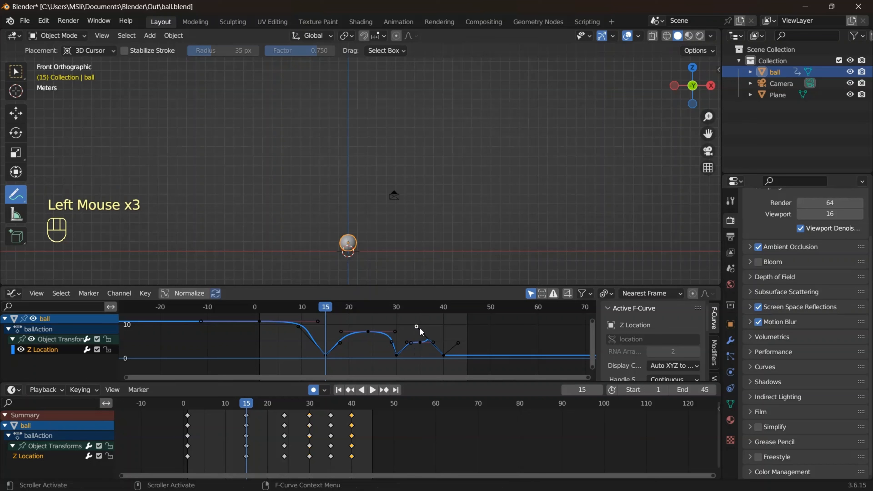
key(g)
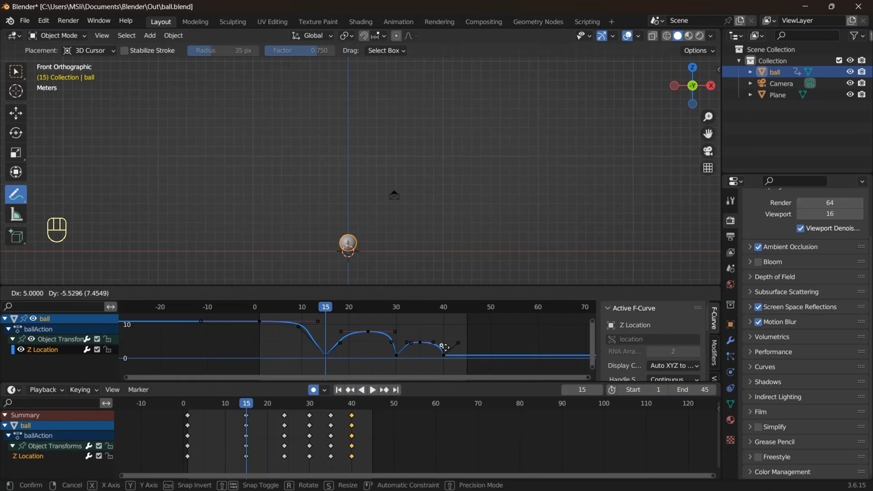
click(445, 348)
Lower the outgoing handle of the frame 40 keyframe to ground-contact level so the curve ends flat.
click(458, 343)
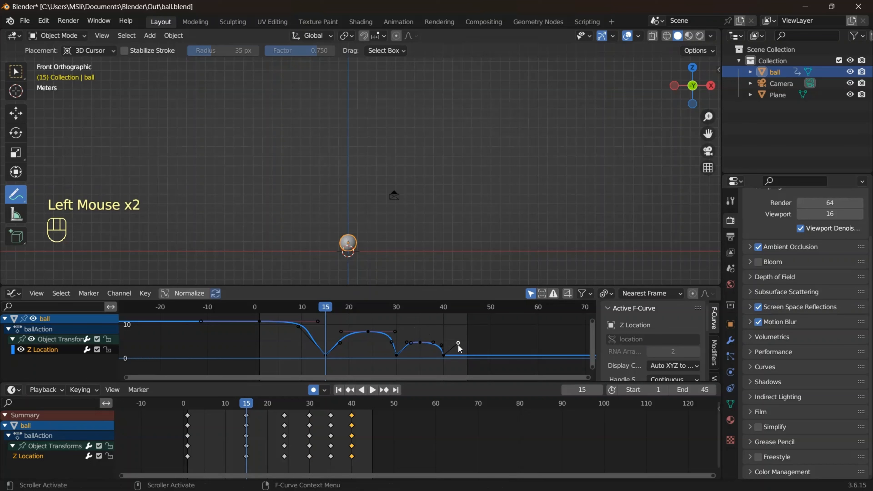
key(g)
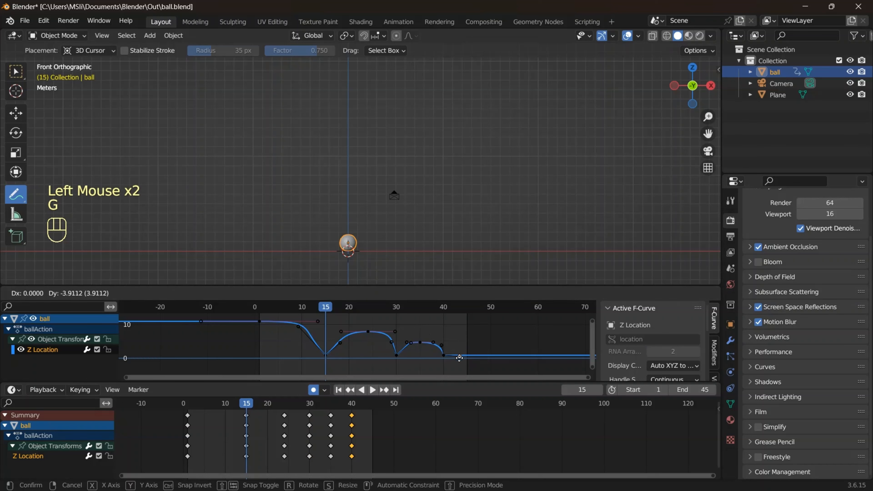
click(461, 358)
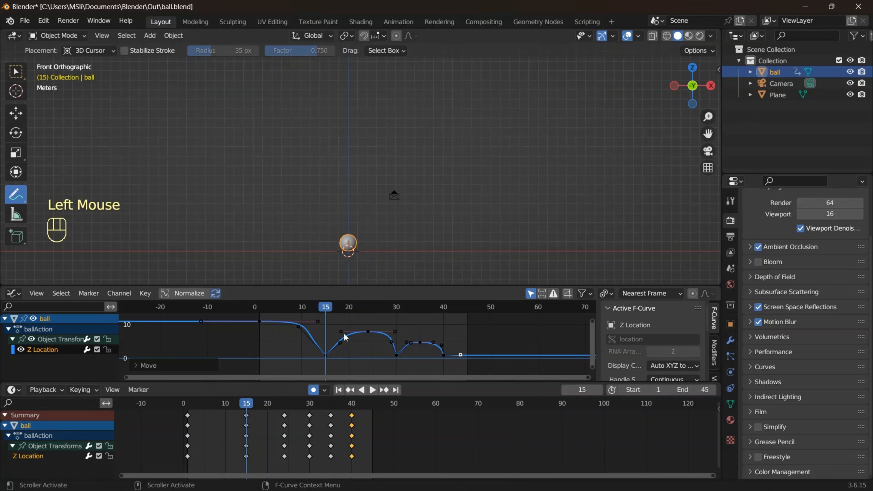
Shift the outgoing handles of the frame 15 and frame 30 ground contacts one frame earlier to steepen both rebounds.
click(340, 344)
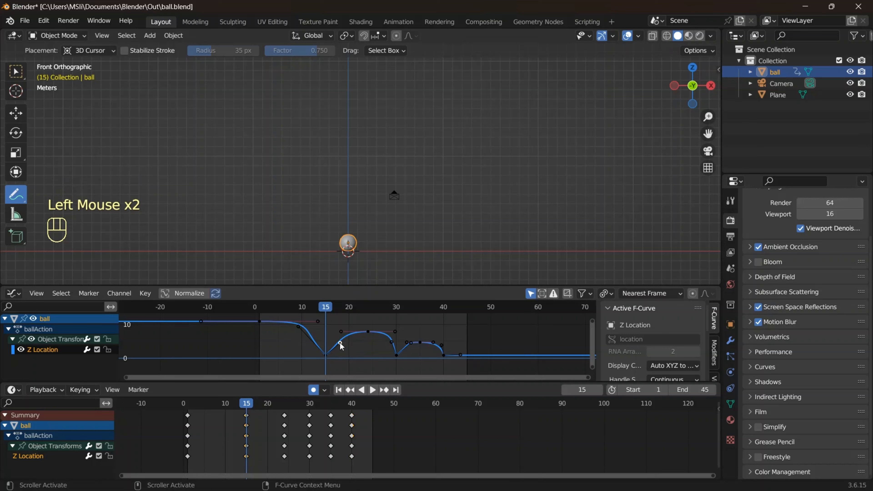
key(f)
key(g)
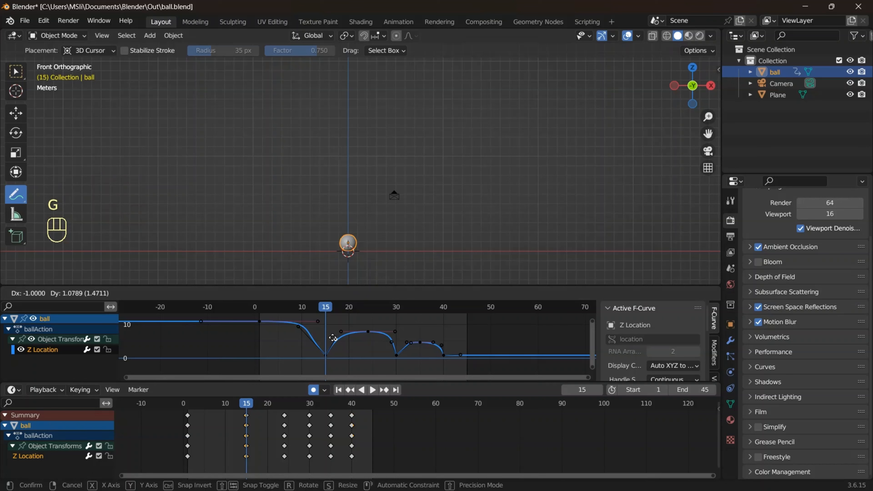
click(333, 338)
double_click(411, 345)
key(g)
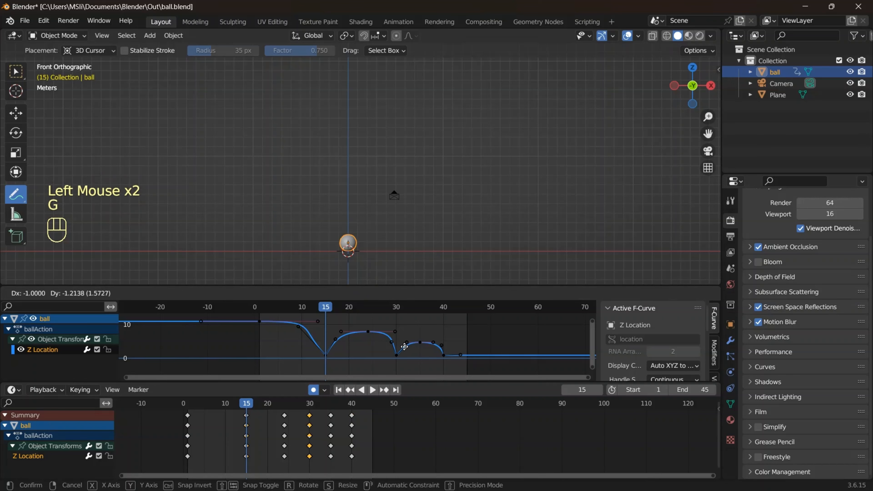
click(404, 348)
Enlarge the Graph Editor upward, then activate the Select Box tool and view the ball on the plane in perspective.
scroll(411, 355, up, 1)
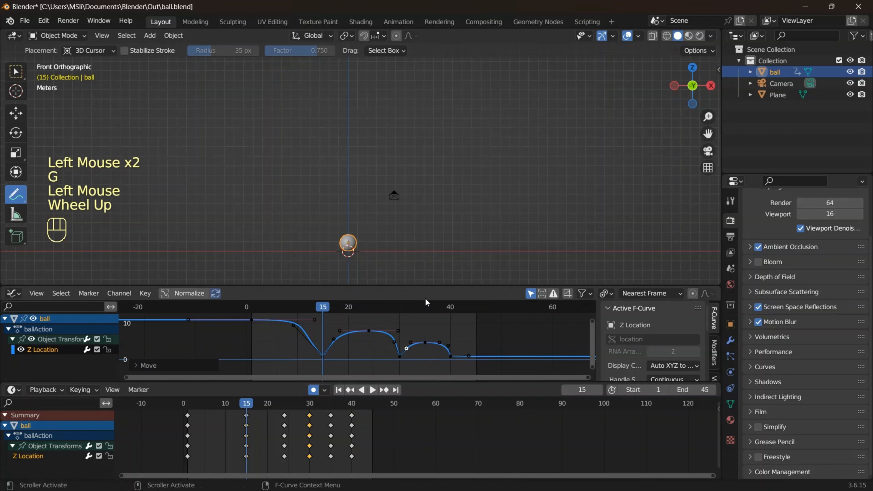
drag(431, 284, 430, 224)
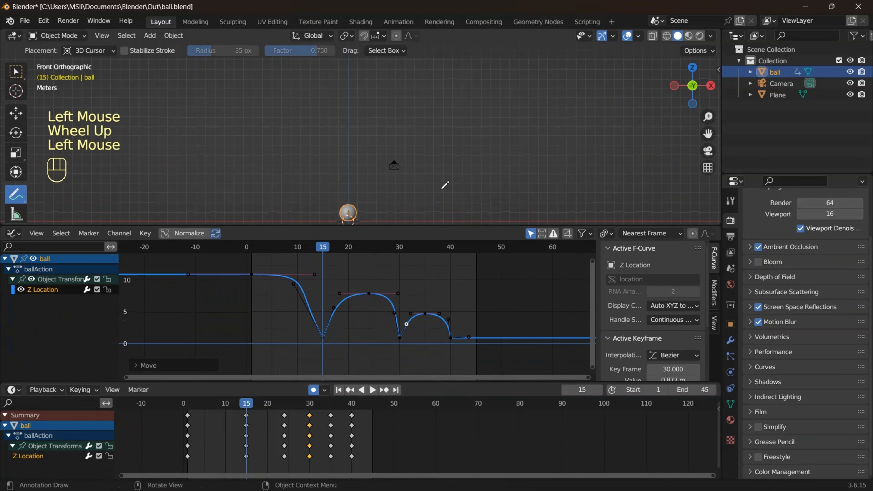
middle_drag(449, 160, 447, 179)
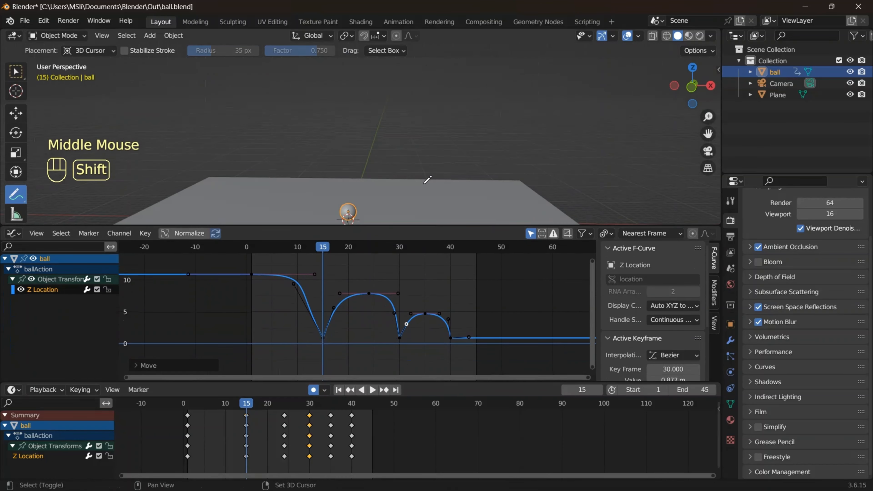
click(16, 72)
mouse_move(370, 140)
shift+middle_down()
mouse_move(363, 133)
mouse_move(371, 99)
shift+middle_up()
scroll(413, 153, up, 1)
scroll(413, 153, up, 1)
middle_drag(414, 152, 407, 138)
scroll(408, 138, down, 1)
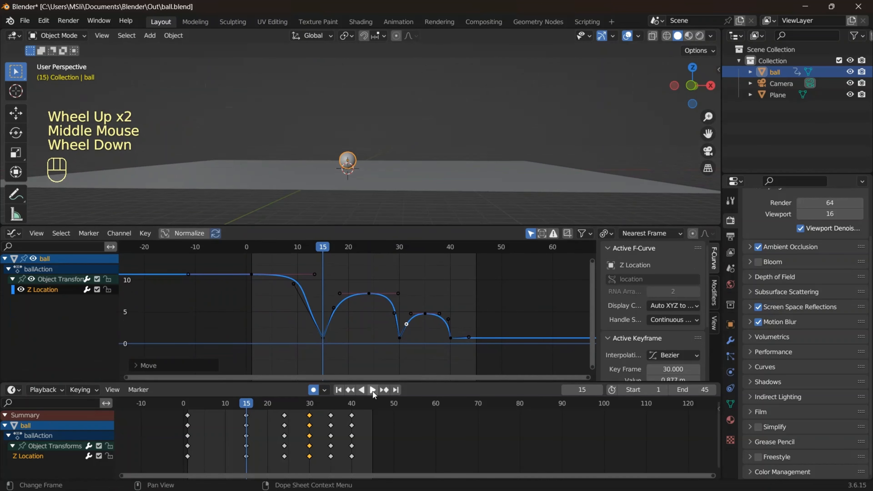
Switch the 3D viewport to Rendered shading and view the scene through the camera.
click(700, 36)
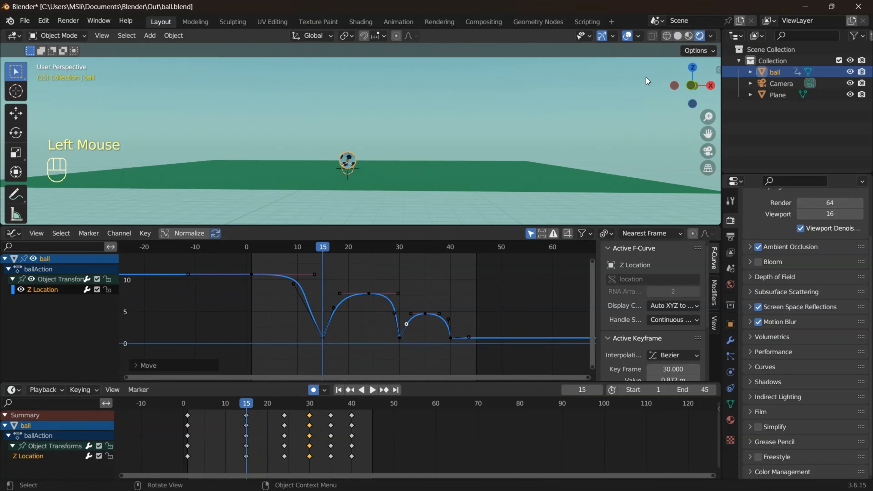
scroll(485, 187, down, 1)
scroll(480, 184, up, 3)
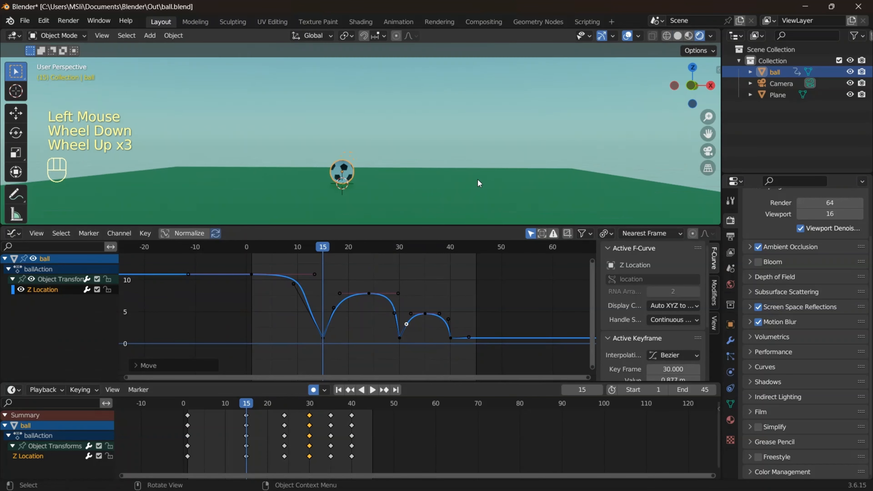
key(KP_0)
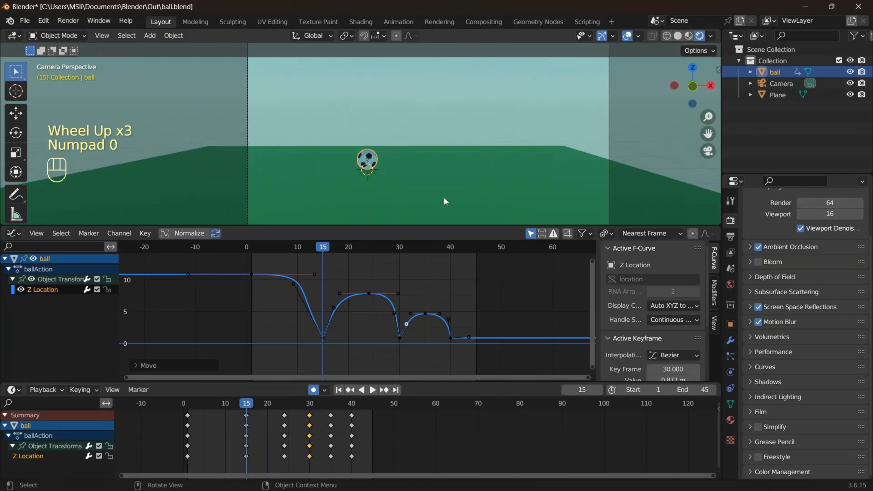
Enlarge the 3D viewport downward and fit the whole camera frame inside it.
shift+click(448, 224)
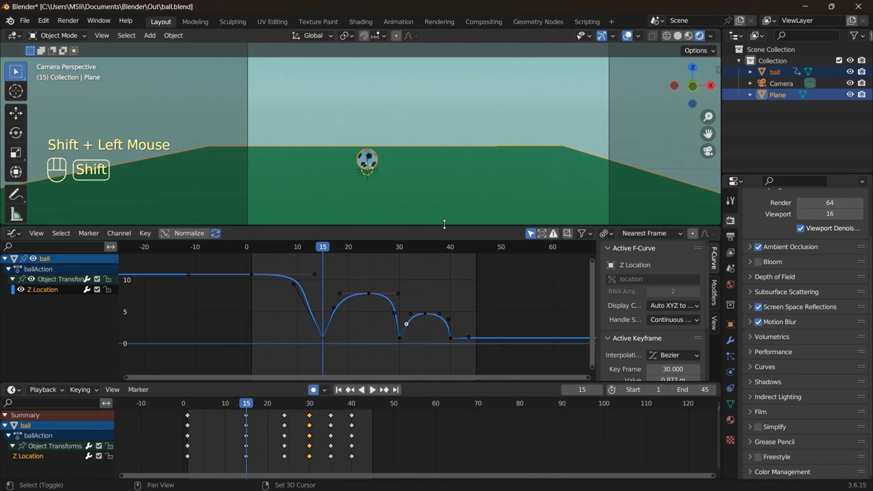
mouse_move(444, 224)
shift+middle_down()
mouse_move(444, 242)
mouse_move(436, 211)
mouse_move(445, 201)
mouse_move(448, 224)
shift+middle_up()
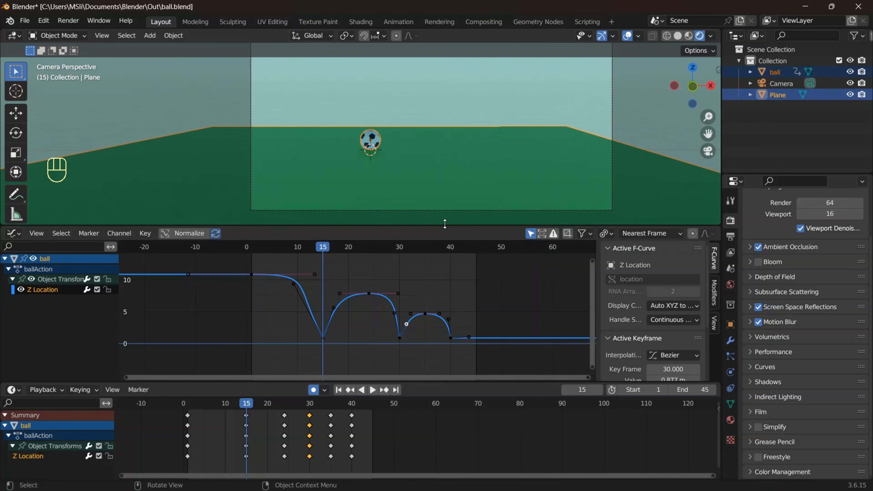
drag(448, 226, 450, 257)
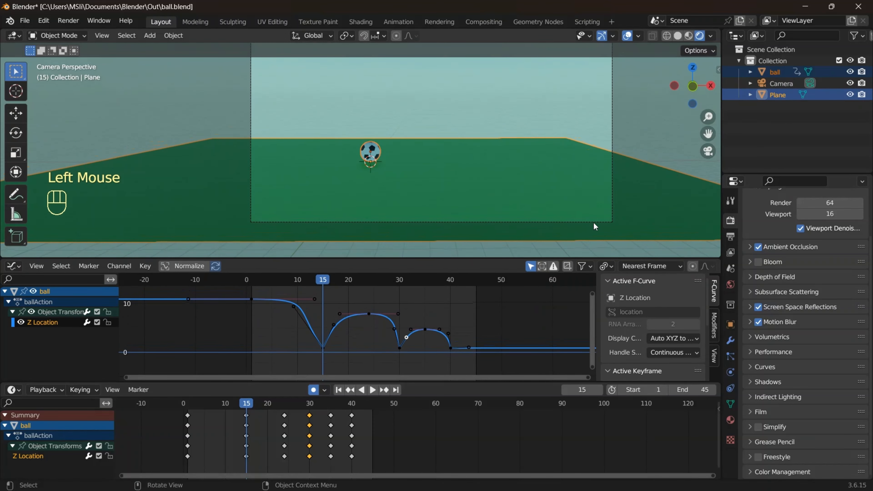
shift+middle_drag(594, 222, 600, 247)
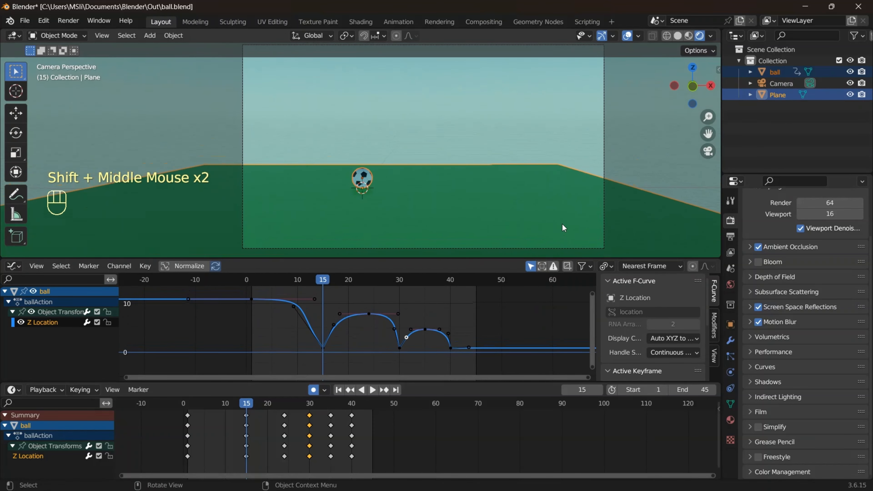
Set the camera's Passepartout opacity to 0.968 in its Viewport Display settings.
click(784, 85)
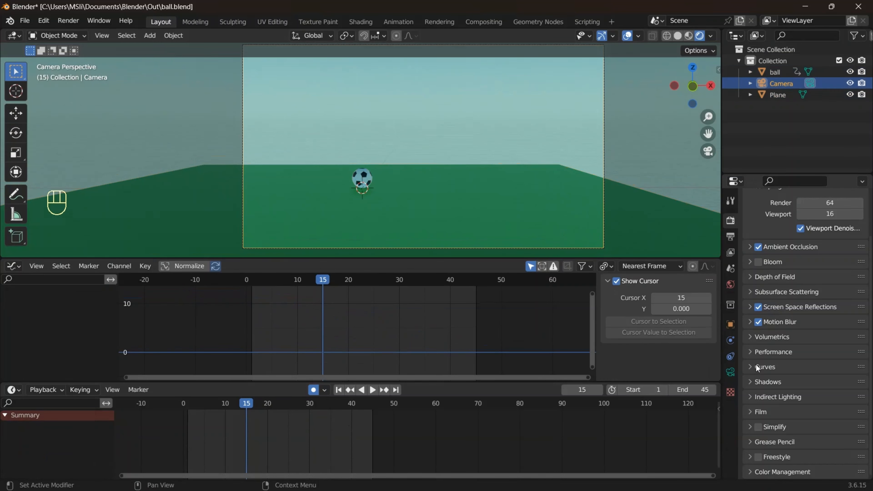
click(731, 372)
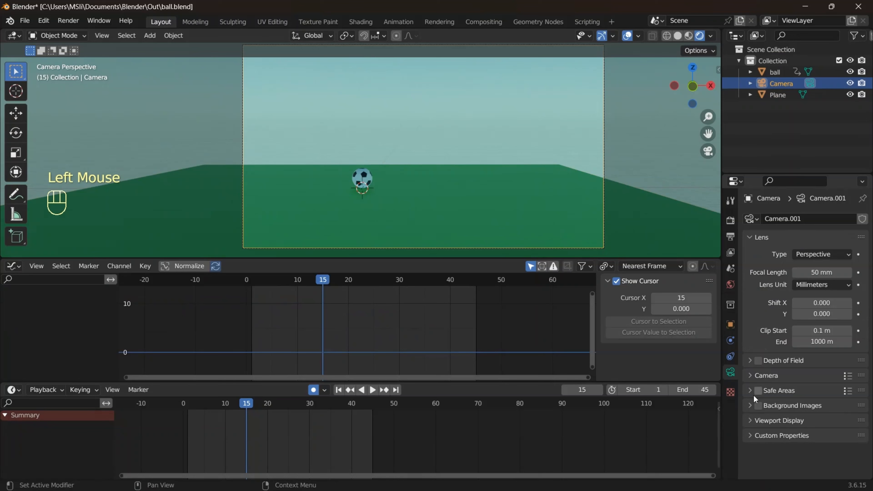
click(747, 420)
scroll(783, 405, down, 3)
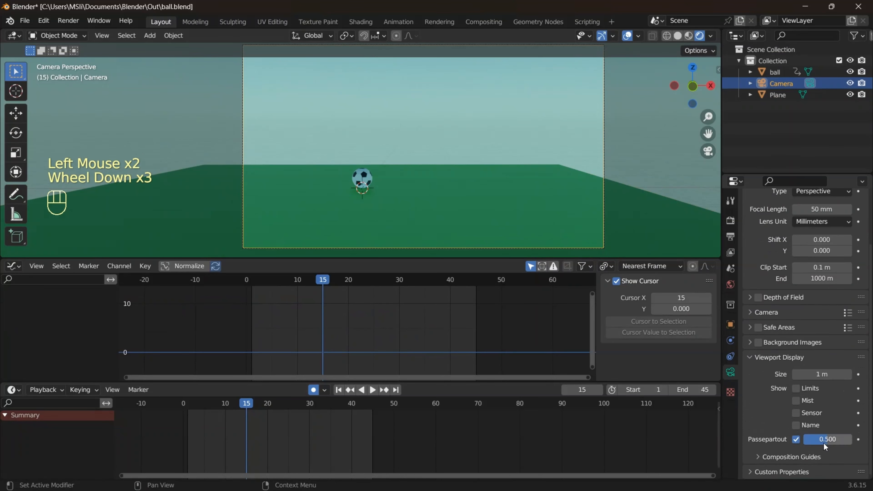
drag(825, 440, 859, 439)
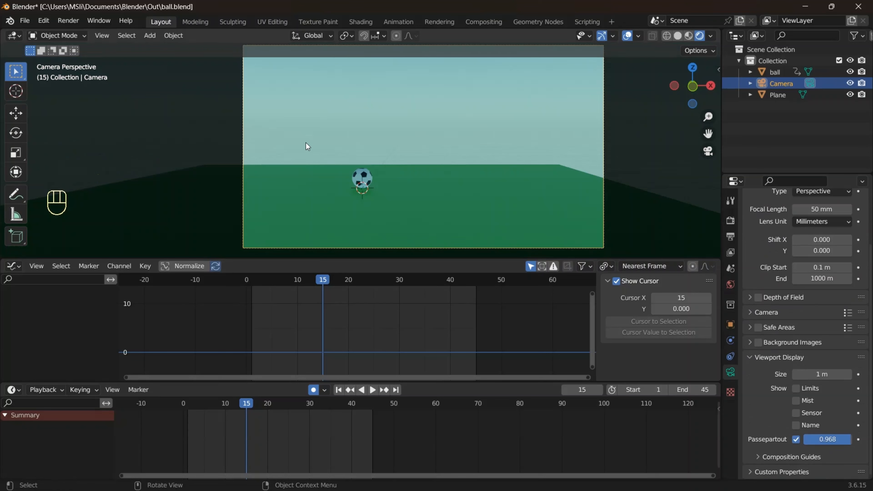
Select the ball and play the bounce animation through the camera to check the motion.
click(362, 186)
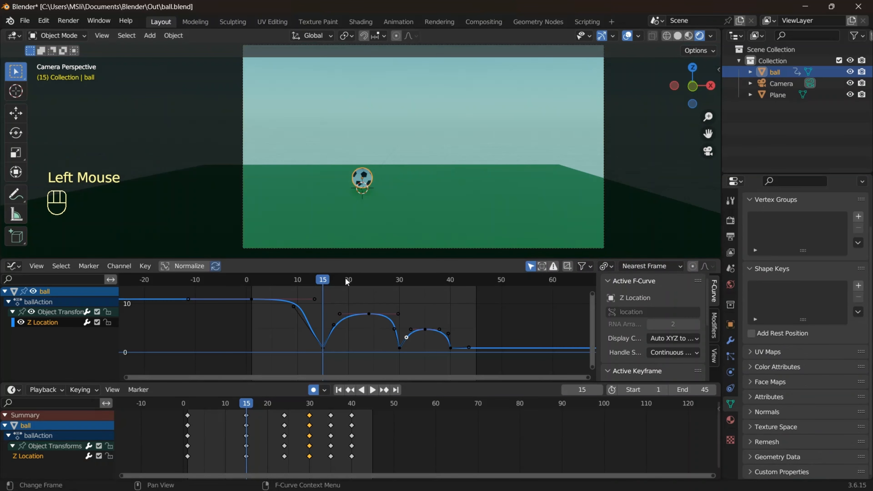
click(375, 392)
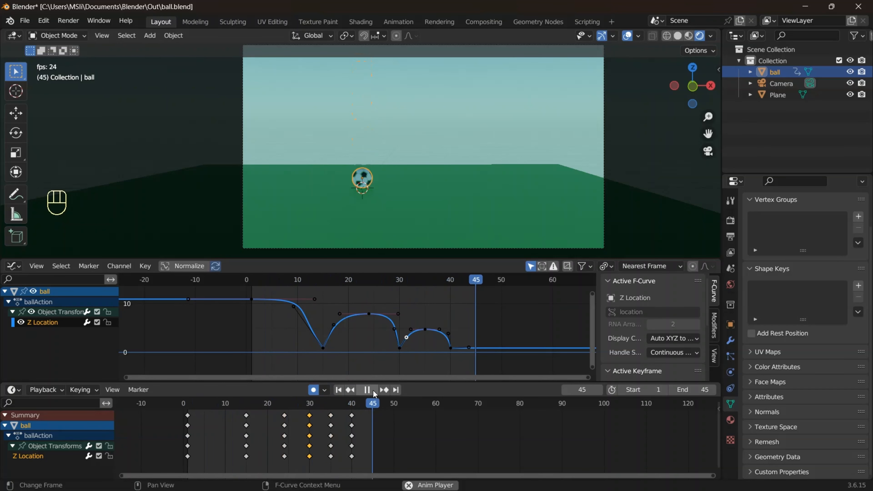
click(367, 390)
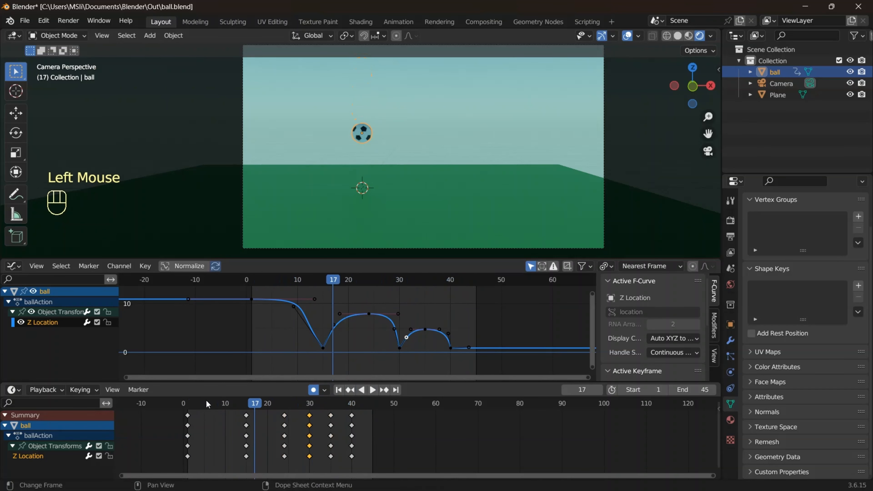
Scrub to frame 40 and move the incoming handle of its keyframe slightly earlier and lower to soften the last fall.
drag(250, 405, 352, 436)
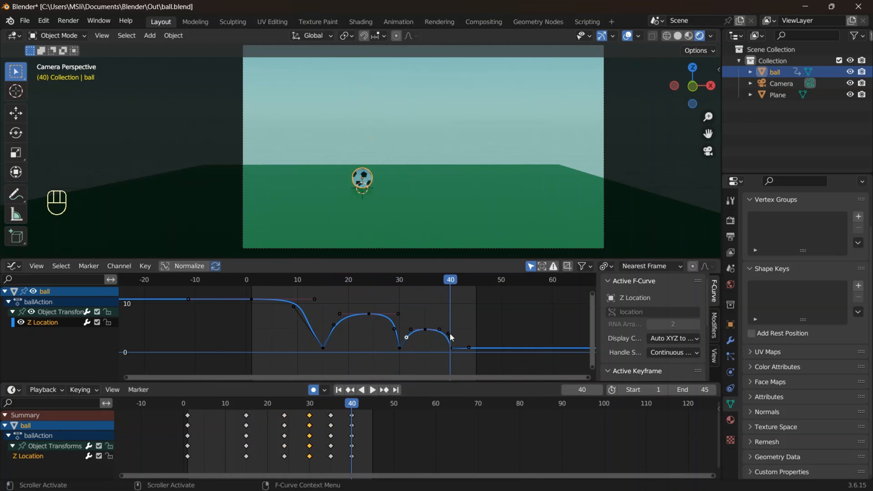
key(g)
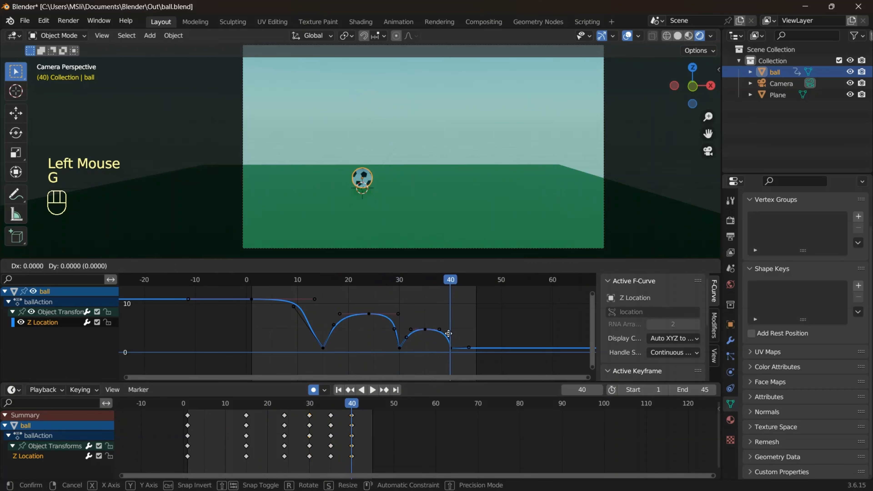
click(446, 340)
Return to frame 1 and replay the animation to review the adjusted last bounce.
drag(352, 414, 182, 437)
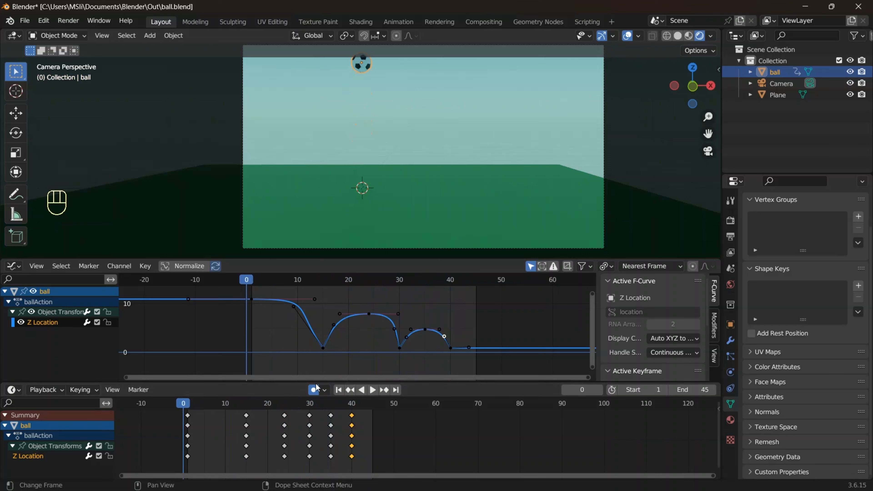
click(339, 390)
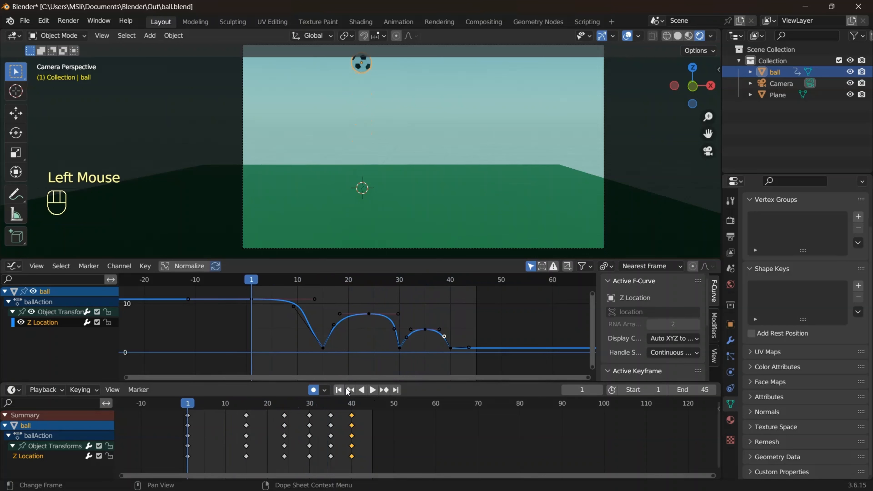
click(374, 390)
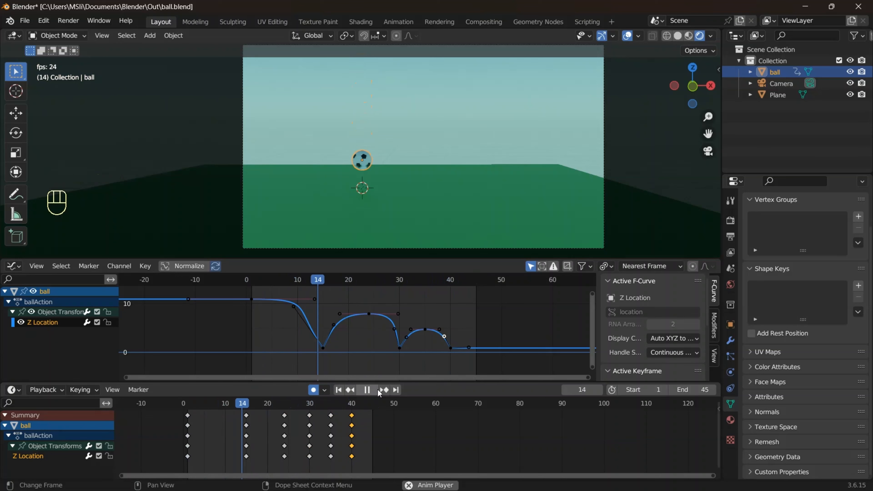
click(367, 390)
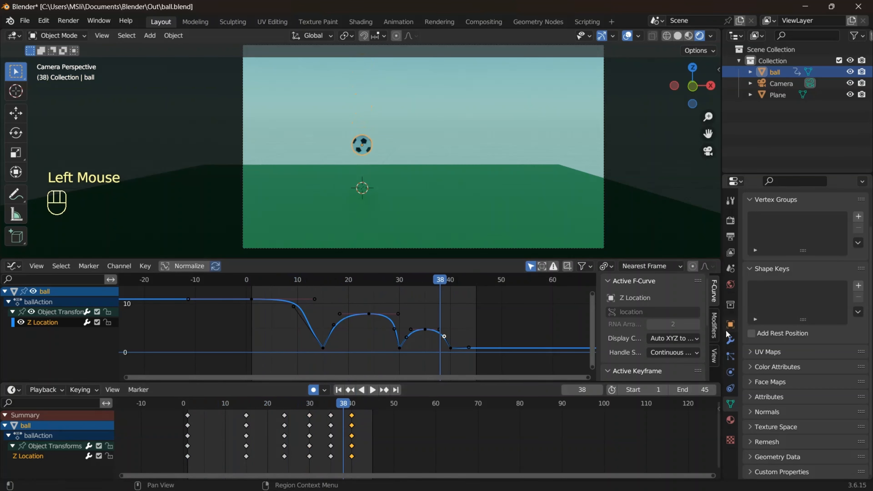
Select the camera and set its focal length to 70 mm.
click(778, 84)
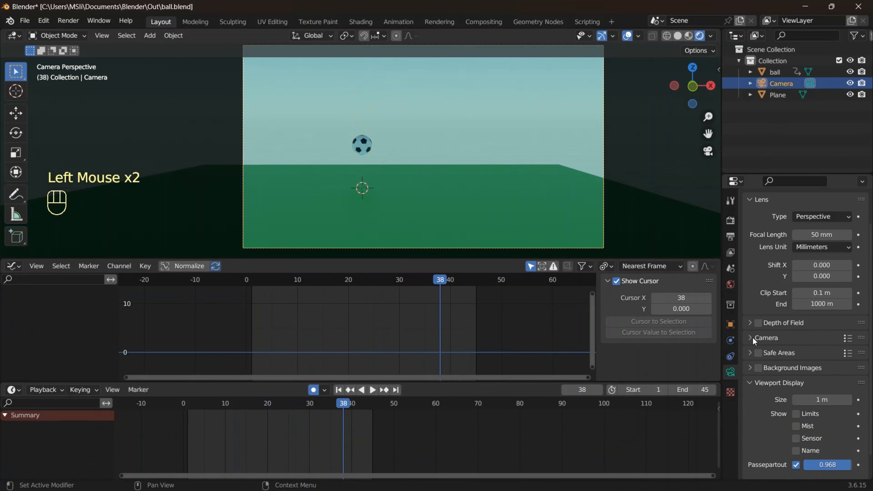
click(821, 235)
drag(822, 234, 856, 235)
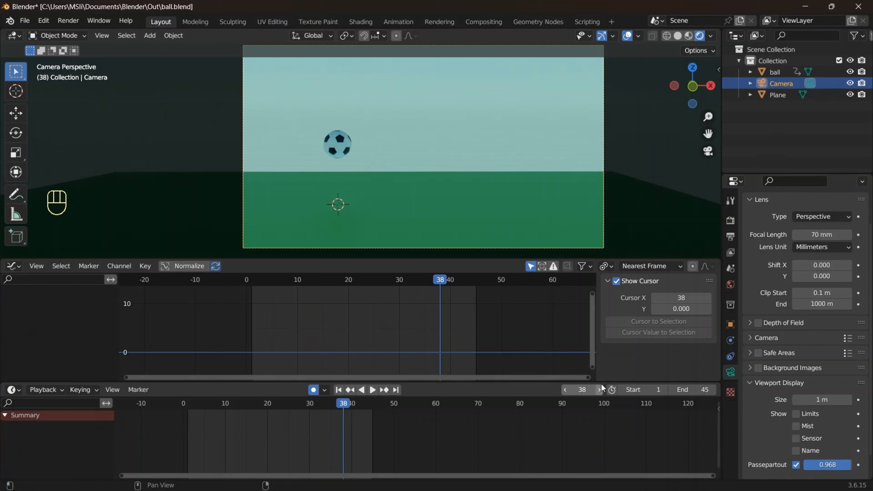
Shrink the timeline and graph editor to enlarge the 3D viewport, and preview the bounce through the camera.
drag(601, 382, 588, 434)
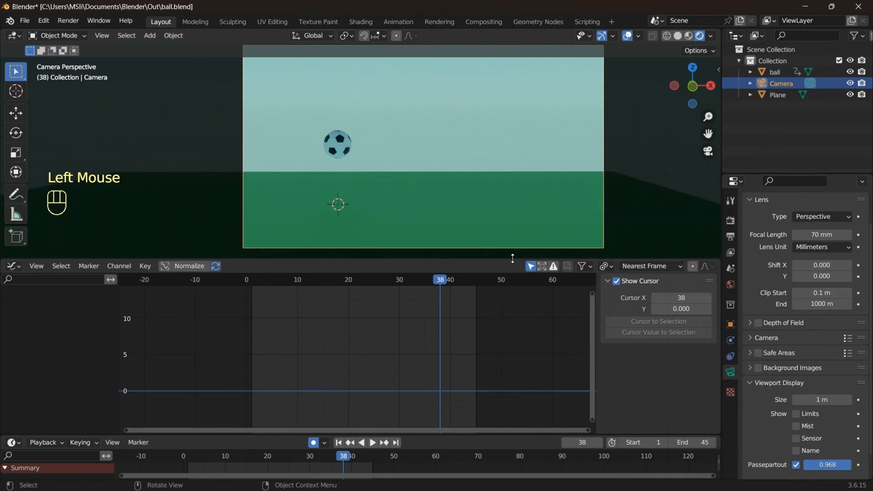
drag(512, 259, 501, 311)
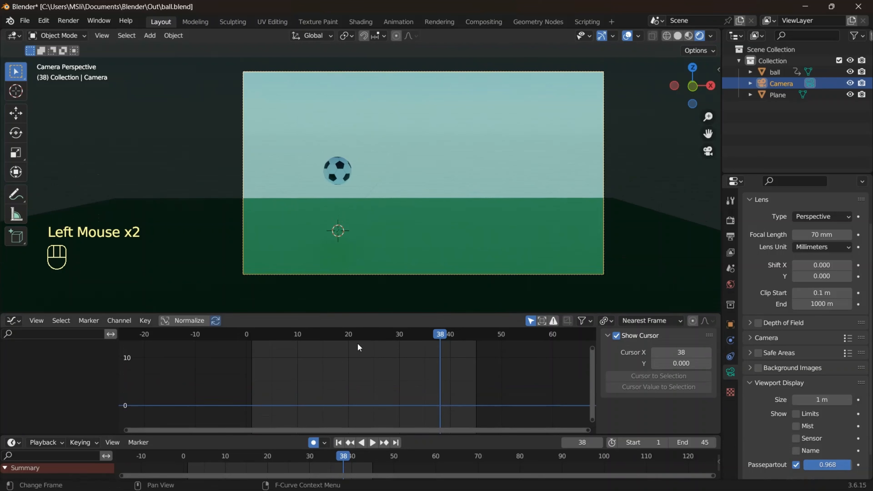
click(372, 443)
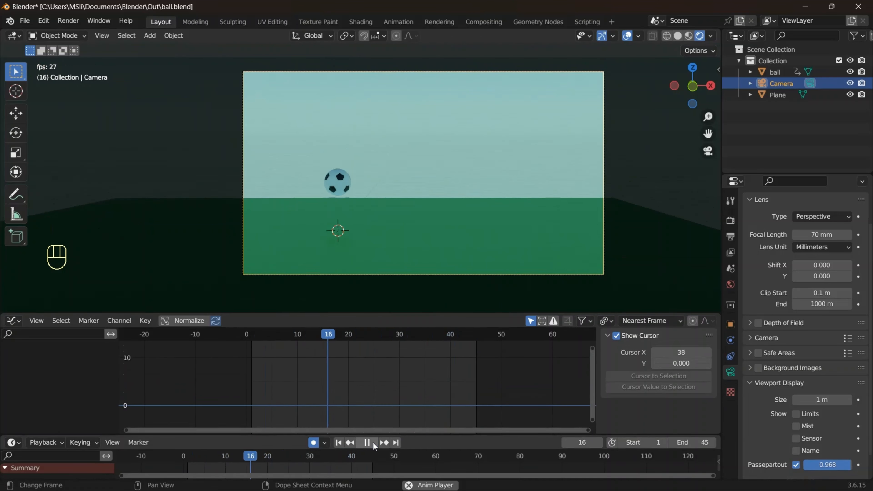
click(373, 443)
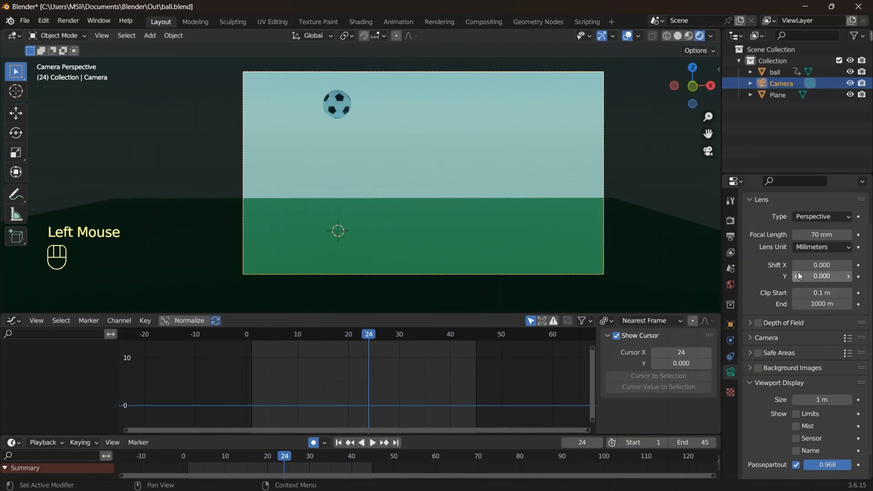
Reduce the camera's focal length to 64 mm and play the animation to check the framing.
drag(822, 235, 806, 234)
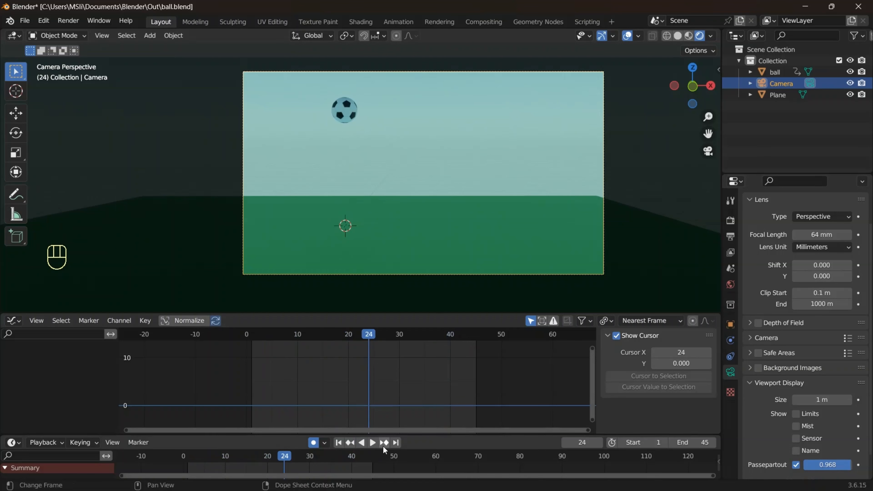
click(373, 444)
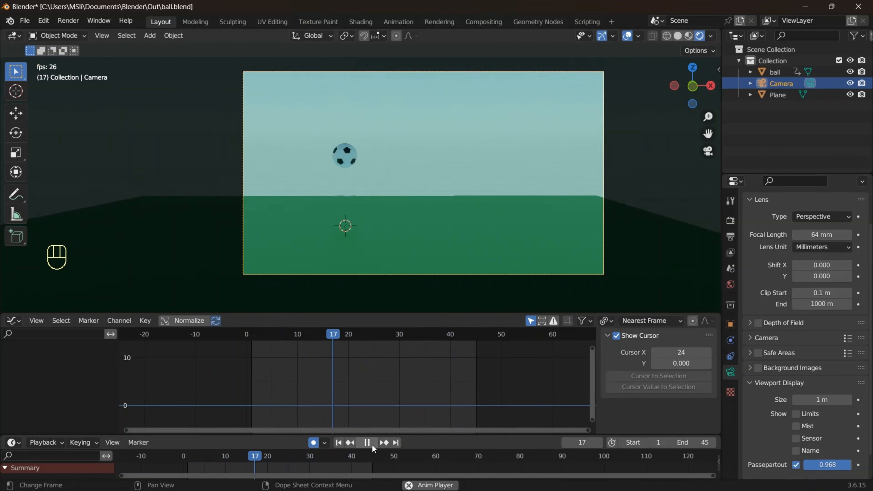
click(367, 443)
Set the camera's focal length to 60 mm and replay the bounce to check the framing.
click(822, 235)
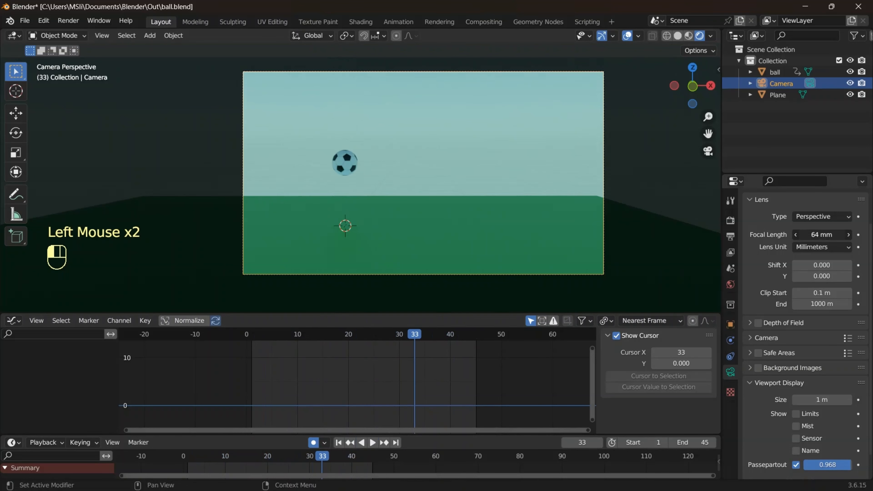
text(60)
key(Return)
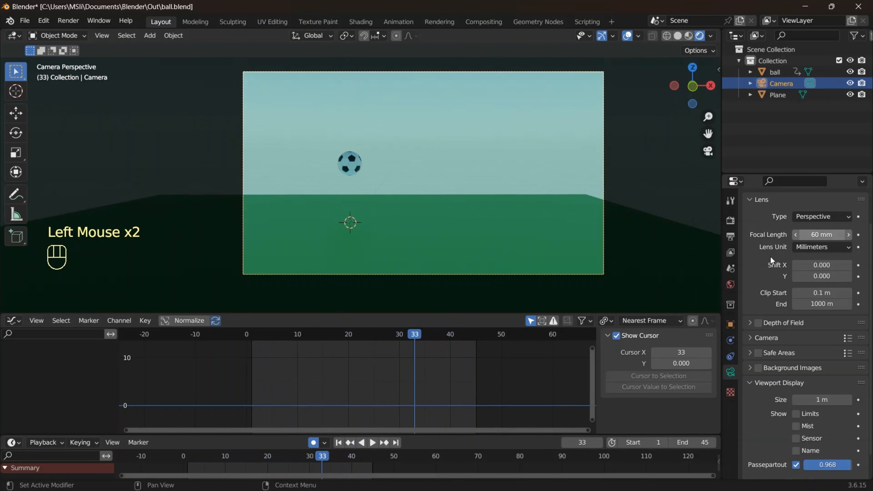
shift+middle_drag(411, 260, 403, 268)
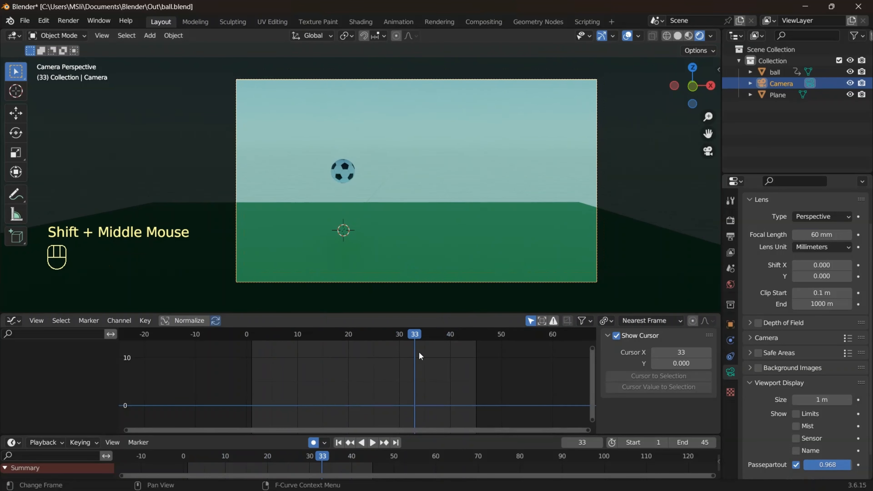
click(372, 443)
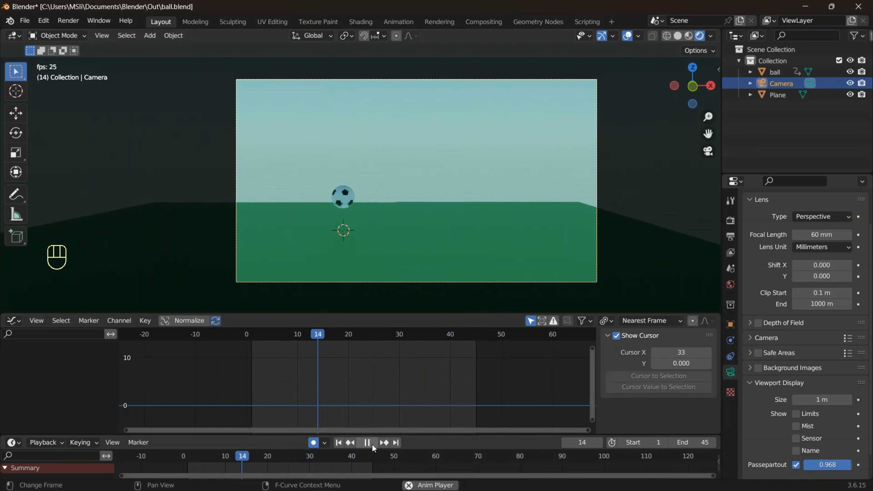
click(371, 443)
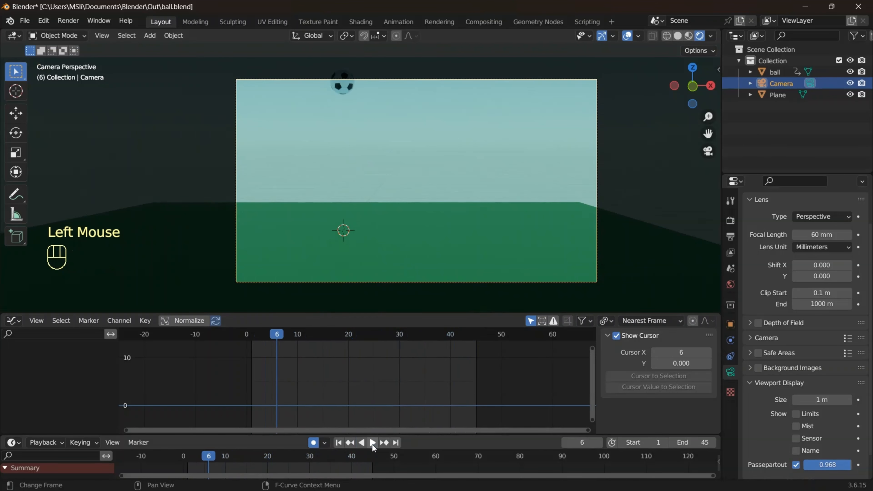
Scrub to frame 0 and set the camera's focal length to 55 mm.
drag(284, 329, 245, 336)
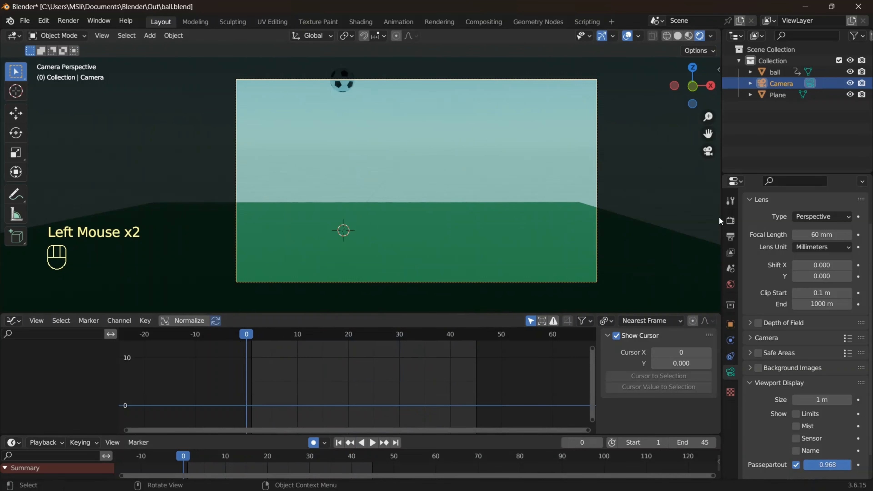
click(822, 236)
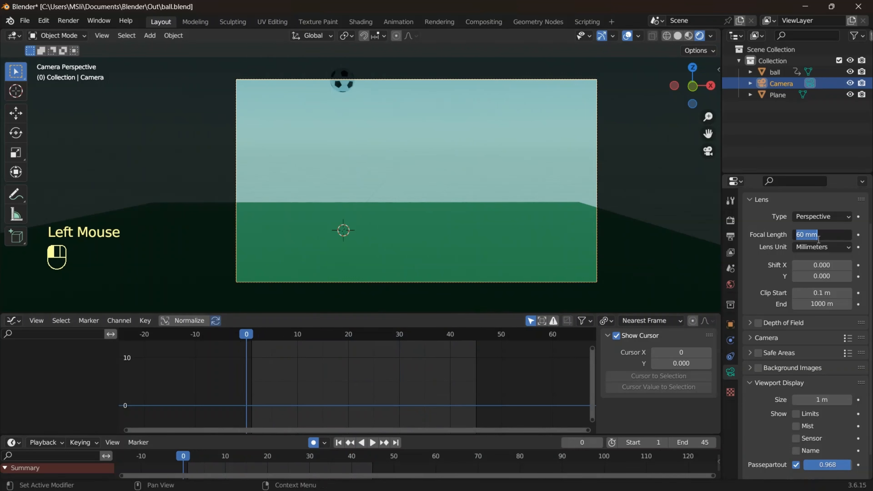
text(55)
key(Return)
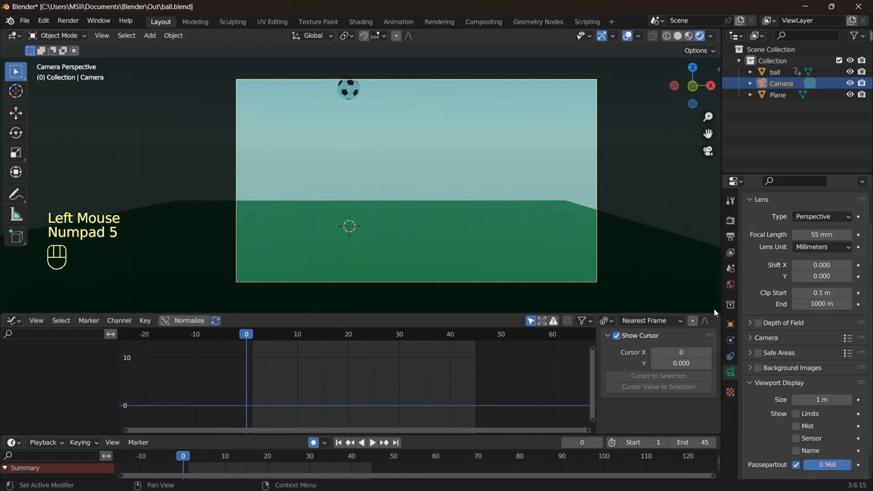
click(824, 234)
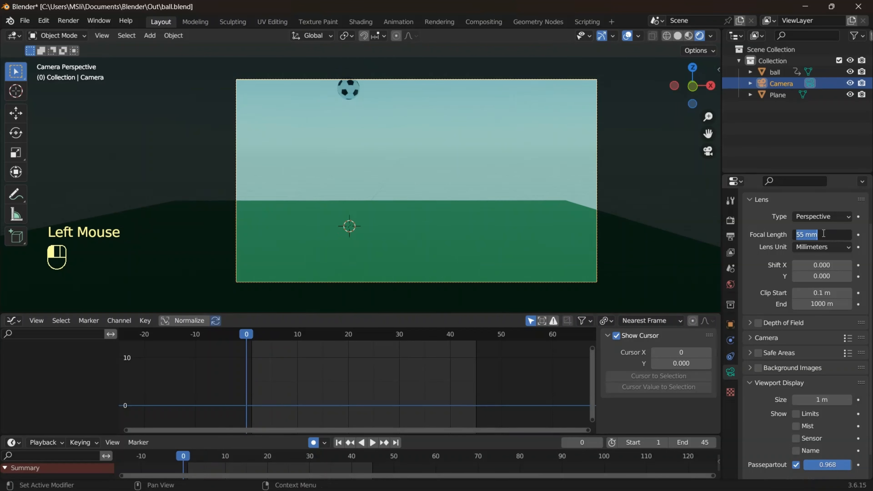
click(517, 243)
Enable Camera to View and shift the camera so the ball sits lower, fully inside the frame.
key(n)
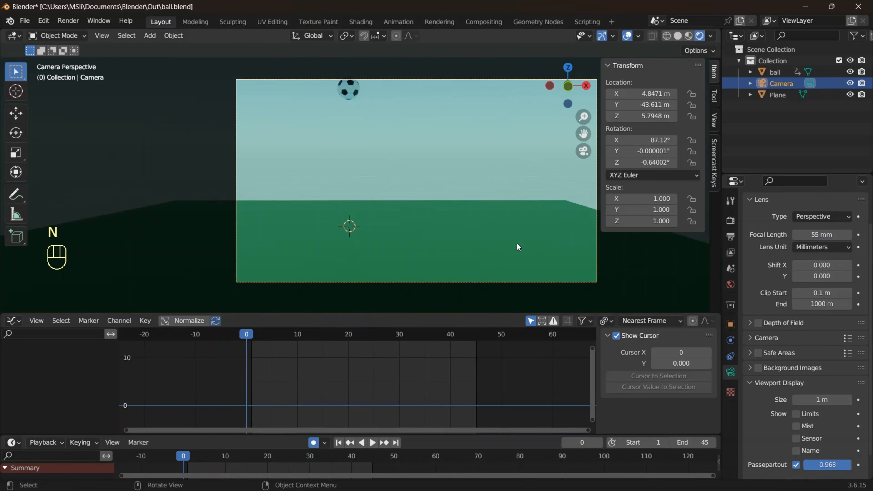
click(711, 126)
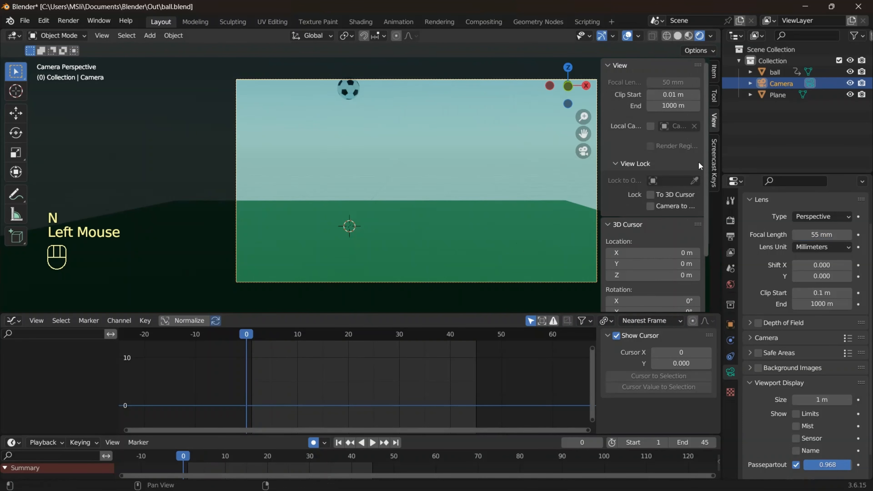
click(663, 205)
mouse_move(450, 176)
shift+middle_down()
mouse_move(436, 189)
mouse_move(447, 194)
shift+middle_up()
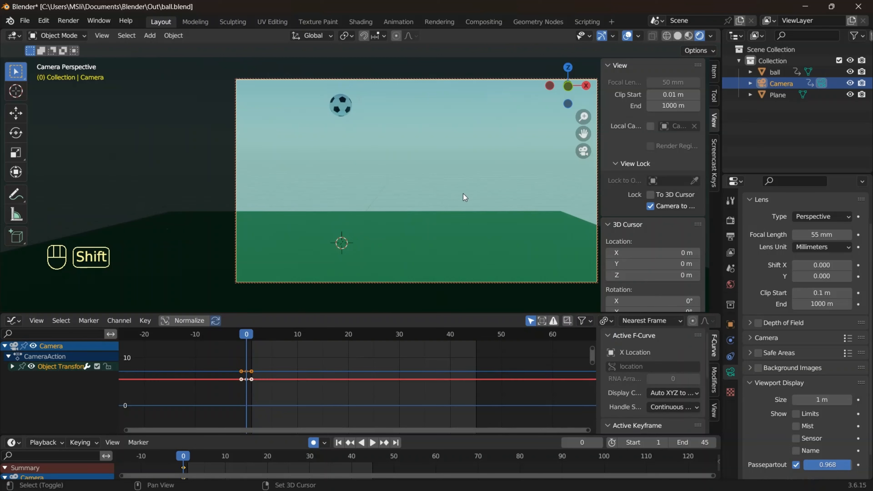
Set the camera's focal length back to 60 mm for the shifted framing.
click(820, 236)
text(6)
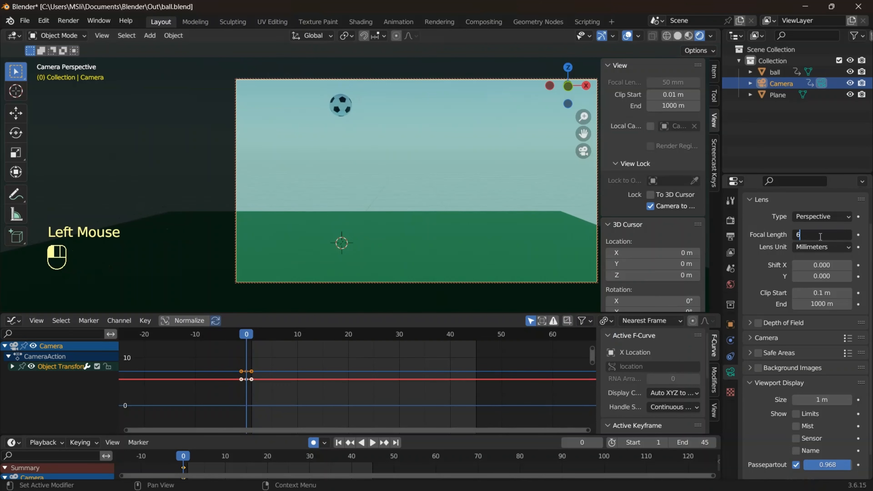
text(0)
key(Return)
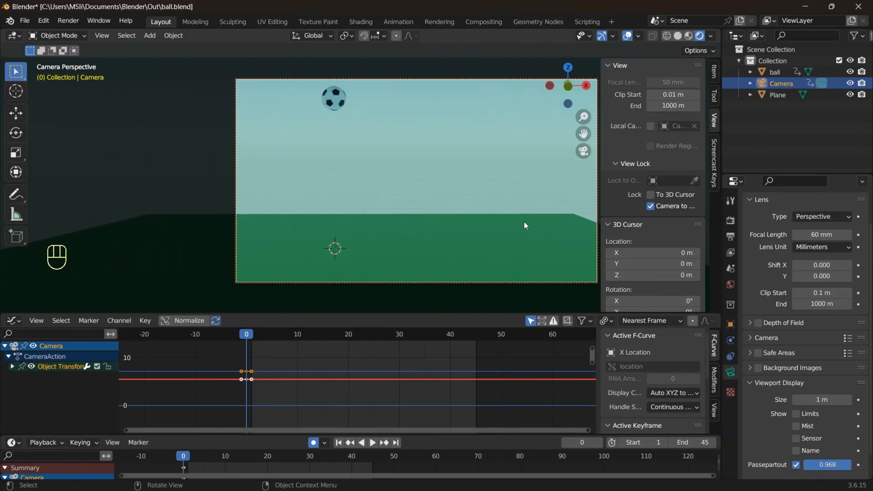
shift+middle_drag(508, 222, 509, 223)
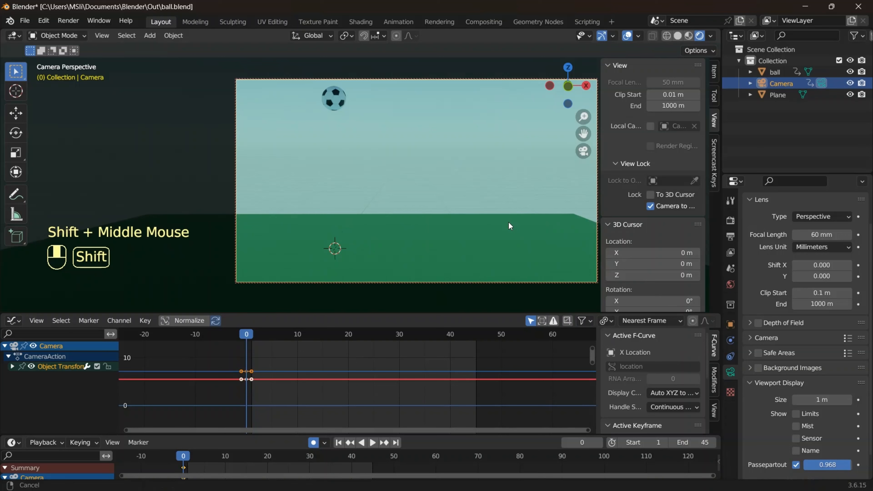
Set the camera's focal length to 65 mm.
click(812, 234)
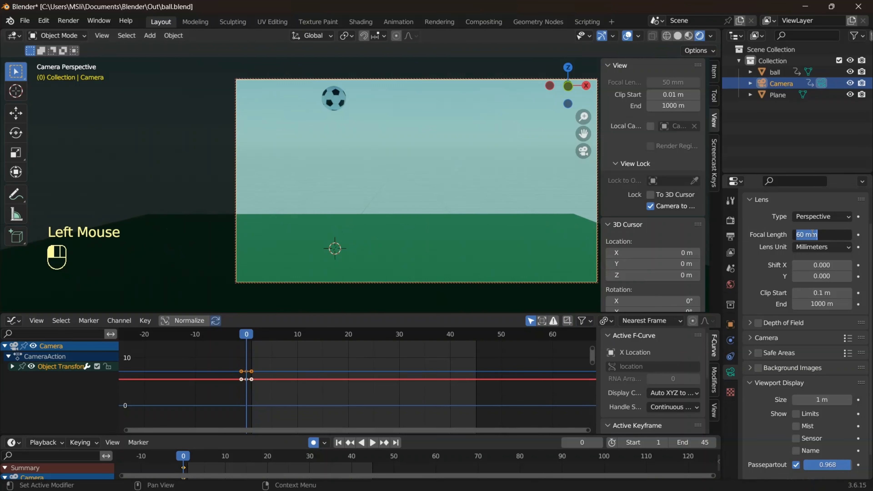
text(65)
key(Return)
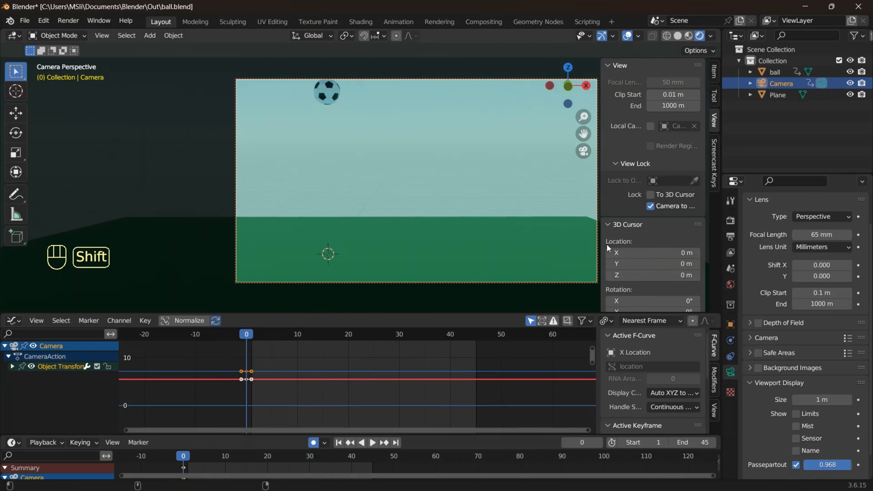
Nudge the camera framing slightly, turn off Camera to View and hide the viewport sidebar.
shift+middle_drag(496, 208, 495, 209)
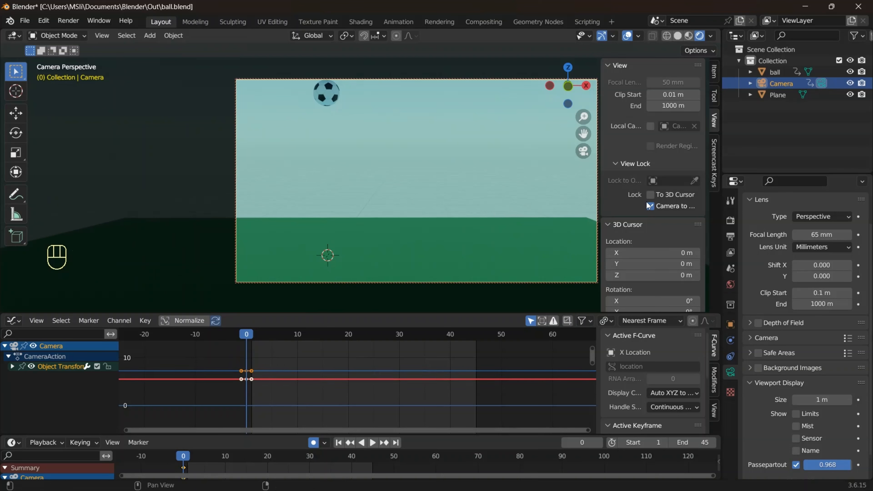
click(650, 206)
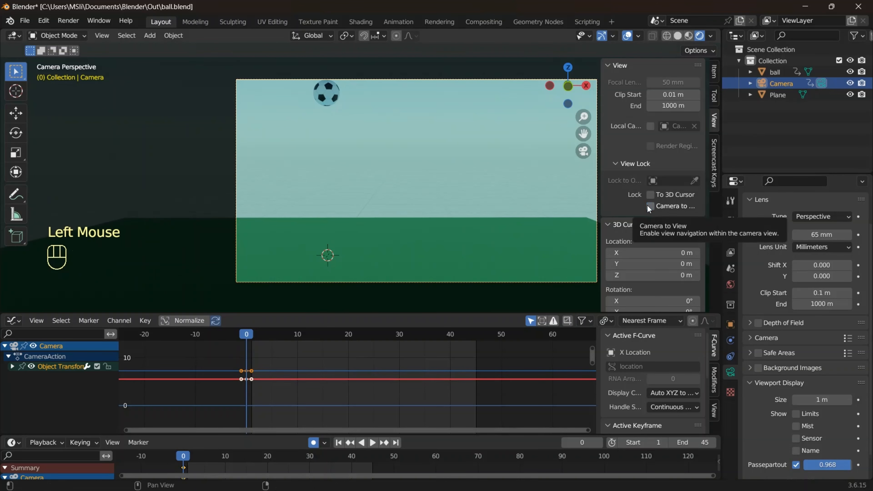
key(n)
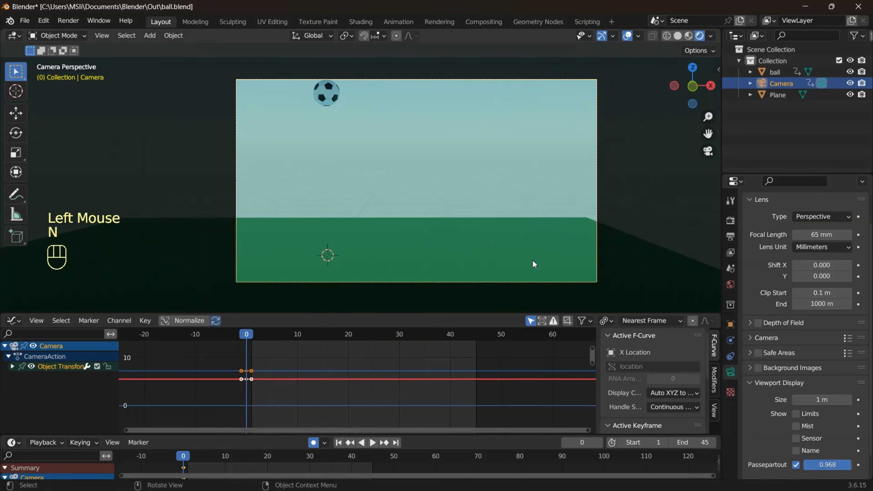
Play the animation briefly and examine the camera's location channels, including Z Location, in the graph editor.
click(370, 444)
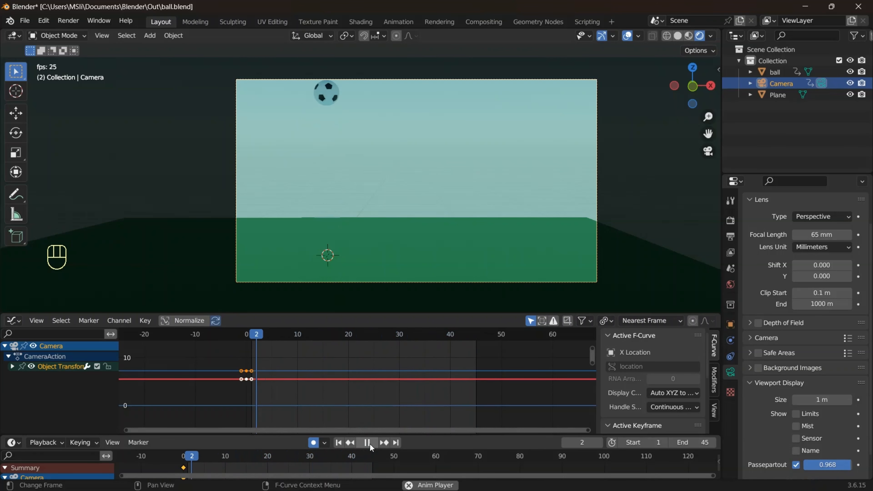
click(370, 443)
scroll(383, 397, down, 3)
scroll(384, 397, up, 2)
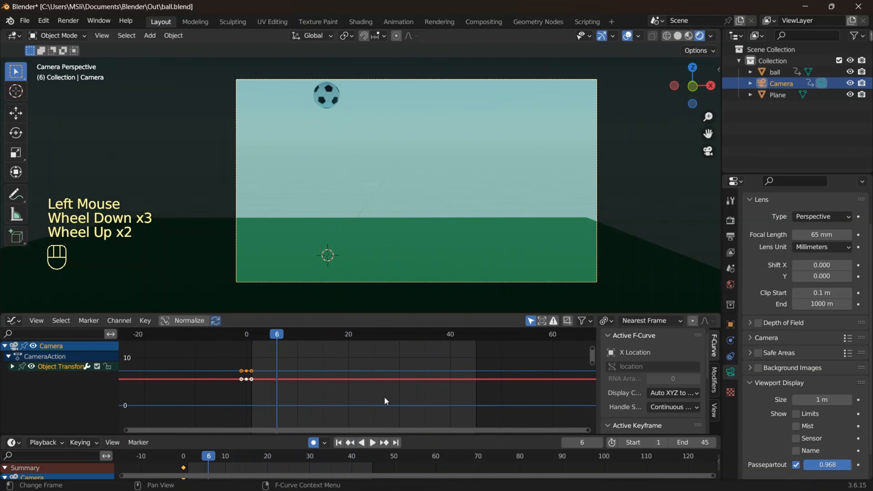
click(12, 366)
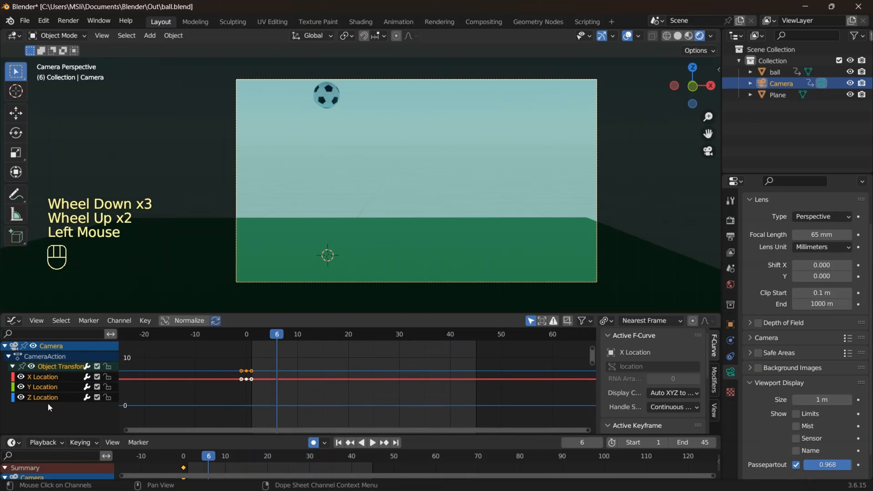
click(41, 398)
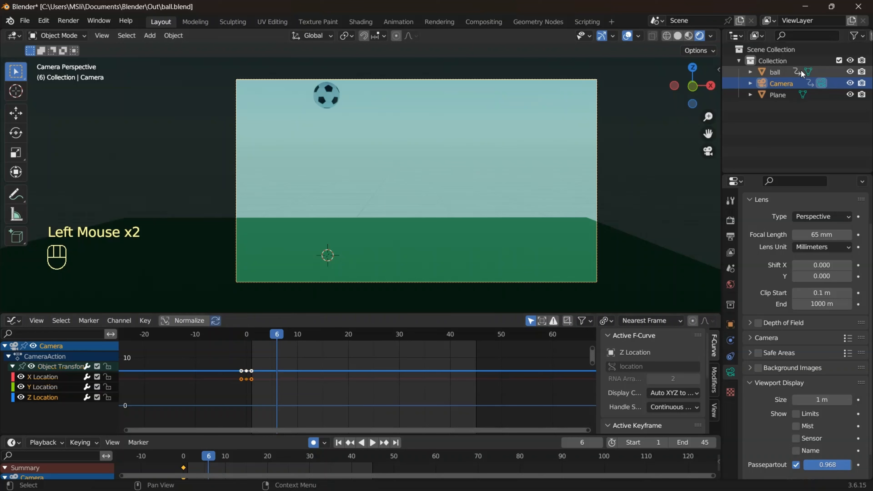
Clear the camera's animation data in the outliner and select the ball.
click(751, 83)
click(800, 94)
right_click(800, 96)
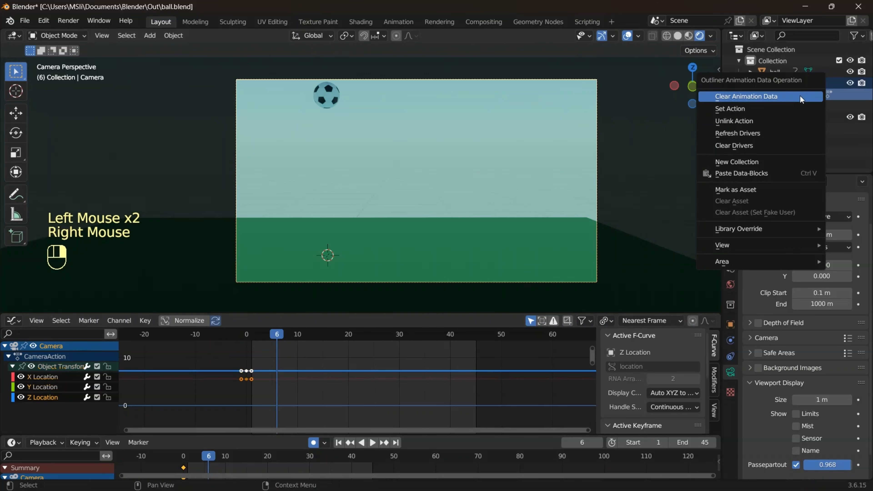
click(775, 97)
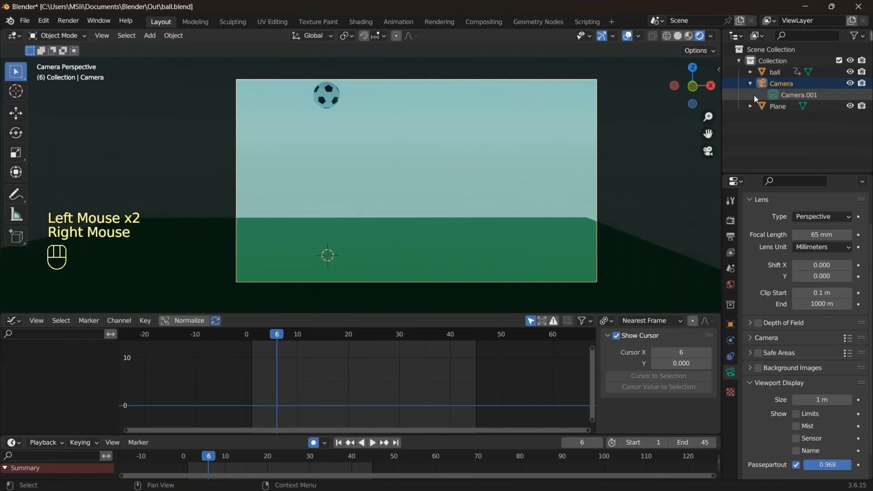
click(751, 83)
click(774, 75)
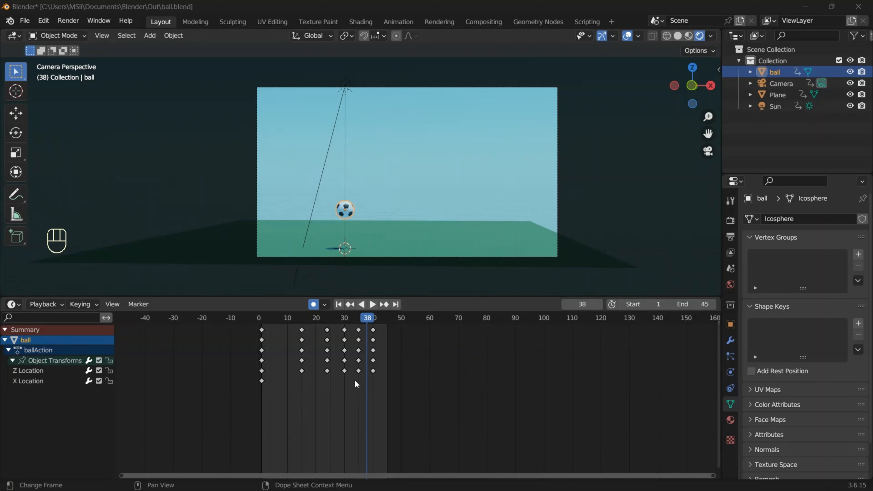
Play the ball animation from the start to check the bounce timing, and return to frame 1.
click(321, 409)
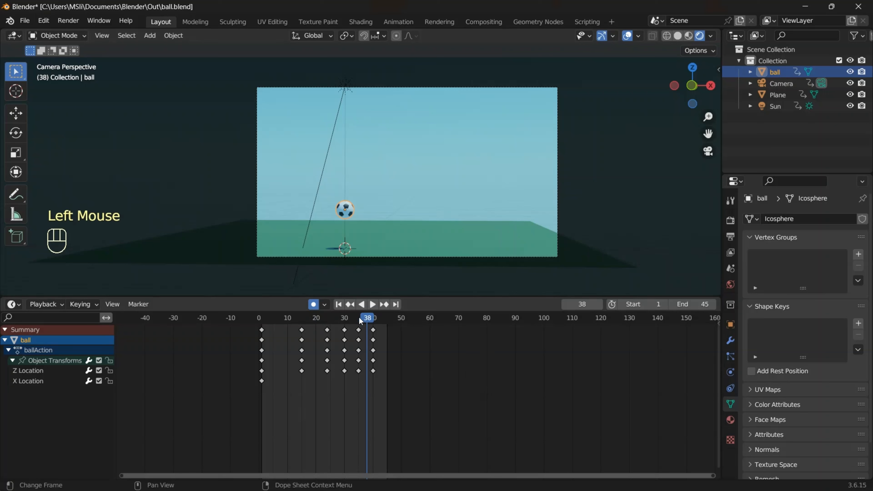
drag(360, 320, 259, 339)
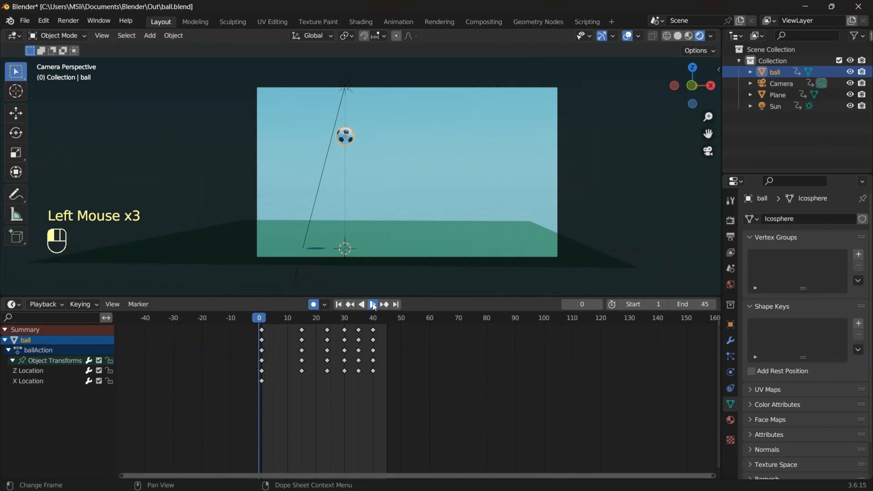
click(373, 304)
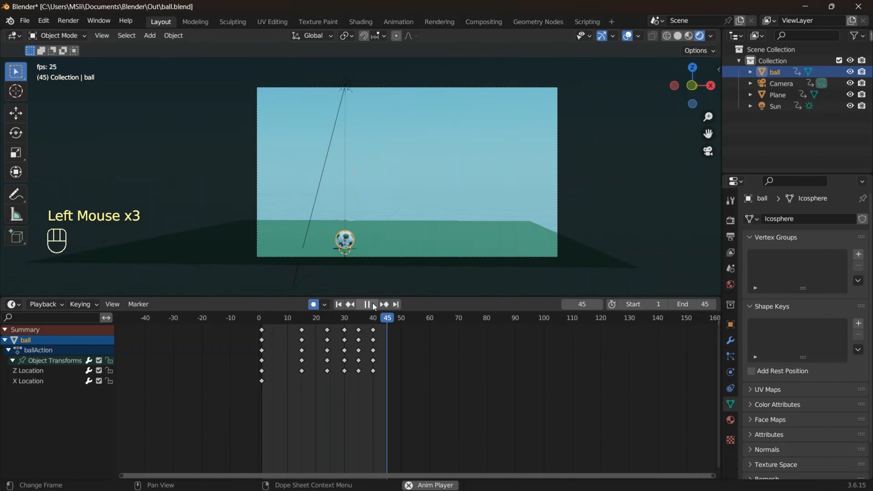
click(374, 305)
drag(329, 320, 263, 337)
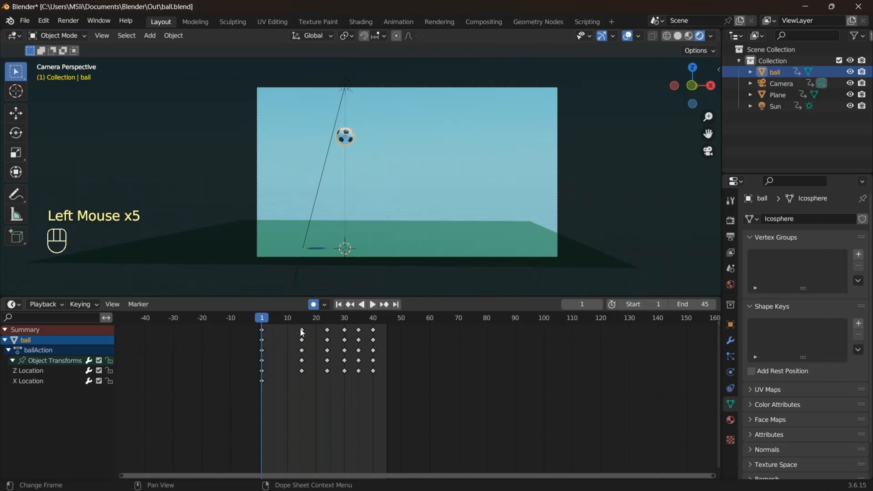
Retime the ball's last four bounce keyframes to frames 20, 25, 30 and 35, and preview the animation.
drag(329, 332, 315, 331)
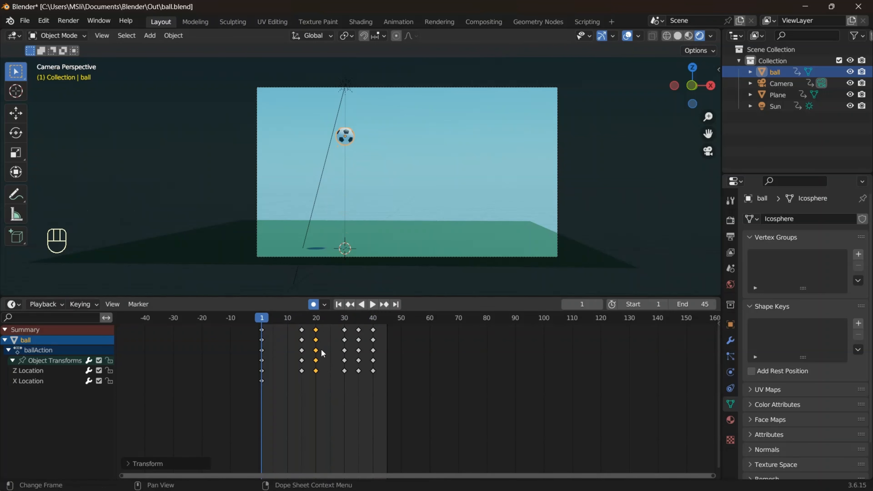
mouse_move(346, 333)
mouse_down()
mouse_move(329, 333)
mouse_move(373, 331)
mouse_move(359, 337)
mouse_up()
click(372, 304)
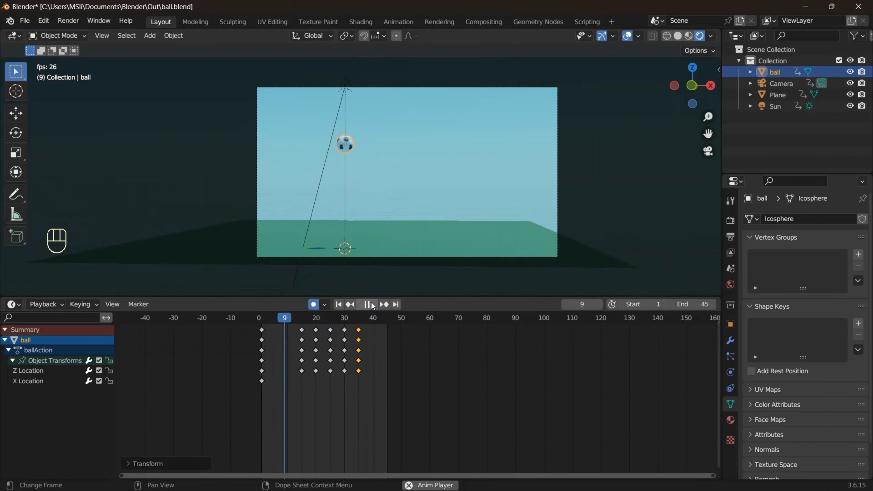
click(373, 305)
Open the ball's object transform properties and check its X Location channel at frame 35.
scroll(422, 387, up, 5)
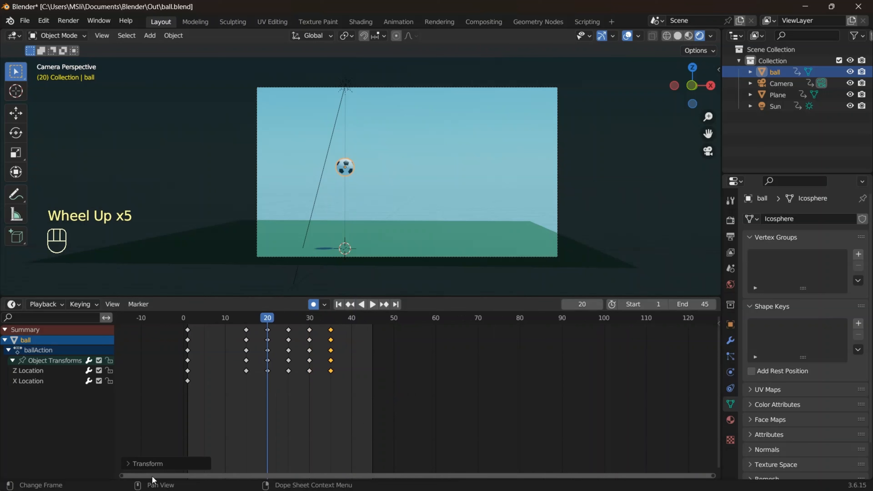
click(19, 372)
click(19, 382)
drag(267, 319, 331, 369)
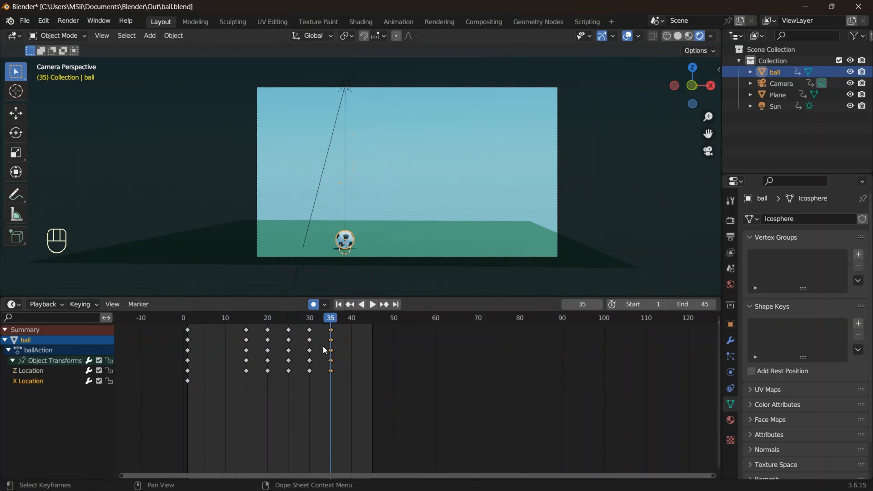
click(731, 325)
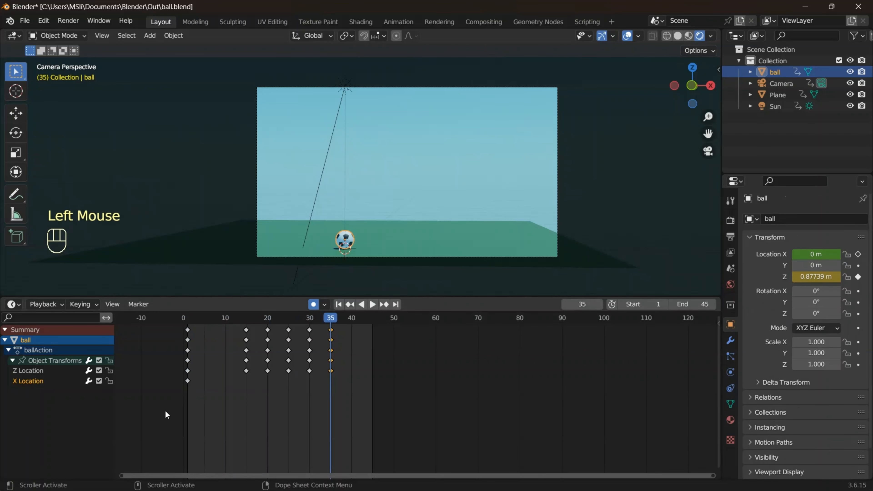
drag(333, 318, 332, 358)
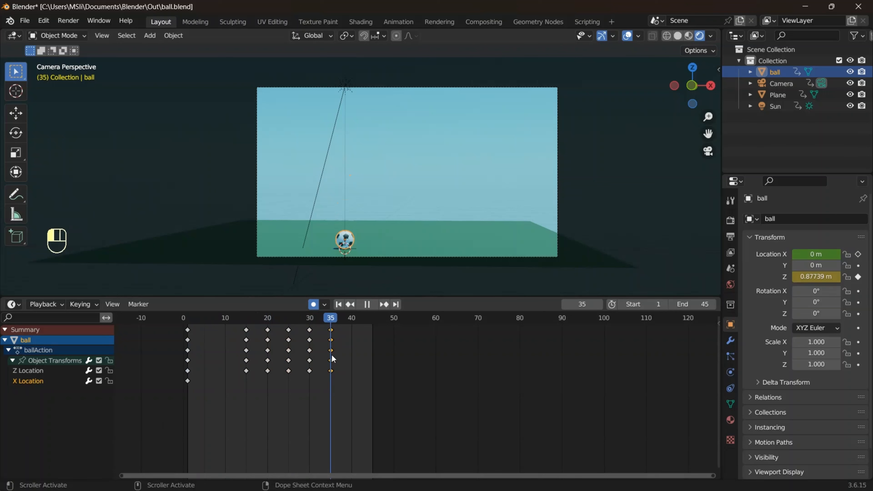
drag(332, 357, 332, 358)
click(34, 380)
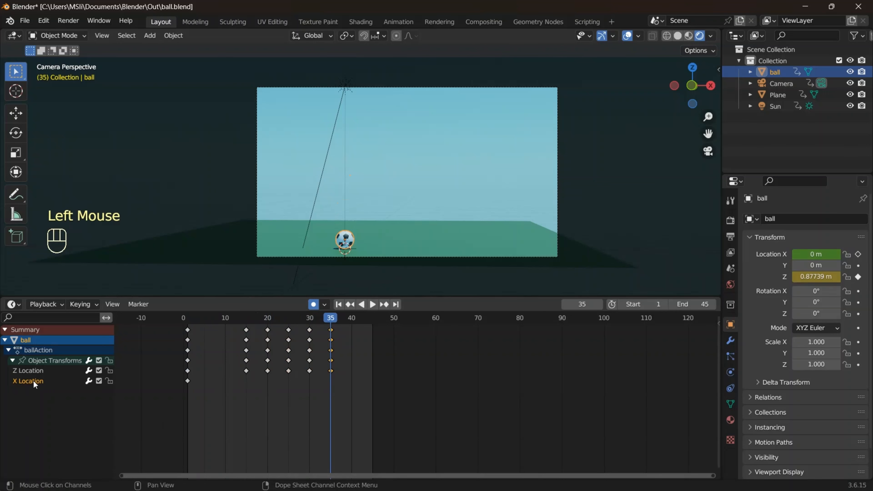
Check the ball's X Location at frame 1 and keyframe it at 0 m on frame 35.
drag(333, 319, 188, 353)
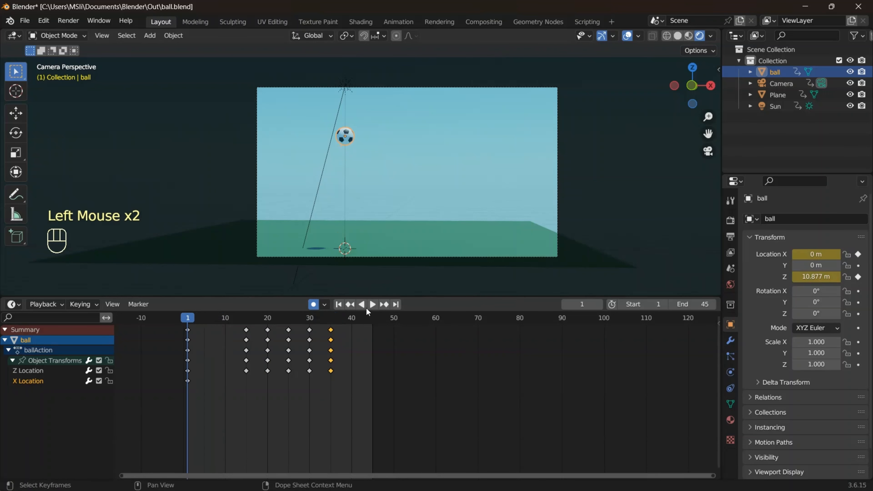
click(817, 257)
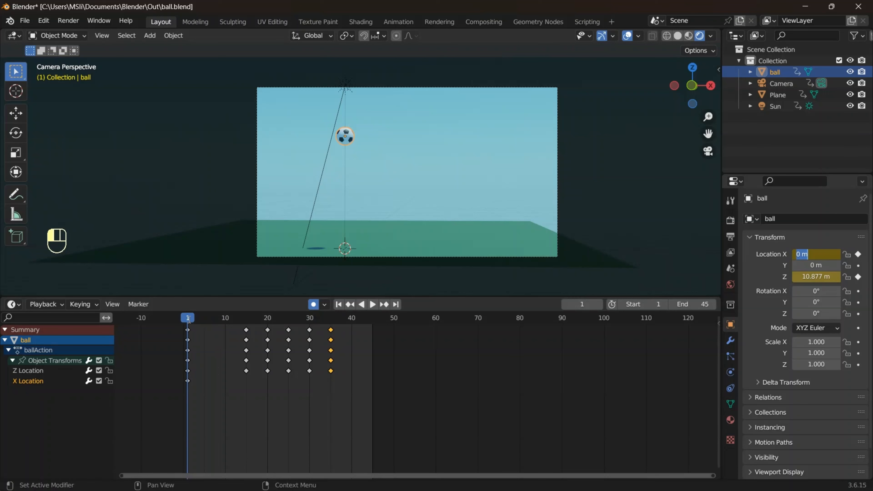
drag(189, 320, 331, 341)
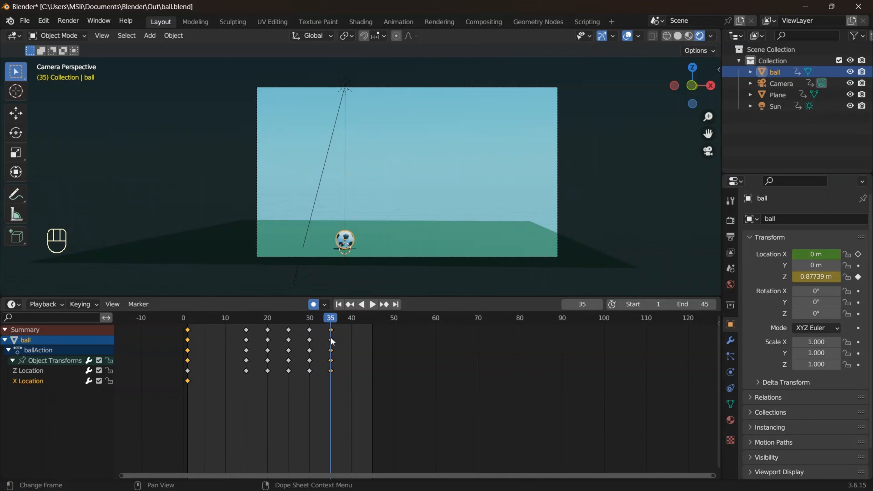
click(332, 321)
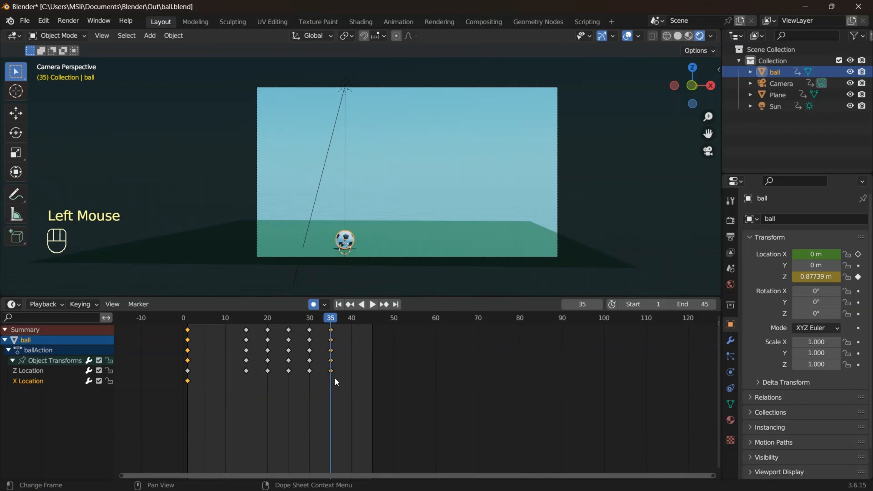
click(858, 255)
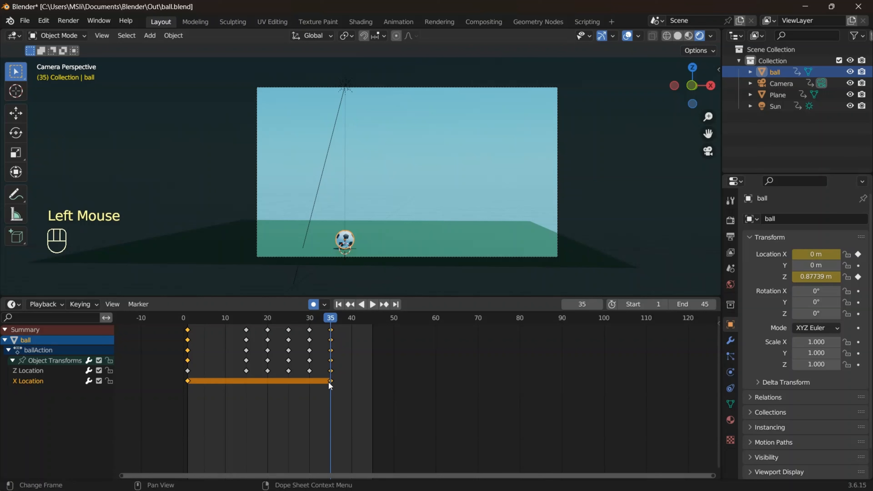
Extend the animation's end frame to 80.
drag(339, 322, 351, 327)
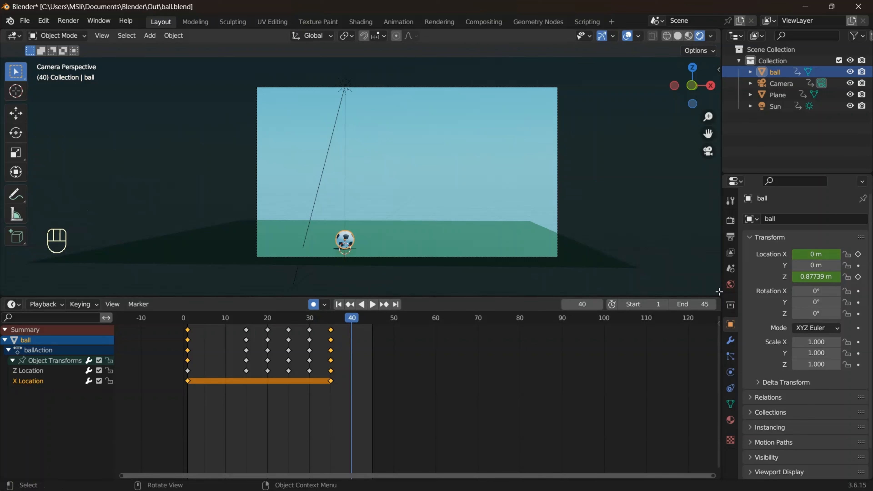
click(705, 304)
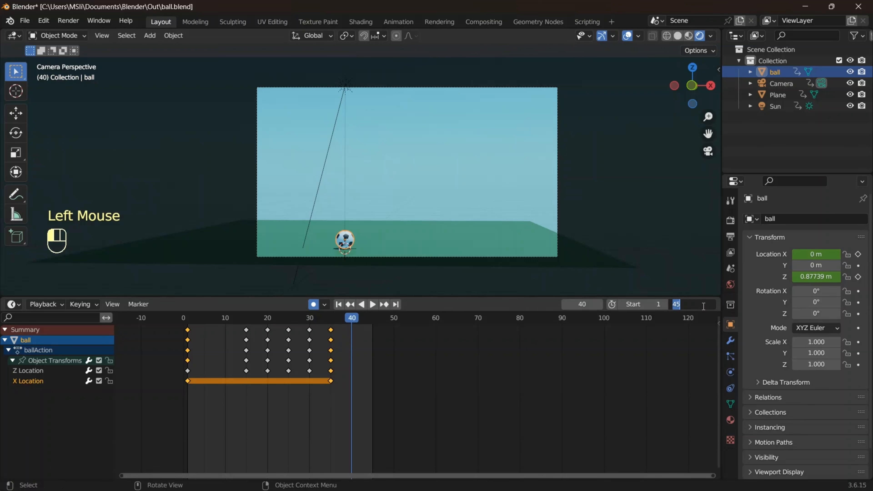
text(80)
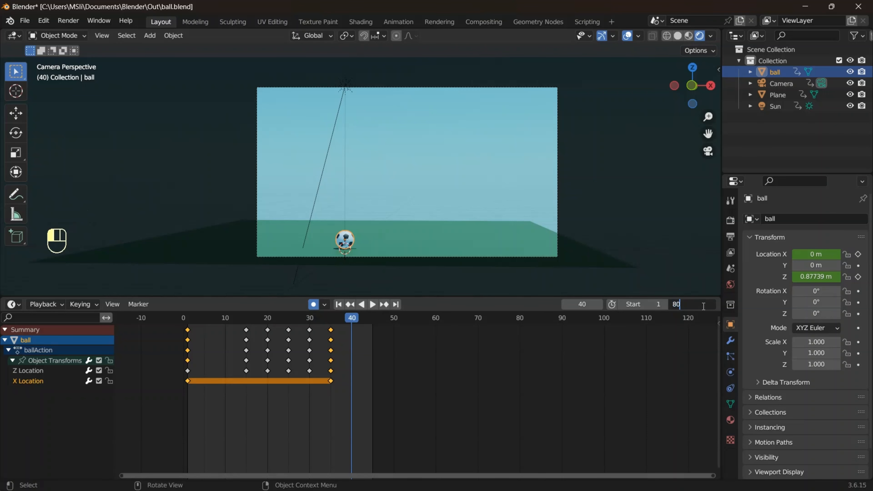
key(Return)
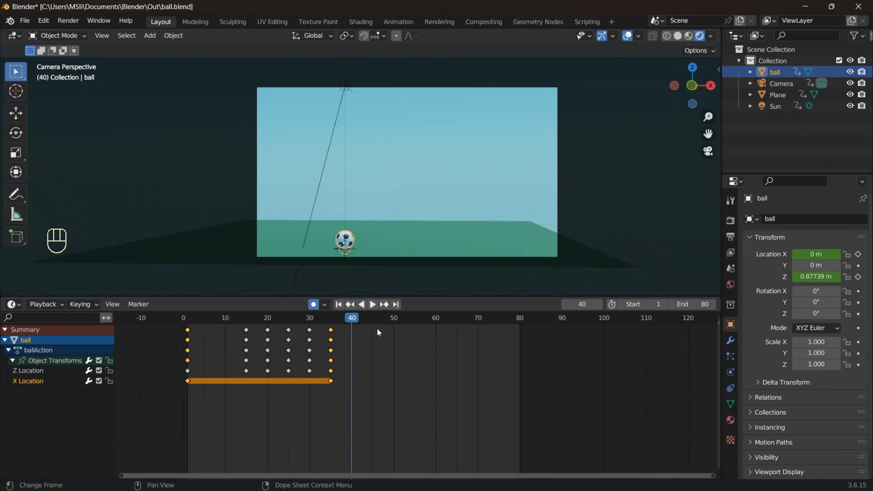
Move the ball 15 m along X at frame 80 with auto keying.
drag(352, 319, 519, 335)
key(g)
key(x)
key(1)
key(5)
key(Return)
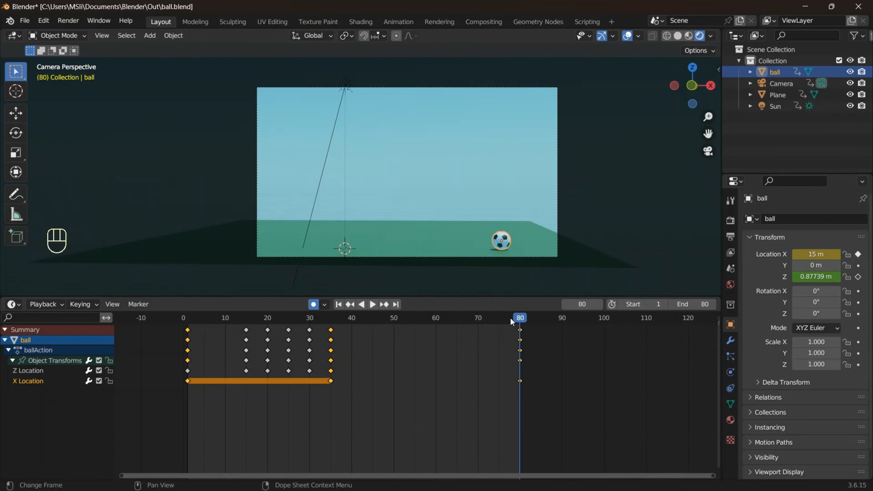
Play the animation to check the ball's sideways travel up to frame 80.
drag(520, 321, 519, 398)
click(372, 304)
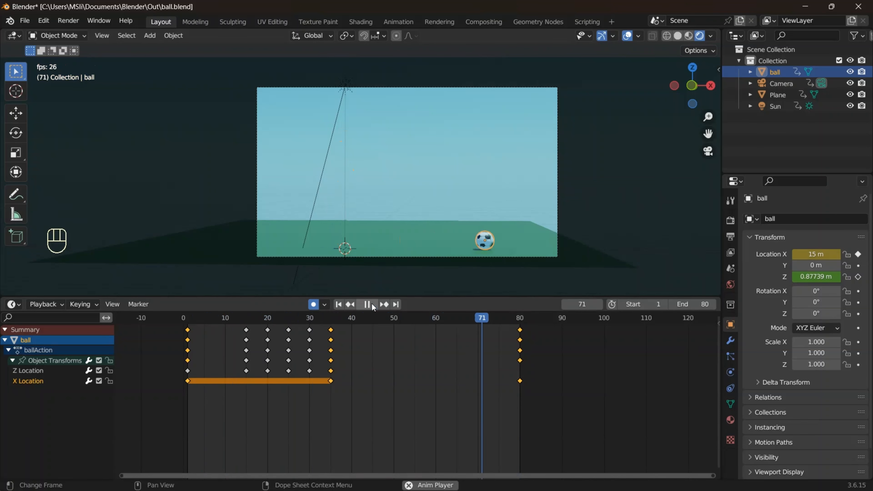
click(373, 305)
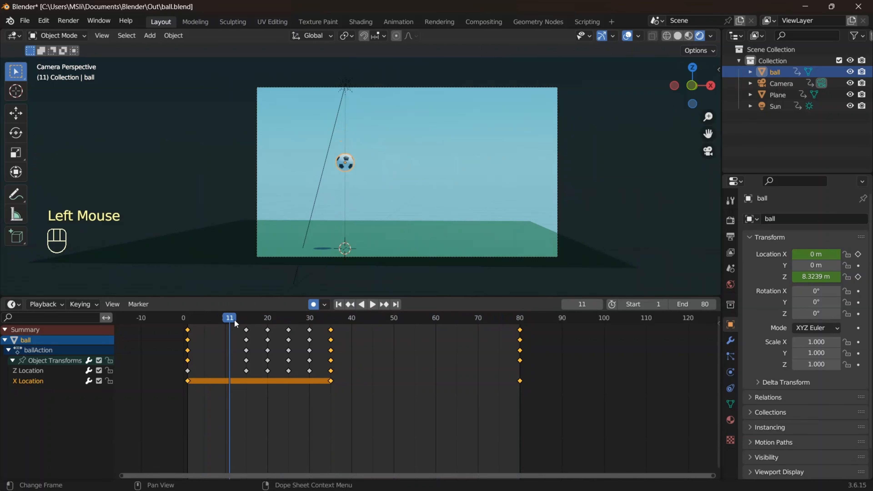
Keyframe the ball's X and Y rotation at 0° on frame 35.
drag(235, 319, 330, 337)
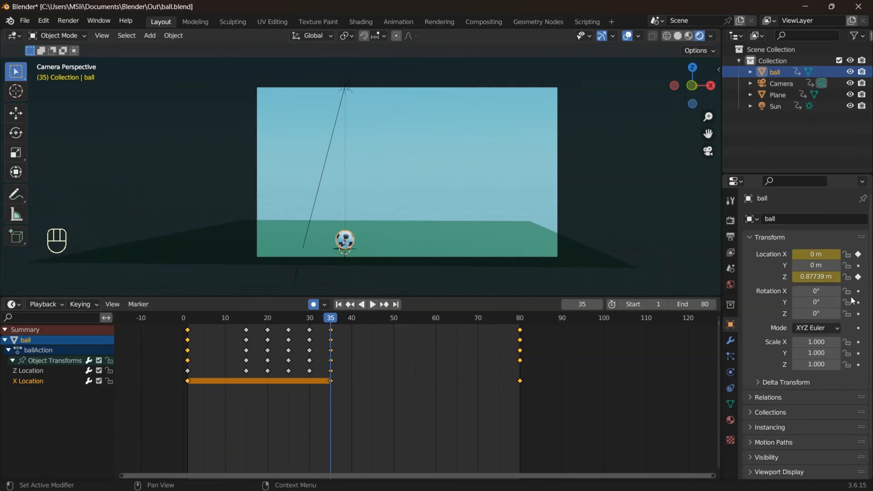
click(858, 292)
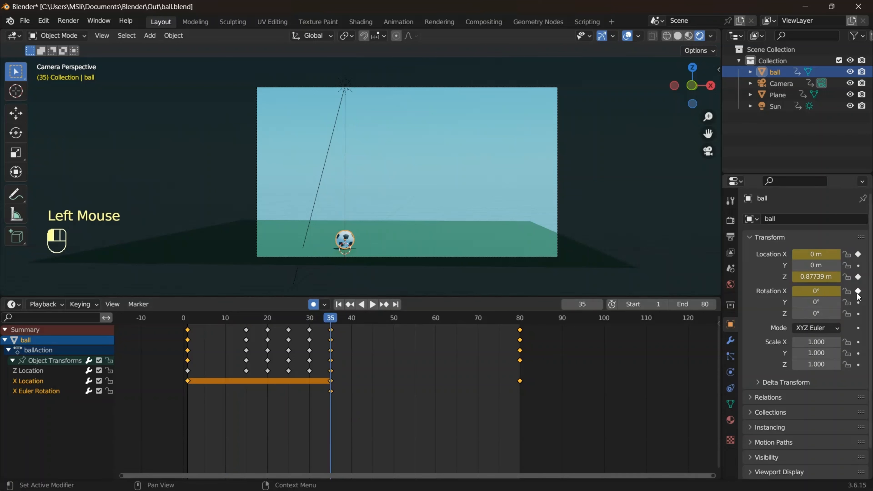
click(859, 303)
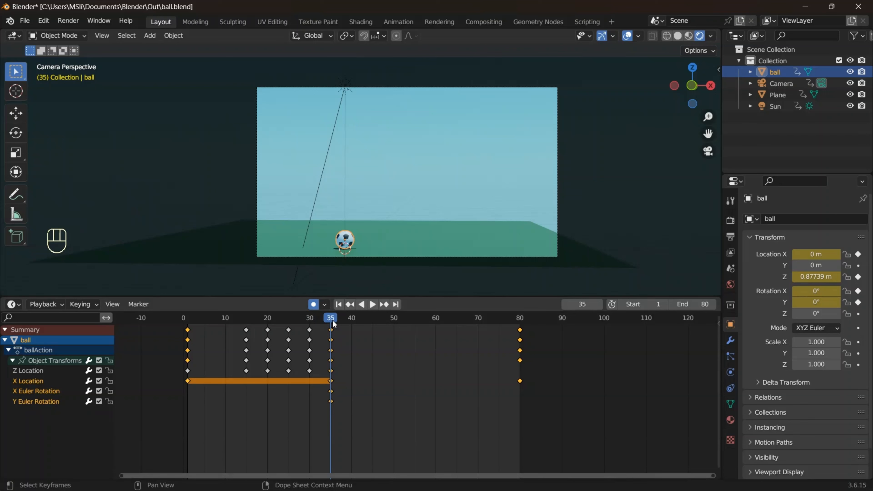
Set the ball's X and Y rotation to 360° at frame 80.
drag(332, 320, 520, 366)
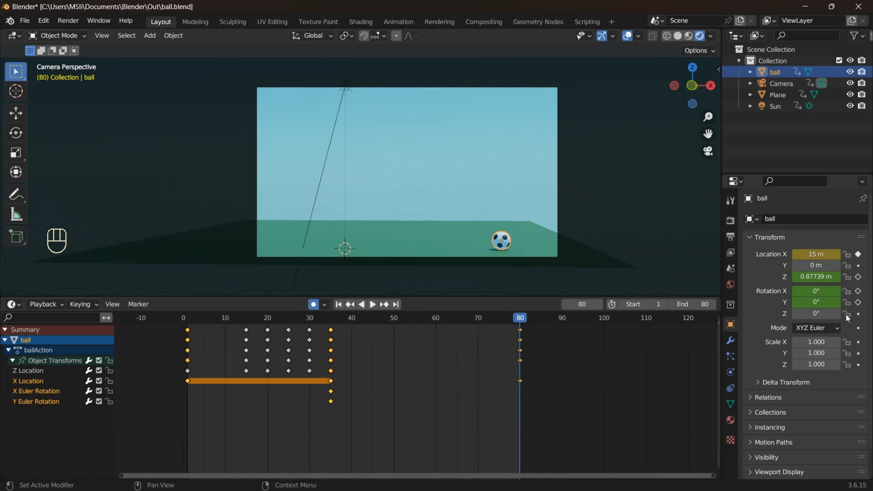
click(814, 291)
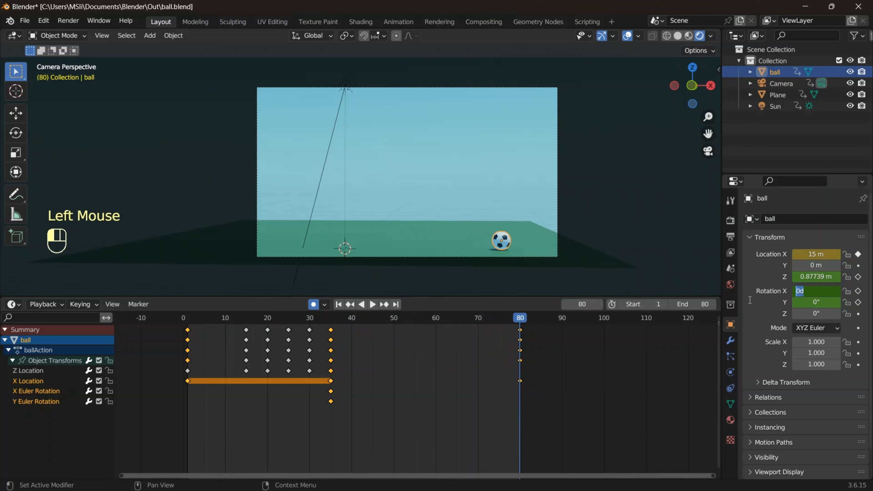
text(36)
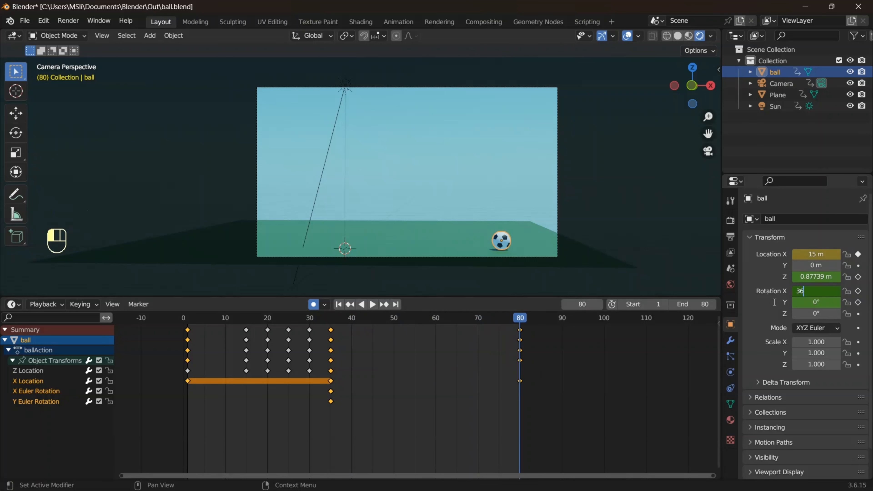
text(0)
key(Return)
click(813, 303)
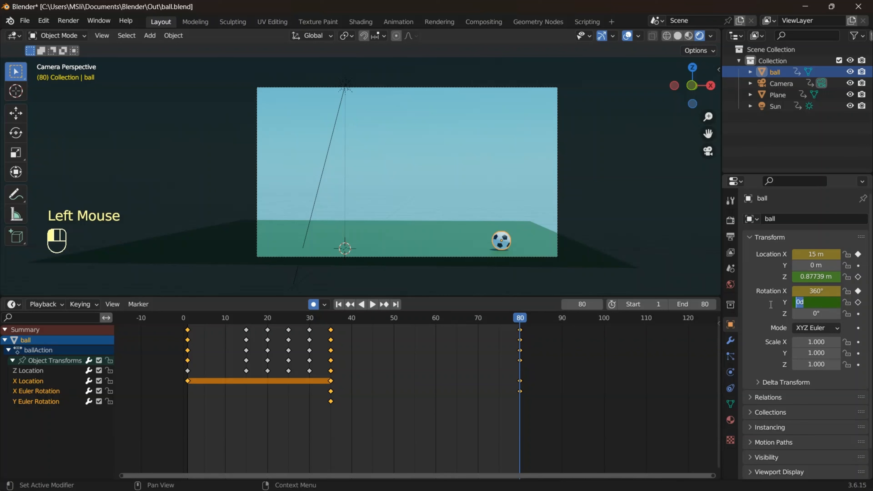
text(360)
key(Return)
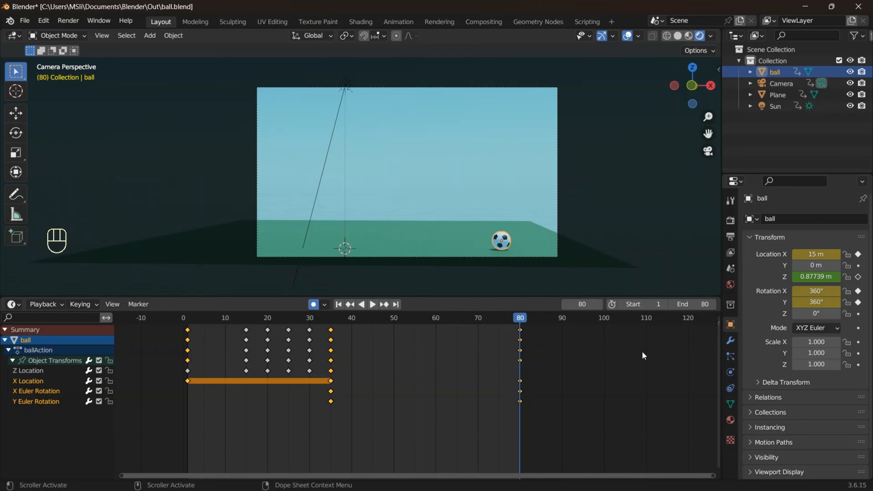
Play the animation to check the ball's rolling rotation together with its sideways travel.
drag(521, 320, 521, 404)
click(371, 304)
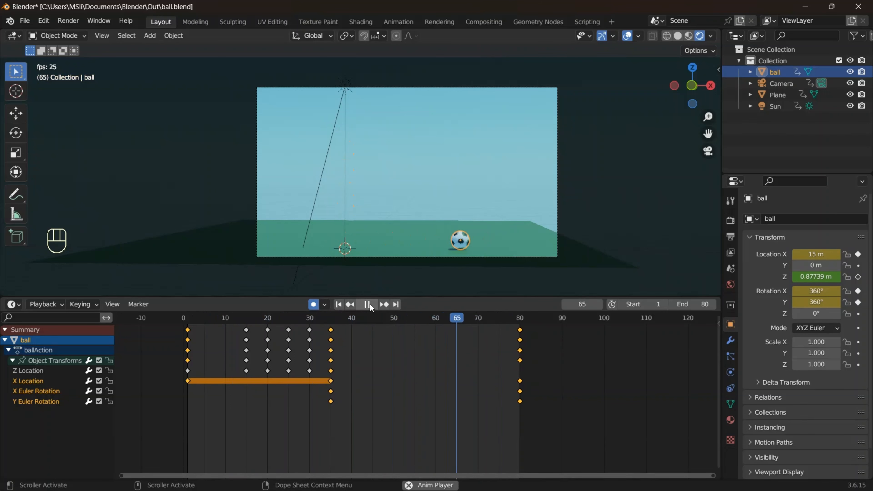
click(368, 305)
Move the ball's X Location, X Rotation and Y Rotation keyframes from frame 35 to frame 32 and scrub to check the timing.
drag(502, 319, 330, 344)
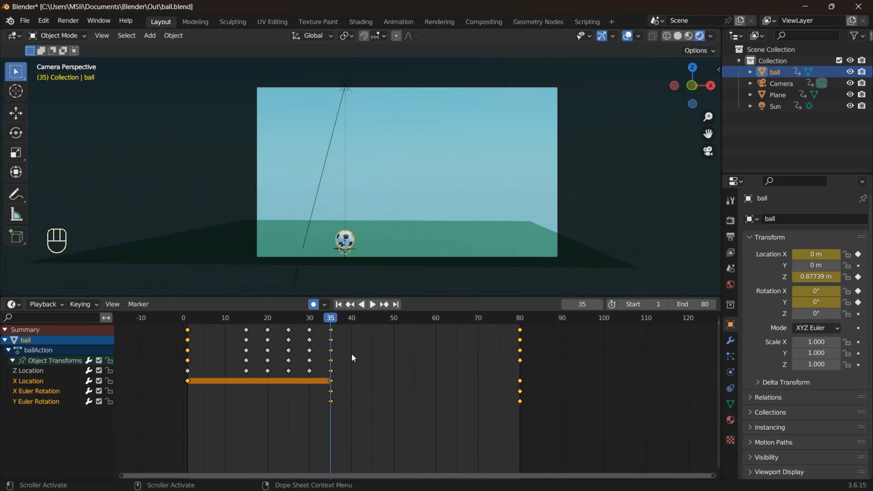
click(331, 391)
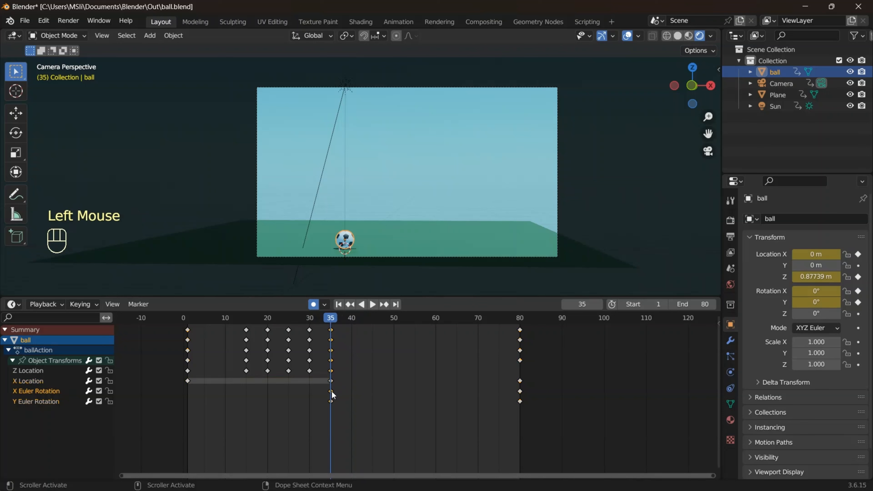
shift+click(331, 401)
shift+click(331, 381)
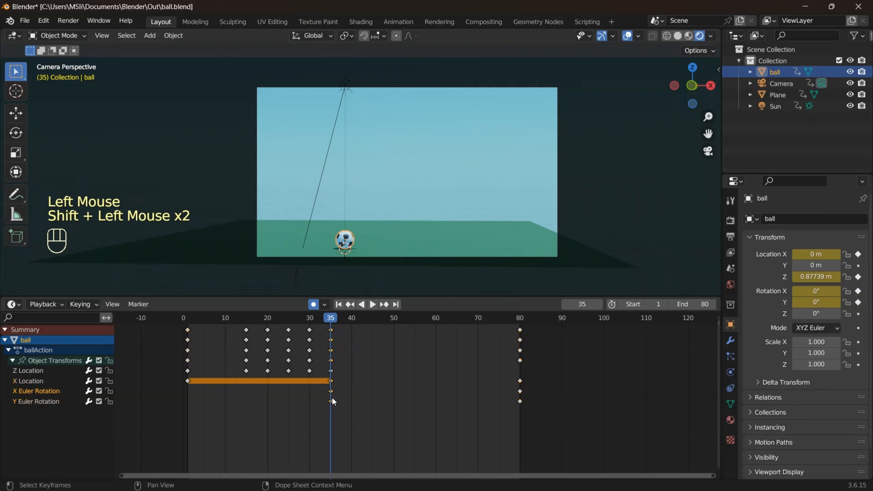
drag(330, 382, 316, 394)
click(331, 319)
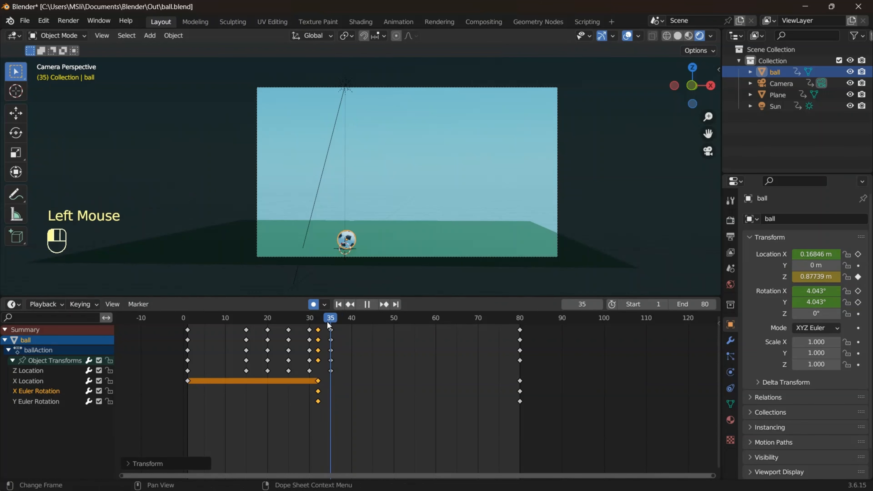
drag(327, 322, 331, 351)
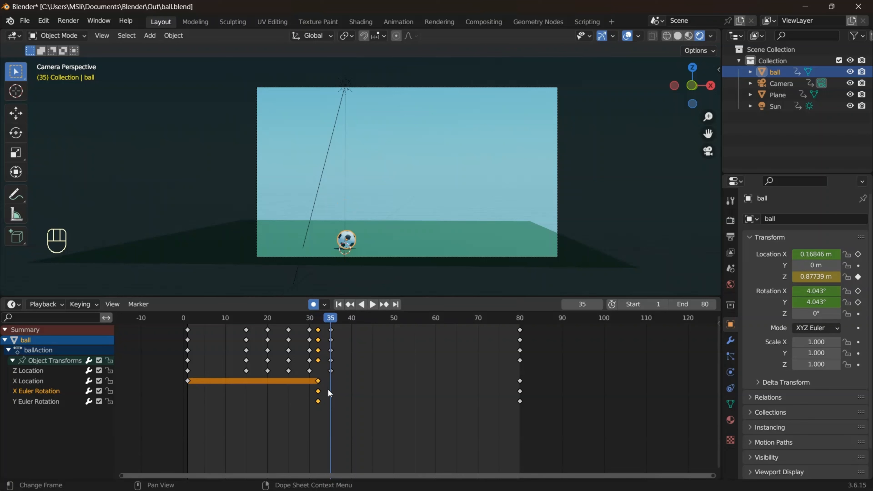
drag(329, 319, 318, 404)
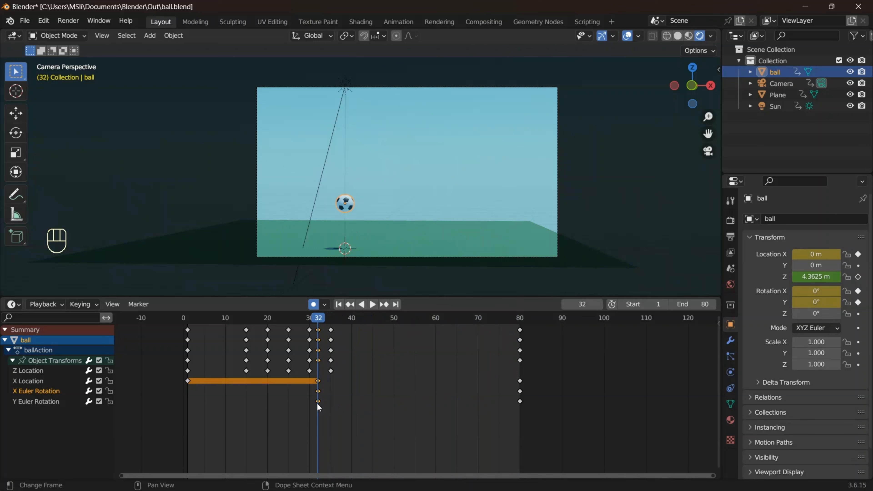
Move the ball's X Location, X Rotation and Y Rotation keyframes from frame 32 to frame 34 and scrub there.
key(shift)
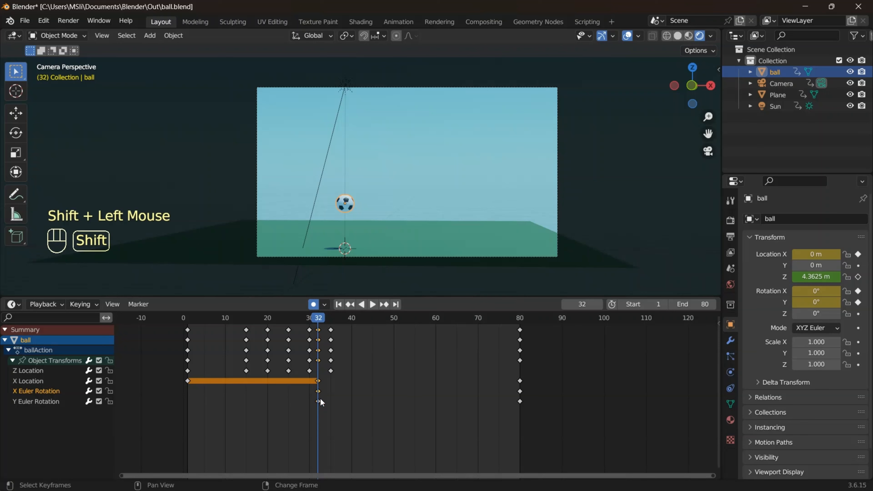
shift+click(318, 400)
drag(319, 382, 328, 382)
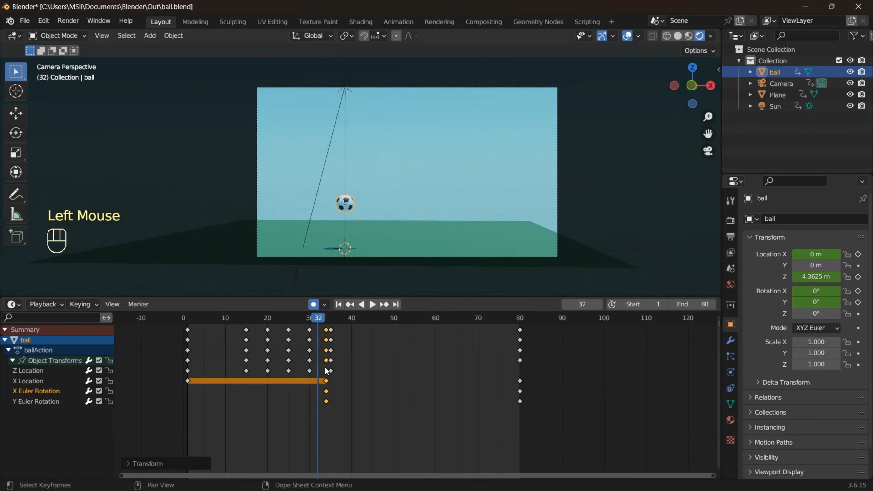
drag(317, 317, 325, 400)
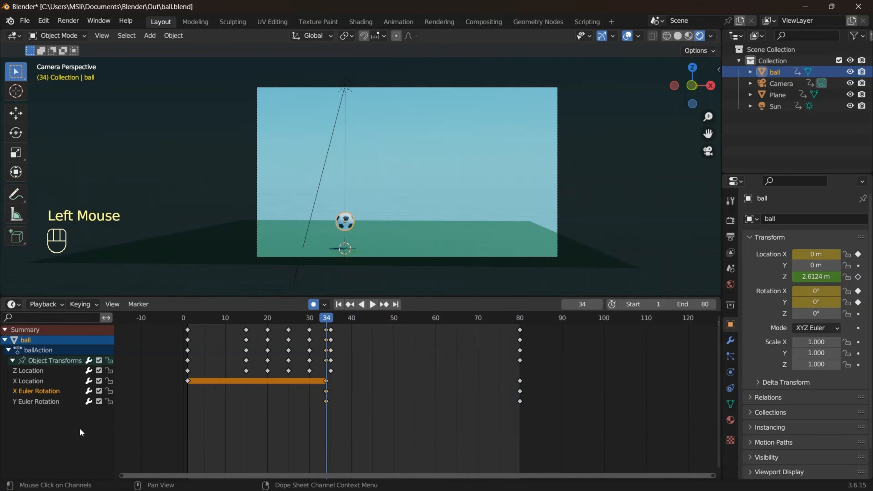
In the Graph Editor, scale the handles of the X Location keyframe at frame 80 to about twice their length.
key(ctrl+Tab)
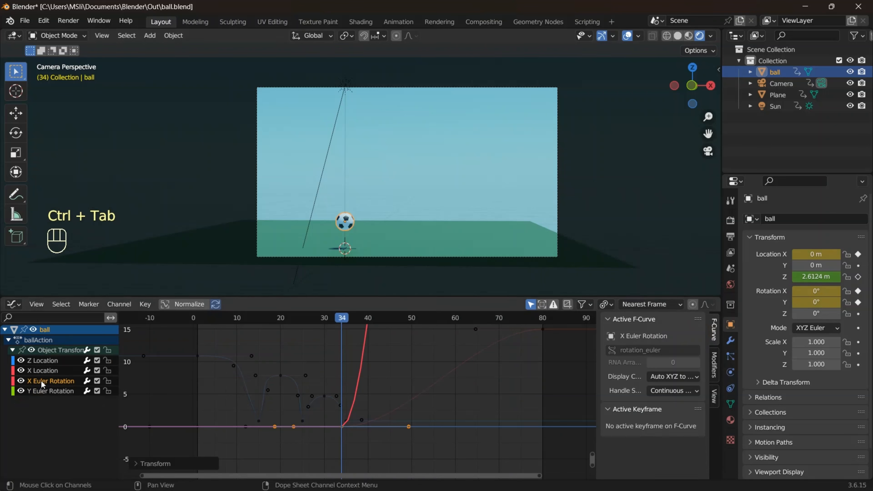
drag(343, 319, 541, 397)
click(612, 305)
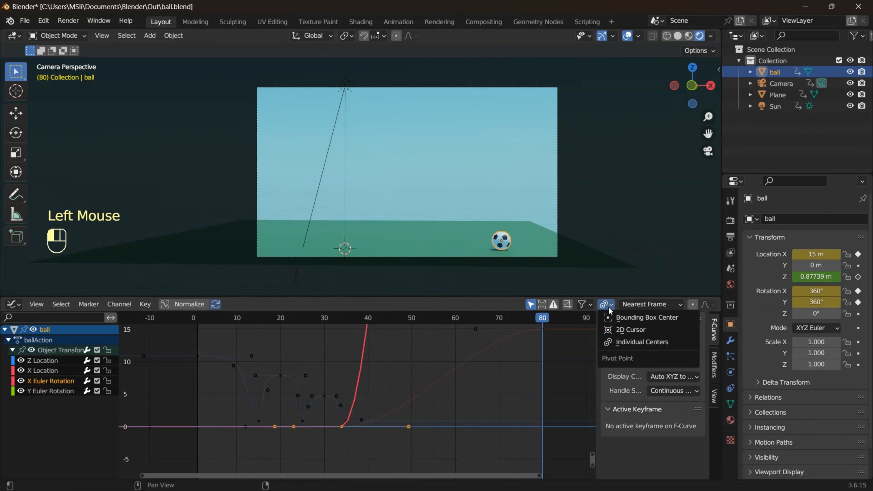
click(541, 331)
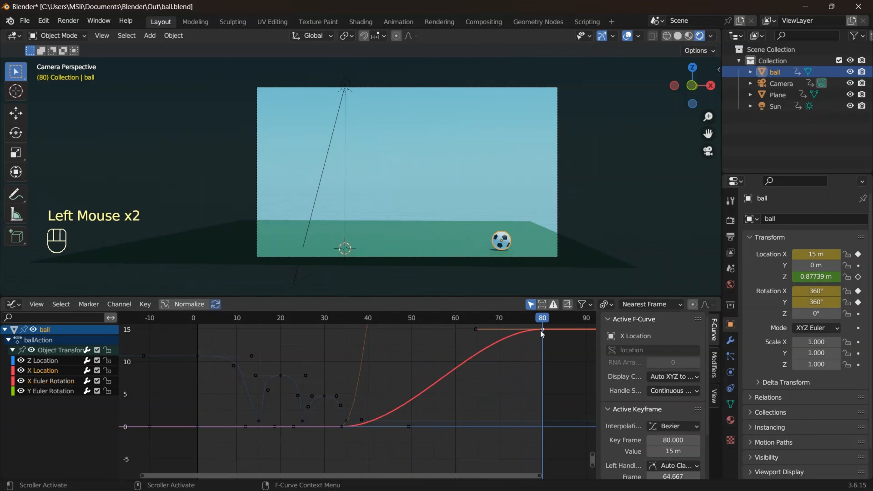
key(s)
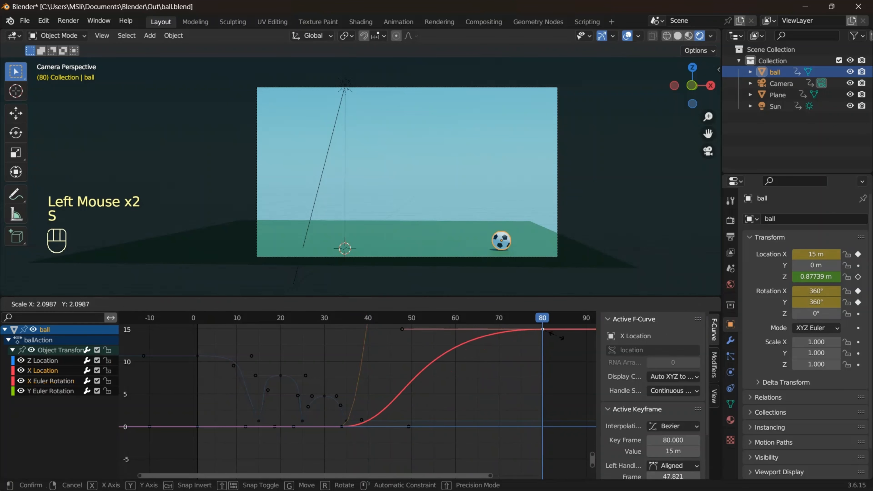
click(557, 338)
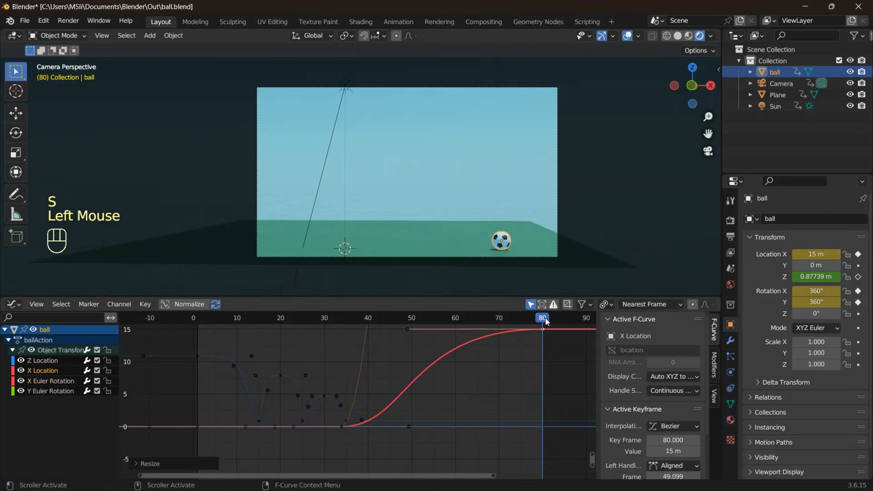
Scale down the handles of the X Location keyframe at frame 34 to about 0.6 of their length and play the animation.
drag(544, 318, 341, 388)
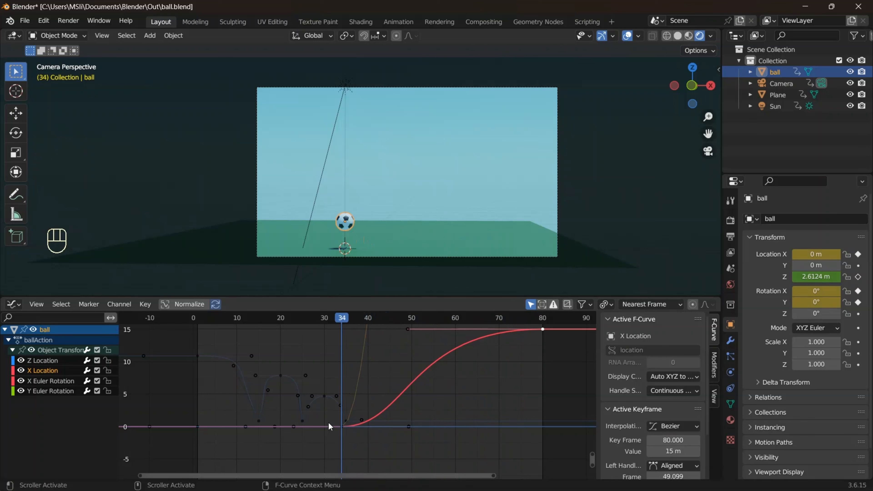
click(338, 426)
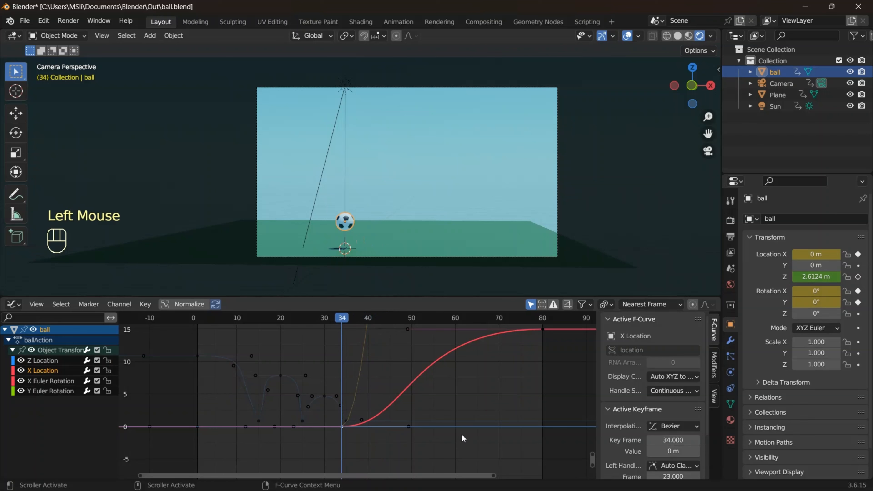
key(s)
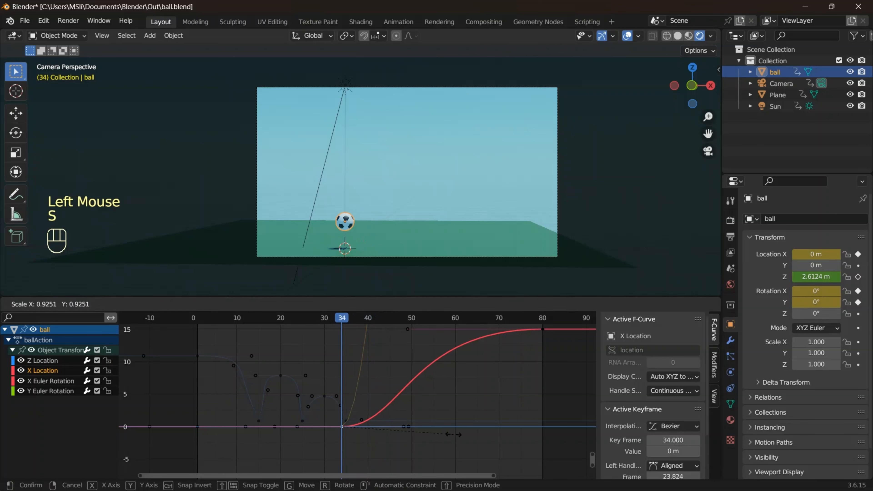
click(440, 437)
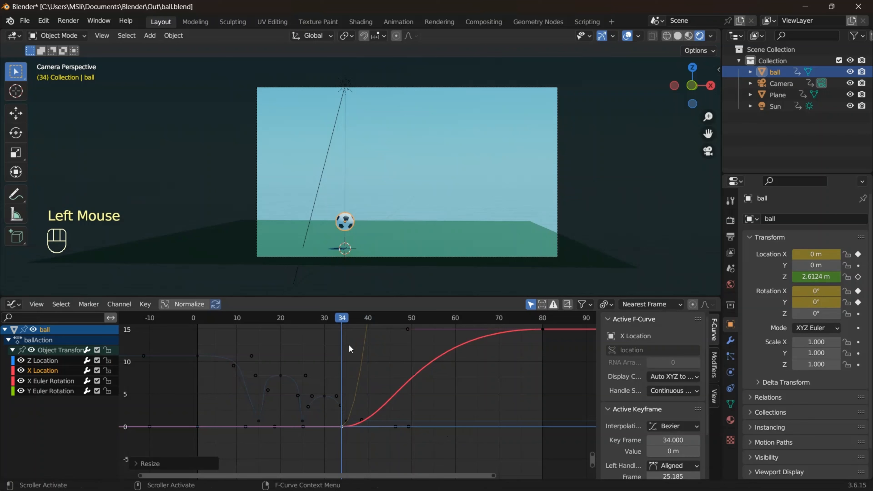
drag(339, 318, 342, 353)
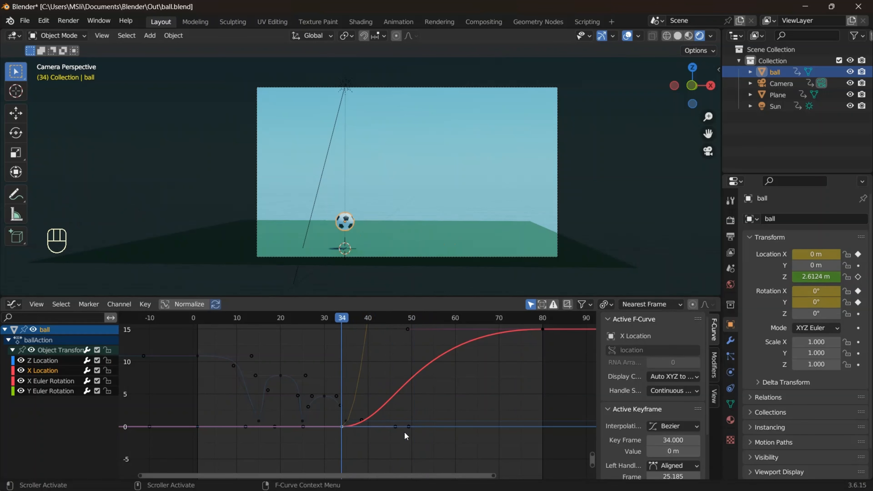
key(s)
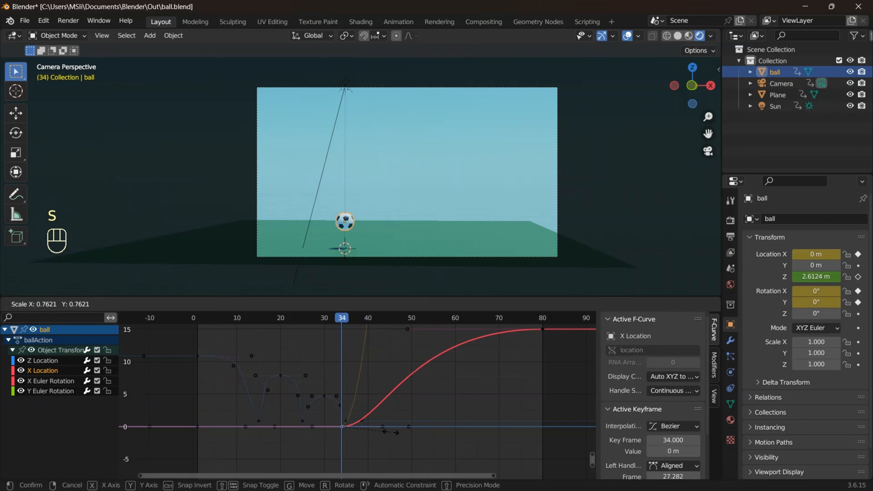
click(390, 433)
drag(342, 316, 341, 388)
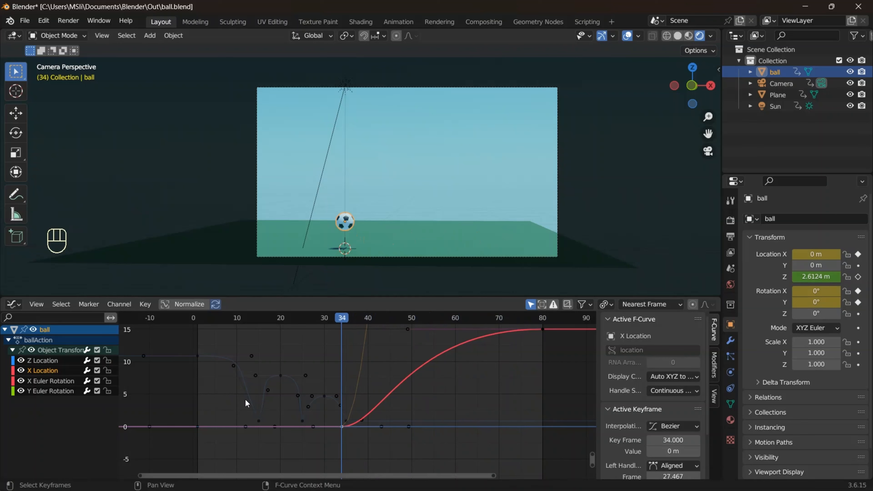
key(space)
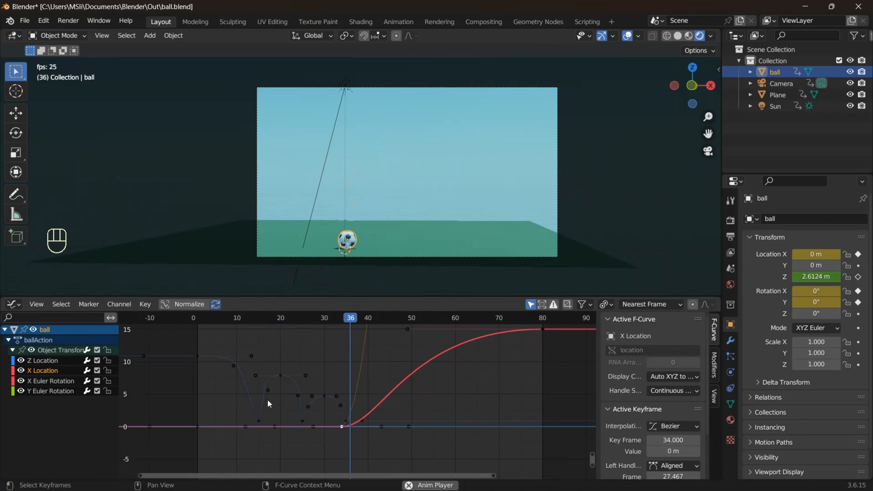
key(space)
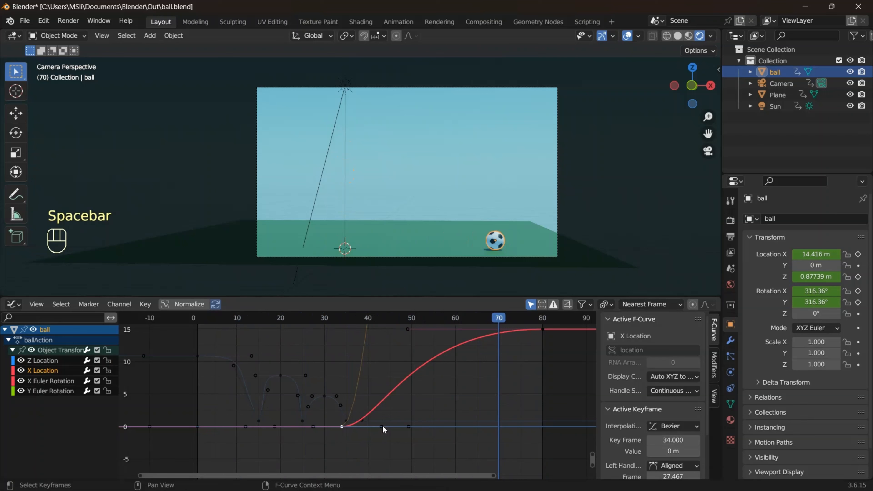
Lengthen the right handle of the frame 34 X Location keyframe to about frame 47 and scrub back to frame 34.
click(382, 426)
key(s)
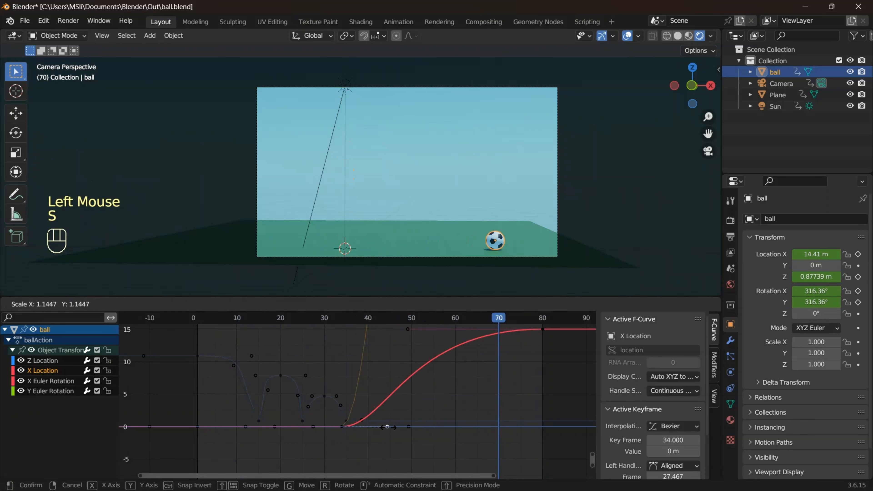
click(399, 427)
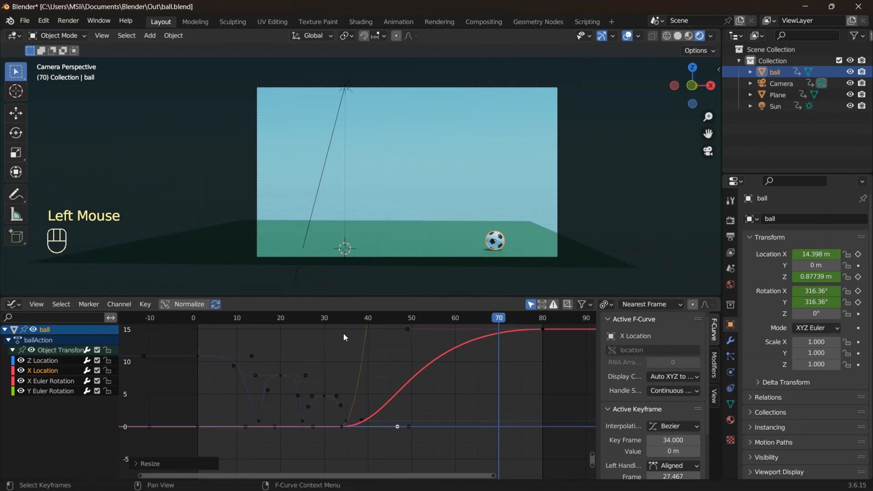
drag(497, 319, 341, 371)
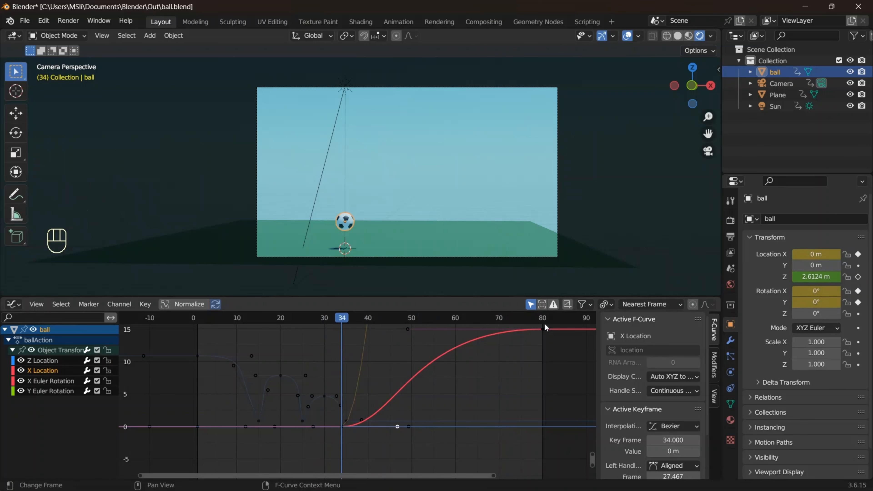
drag(347, 320, 342, 370)
Return to the Timeline and play the animation to check the ball's eased sideways travel.
key(ctrl+Tab)
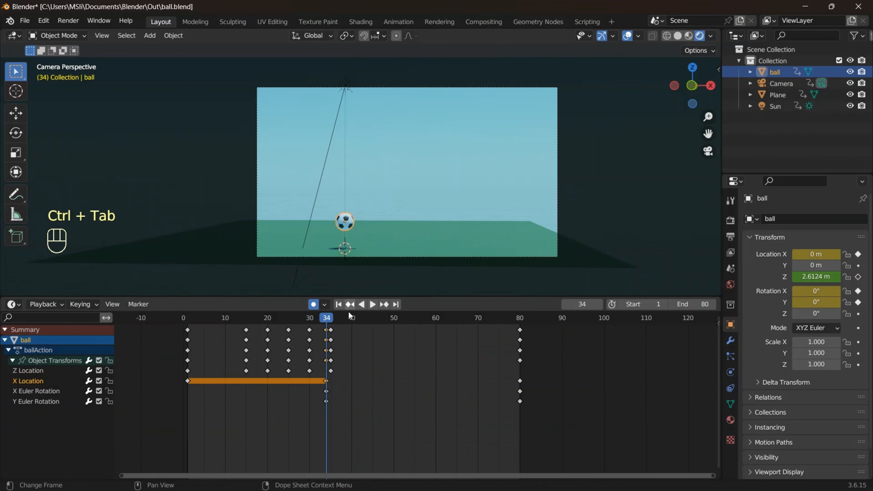
click(372, 307)
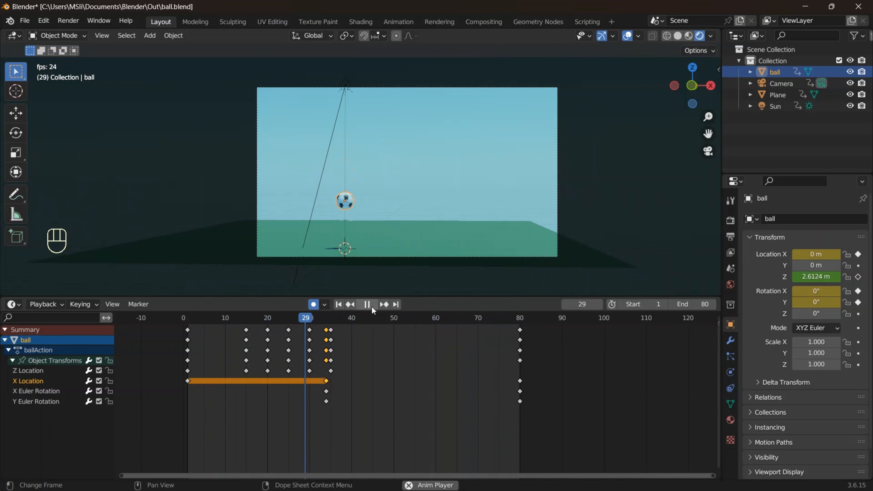
click(371, 306)
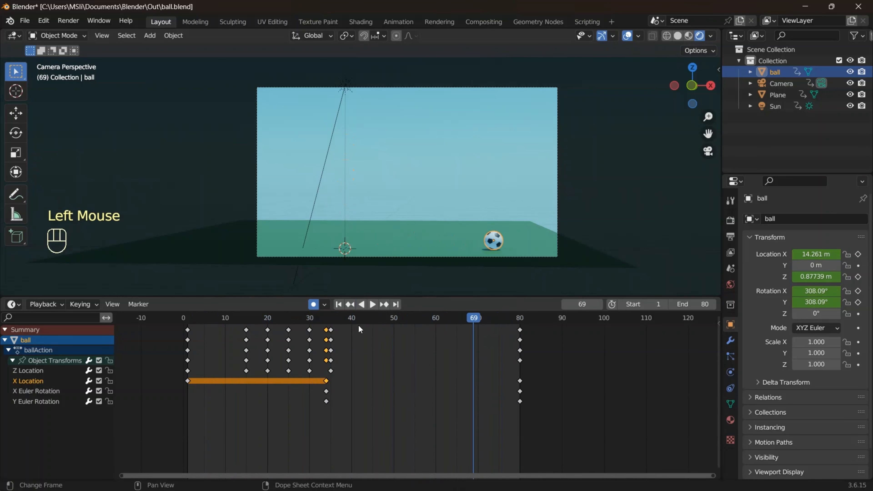
Move the ball's final Z Location keyframe from frame 35 to frame 40 and play the animation.
click(331, 330)
drag(331, 331, 352, 333)
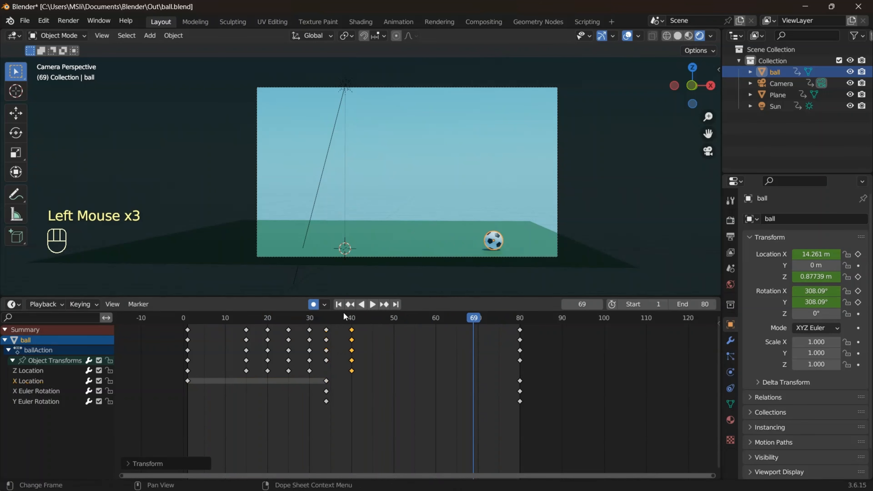
click(374, 305)
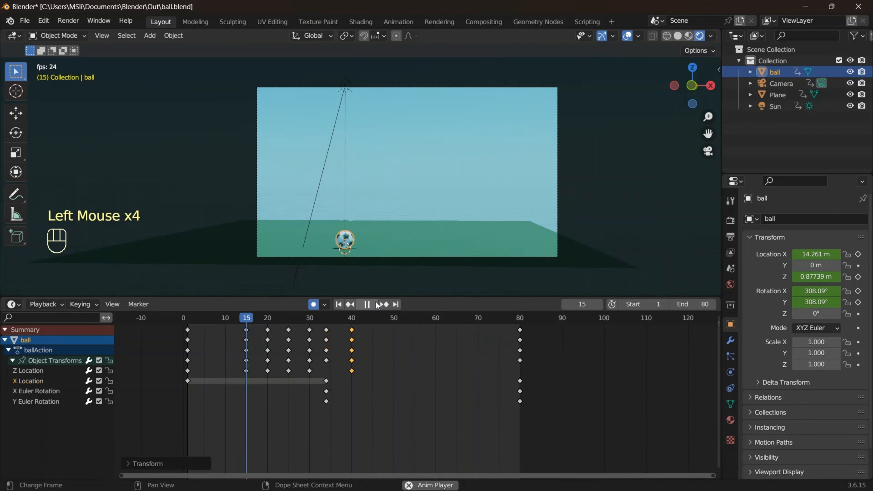
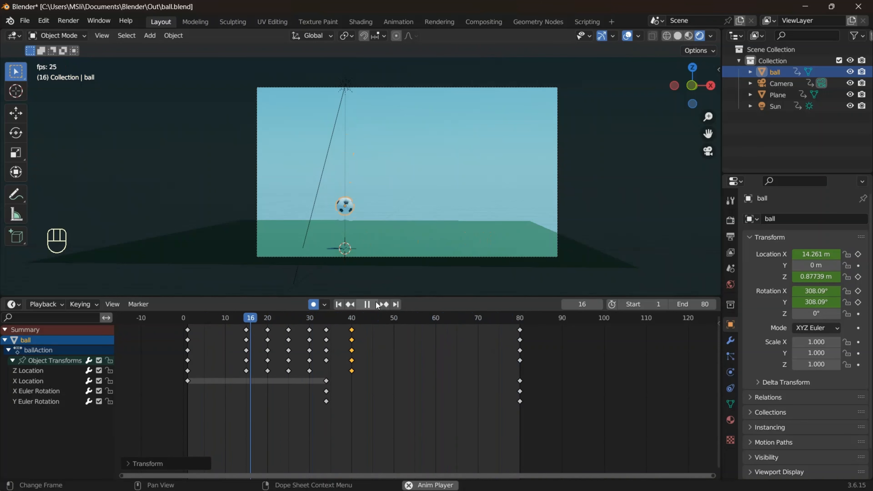
click(367, 305)
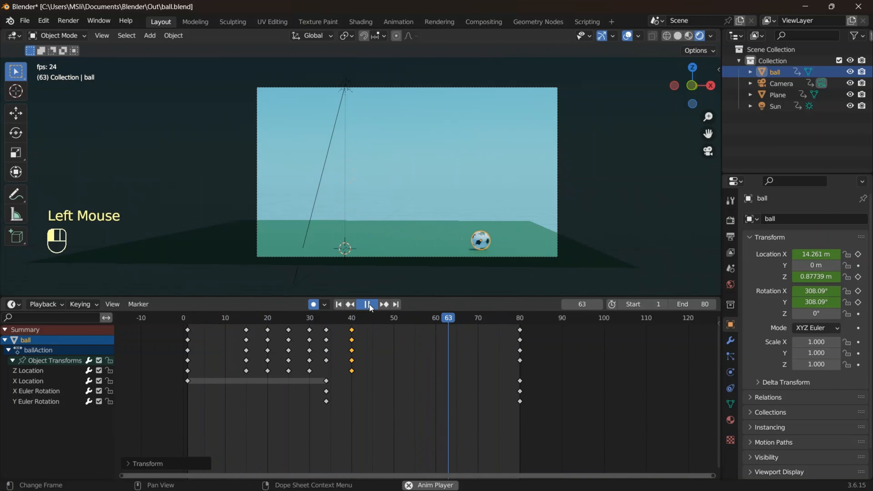
Move the keyframes that start the roll from frame 34 to frame 35 and play the animation.
click(327, 330)
drag(327, 330, 330, 331)
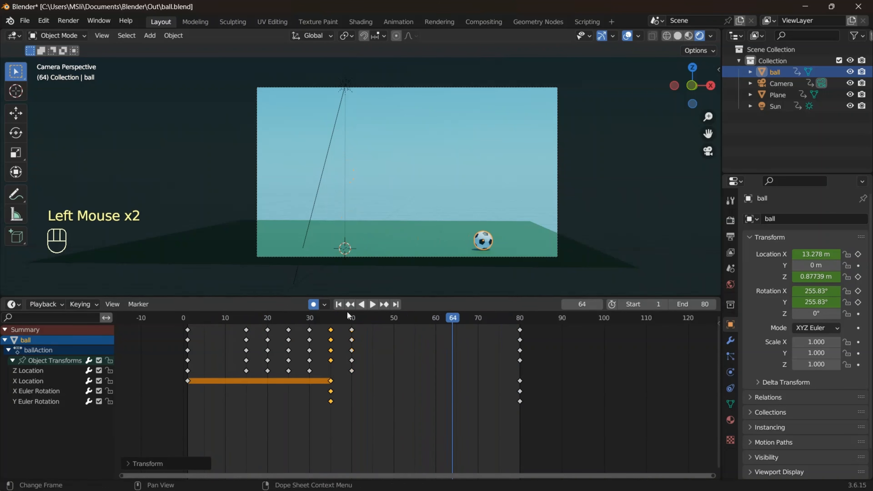
click(372, 305)
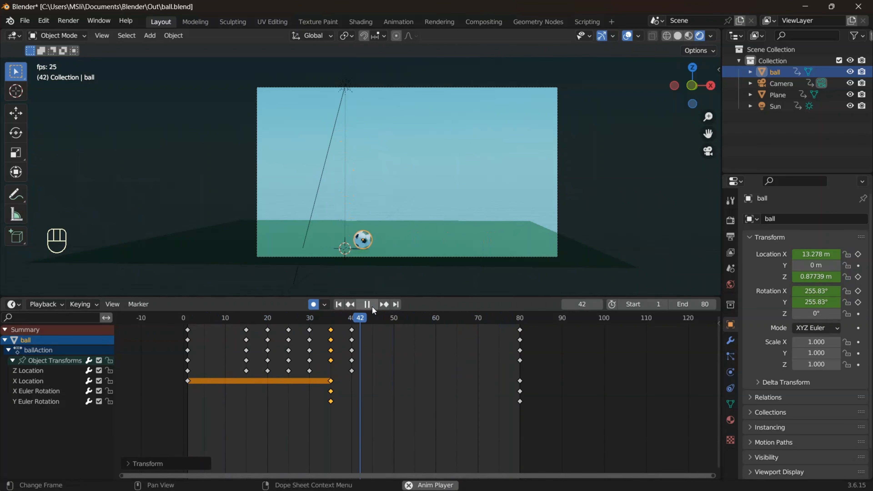
Stop playback, move the keyframes that start the roll to frame 37 and play the animation.
click(372, 305)
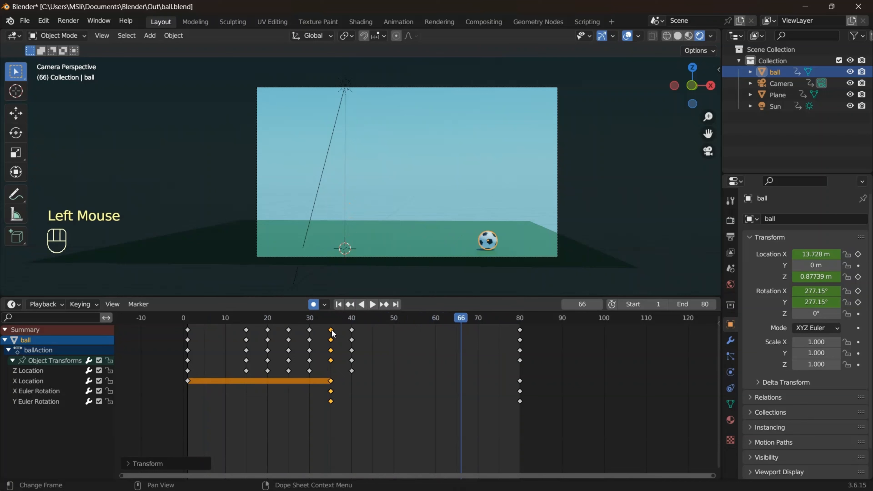
drag(332, 330, 341, 331)
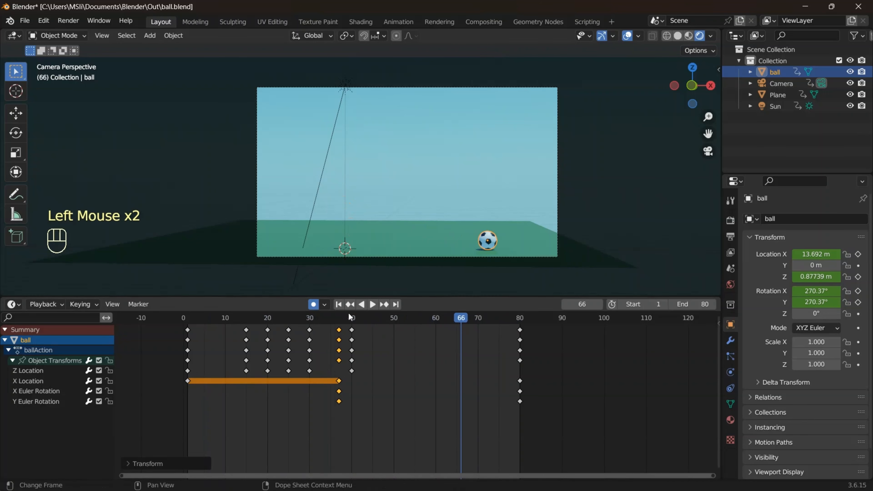
click(371, 305)
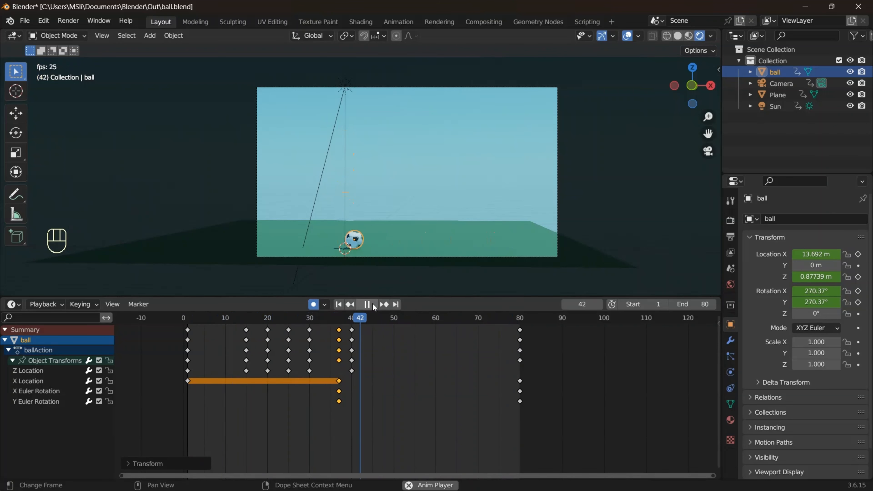
click(373, 305)
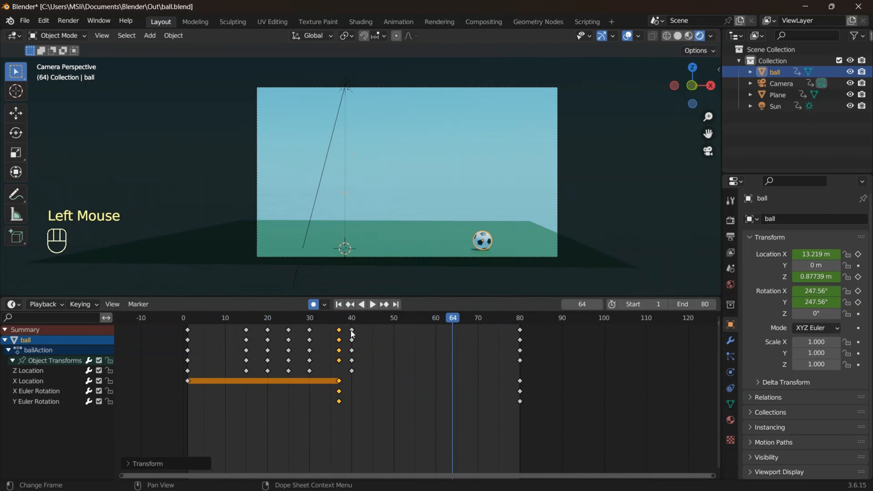
Move the roll-start keyframes to frame 35 and the final Z Location keyframe of the bounce to frame 38, and play the animation.
click(340, 331)
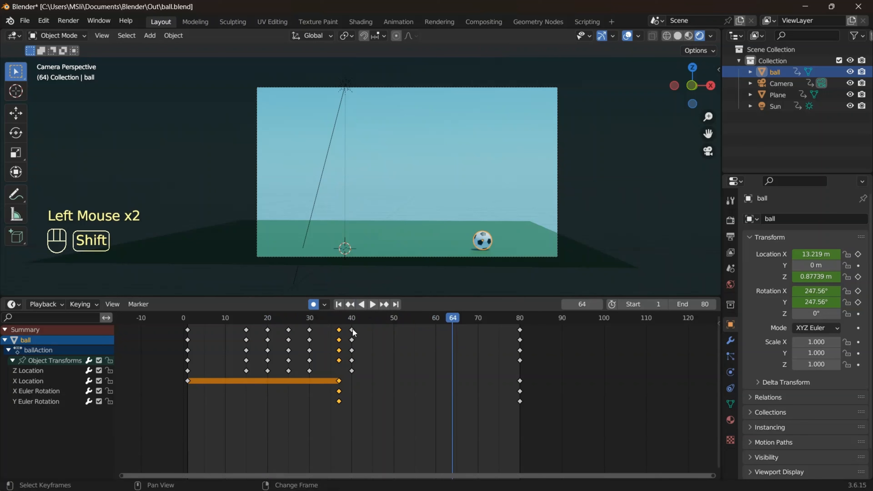
shift+click(352, 331)
drag(340, 332, 331, 332)
click(373, 305)
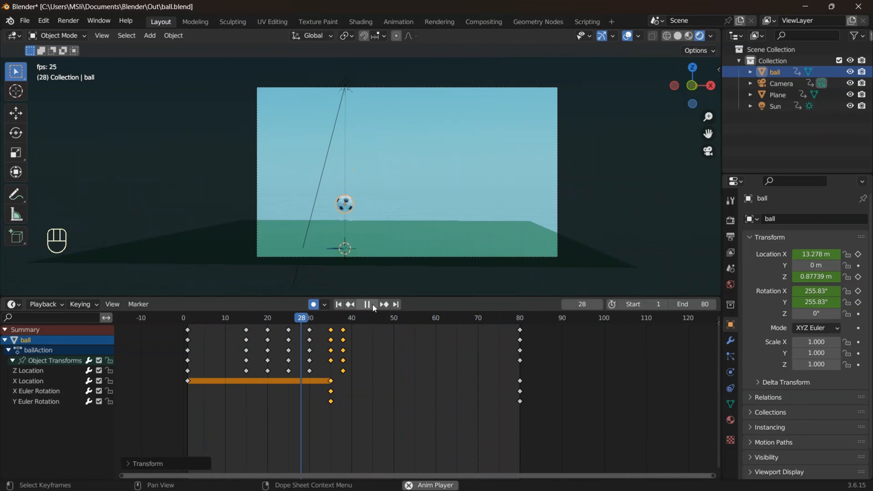
click(369, 305)
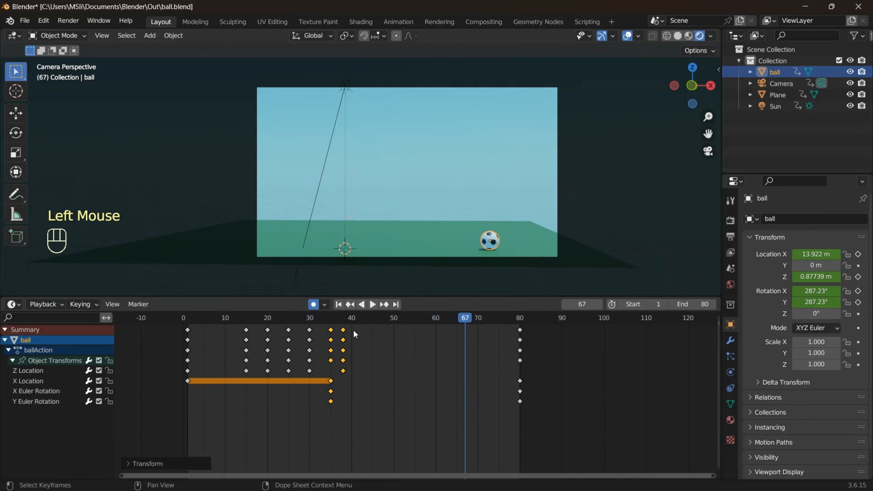
double_click(344, 333)
shift+click(334, 332)
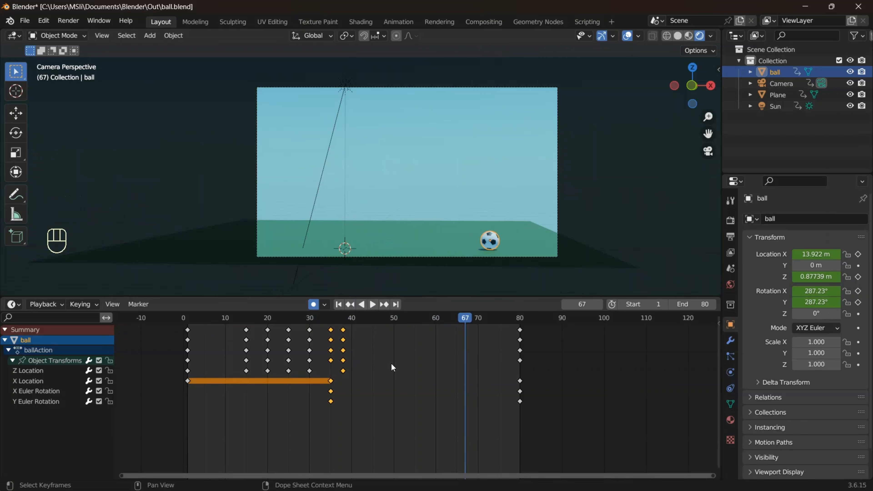
click(372, 308)
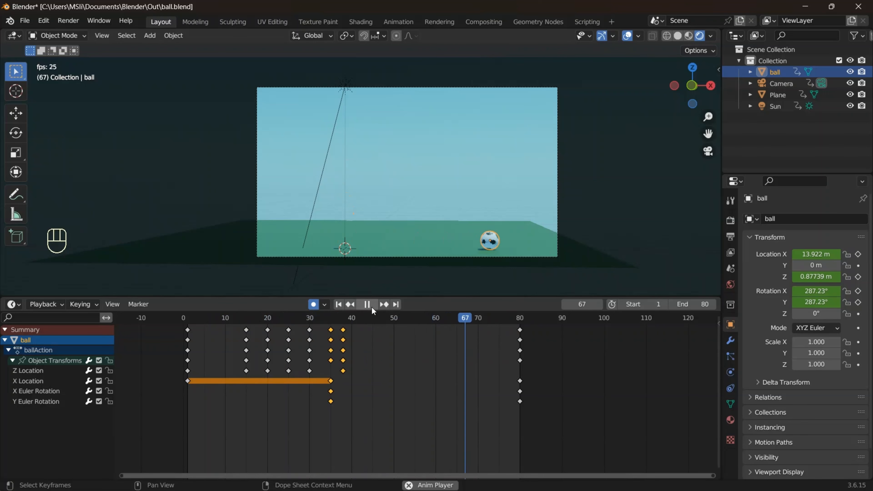
click(372, 307)
Move the final Z Location keyframe of the bounce to frame 45.
double_click(343, 332)
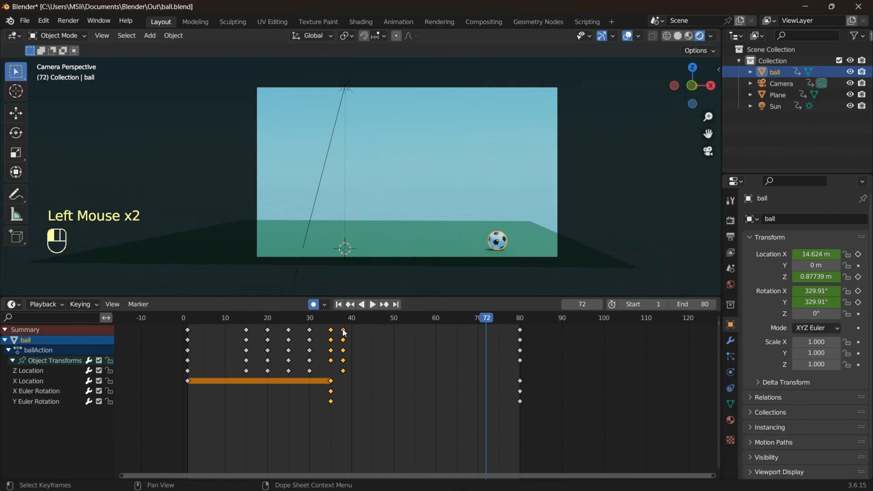
drag(343, 332, 372, 334)
click(375, 376)
Move the roll-start keyframes for X Location, X Euler Rotation and Y Euler Rotation from frame 35 to frame 40.
click(330, 381)
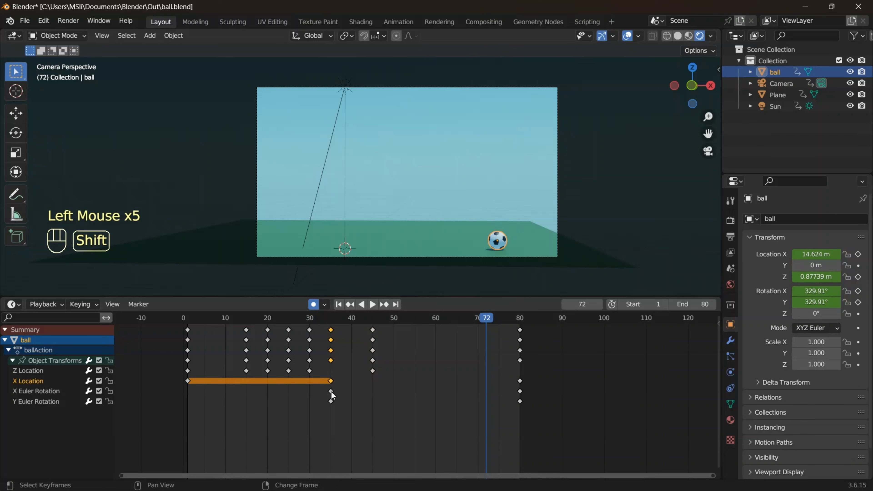
shift+click(332, 392)
shift+click(331, 401)
drag(330, 389, 352, 406)
click(335, 380)
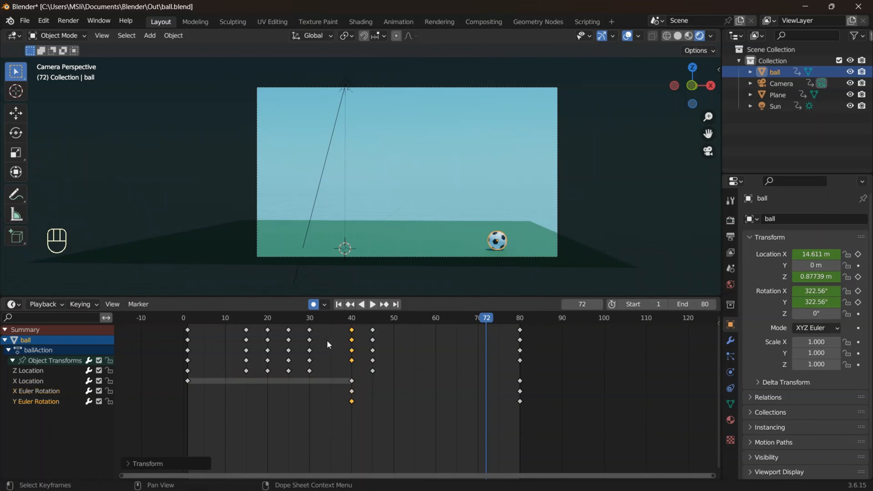
Duplicate the frame 15 ground-contact keyframe to frame 35.
click(309, 330)
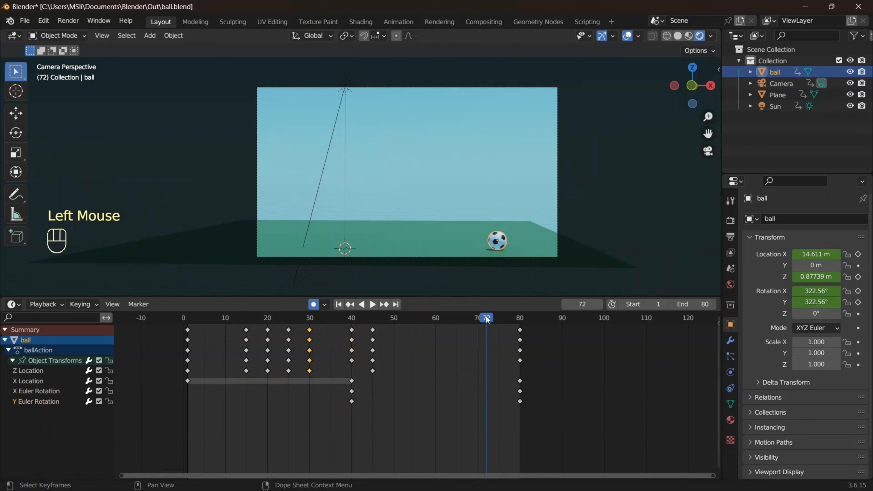
drag(487, 320, 330, 347)
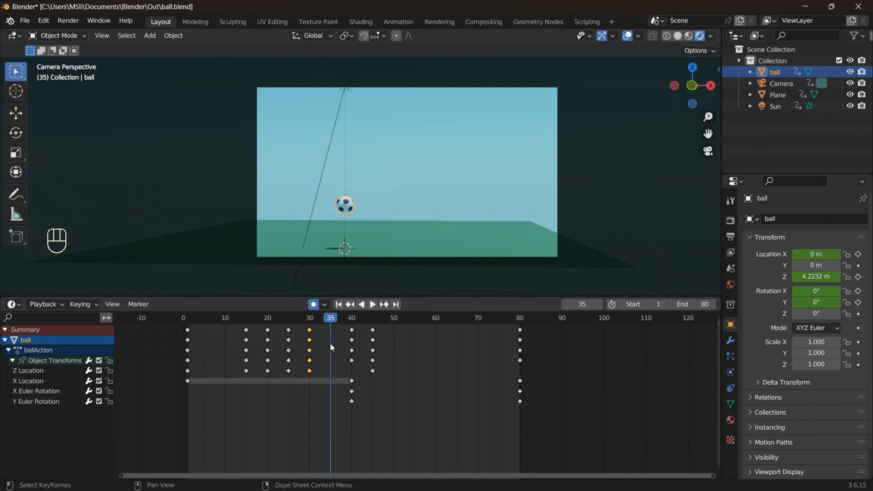
click(247, 331)
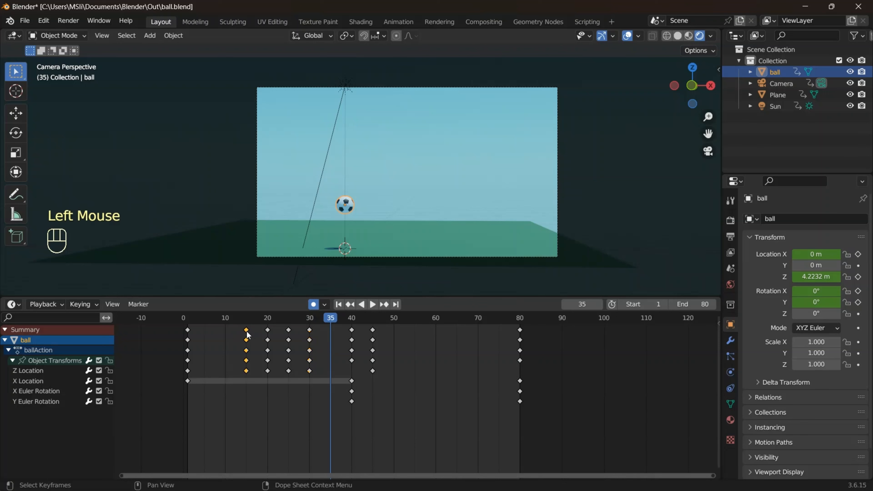
key(shift+d)
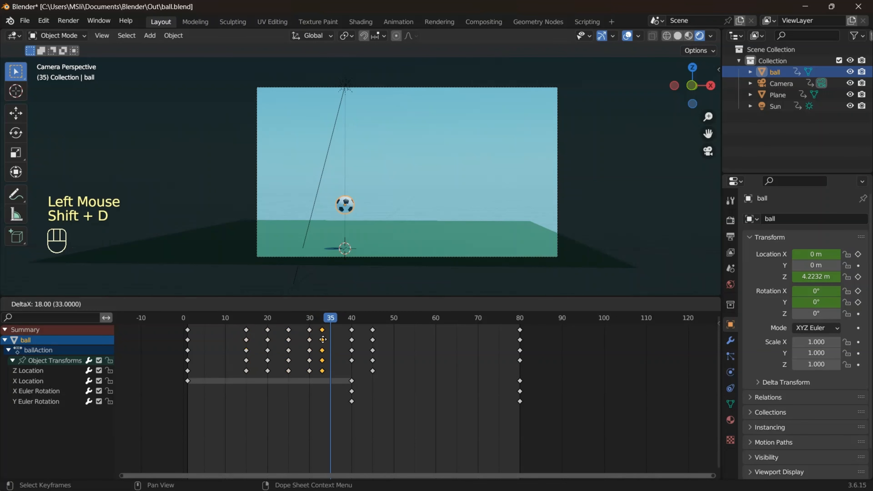
click(332, 342)
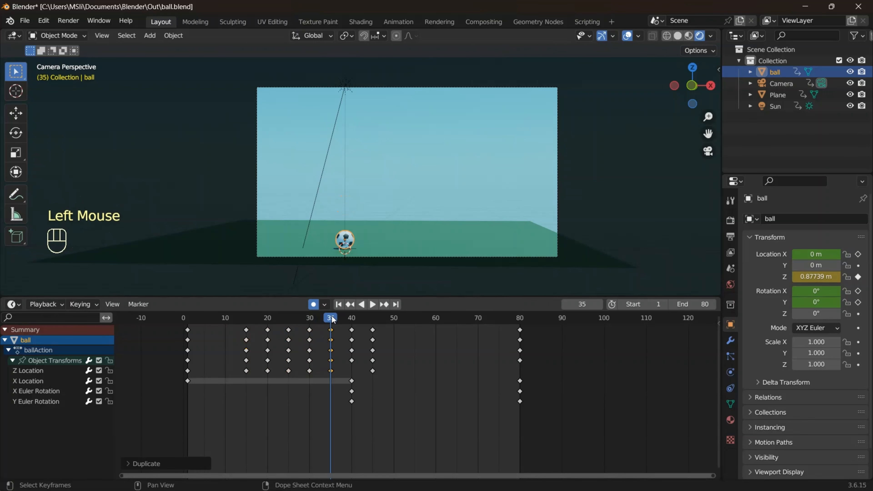
Go to frame 40 and key the ball's Z location at 1.5 m.
drag(332, 316, 353, 340)
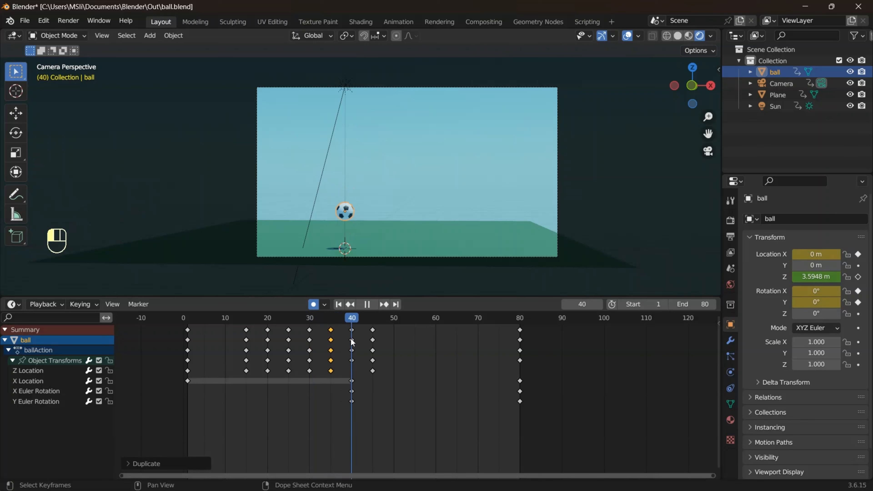
click(353, 342)
double_click(817, 277)
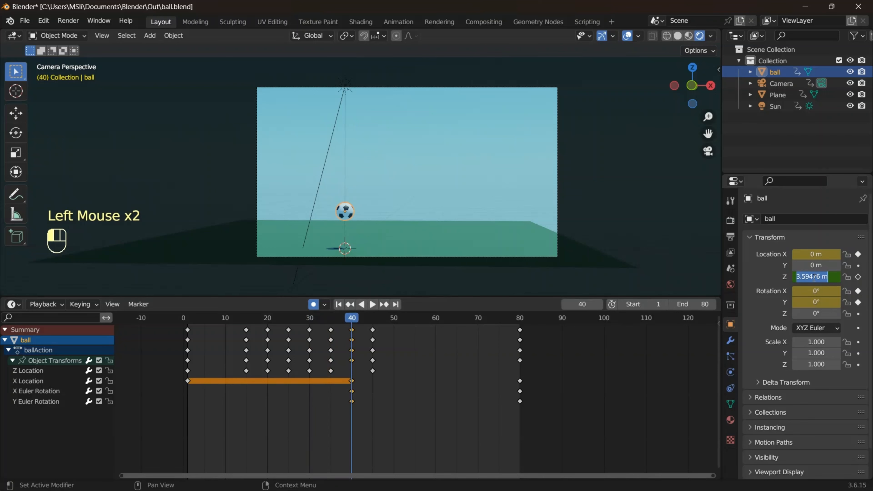
text(1)
key(Return)
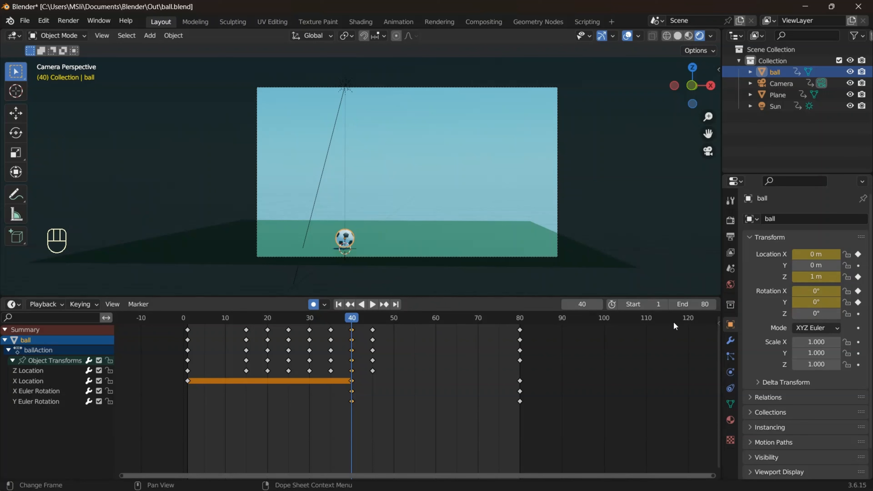
click(827, 277)
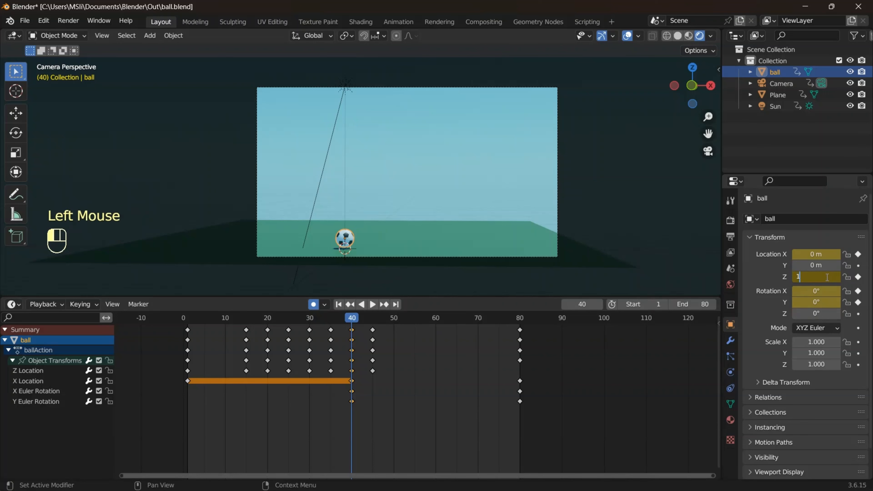
key(Return)
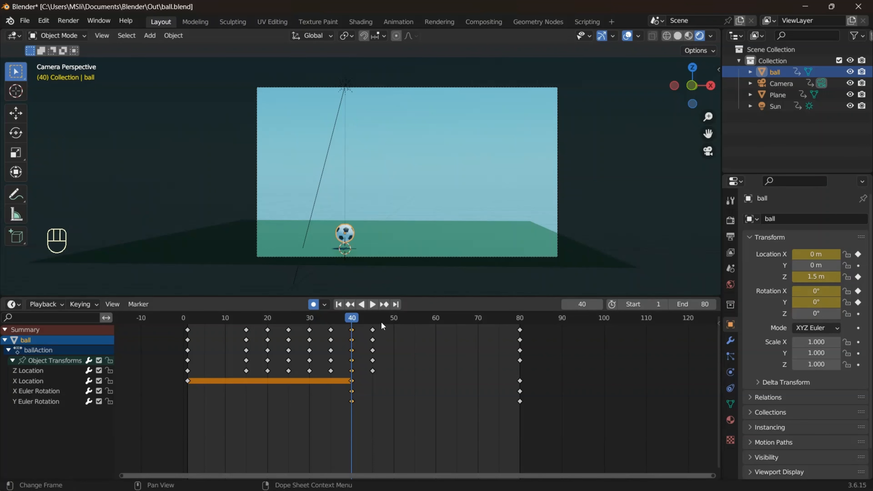
Move the X and Y Euler Rotation keyframes from frame 40 to frame 45 and scrub through the transition.
drag(354, 319, 354, 389)
click(350, 383)
shift+click(352, 395)
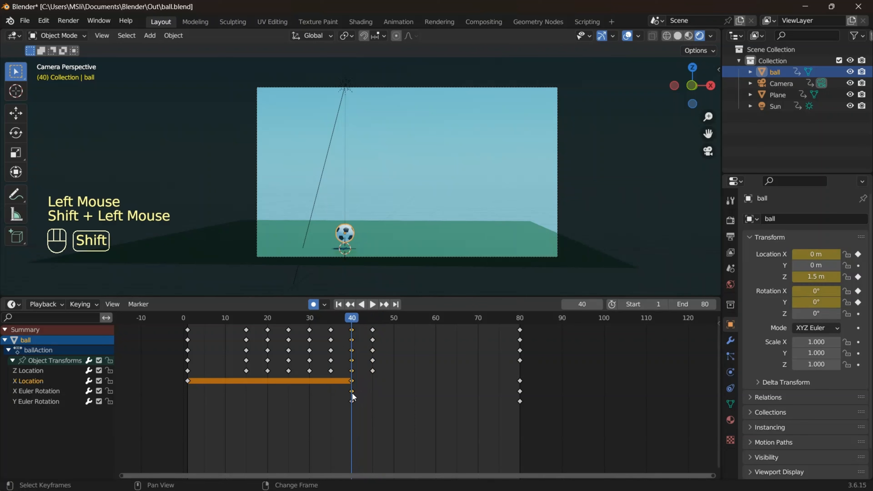
click(352, 401)
shift+click(352, 392)
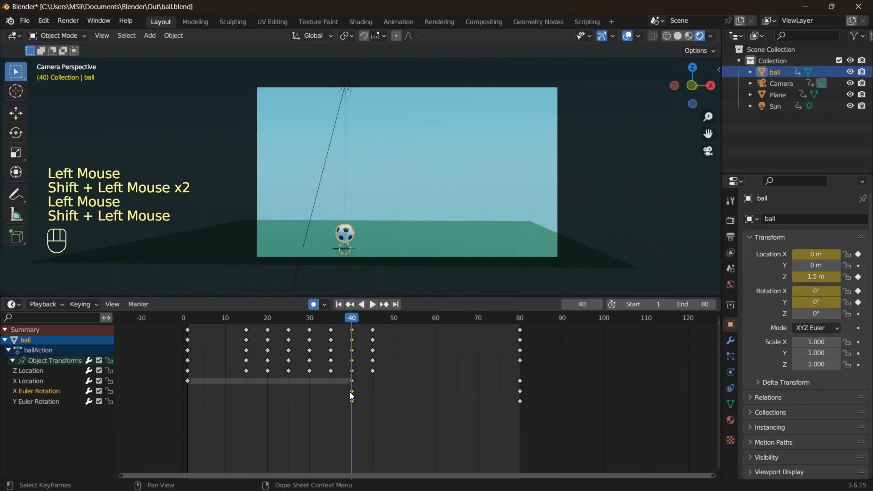
click(352, 391)
drag(354, 392, 375, 392)
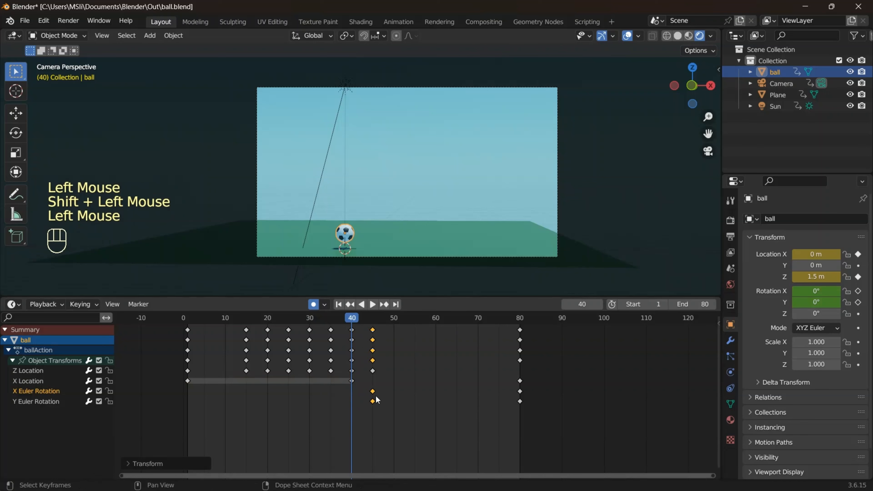
double_click(356, 317)
key(space)
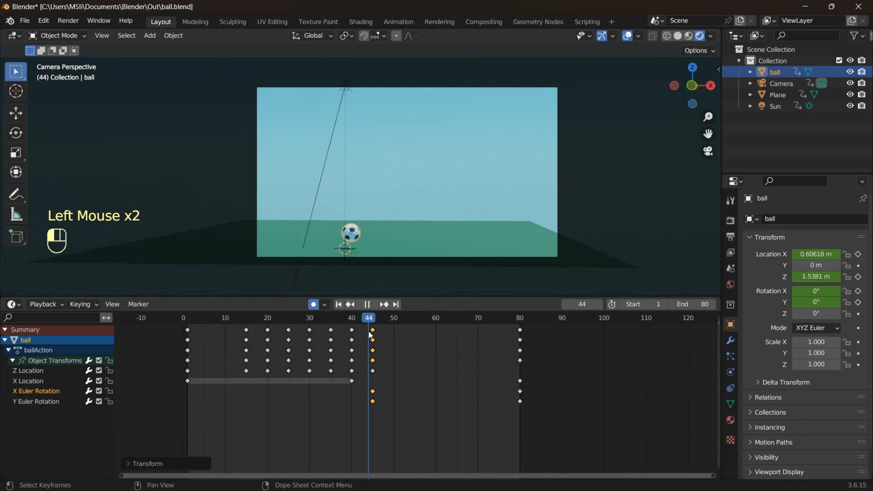
Move the X and Y Euler Rotation keyframes back to frame 40 and play the animation.
drag(371, 343, 350, 392)
click(370, 395)
shift+click(372, 401)
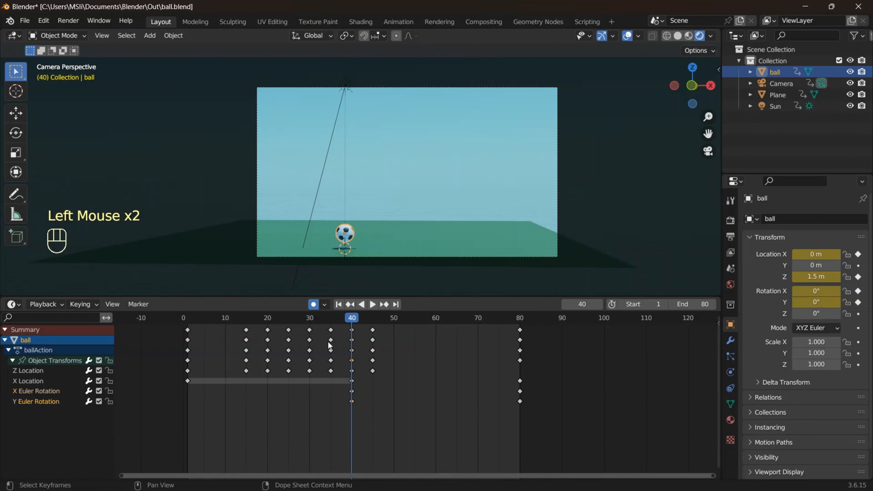
click(373, 304)
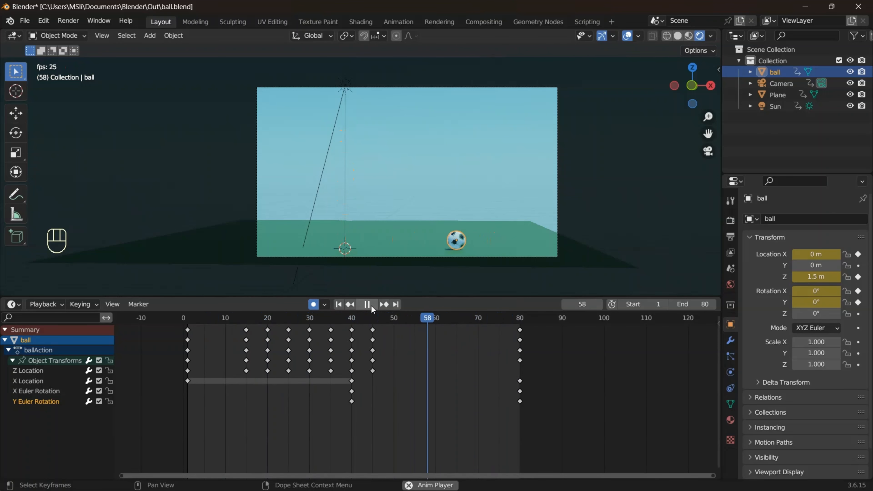
click(372, 305)
Set the ball's Z location at frame 40 to 1 m and play the animation.
drag(514, 319, 351, 344)
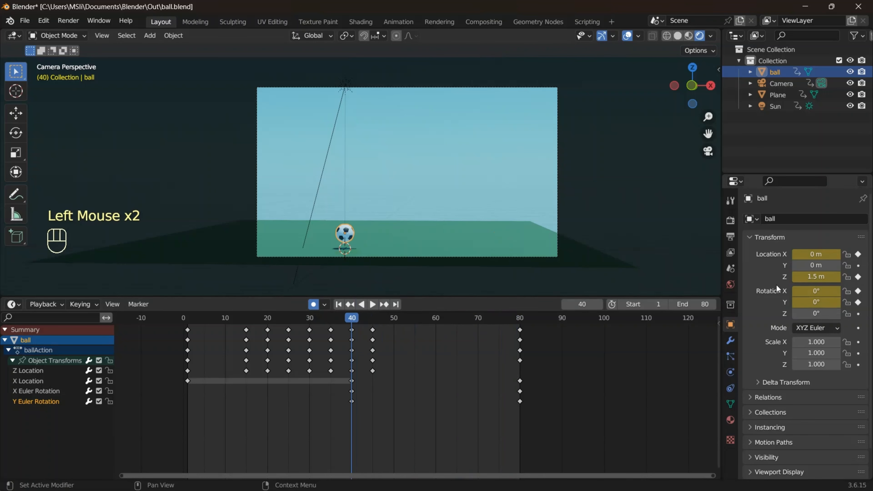
click(816, 277)
text(1)
key(Return)
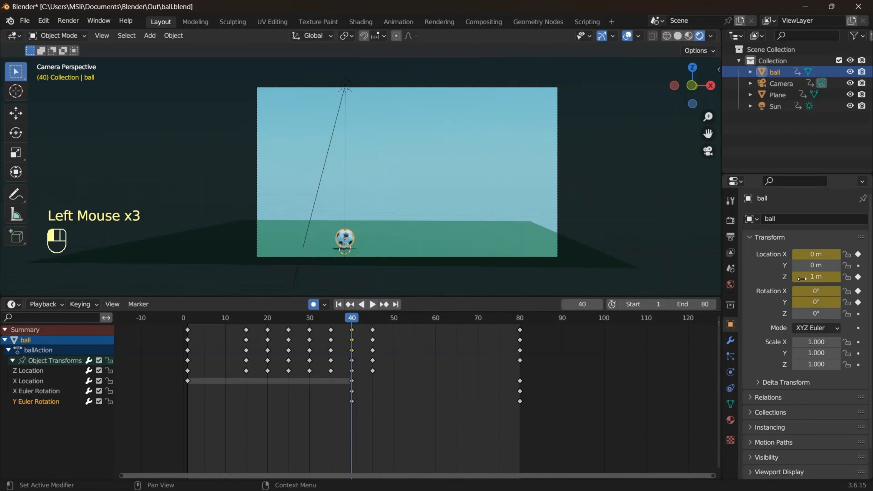
drag(354, 321, 240, 340)
click(373, 305)
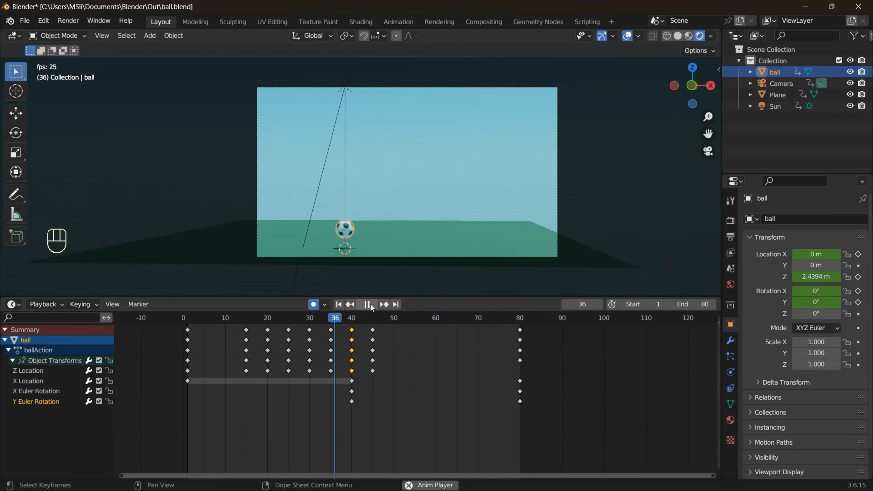
click(372, 306)
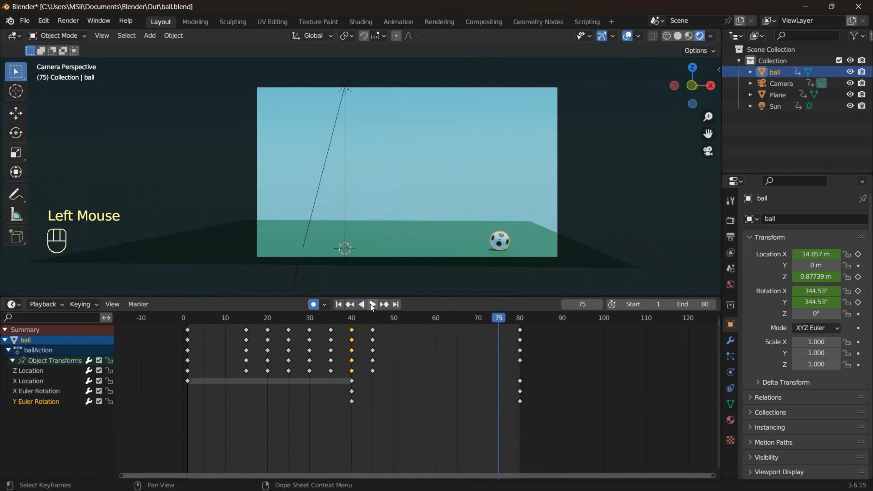
Switch the timeline area to the Graph Editor, go to frame 40 and select the ball's Z Location curve.
key(ctrl+Tab)
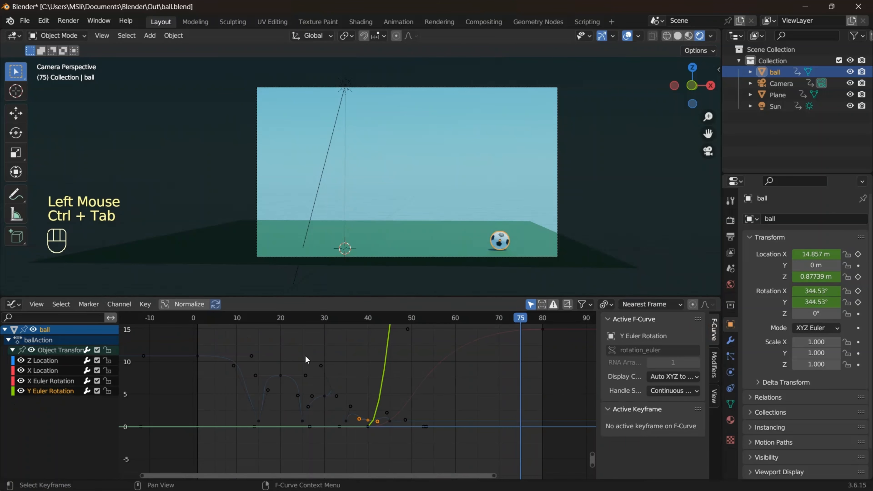
drag(526, 317, 370, 354)
scroll(395, 449, up, 5)
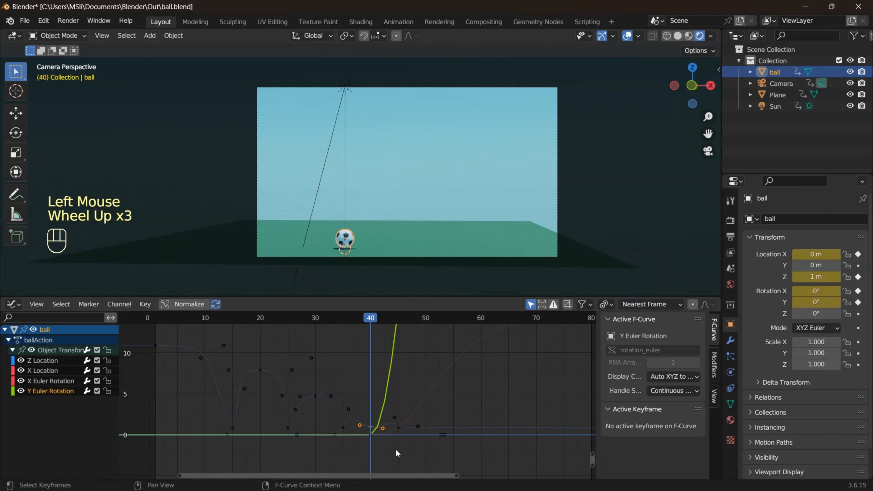
shift+middle_drag(446, 425, 451, 402)
scroll(457, 389, up, 2)
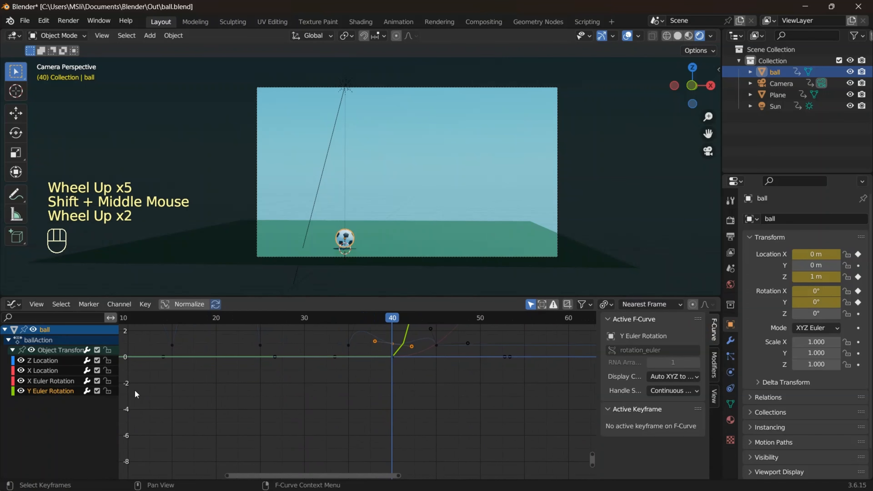
click(41, 363)
middle_drag(375, 383, 377, 399)
middle_drag(377, 400, 377, 438)
scroll(383, 436, up, 2)
scroll(389, 426, up, 1)
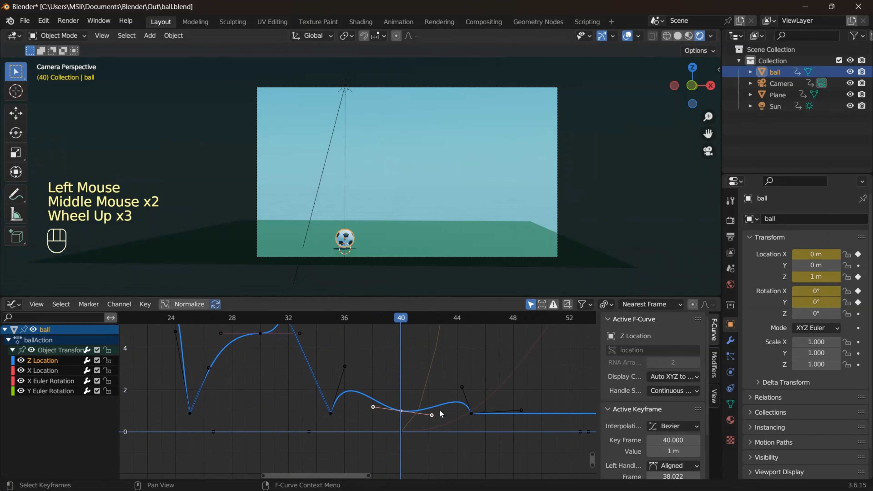
Tilt the Z Location handles at frame 40 by raising the right handle slightly.
click(431, 415)
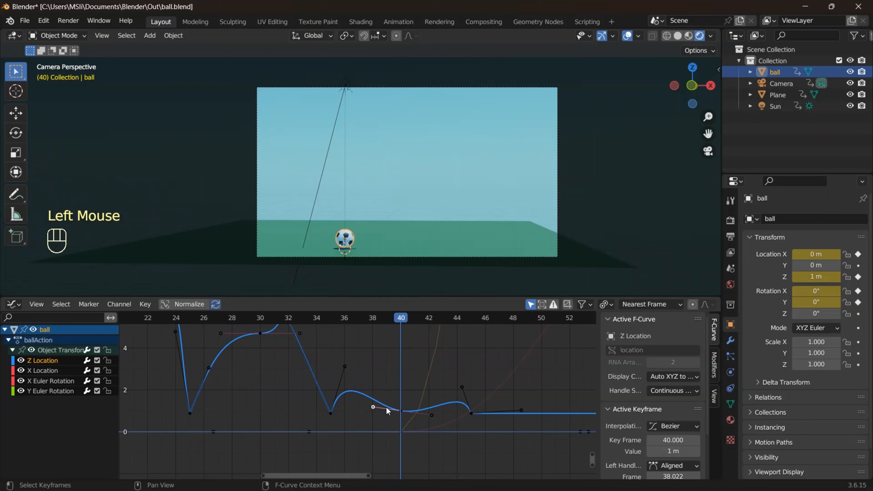
click(432, 415)
drag(432, 415, 433, 408)
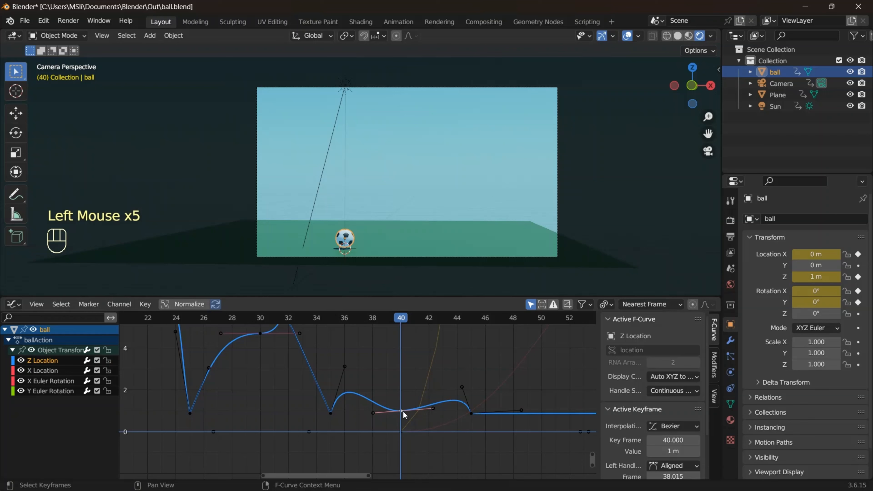
Set the handle type of the Z Location keyframe at frame 40 to Vector.
click(145, 304)
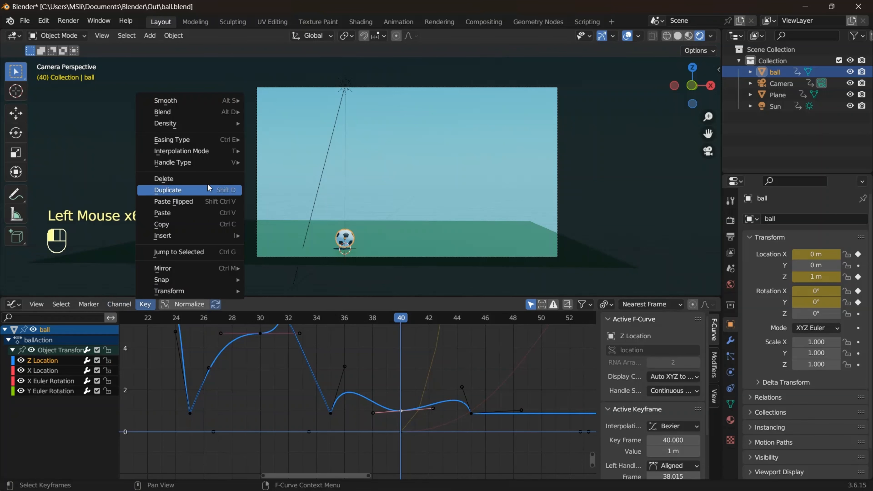
mouse_move(217, 166)
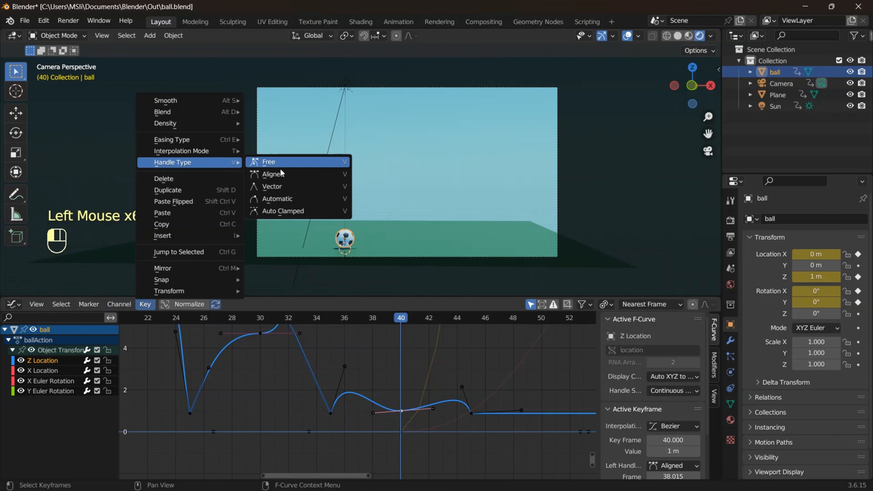
click(272, 187)
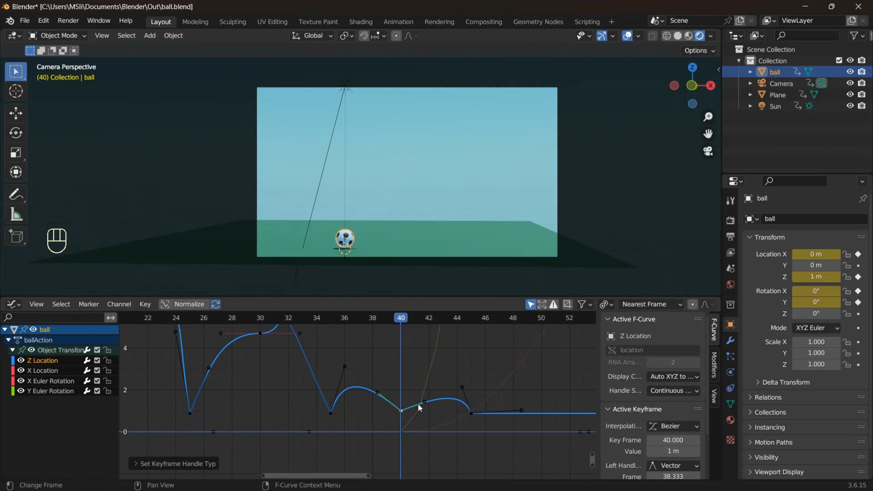
drag(399, 326, 398, 414)
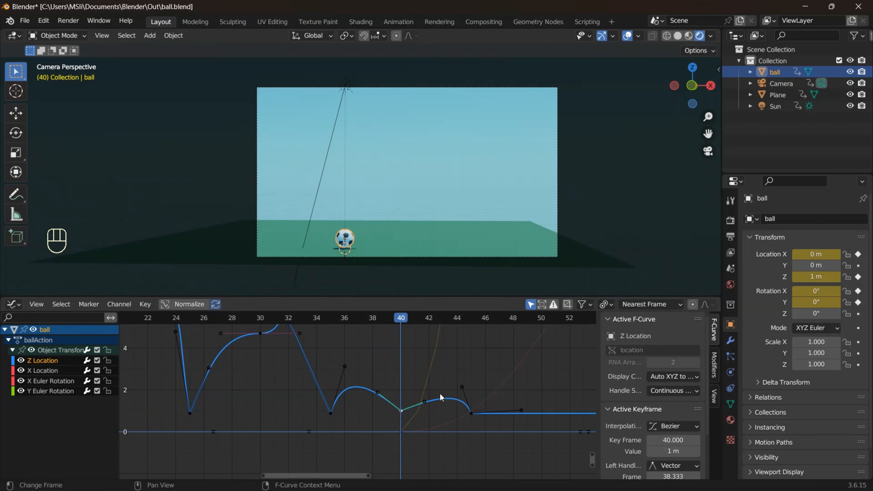
Flatten the small final bounce by lowering the left handle of the frame 45 keyframe, at about frame 44.5.
click(462, 388)
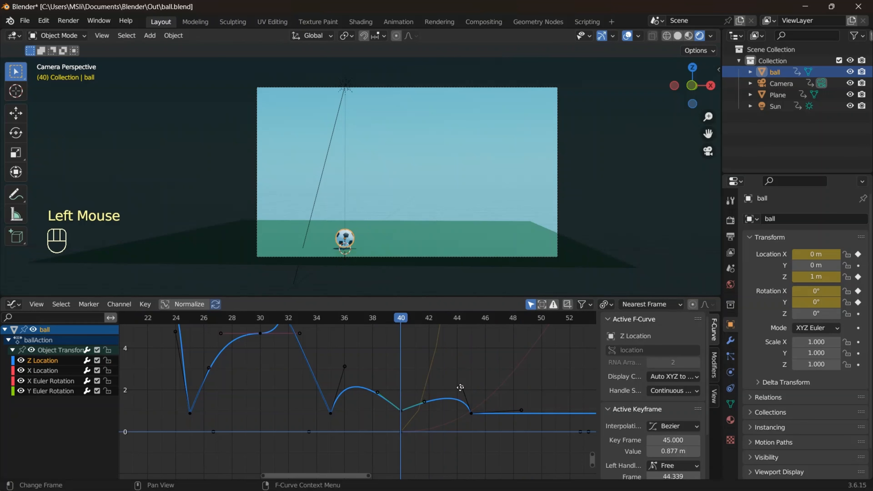
key(g)
click(464, 405)
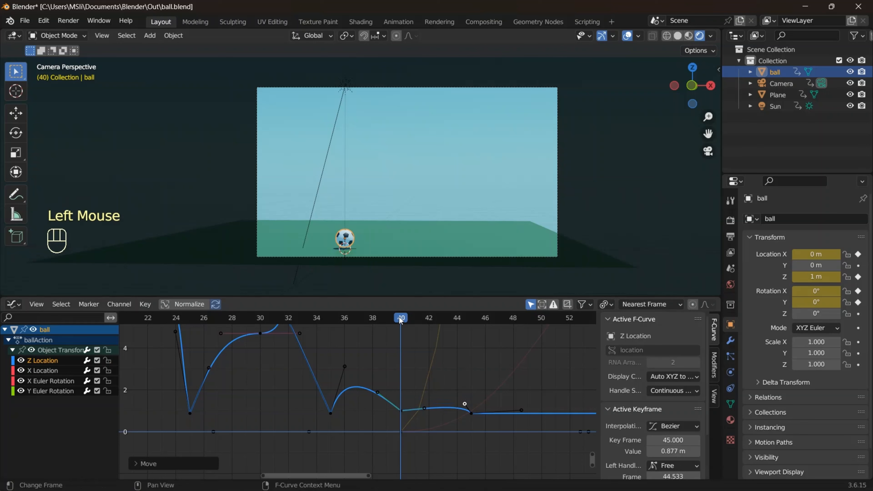
Scrub back to frame 30 and lower the frame 35 keyframe's left handle to about frame 31.9, removing the curve's spike.
drag(400, 320, 363, 332)
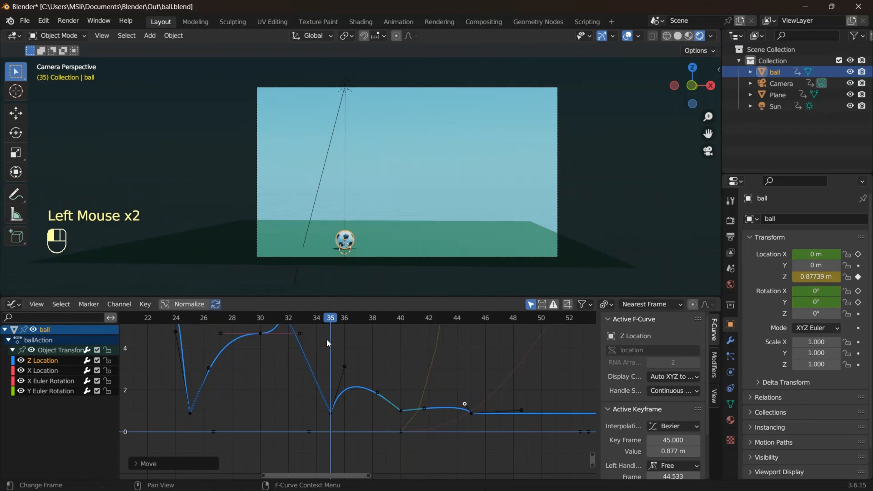
drag(370, 342, 262, 407)
scroll(262, 407, down, 2)
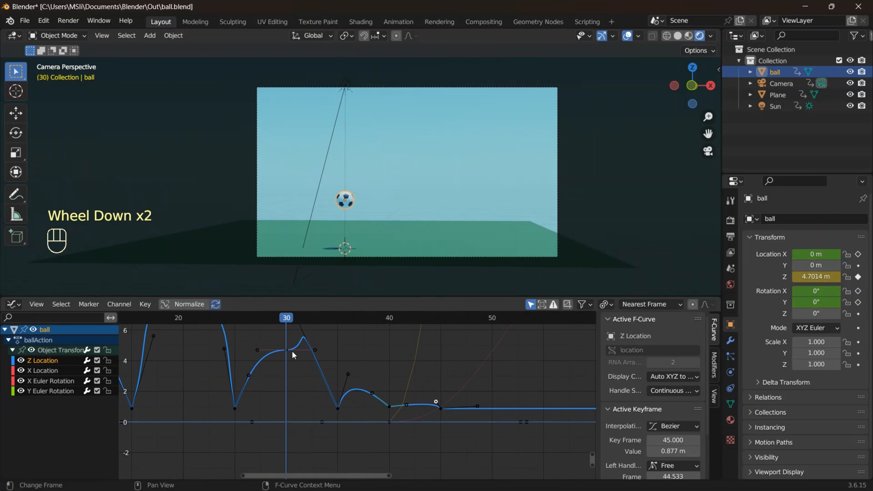
scroll(292, 351, up, 1)
scroll(292, 351, down, 5)
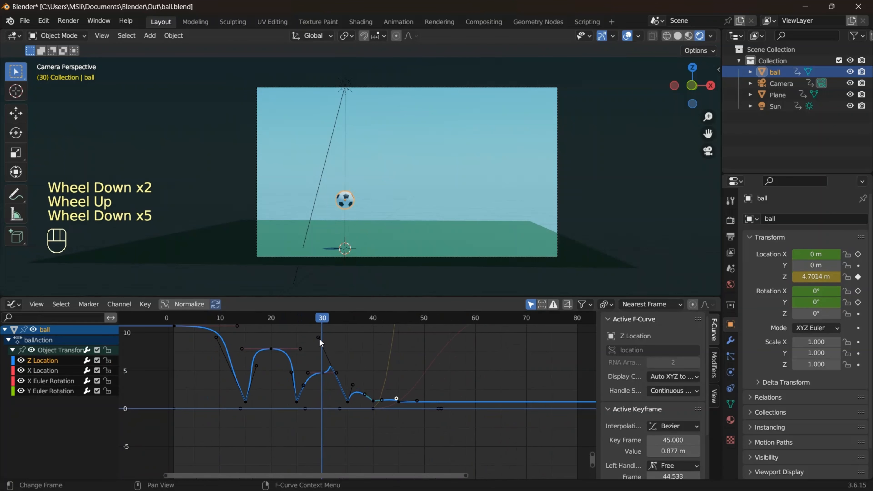
click(319, 338)
key(g)
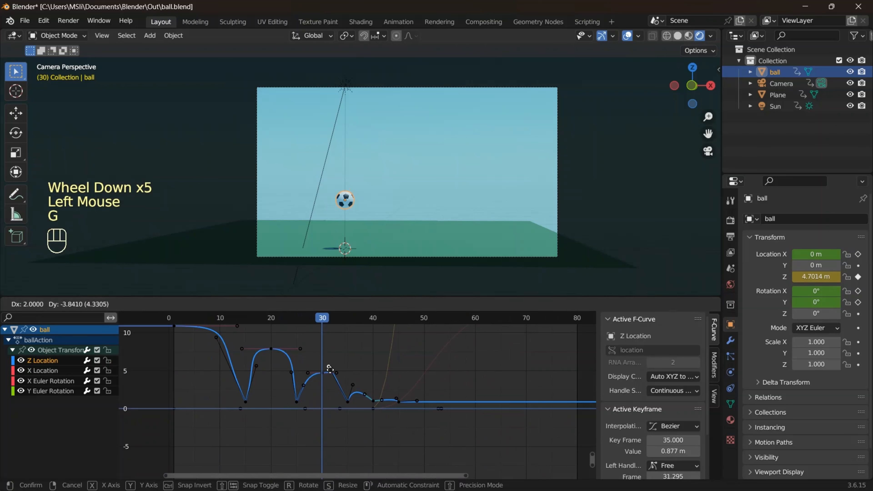
click(333, 388)
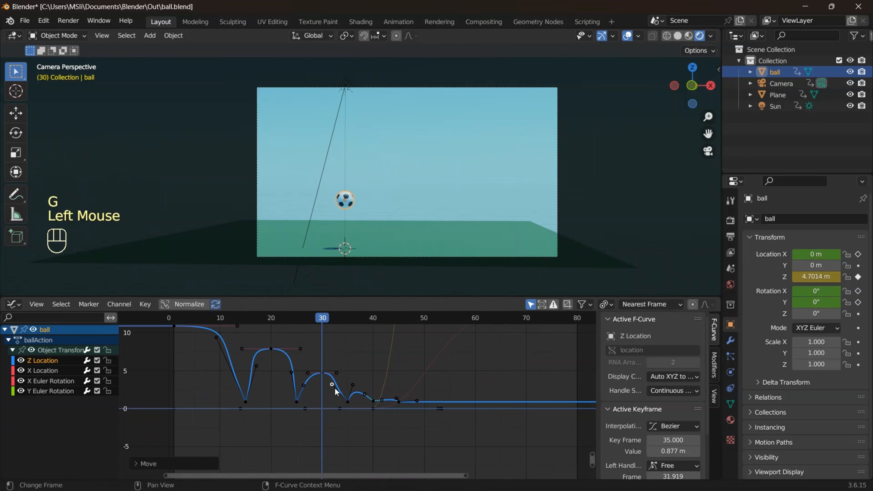
Move the left handle of the frame 25 keyframe up and back to about frame 22.1.
scroll(319, 402, up, 4)
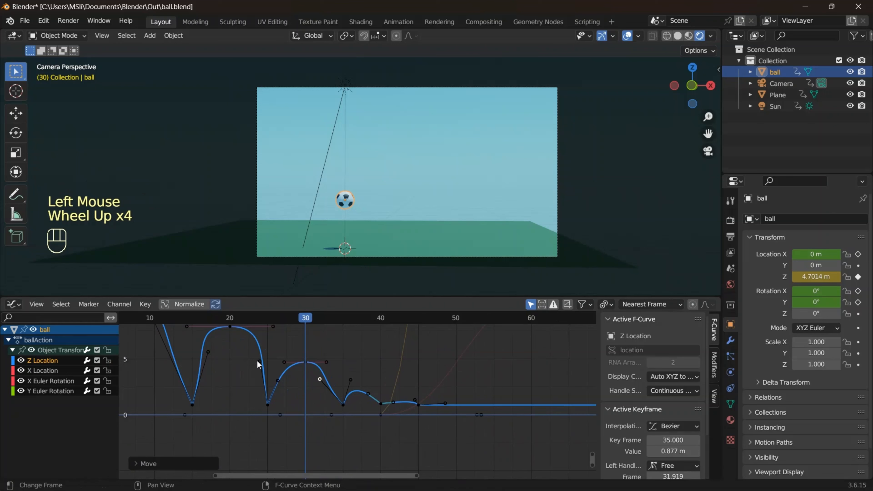
click(257, 360)
key(g)
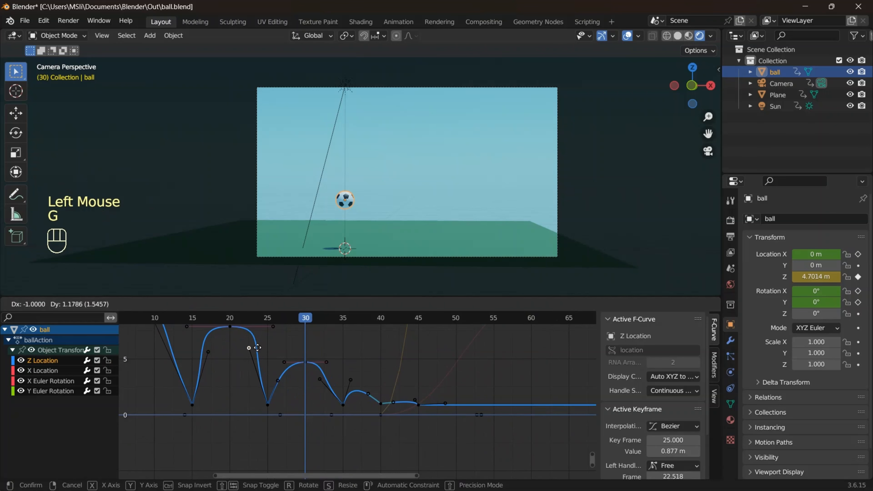
click(255, 339)
Scale down the handles of the frame 20 peak keyframe, bringing the left handle to about frame 17.8.
scroll(262, 335, up, 2)
scroll(261, 337, down, 3)
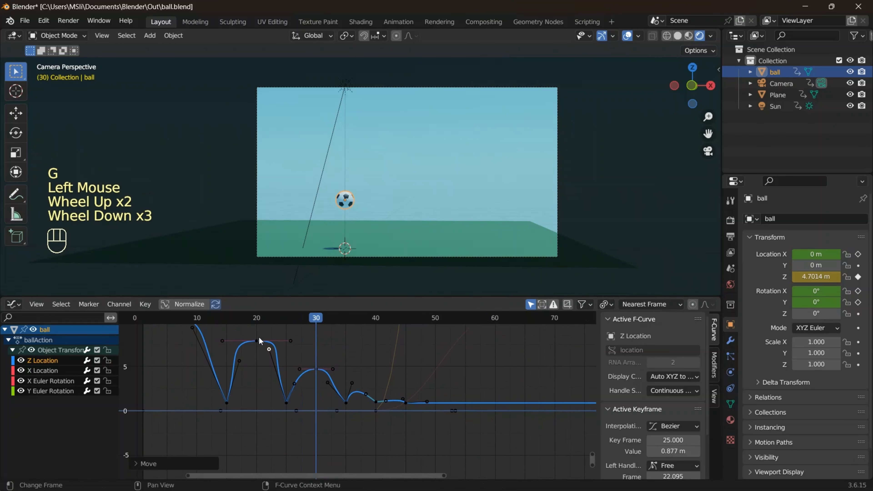
click(258, 341)
key(s)
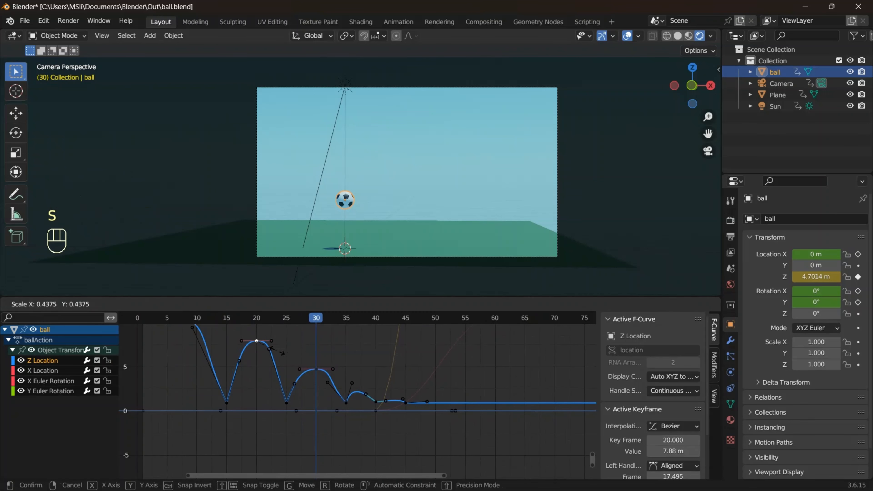
click(280, 353)
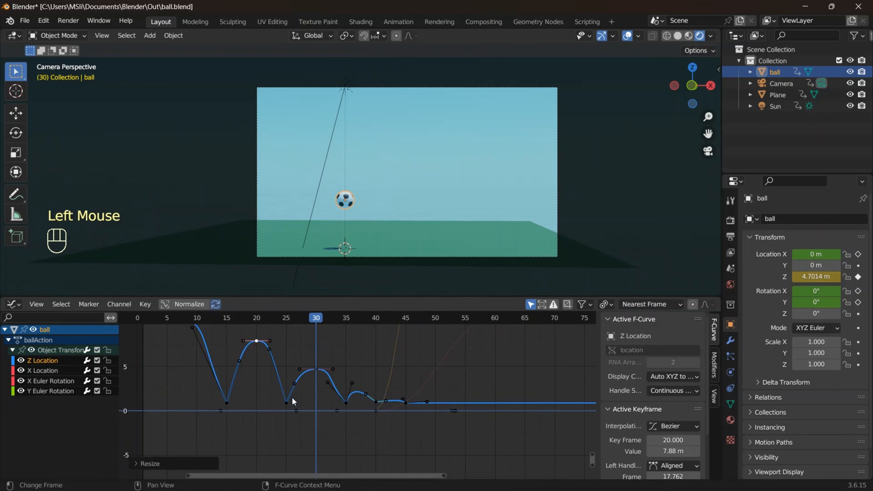
Scale down the handles of the frame 30 peak keyframe, bringing the left handle to about frame 27.8.
double_click(333, 369)
click(316, 370)
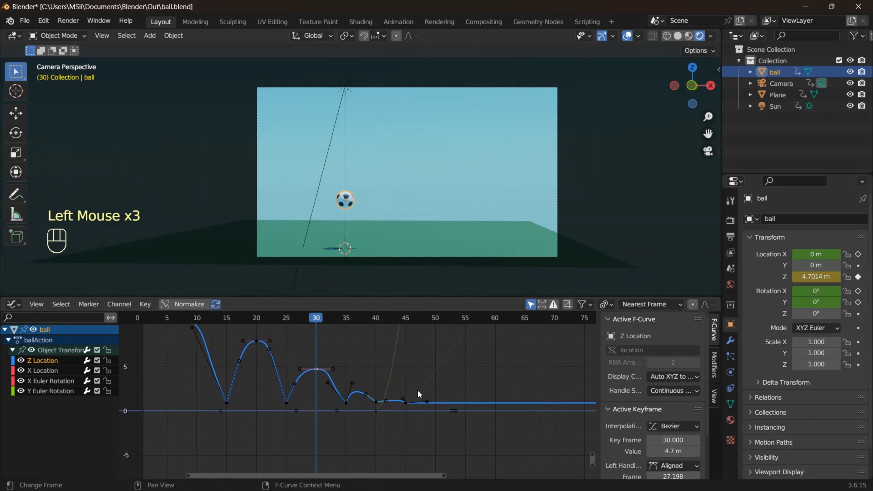
key(s)
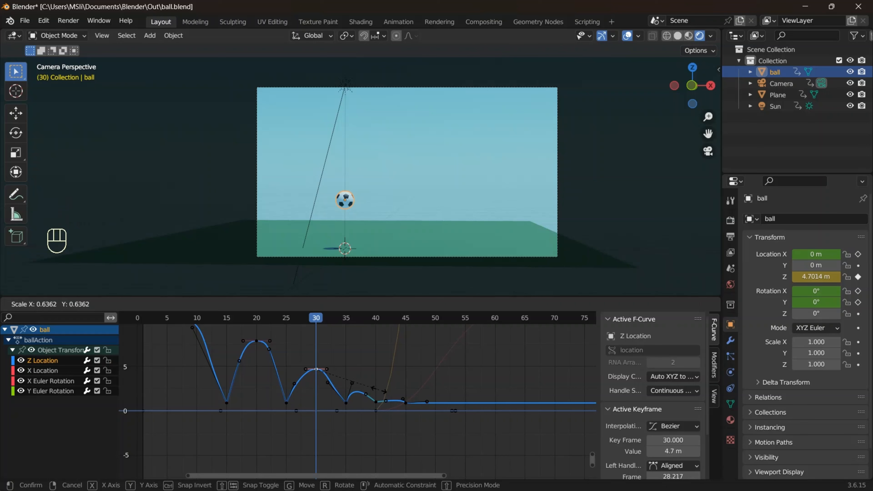
click(395, 395)
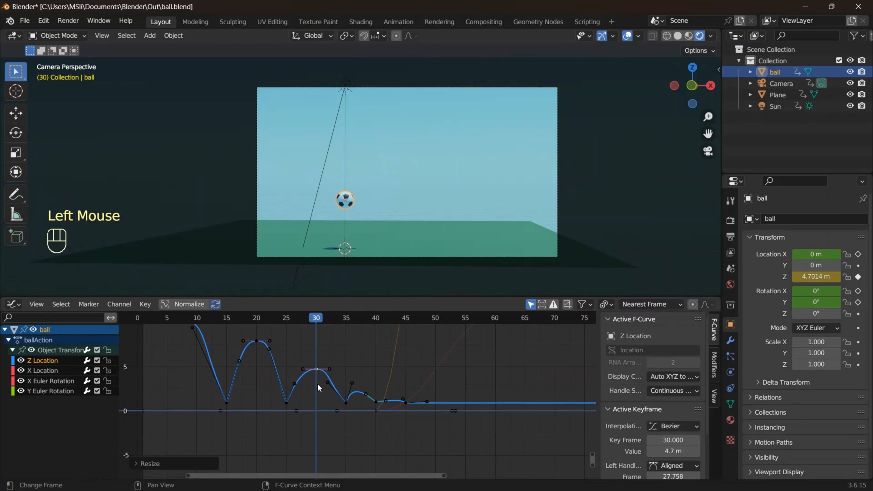
Widen the handles of the frame 20 peak keyframe, placing the left handle at about frame 16.6.
click(258, 342)
key(s)
click(278, 345)
Move the left handle of the frame 25 keyframe down and forward to about frame 23.8.
click(270, 352)
key(s)
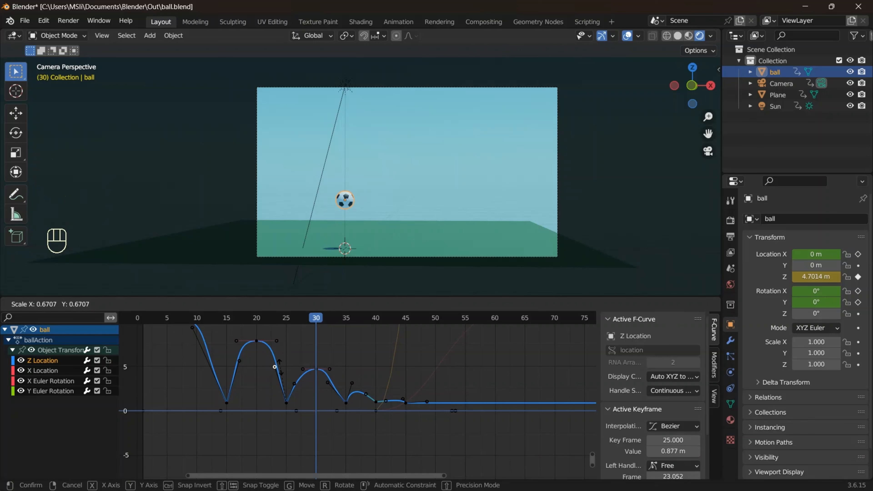
key(Escape)
key(g)
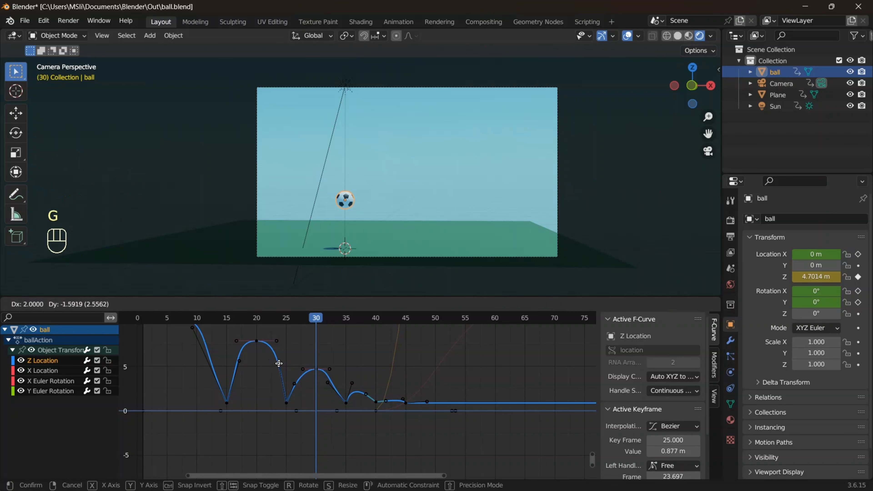
click(280, 363)
Lower the left handle of the frame 20 peak keyframe slightly, at about frame 16.7.
scroll(304, 380, up, 2)
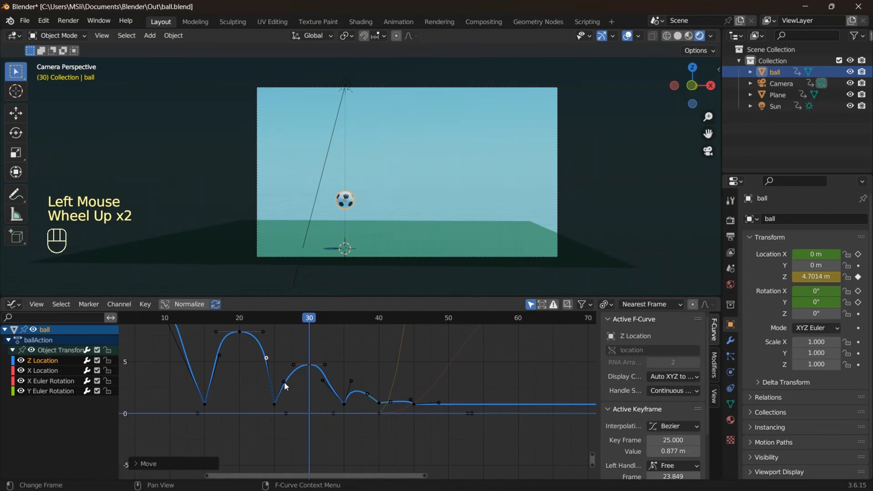
scroll(261, 375, down, 4)
click(213, 335)
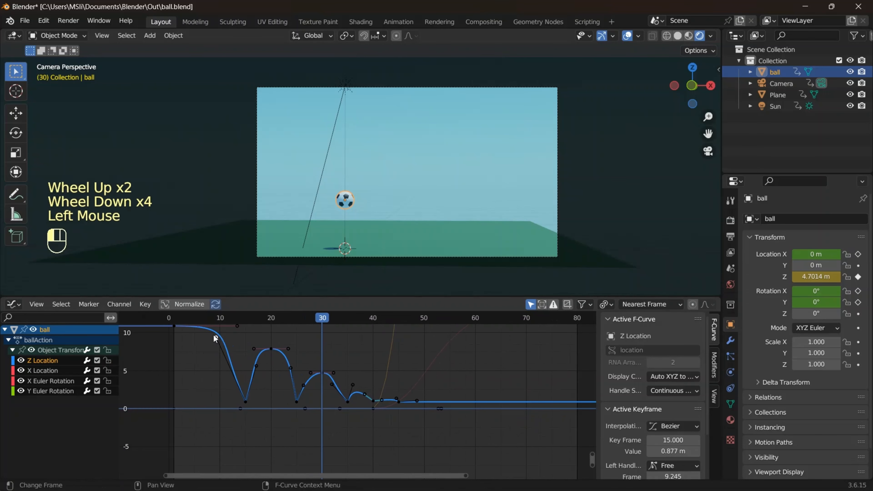
scroll(279, 363, up, 1)
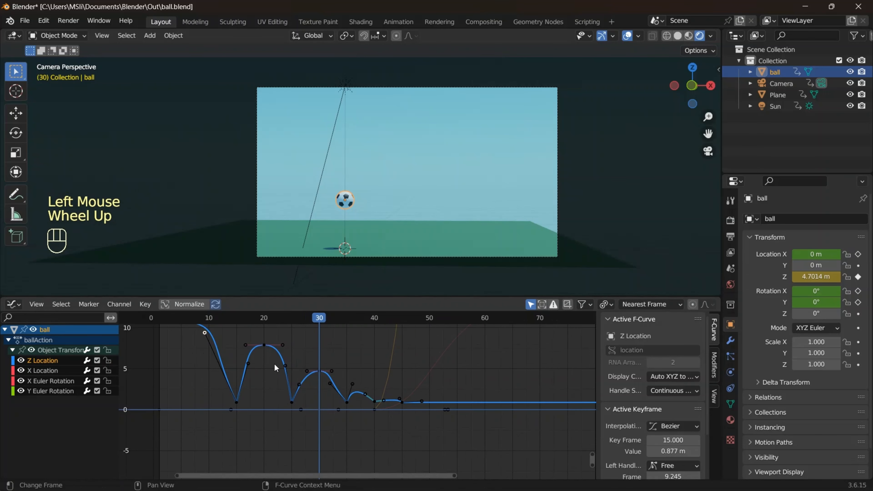
click(248, 363)
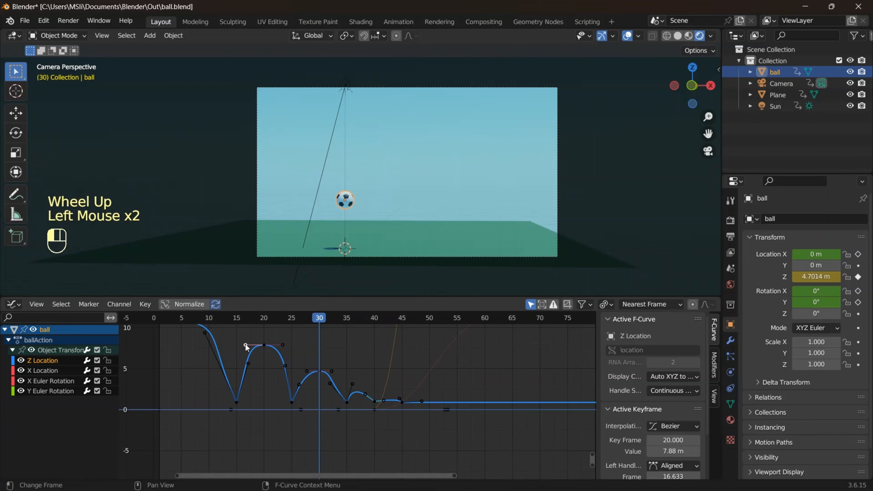
key(g)
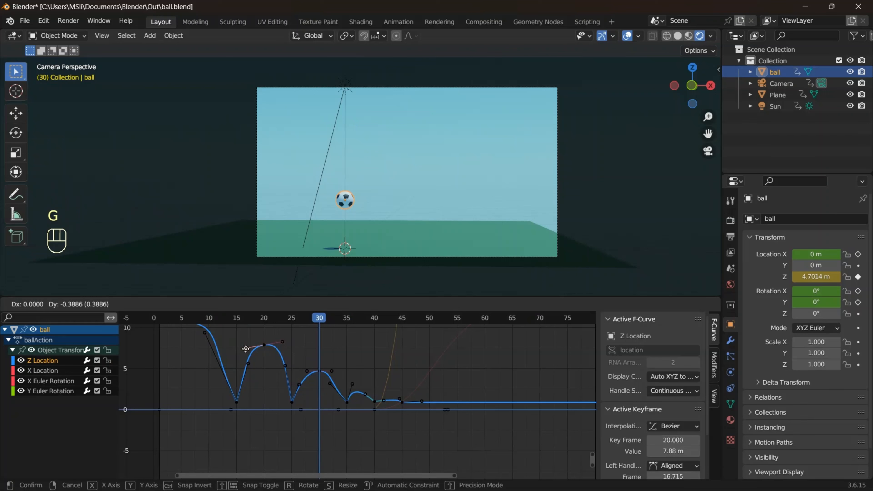
click(246, 349)
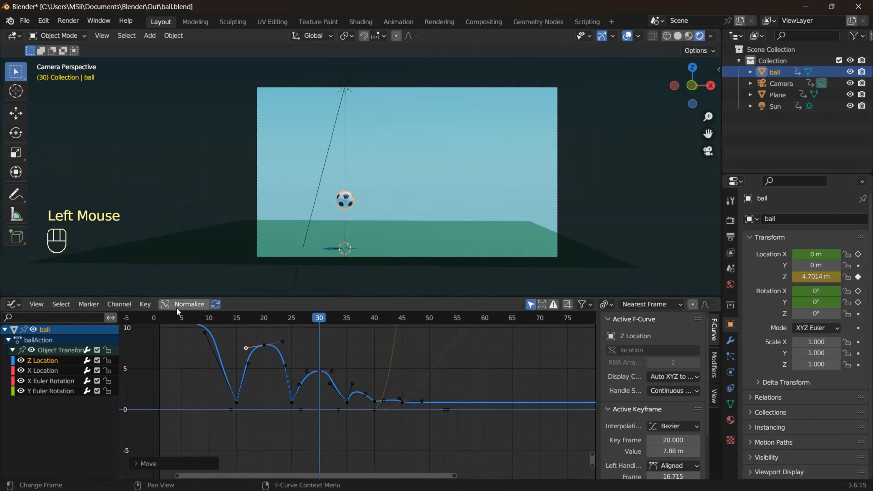
Play the animation to check the adjusted bounces, and stop playback.
key(space)
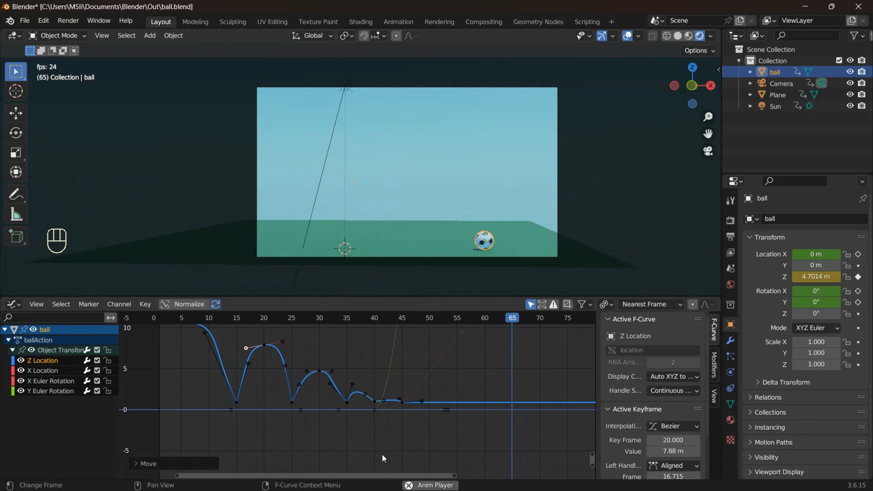
key(space)
click(50, 444)
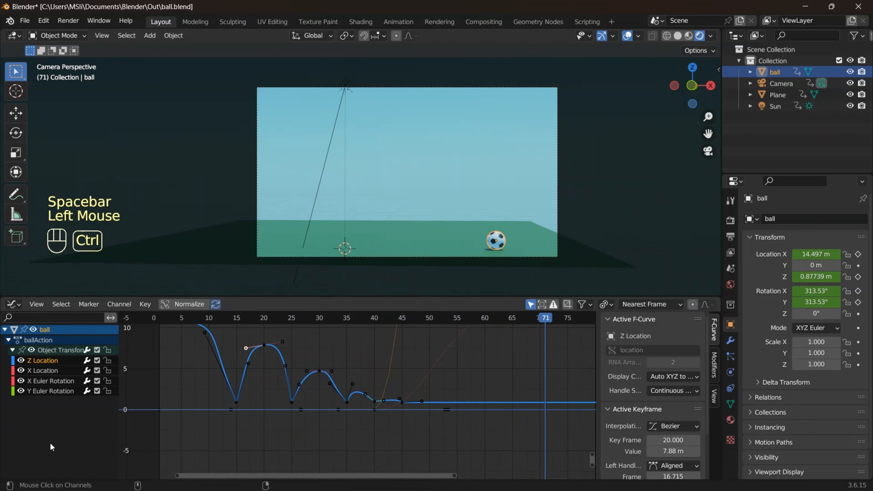
Switch the Graph Editor to the keyframe timeline and play the animation to check the bounces, stopping playback at the end.
key(ctrl+Tab)
scroll(278, 394, up, 1)
scroll(279, 395, down, 3)
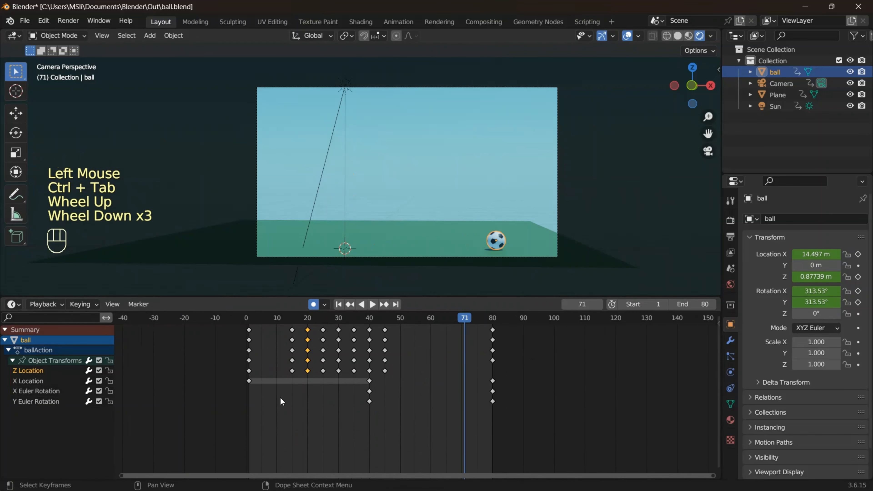
scroll(236, 354, up, 3)
scroll(237, 372, up, 1)
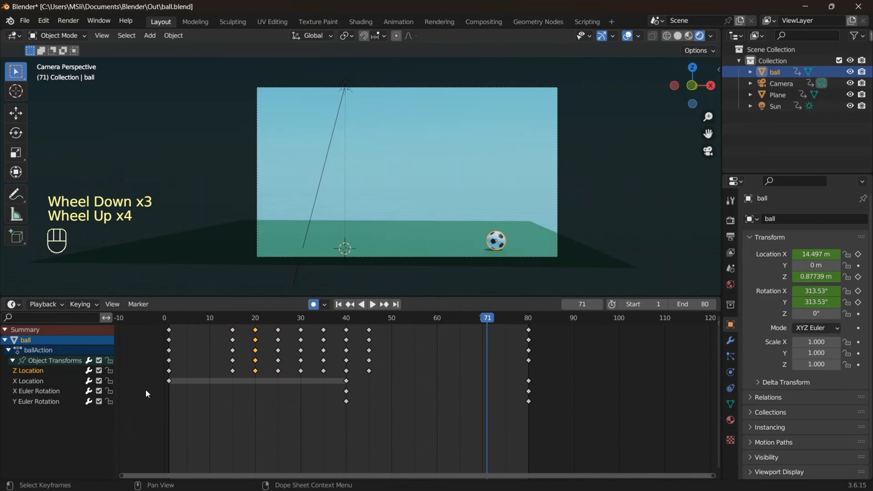
click(372, 305)
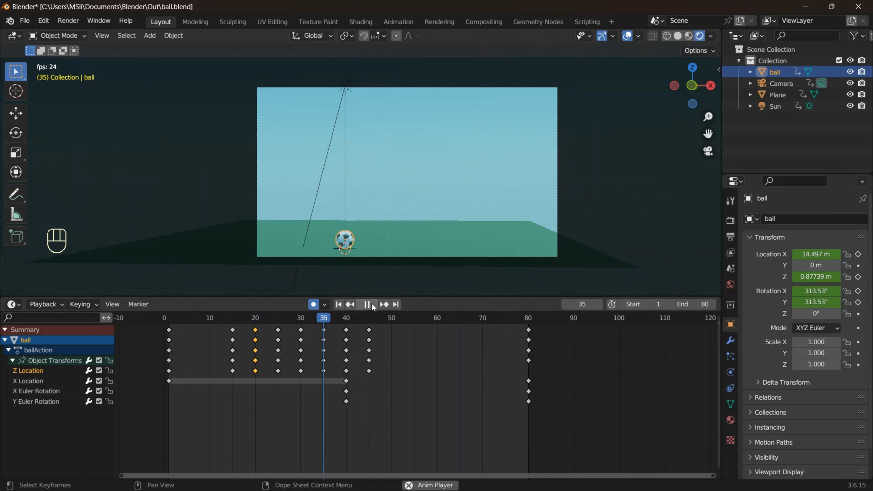
click(371, 304)
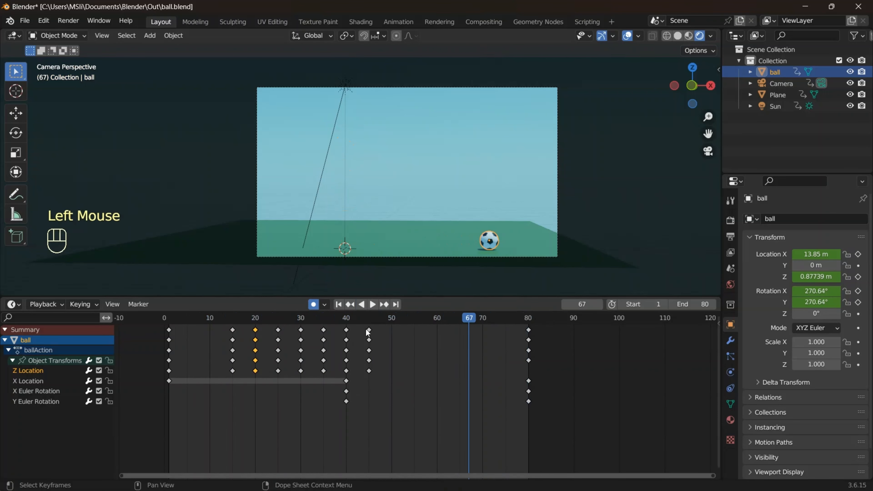
Move the ball's frame 45 keyframes to frame 43, and play the animation to check the last bounce.
double_click(348, 331)
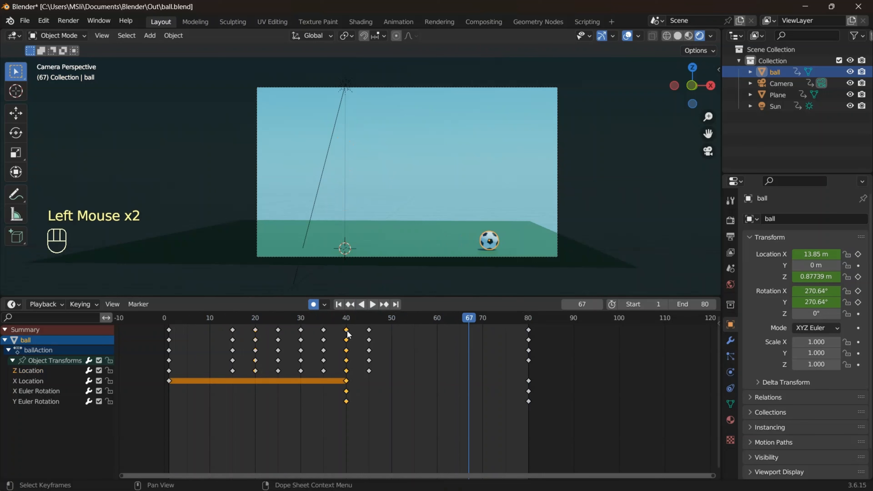
drag(369, 330, 358, 331)
click(372, 306)
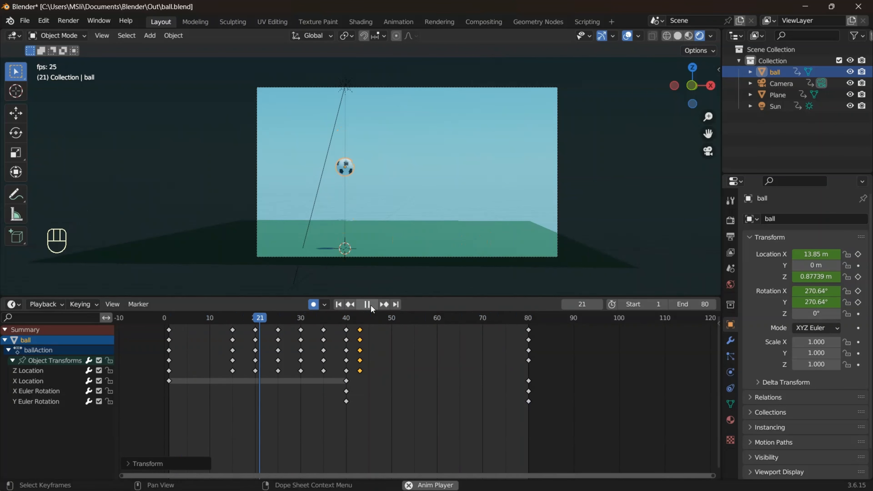
click(370, 305)
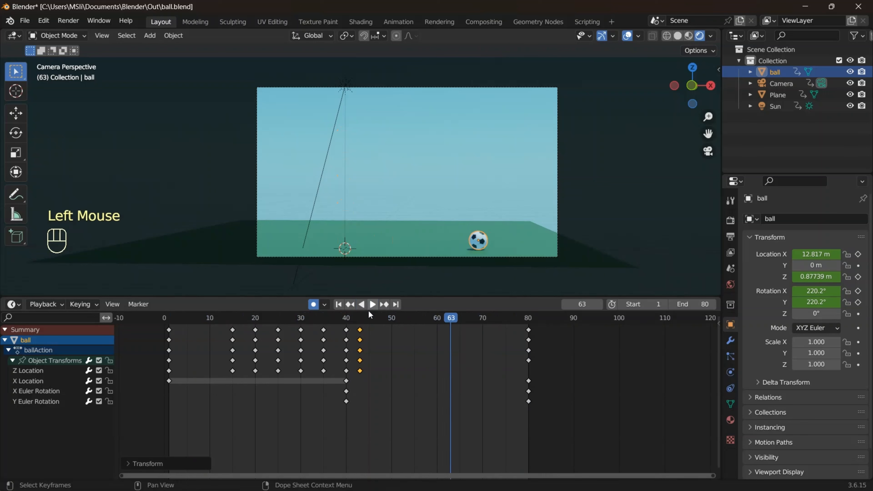
Move the ball's last bounce keyframes, the ones just before frame 80, to frame 44 and play the animation to check them.
drag(360, 330, 365, 329)
click(373, 305)
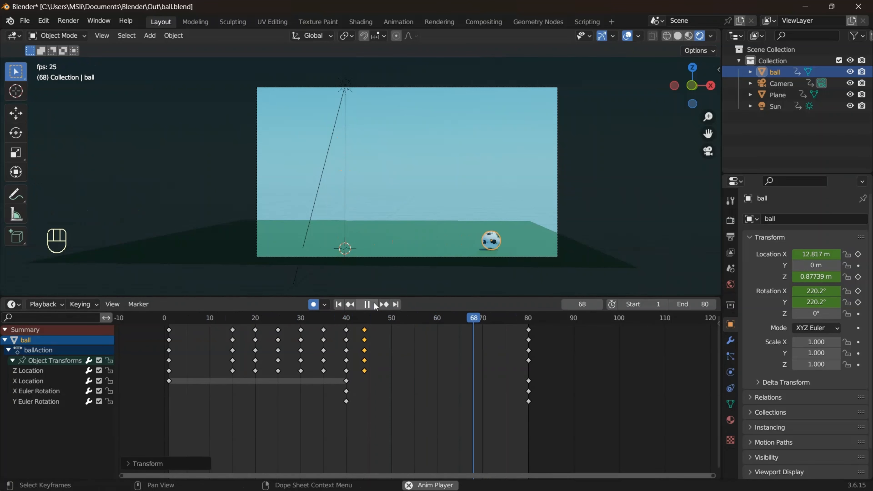
click(375, 305)
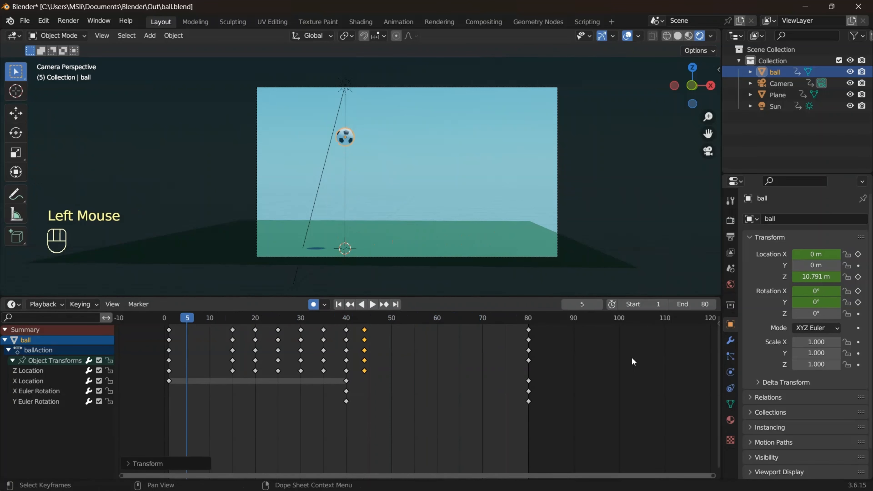
Shrink the timeline area, and check the resolution and output folder in the scene's output settings without changing them.
scroll(350, 327, up, 1)
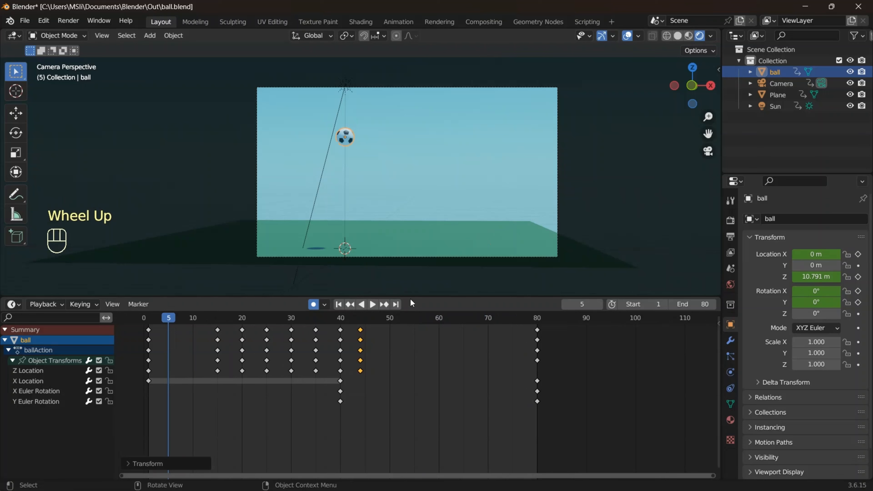
drag(410, 297, 421, 323)
click(731, 236)
scroll(842, 244, up, 4)
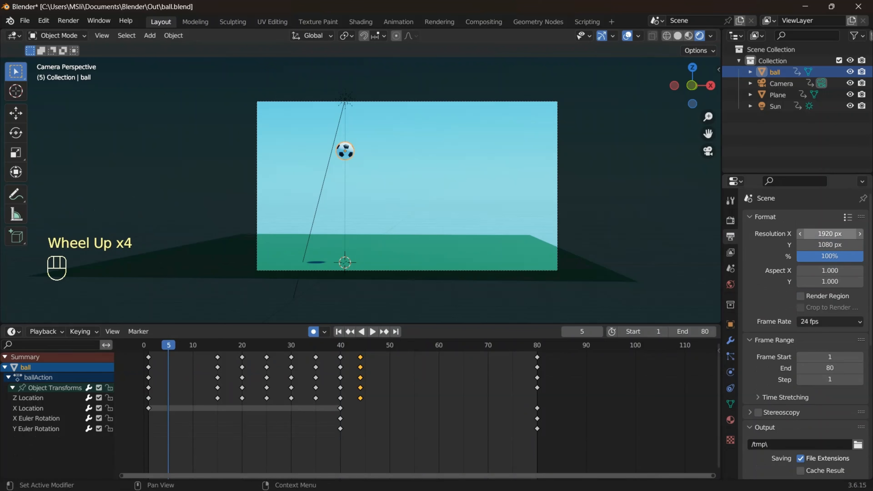
double_click(829, 245)
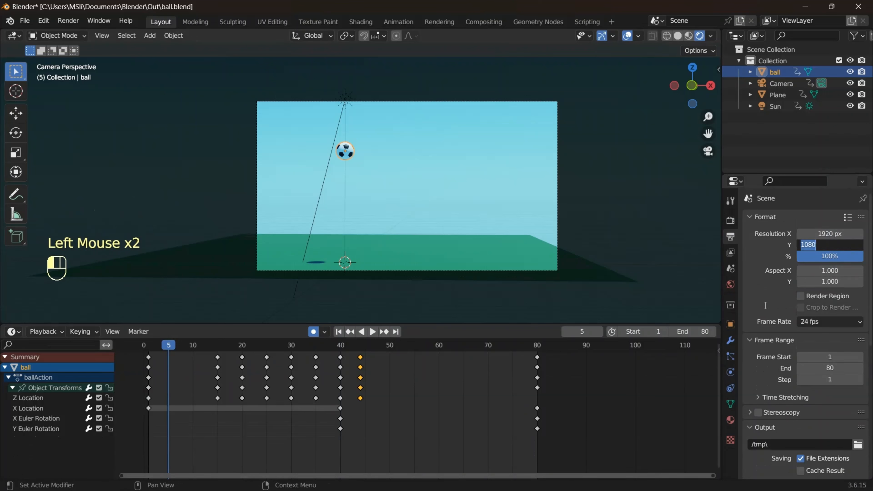
scroll(837, 374, down, 5)
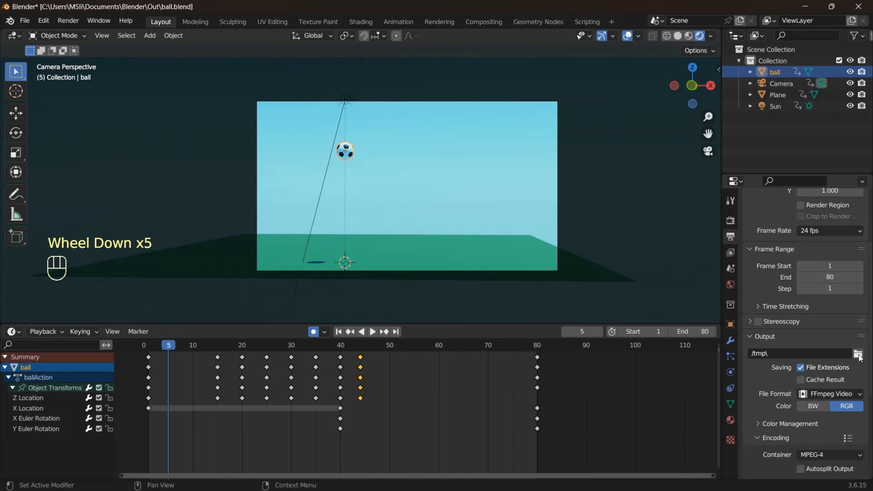
click(859, 354)
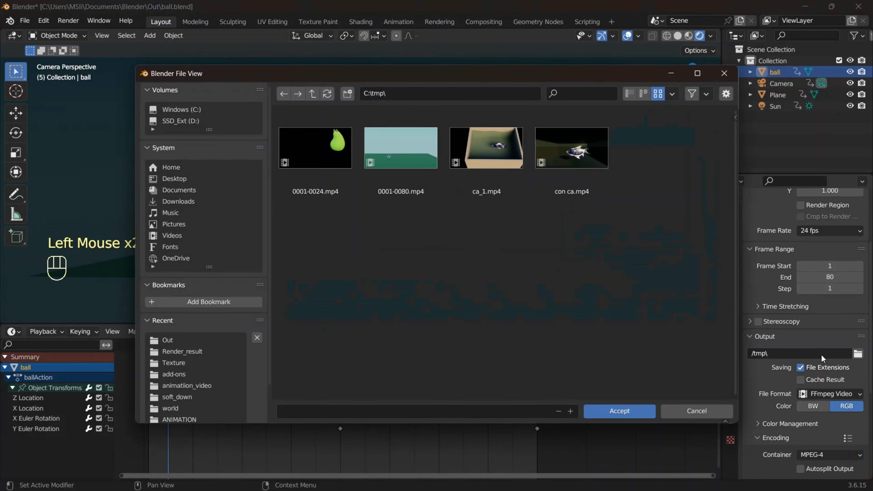
click(696, 411)
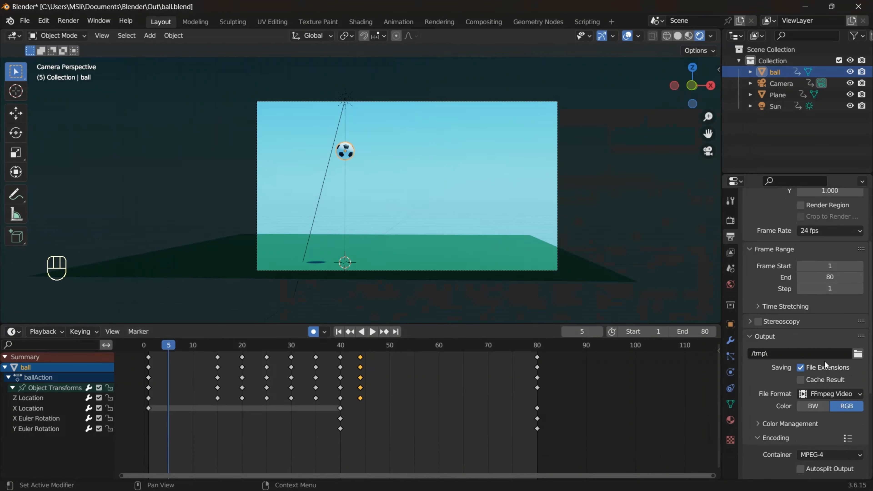
Choose MPEG-4 as the output container and review the remaining video and audio encoding settings.
scroll(851, 407, down, 2)
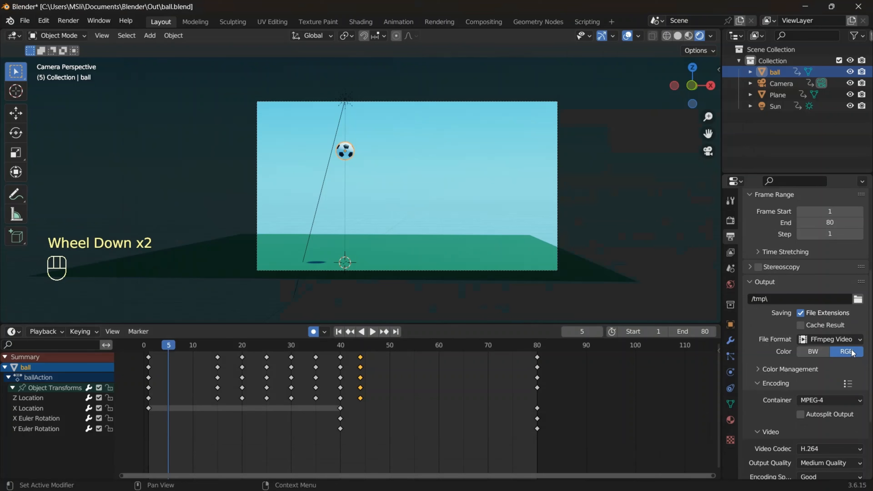
scroll(853, 356, down, 2)
click(838, 362)
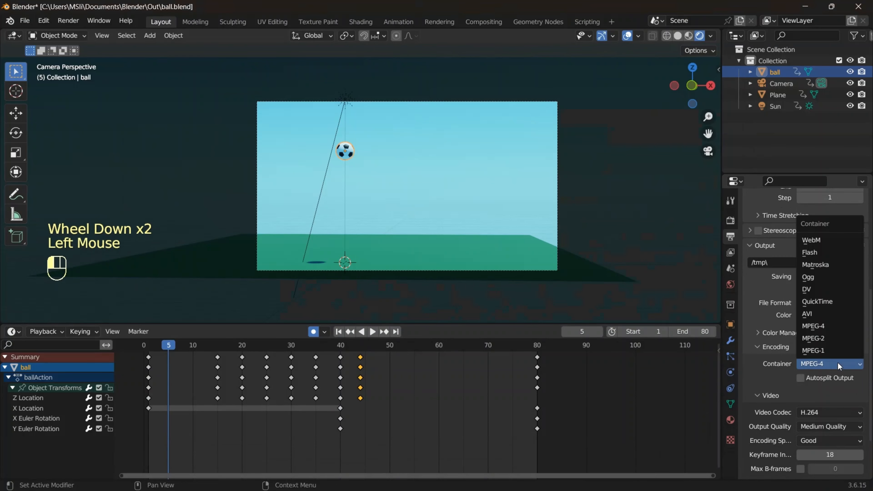
click(831, 324)
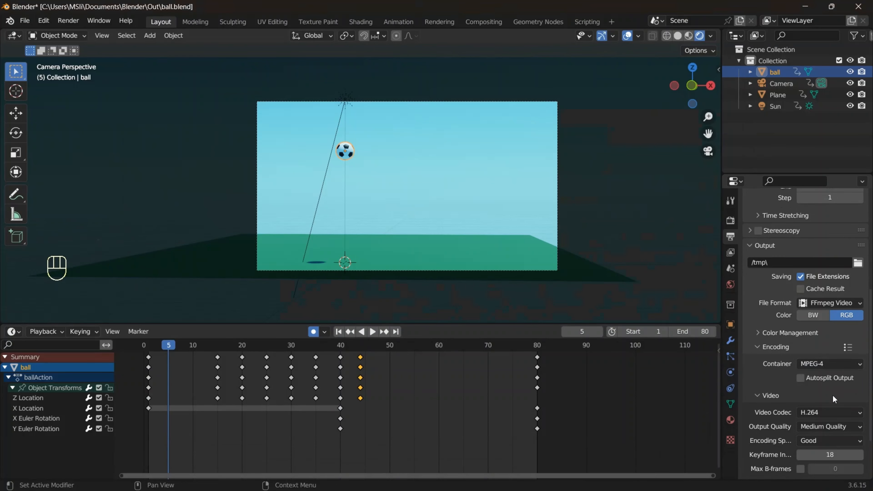
scroll(830, 399, down, 2)
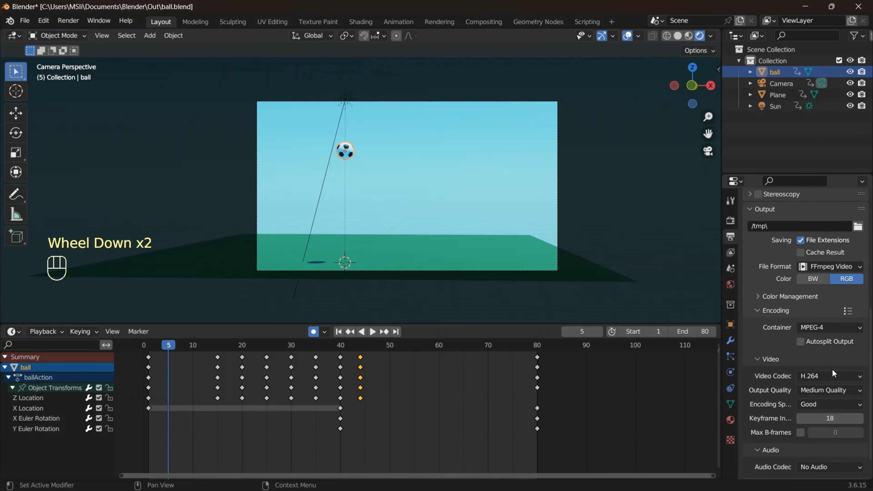
scroll(819, 370, down, 5)
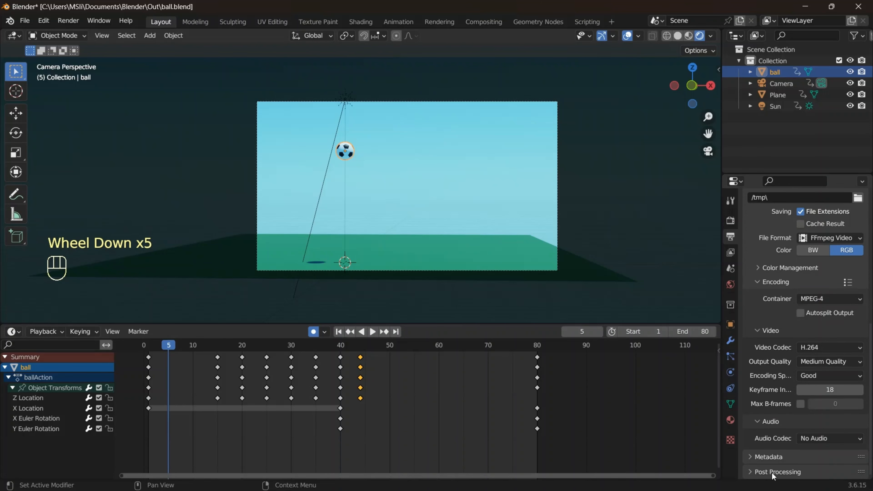
scroll(770, 473, down, 2)
scroll(814, 371, up, 12)
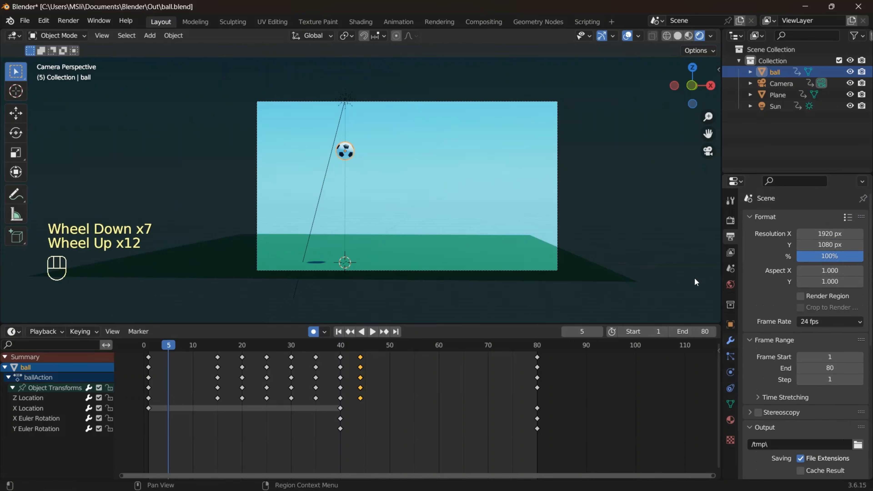
Switch to the Shading workspace, merge its two 3D views into one camera view, and enlarge the Shader Editor.
click(359, 23)
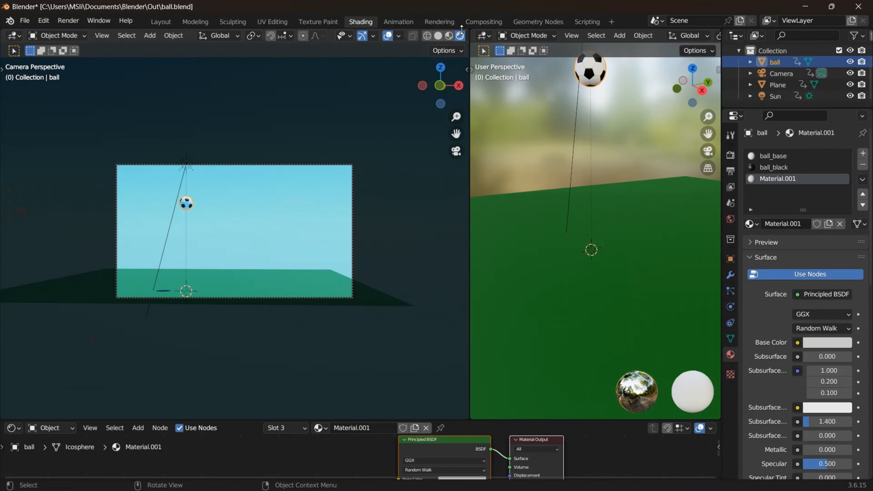
drag(476, 28, 500, 48)
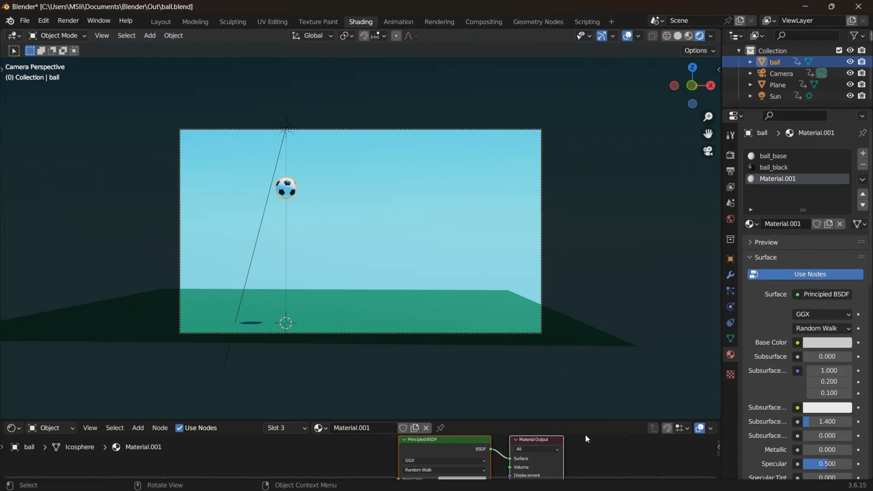
drag(581, 419, 611, 277)
Show the World shader nodes and move the Sky Texture and RGB Curves nodes farther away from the Background node.
drag(432, 370, 450, 355)
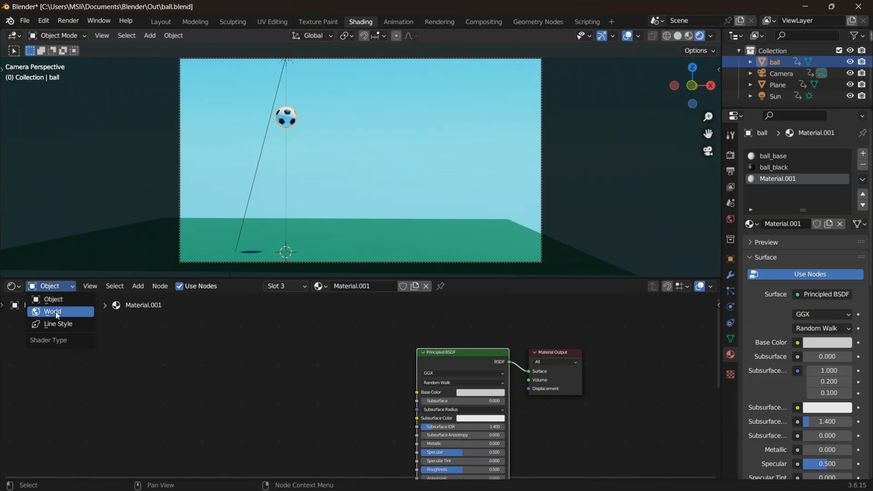
click(56, 312)
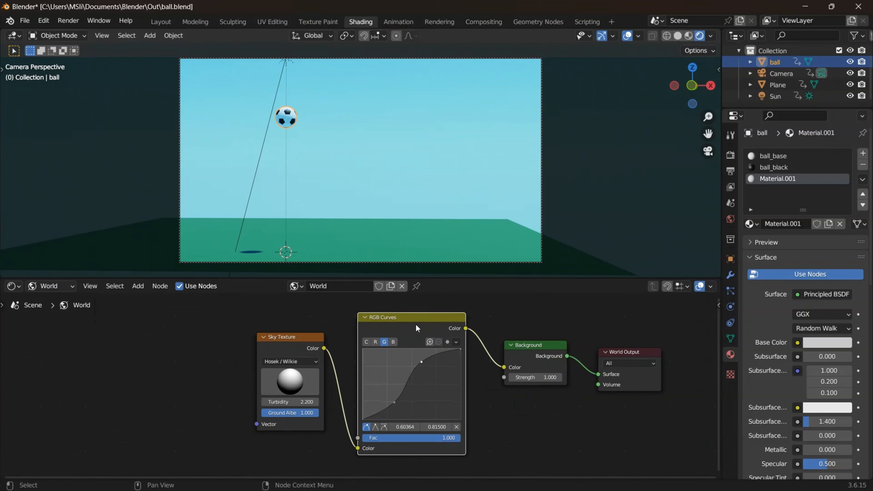
drag(415, 324, 346, 326)
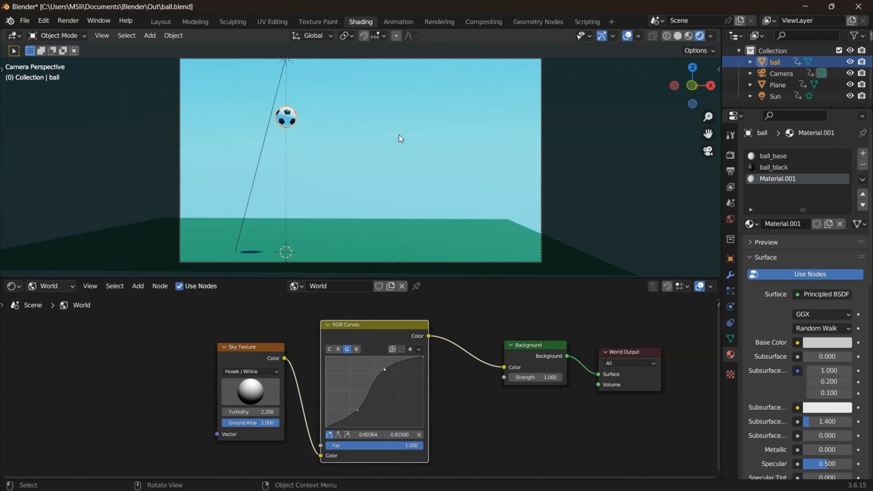
Lock the camera to the view in the Layout workspace and reframe the shot with the ball farther up and left.
key(n)
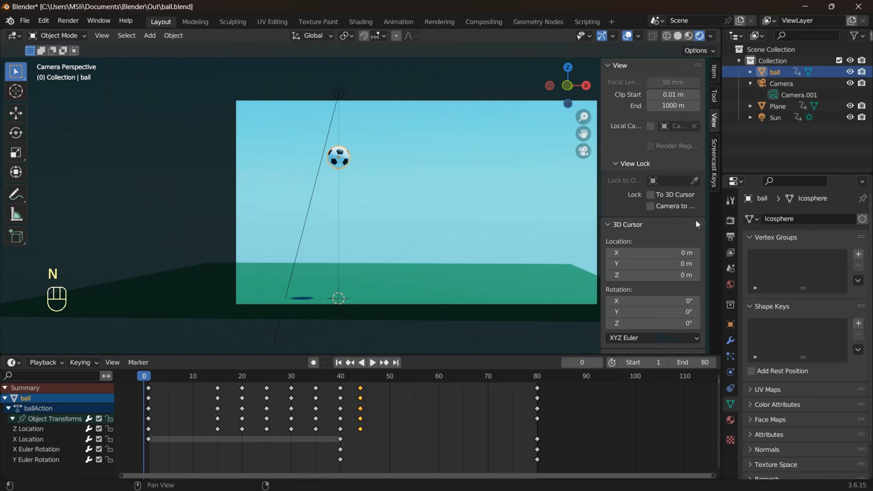
click(651, 206)
mouse_move(462, 270)
shift+middle_down()
mouse_move(450, 243)
mouse_move(460, 250)
mouse_move(432, 222)
mouse_move(443, 224)
mouse_move(398, 227)
shift+middle_up()
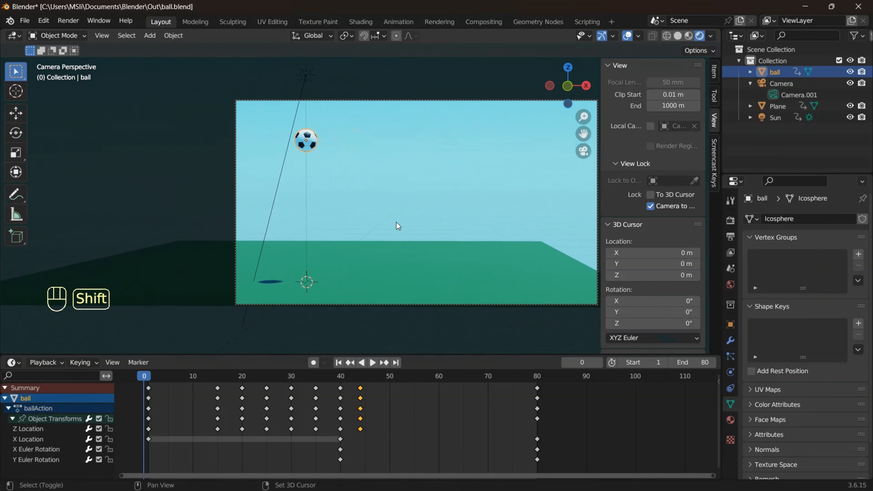
Scale the ground plane up along the X axis so that it fills the width of the camera frame.
click(465, 274)
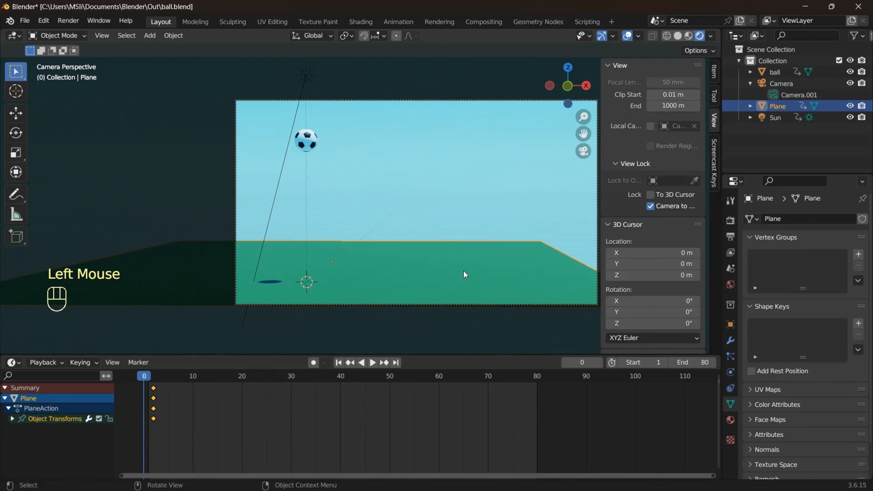
key(s)
key(x)
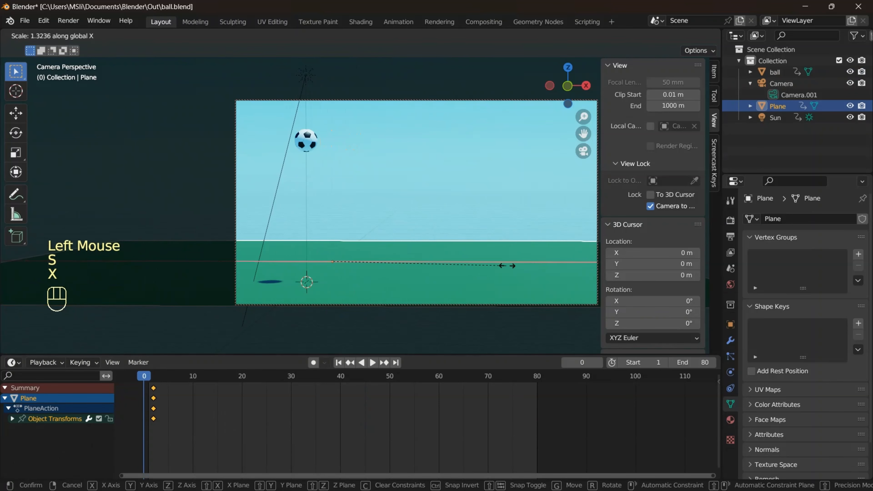
click(563, 269)
key(s)
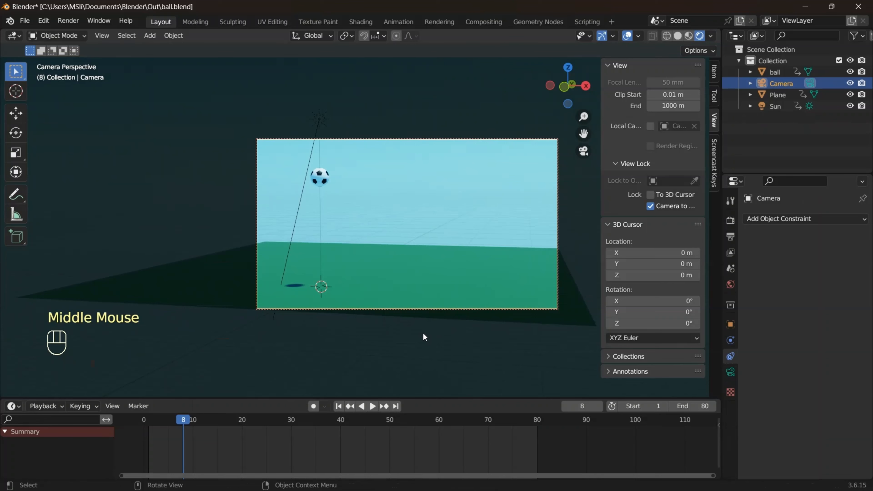
Set the camera's focal length to 72 mm and play the animation to check the framing.
click(731, 372)
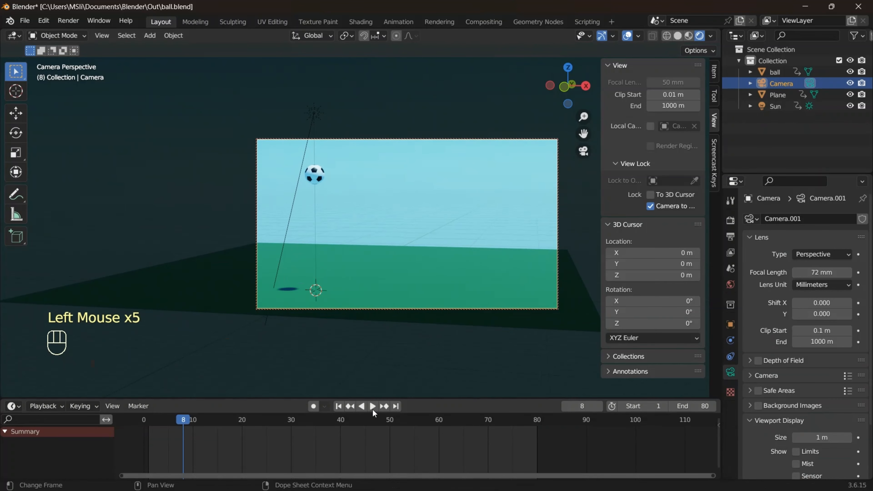
click(373, 406)
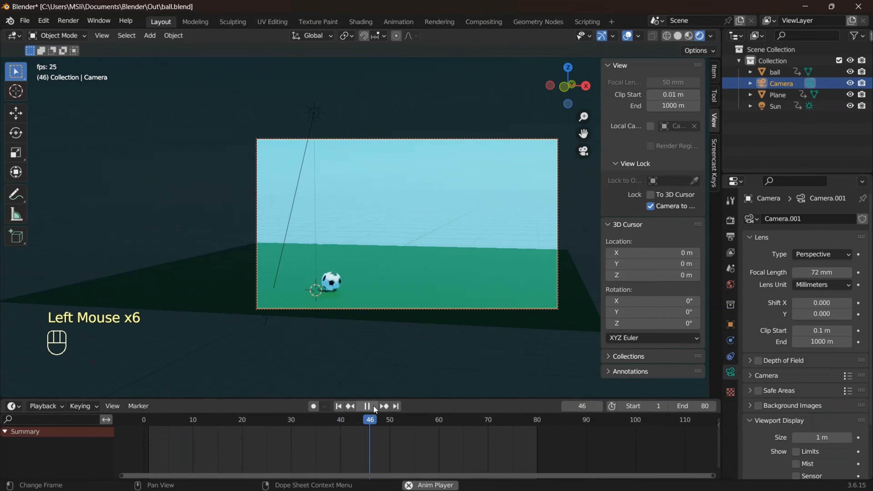
click(373, 405)
Render the full animation with the current camera framing.
click(73, 20)
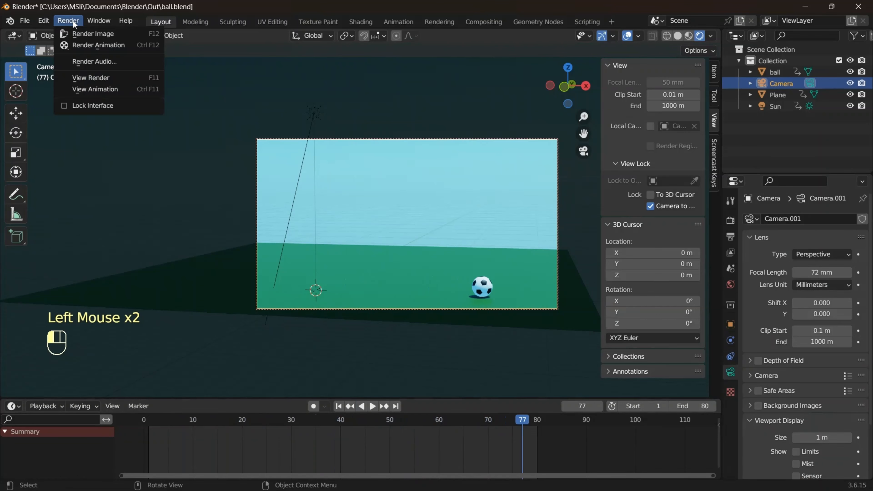
click(90, 44)
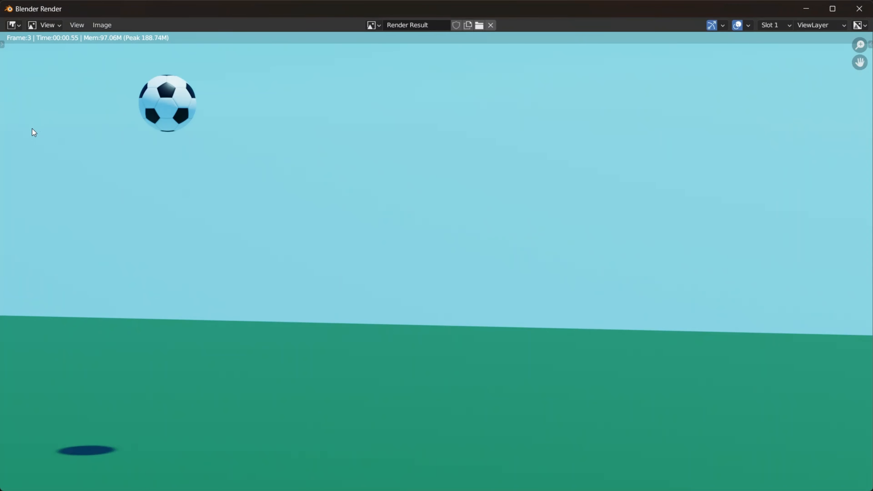